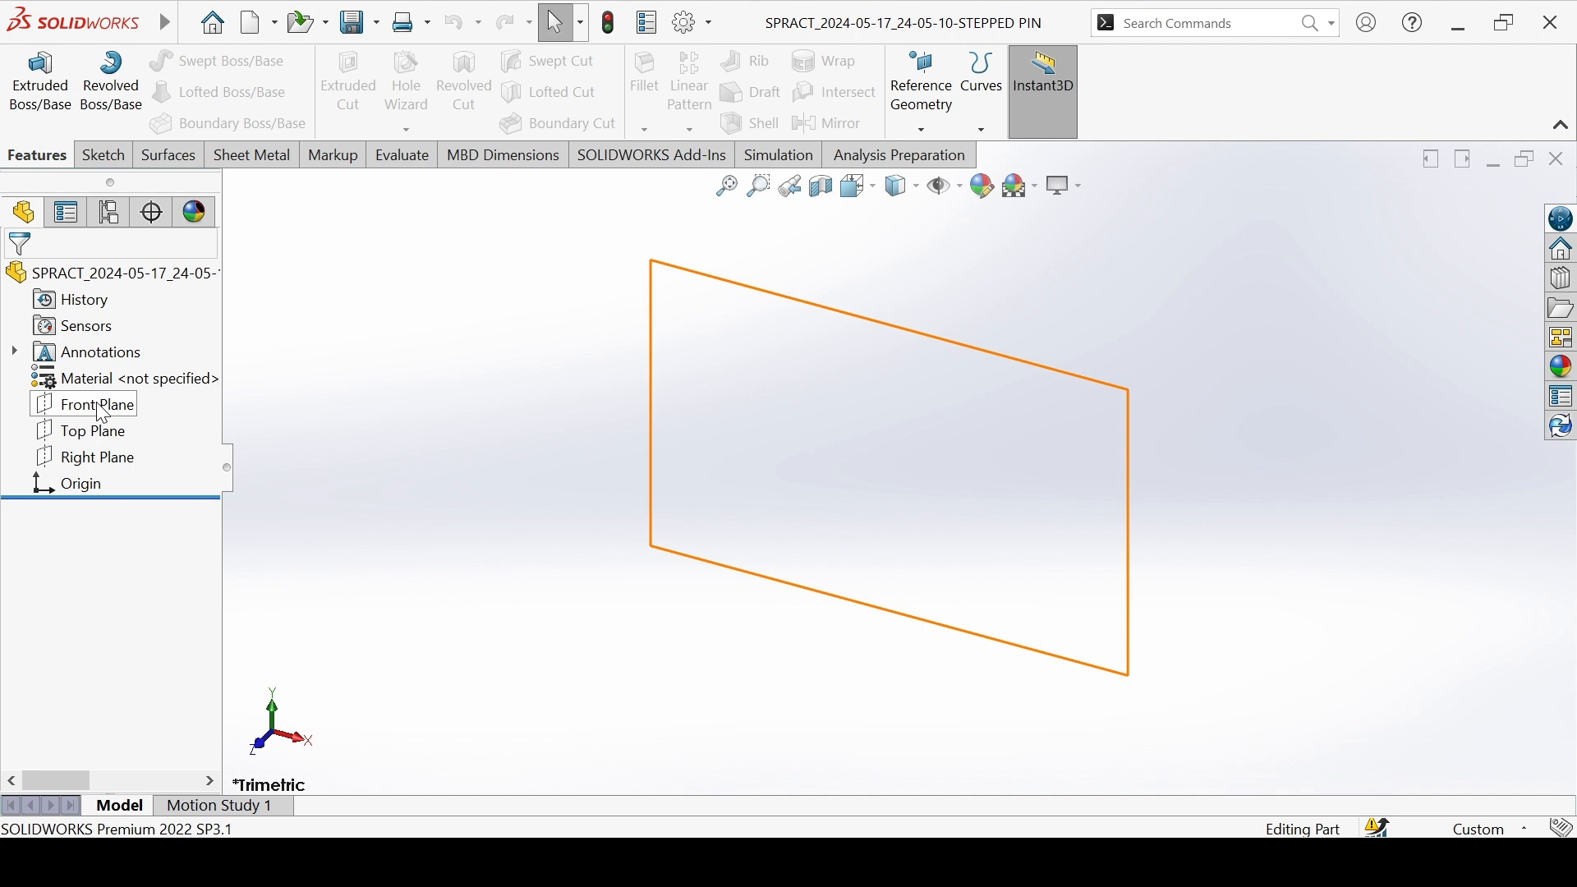
Start a sketch on the Top Plane and draw a sector from the origin with a vertical line about 100 mm long going up, an arc and a closing line.
click(115, 428)
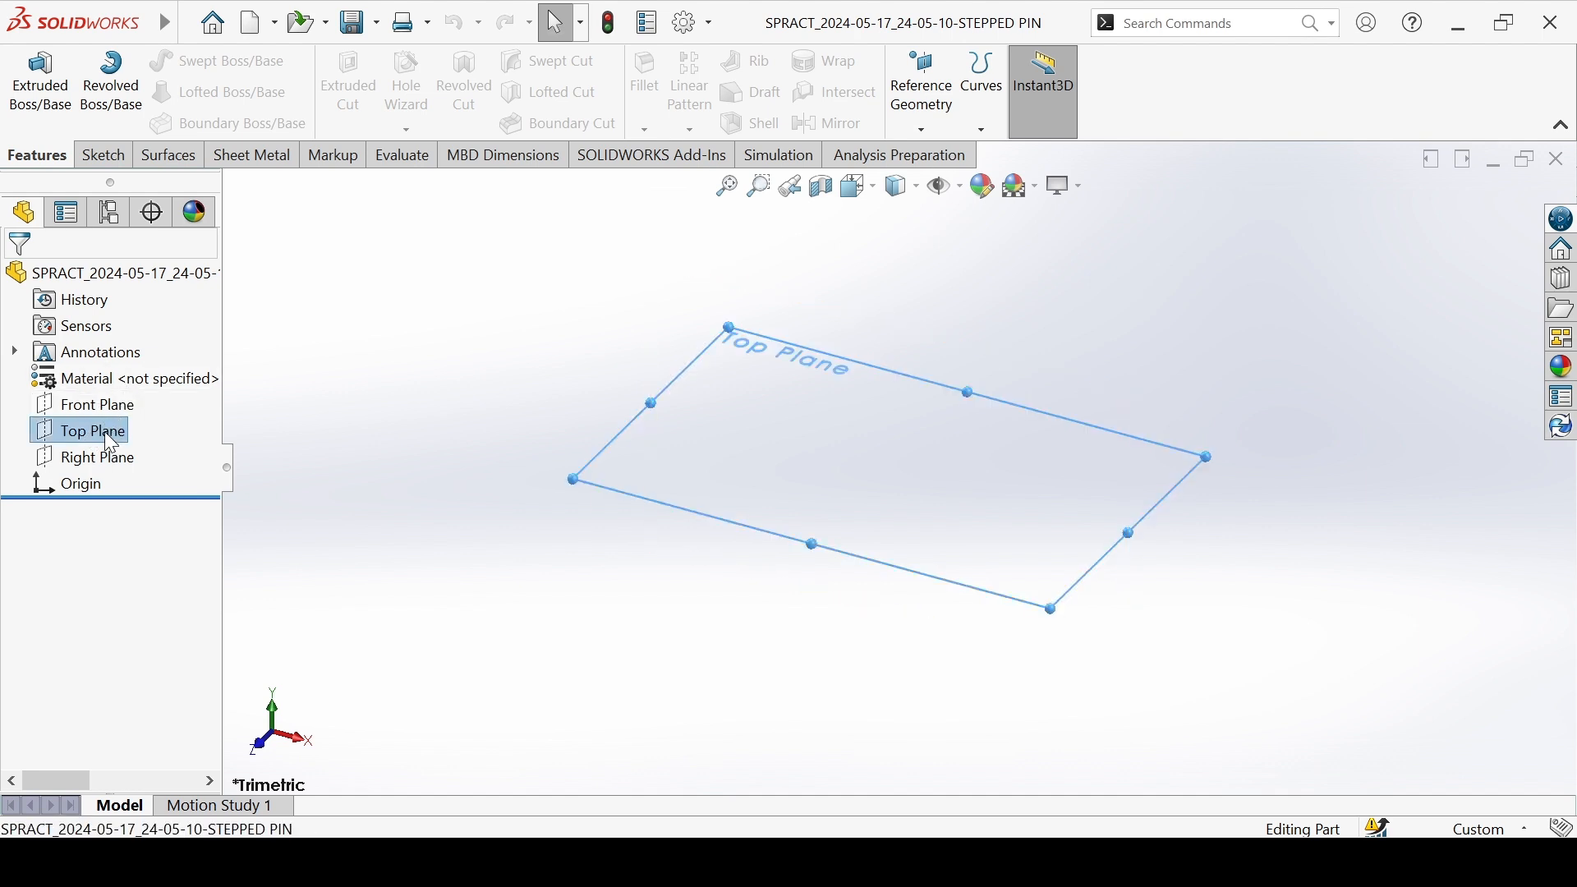
click(122, 421)
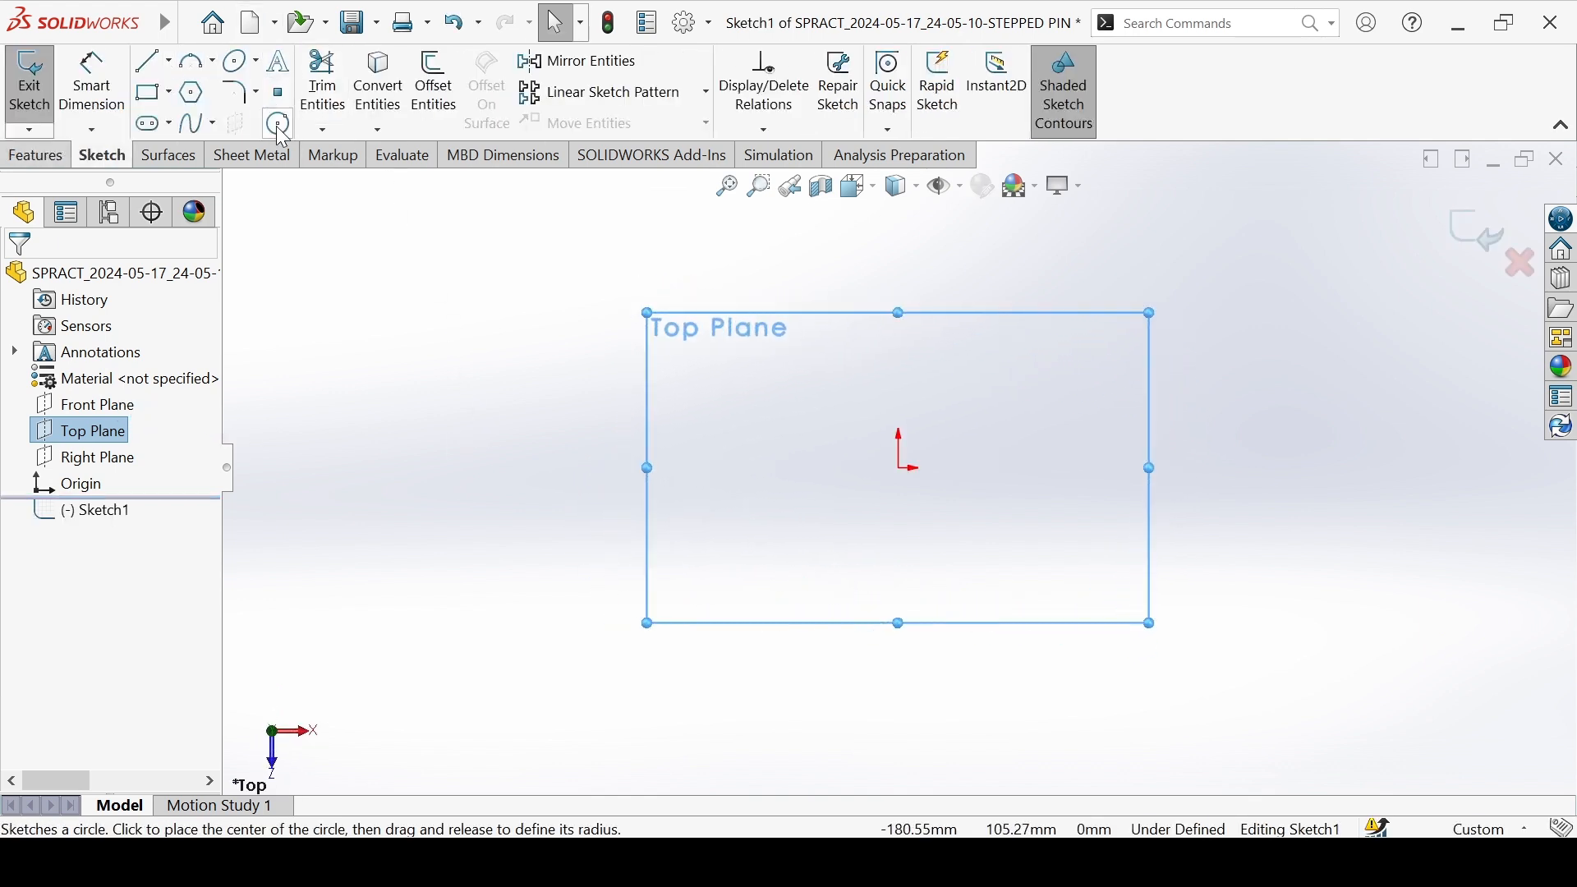
click(152, 62)
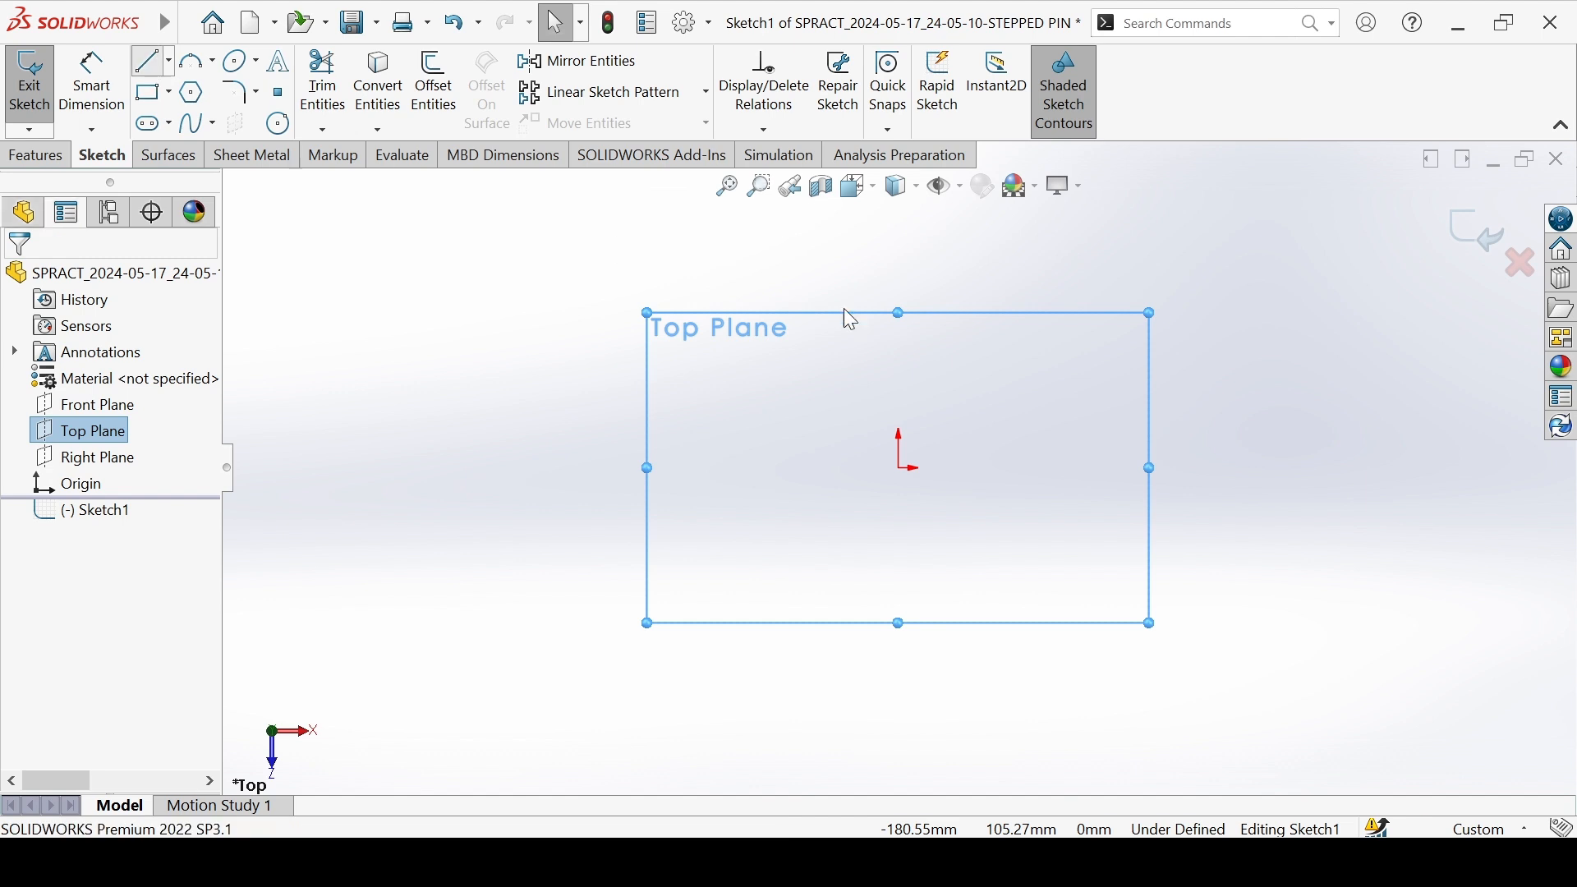
click(898, 468)
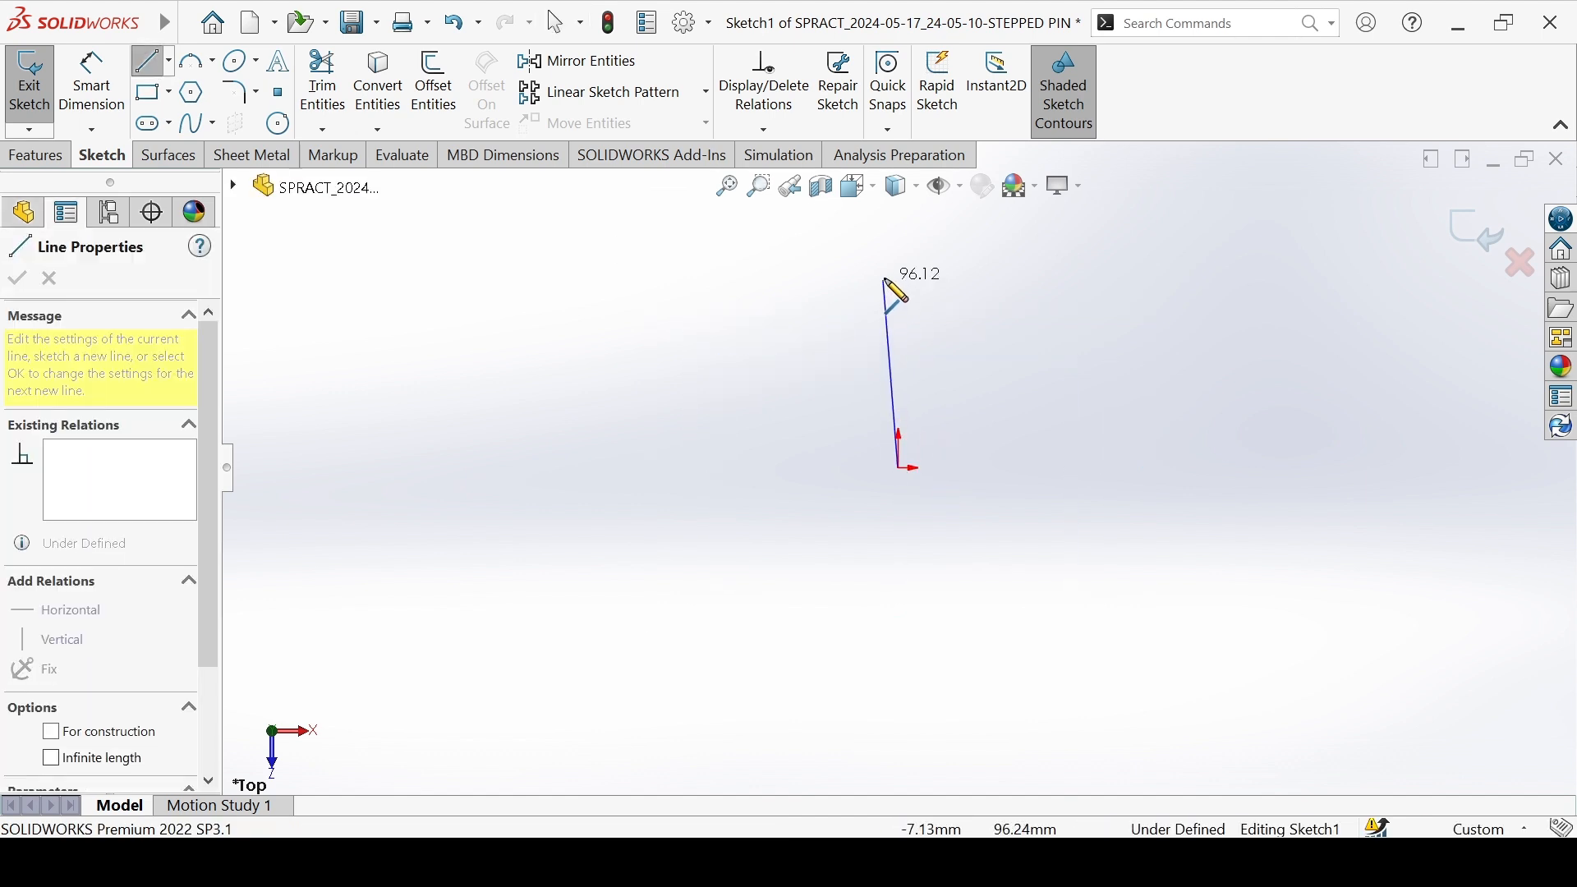
click(899, 271)
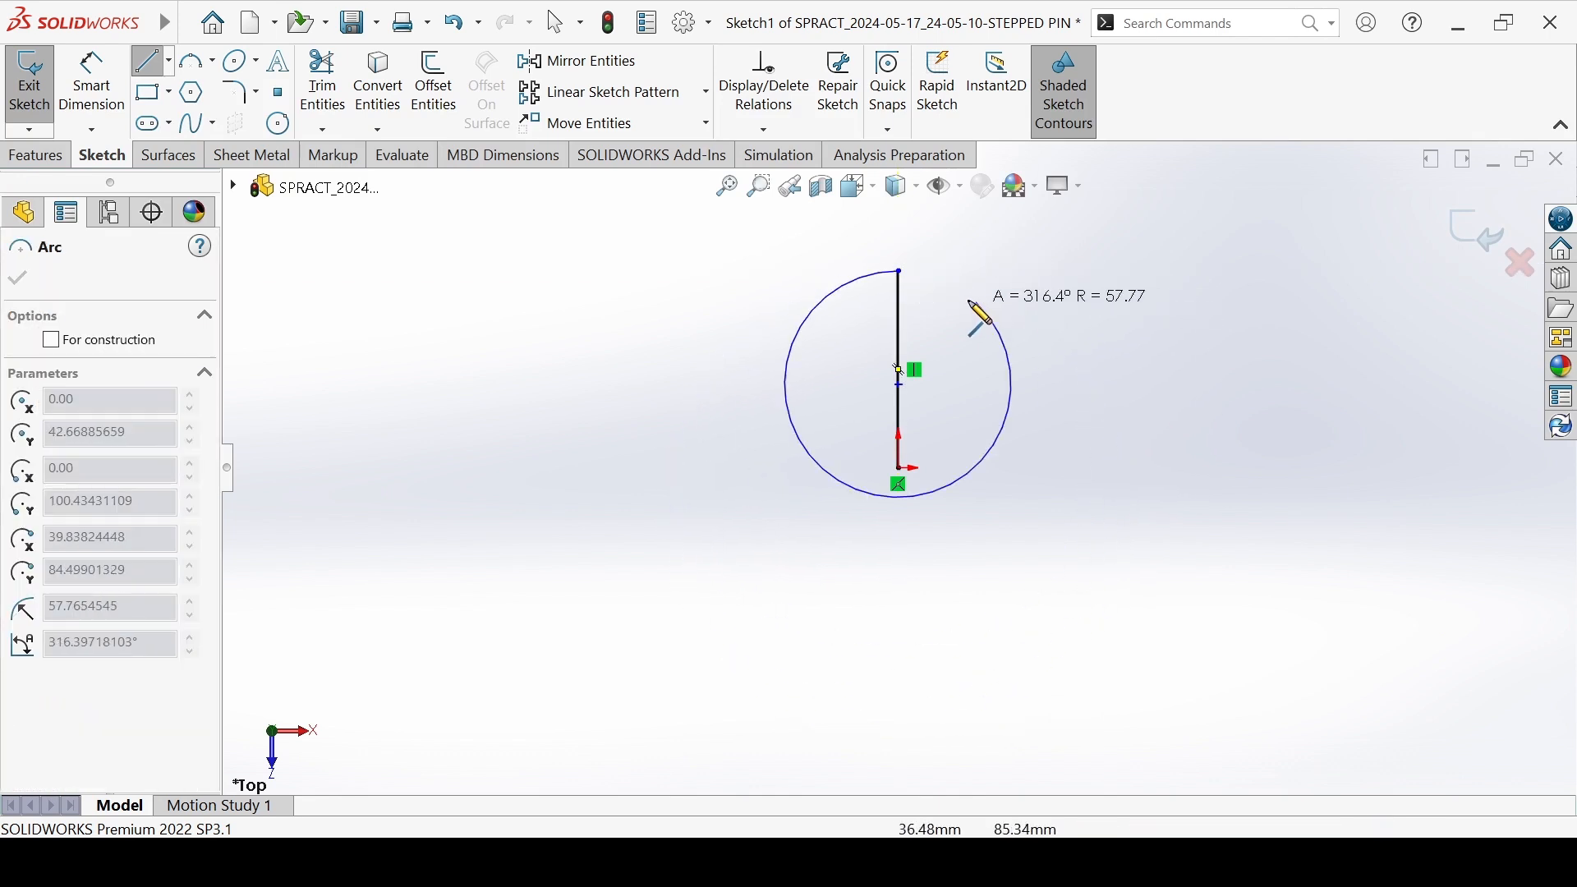
click(1070, 344)
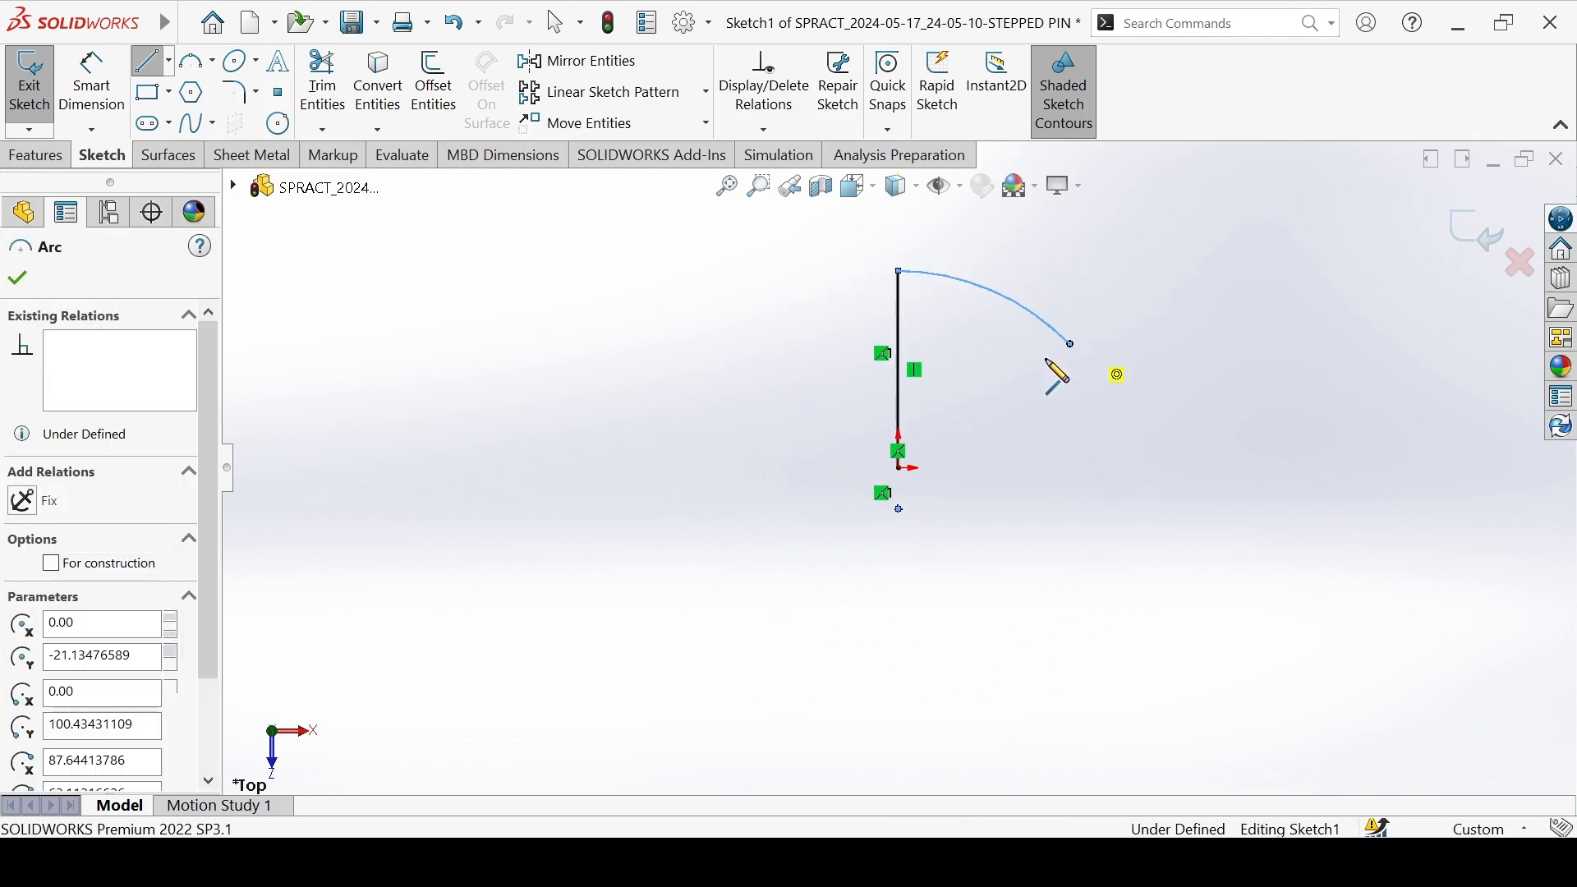
click(899, 453)
key(Escape)
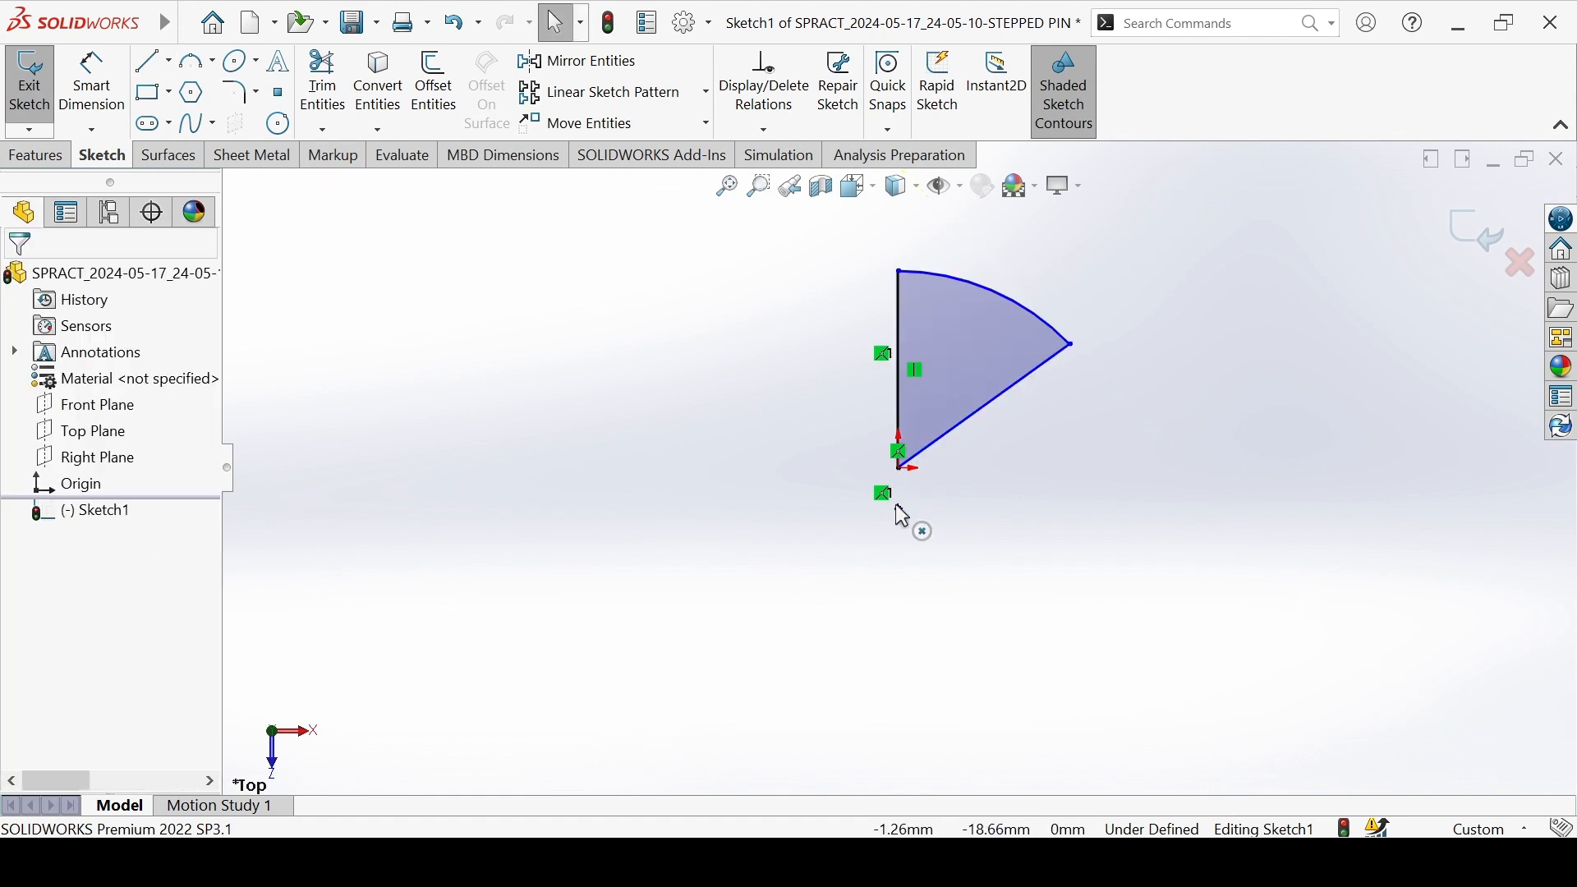
Make the centre point of the upper sector's arc coincident with the origin.
click(900, 511)
ctrl+click(900, 470)
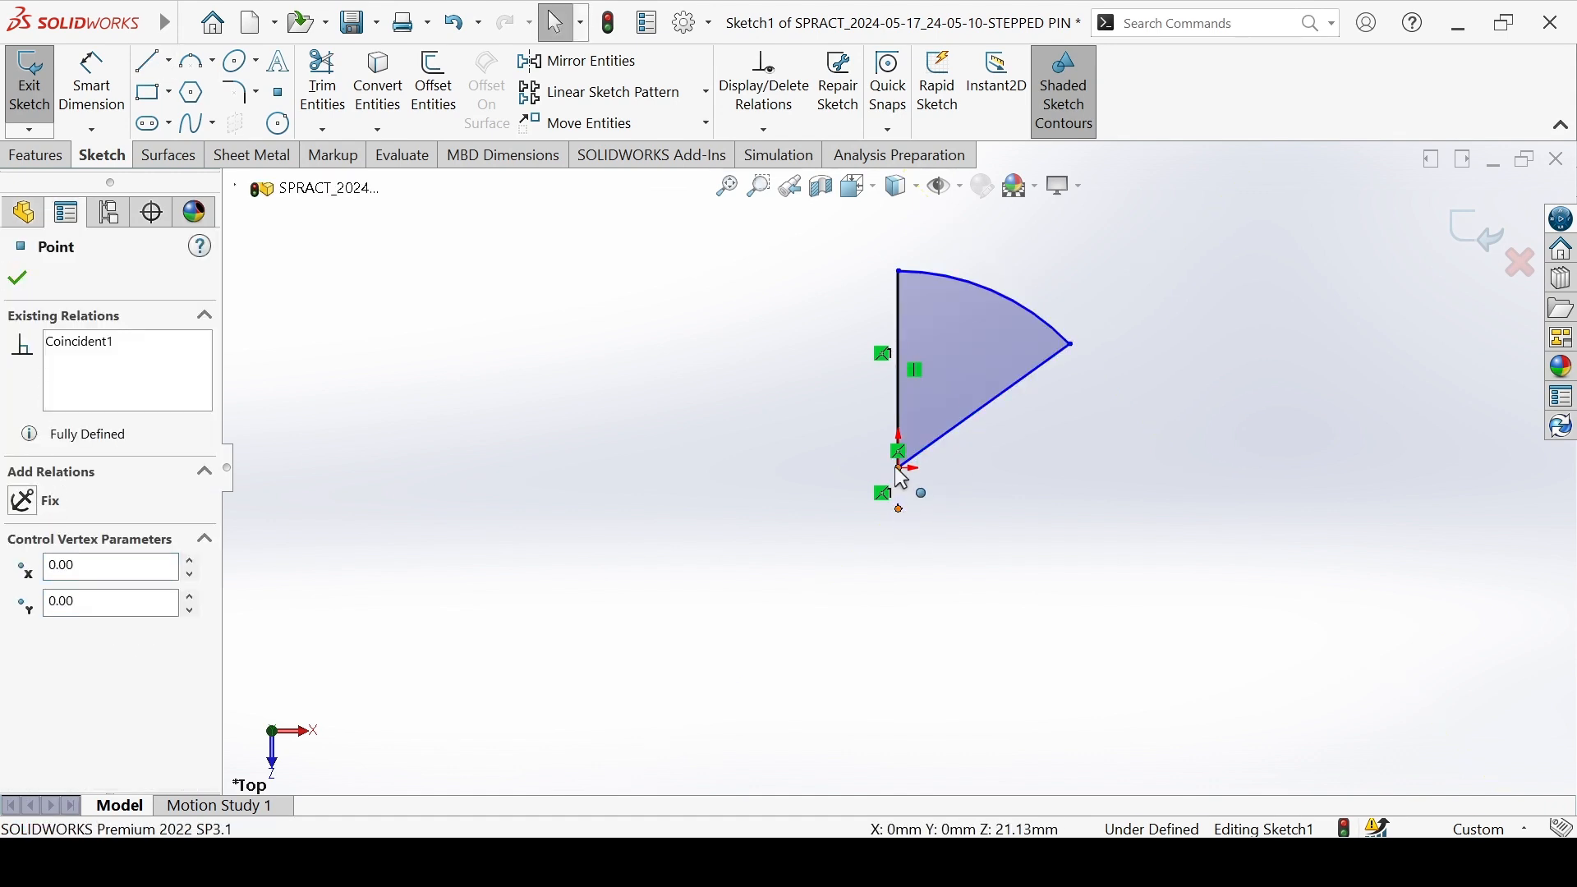
click(1008, 381)
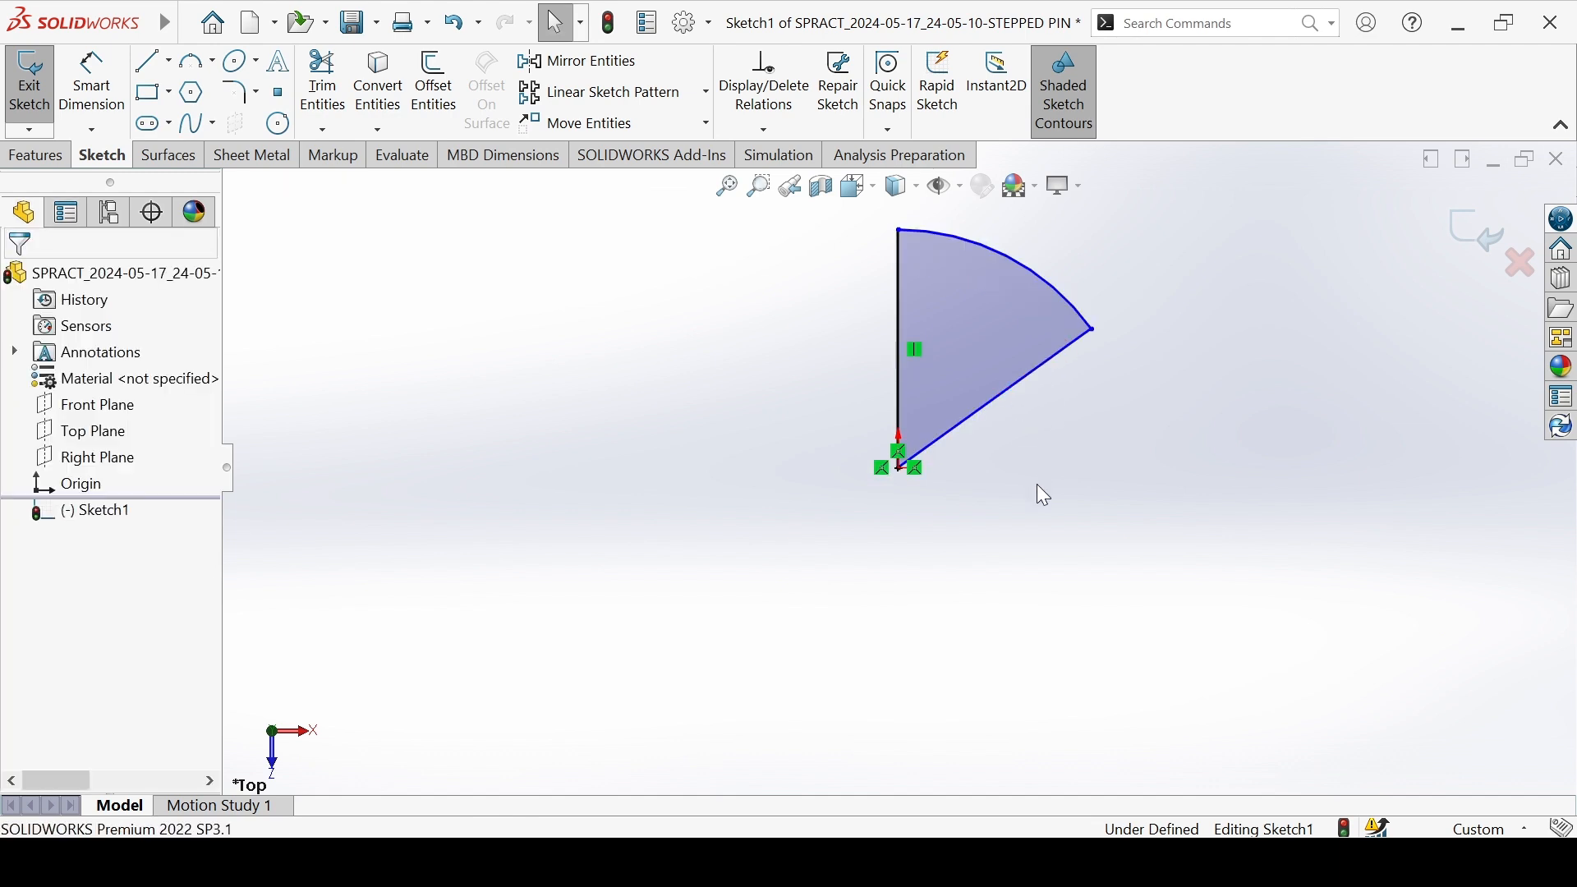
Draw a second sector below the origin with a vertical line about 119 mm long, an arc to its left and a closing line to the origin.
key(l)
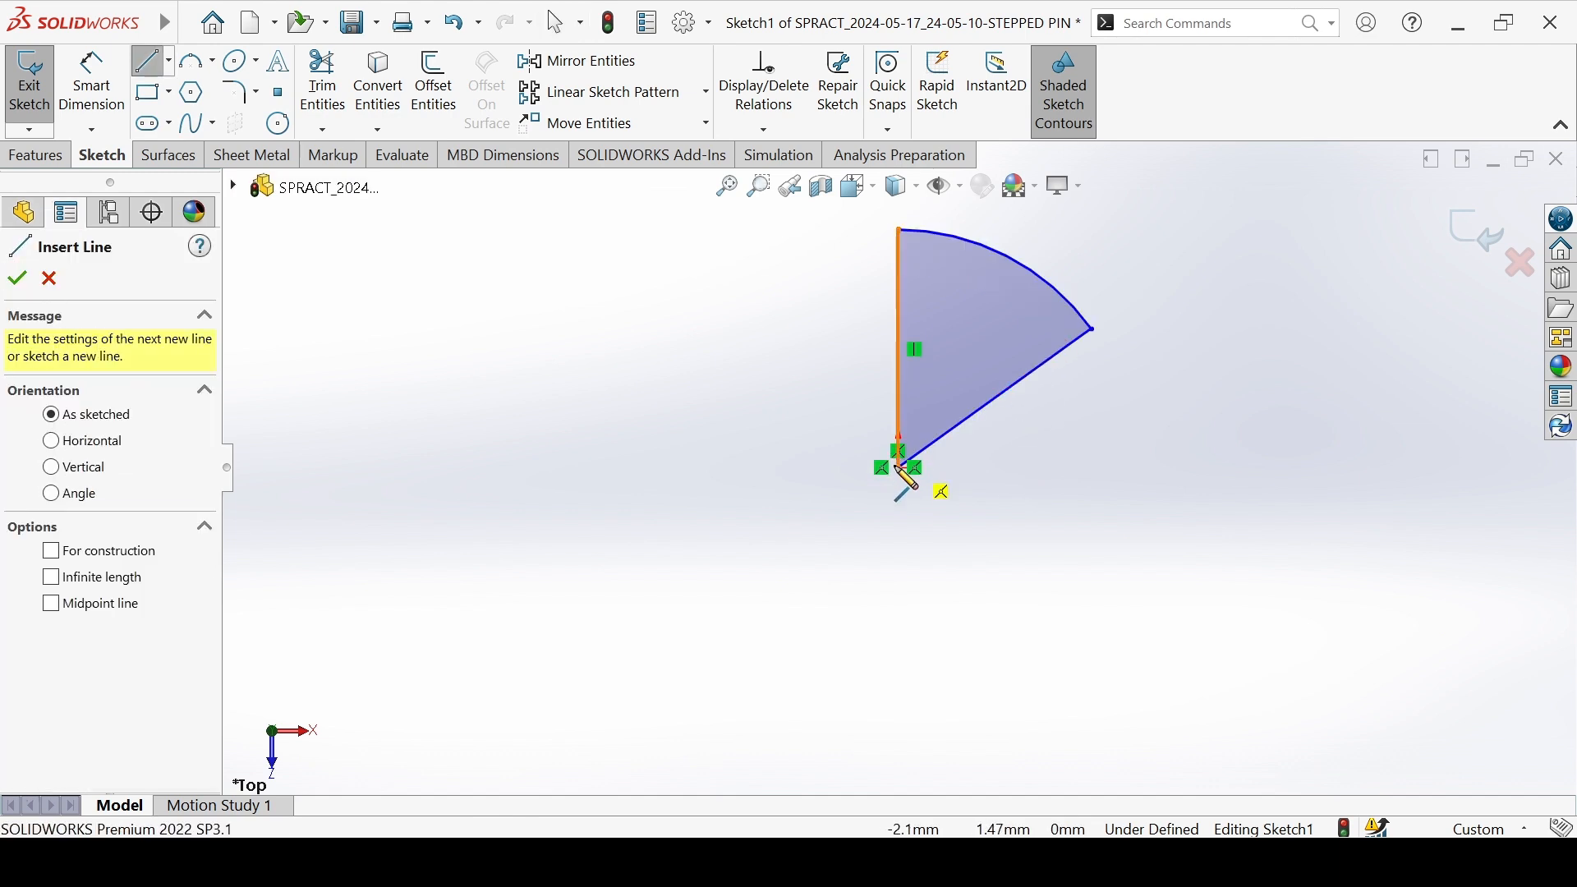
click(900, 466)
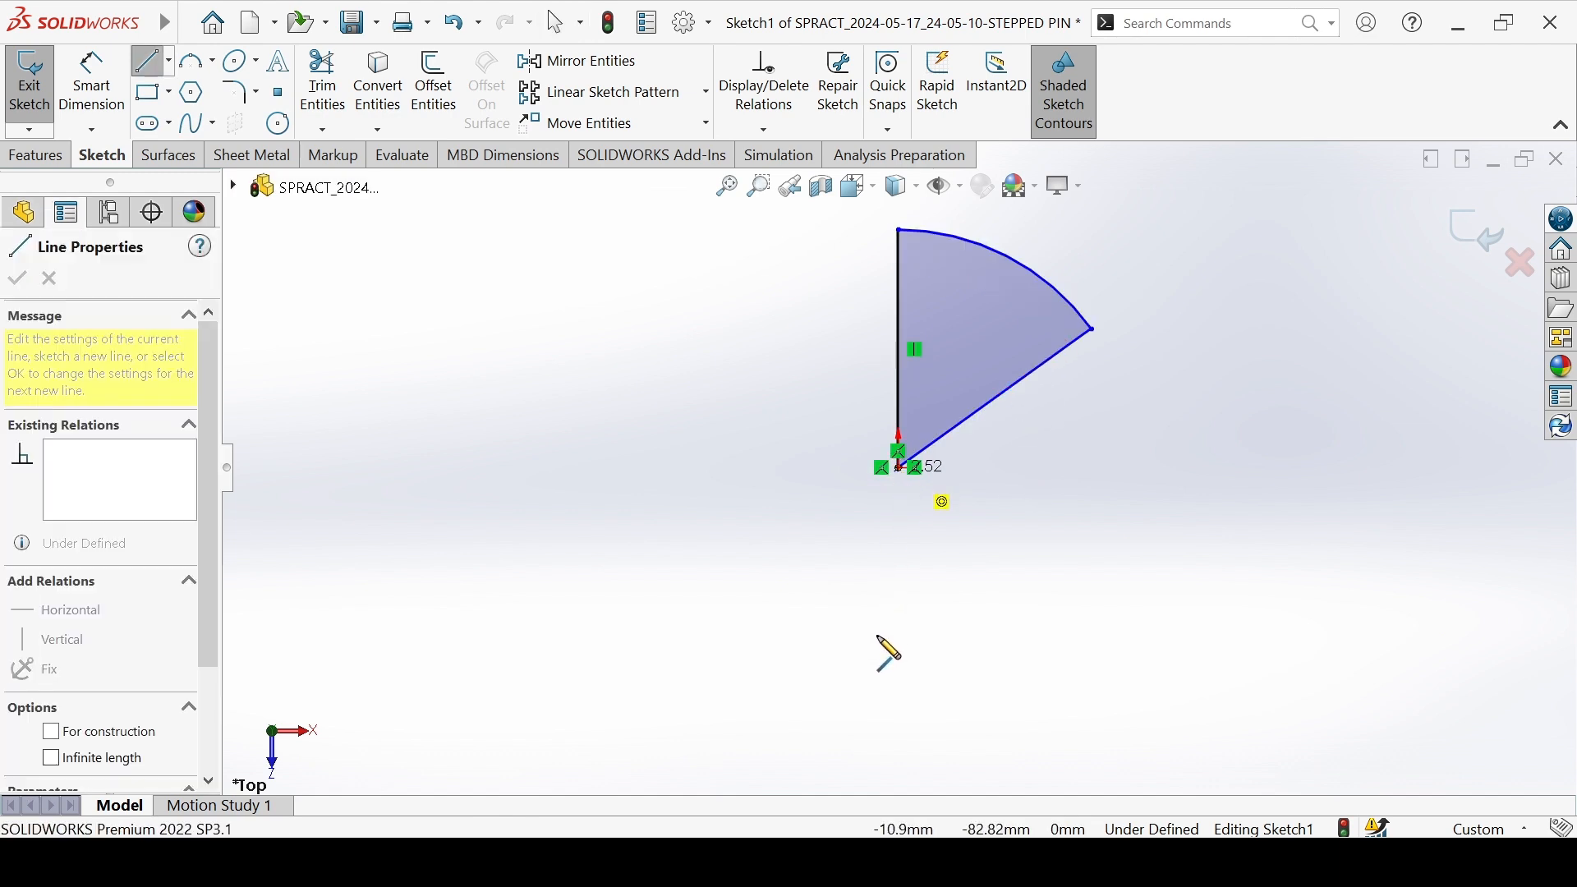
click(900, 703)
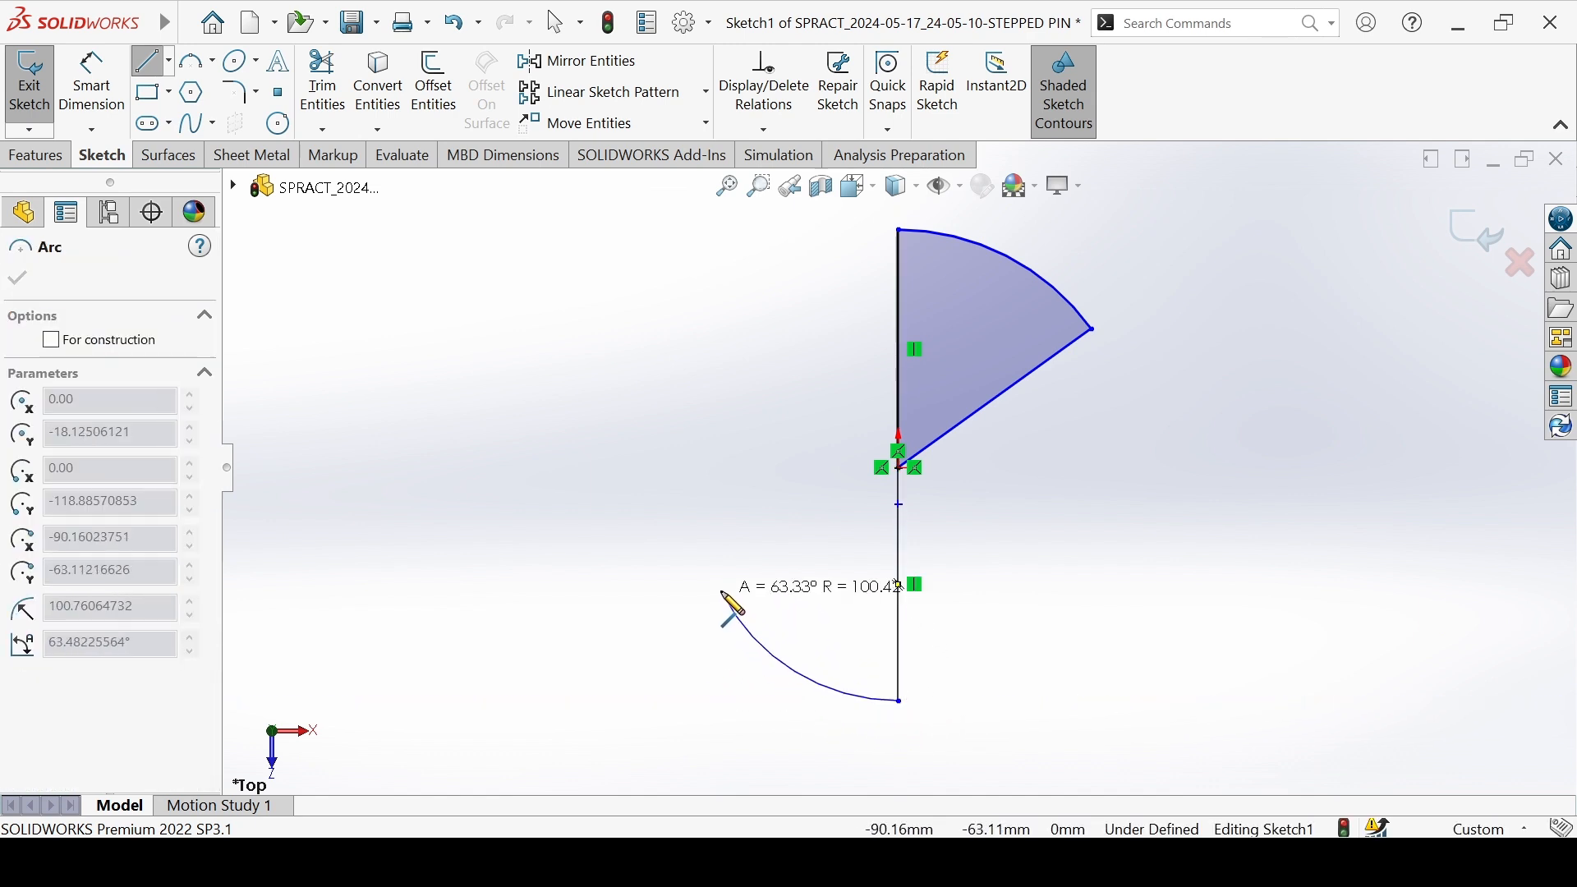
click(720, 585)
click(900, 468)
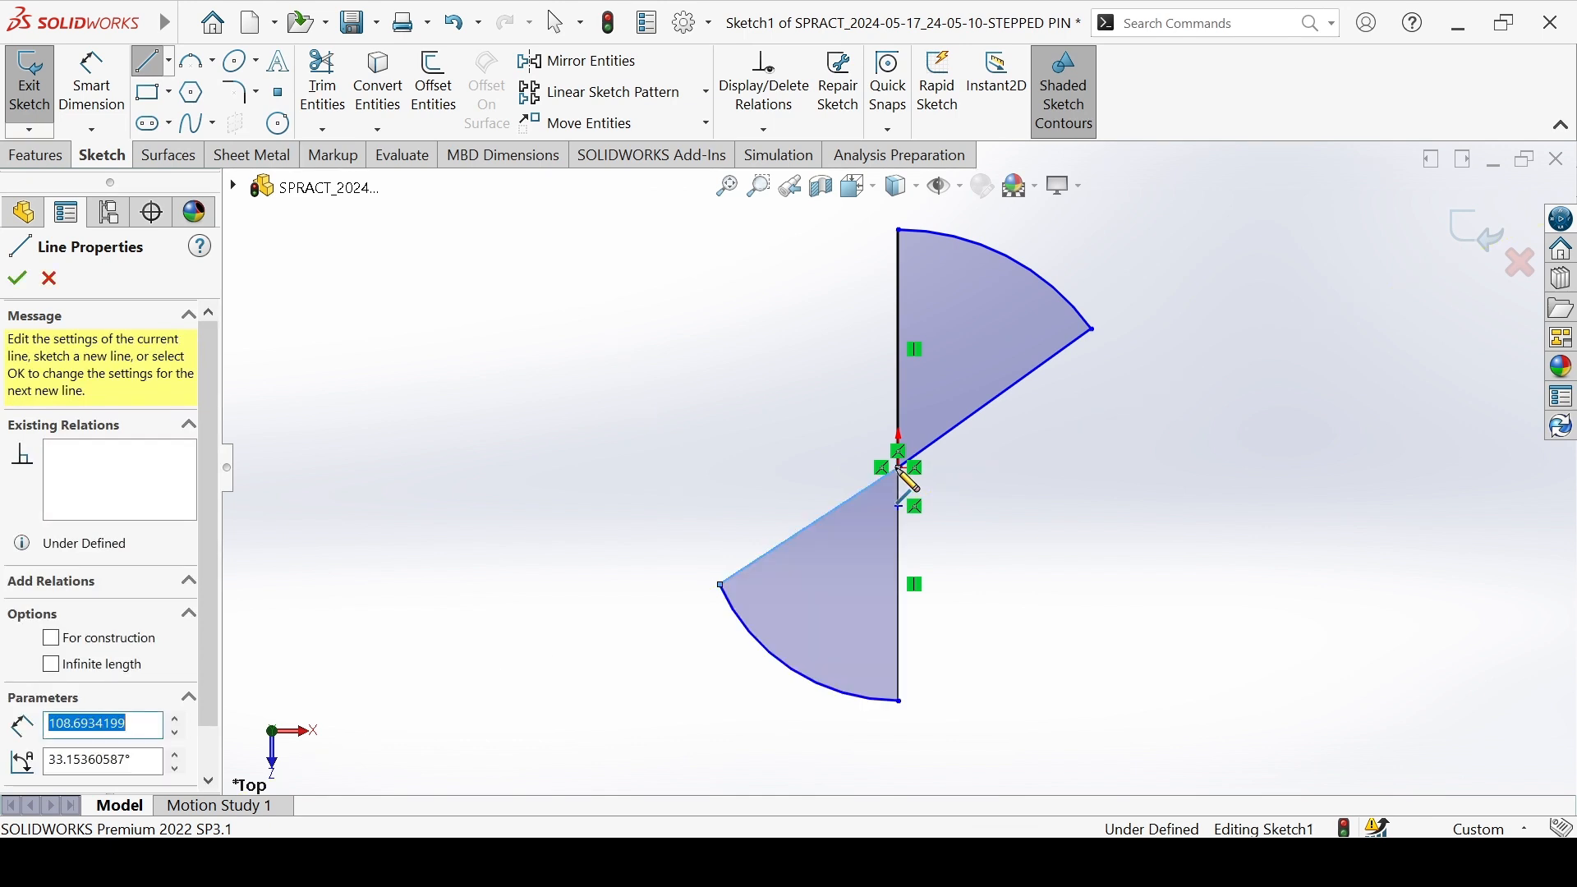
key(Escape)
Make the centre point of the lower sector's arc coincident with the origin.
click(897, 506)
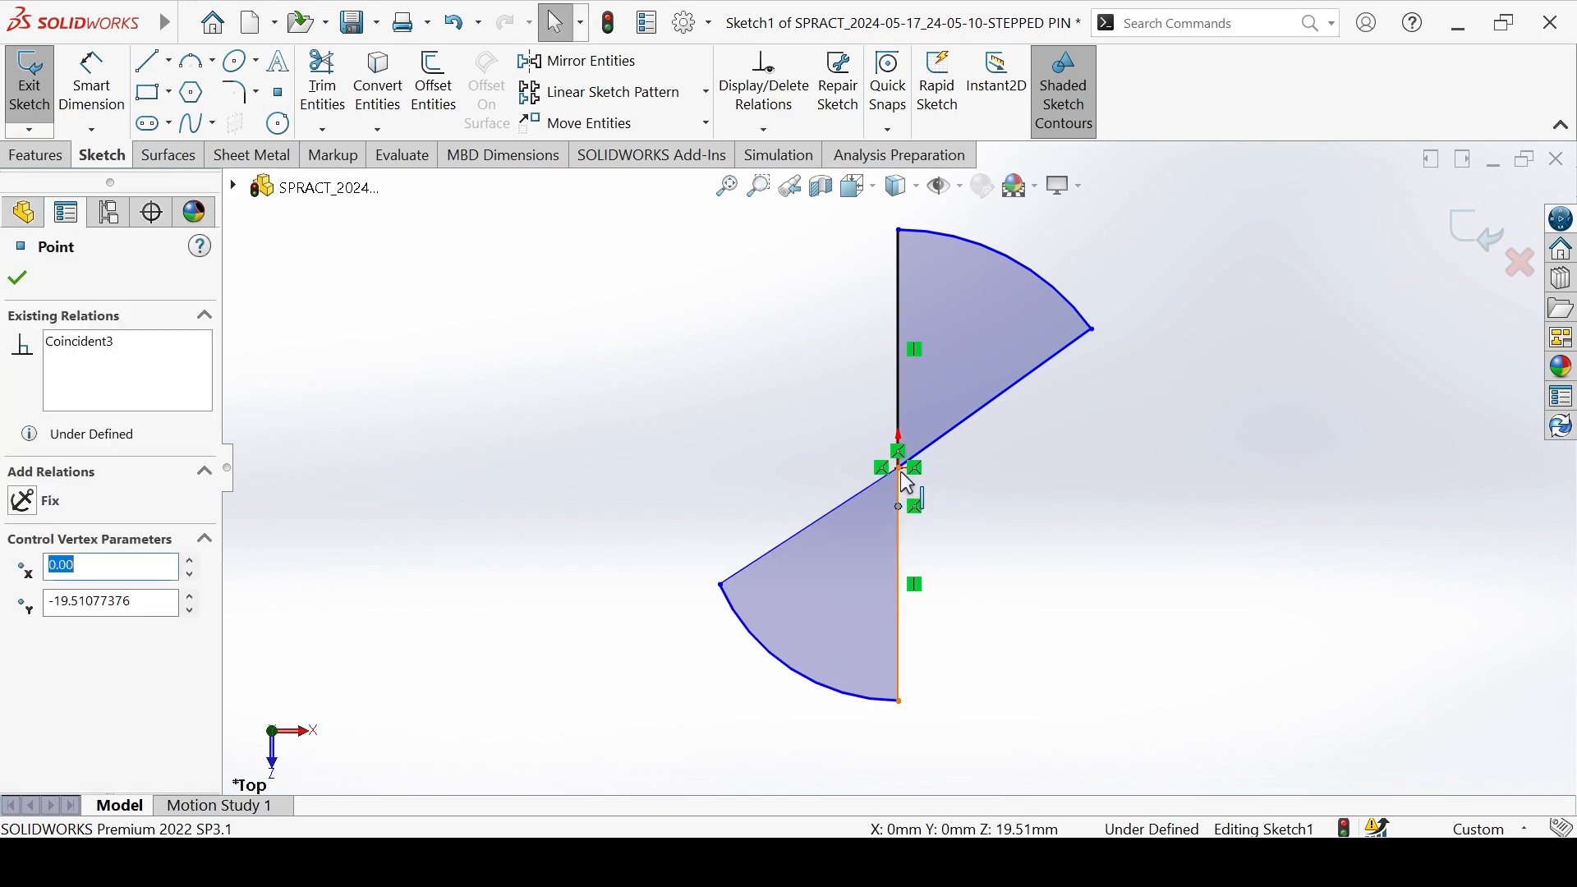
ctrl+click(901, 470)
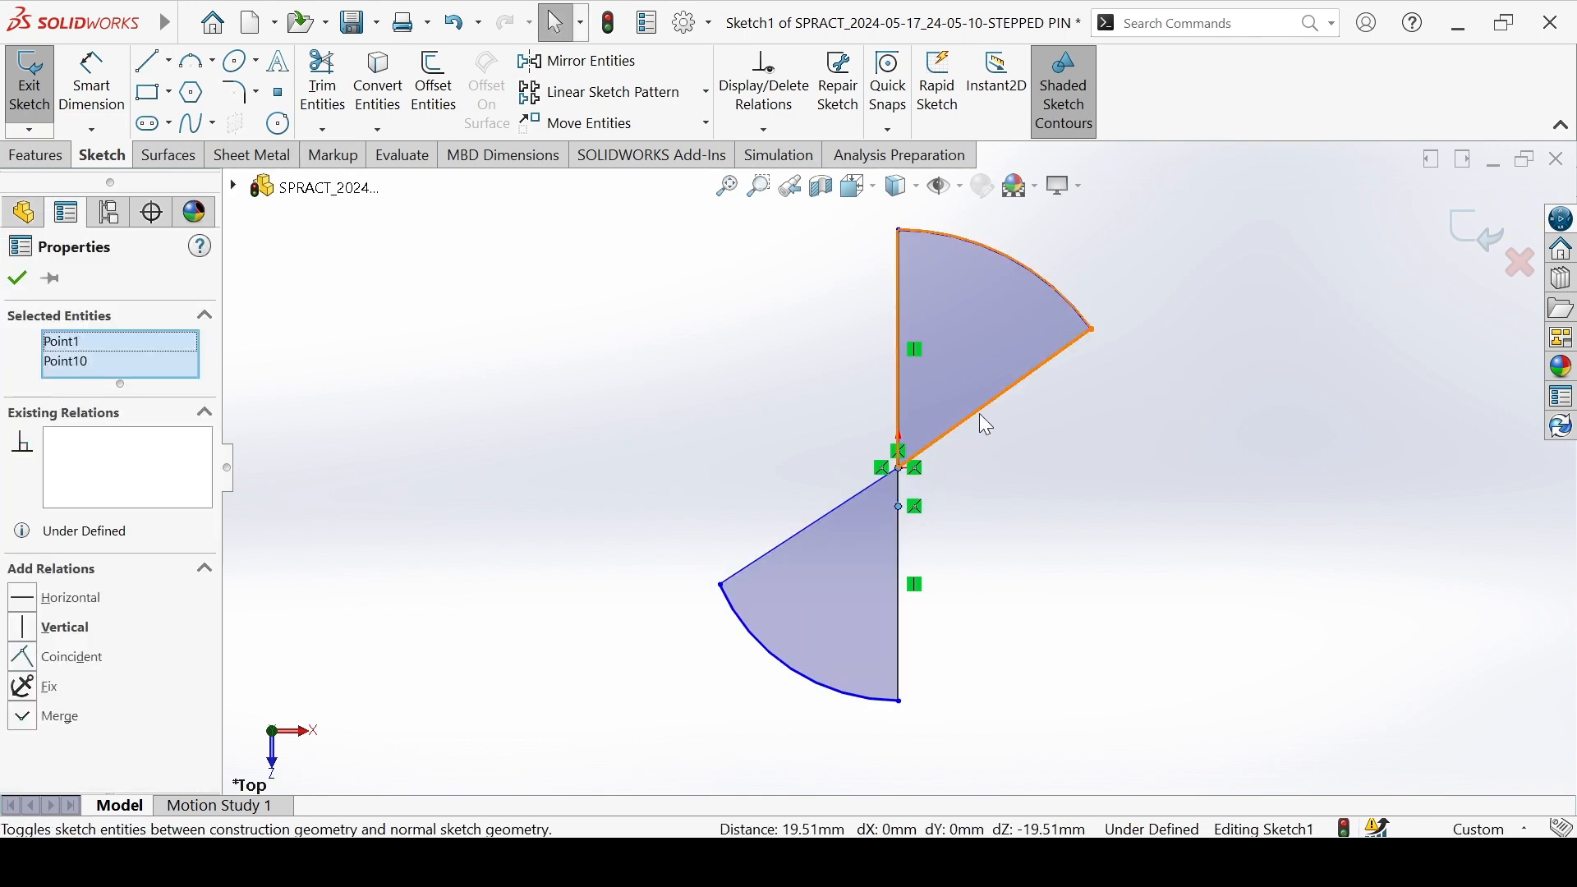
click(33, 657)
click(557, 525)
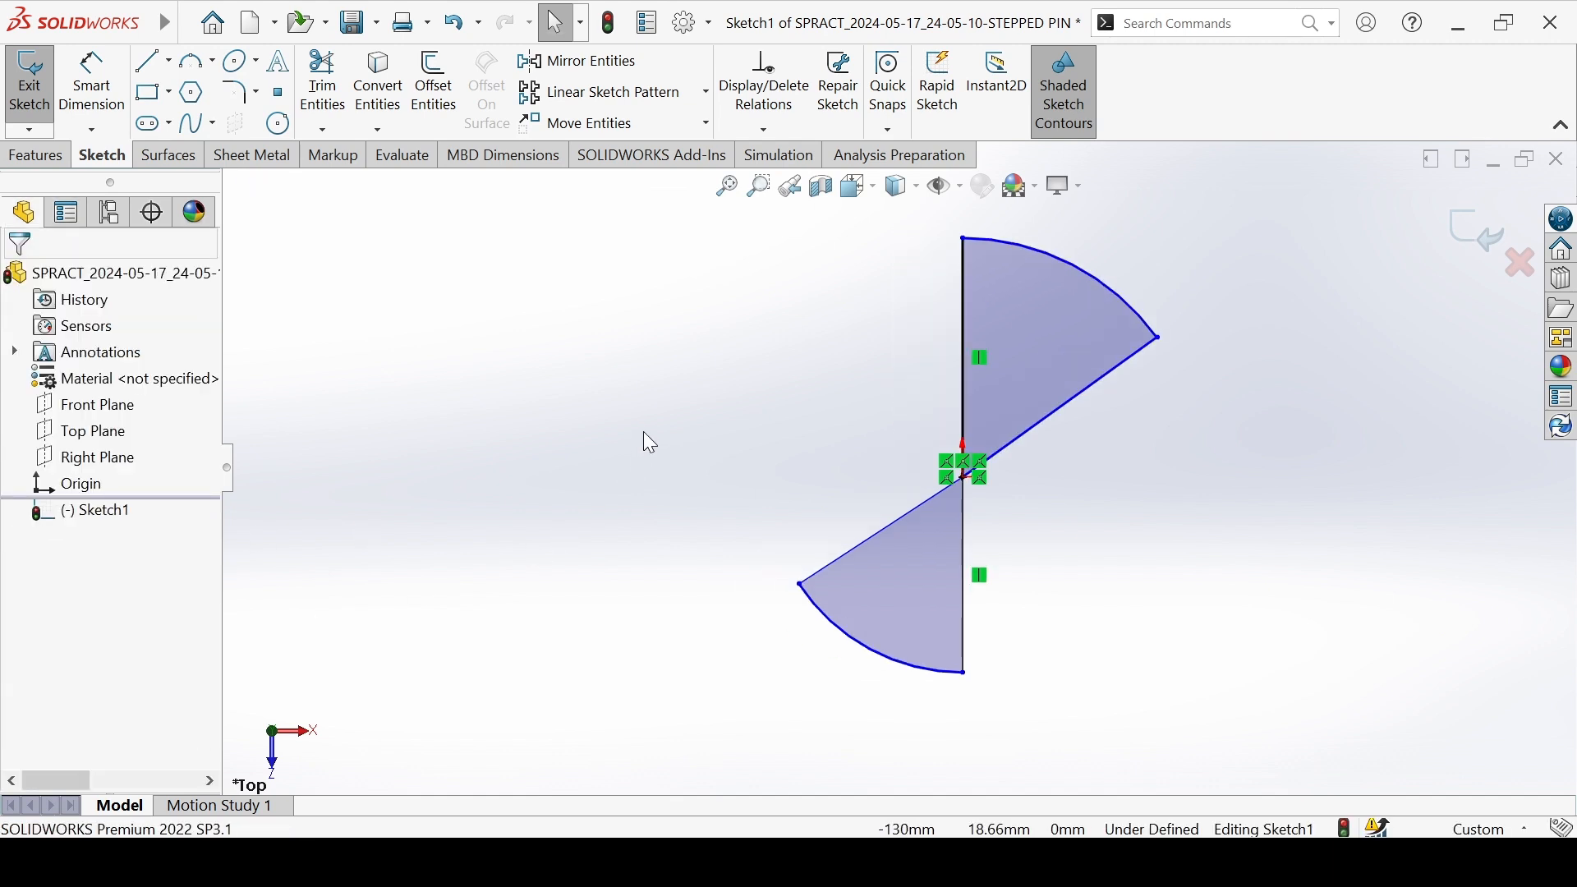
Make the sloped edges of the lower and upper sectors collinear.
click(873, 531)
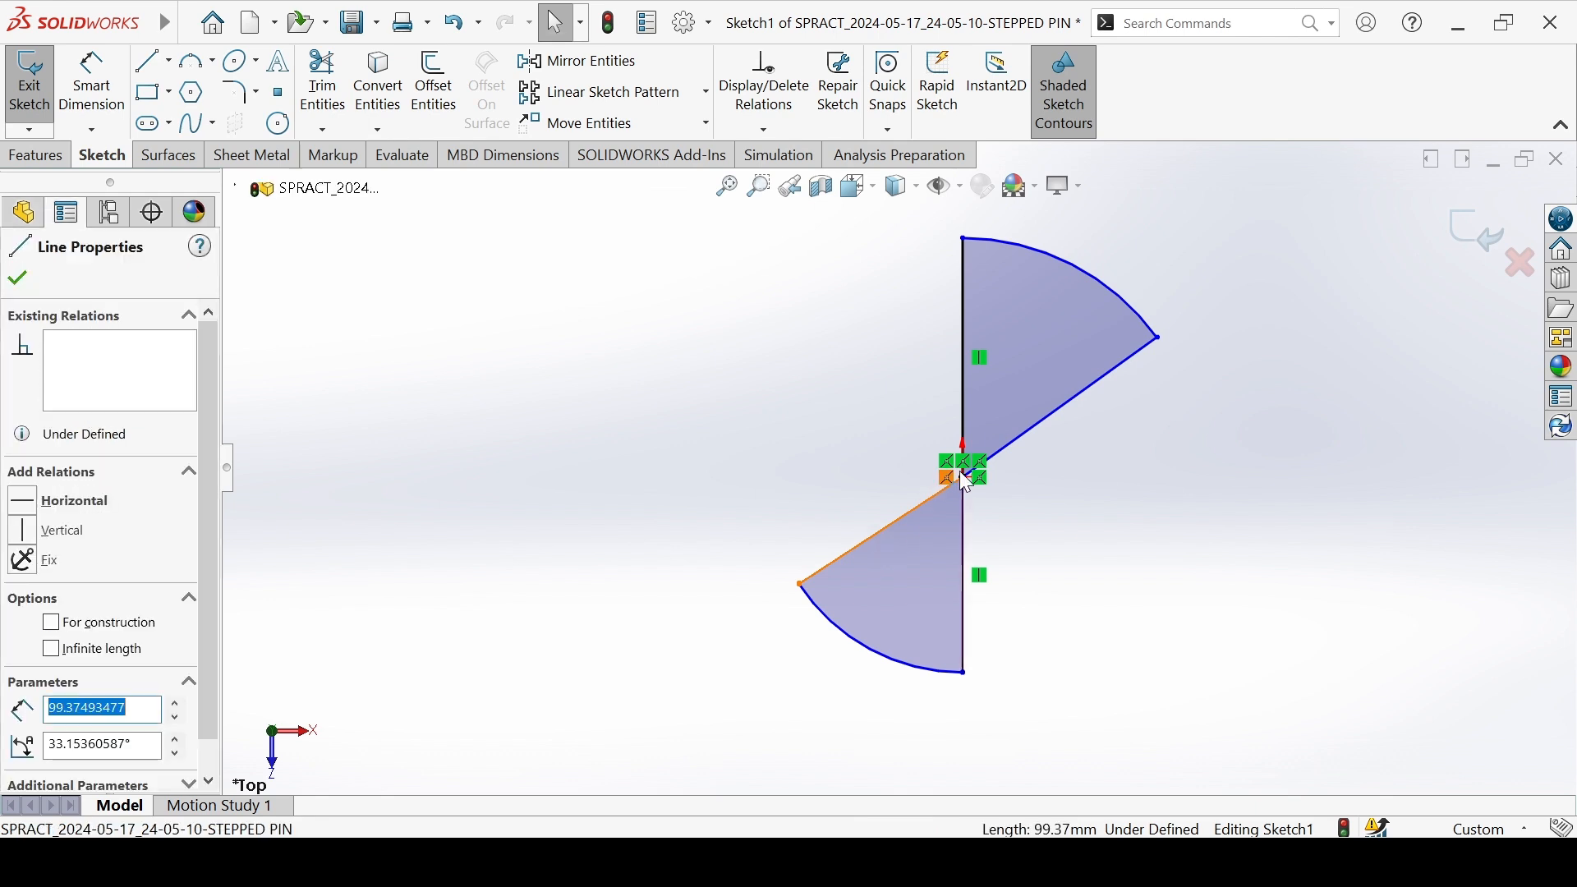
ctrl+click(1030, 432)
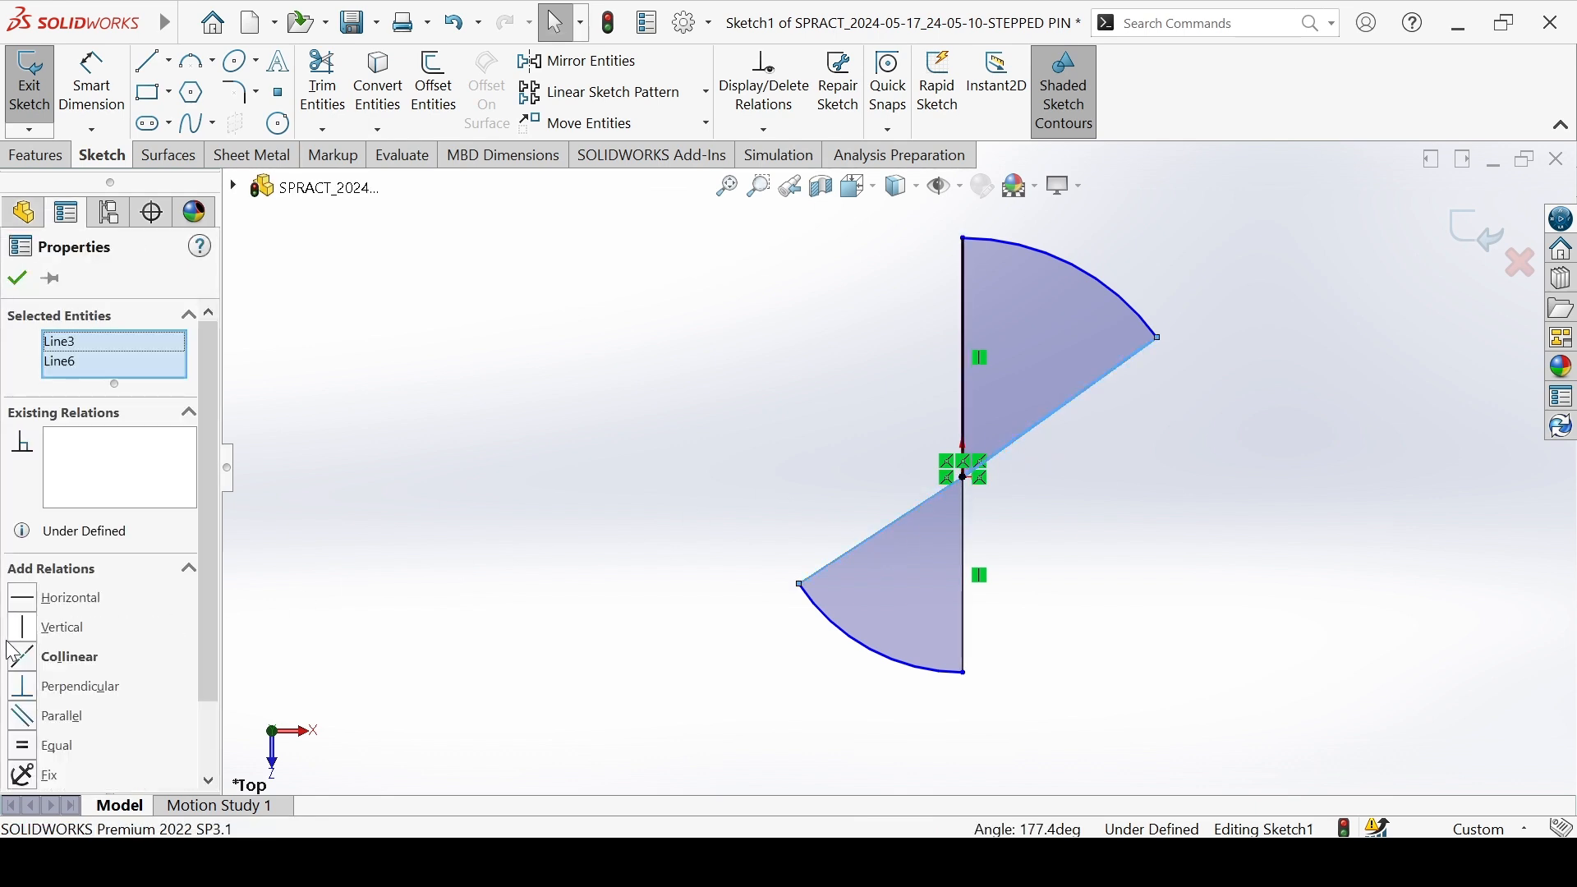
click(23, 661)
click(636, 482)
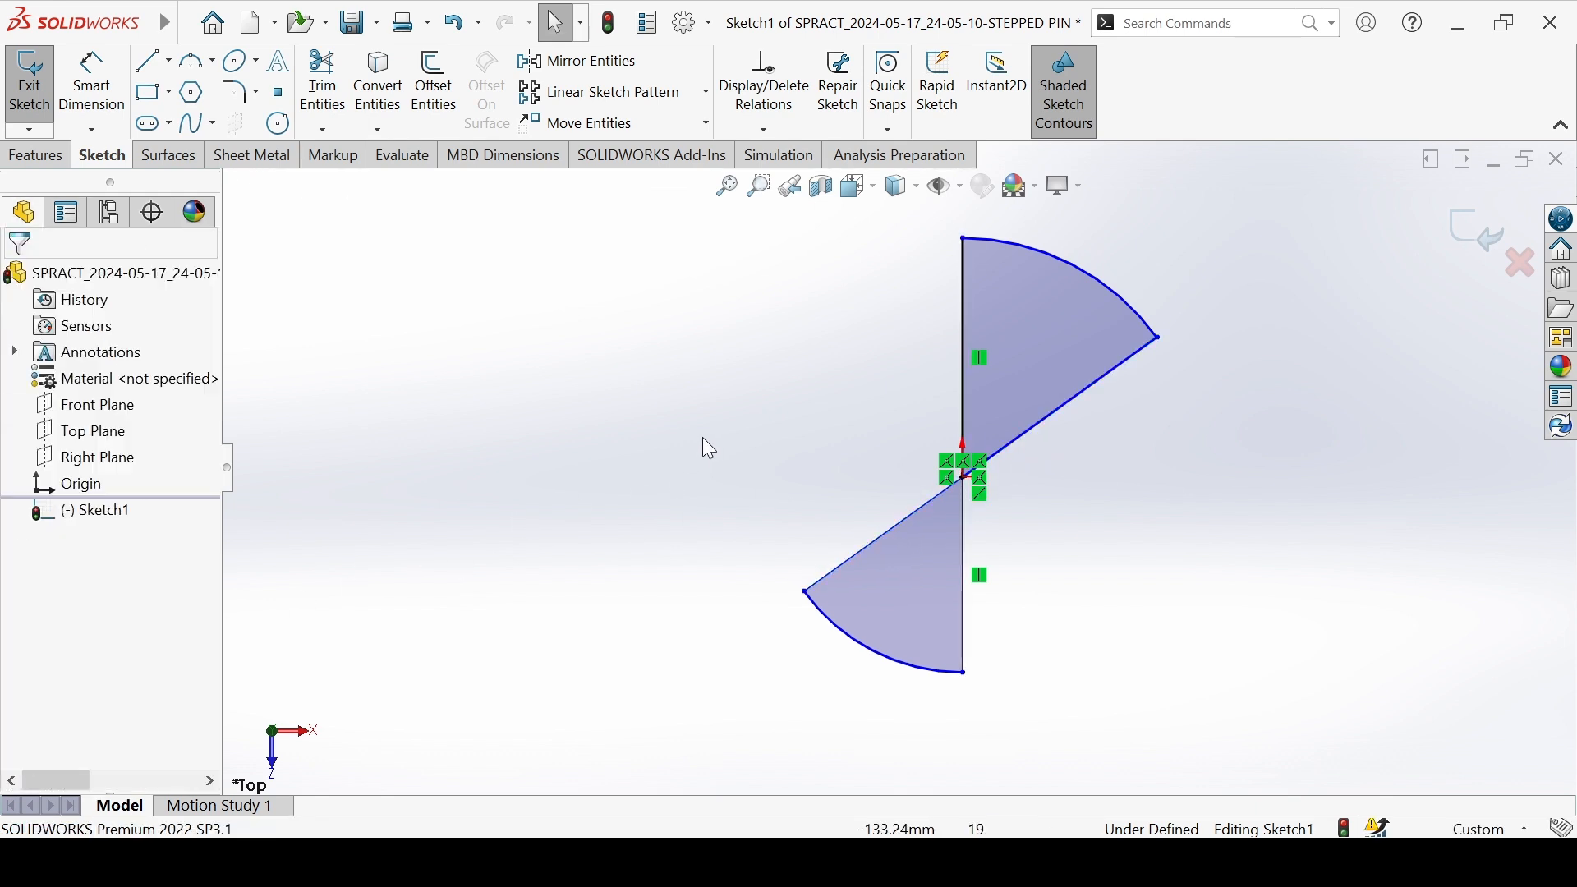
Dimension the angle between the upper sector's vertical and sloped edges as 65°.
key(d)
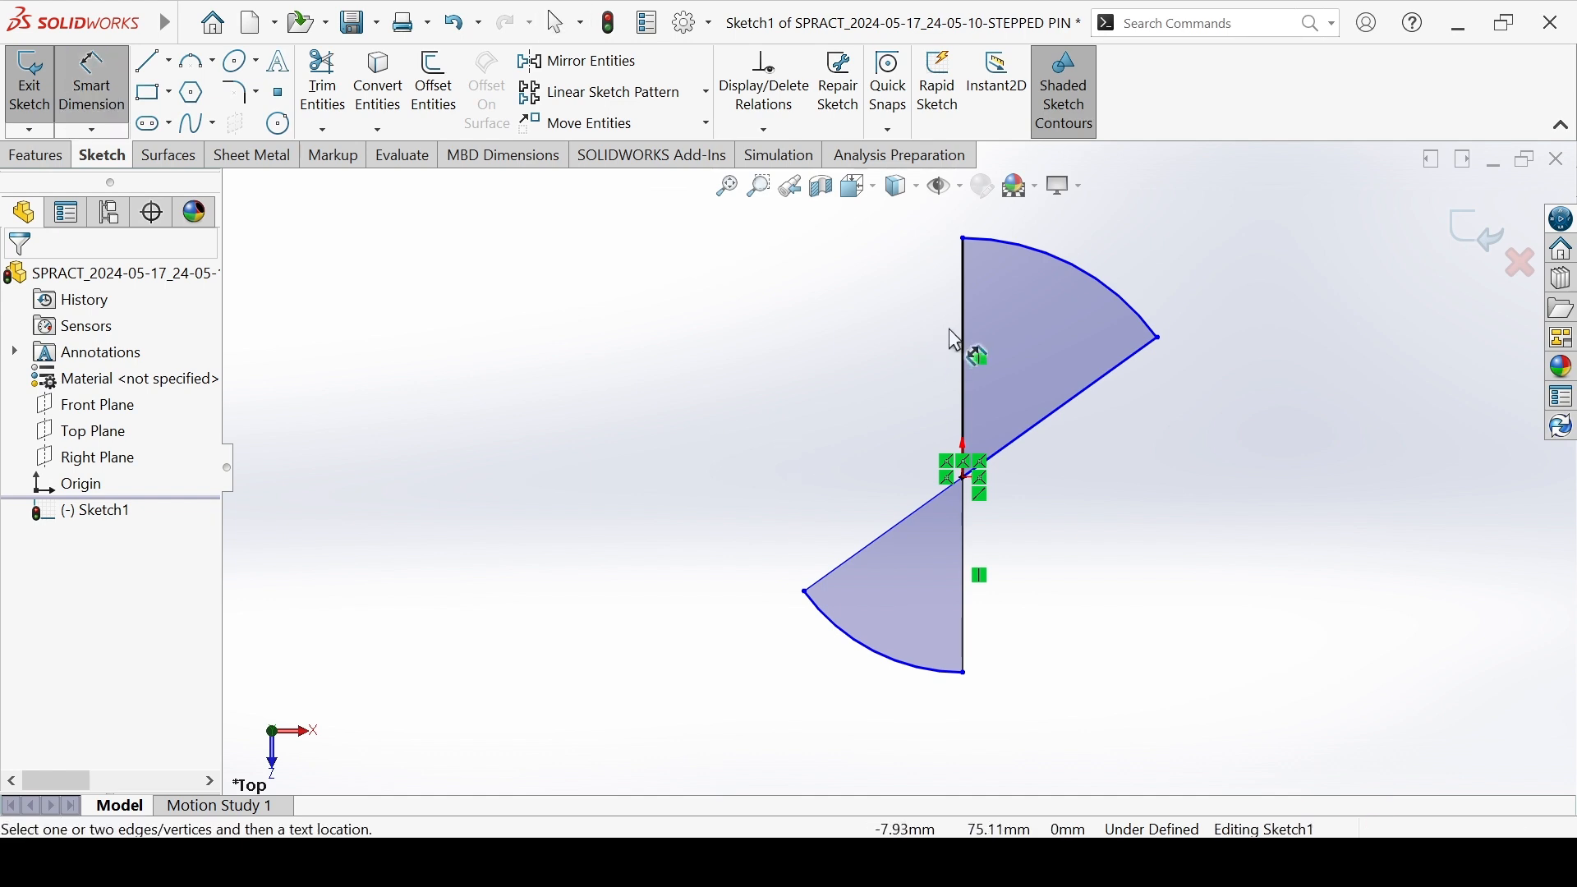
click(963, 321)
click(1089, 399)
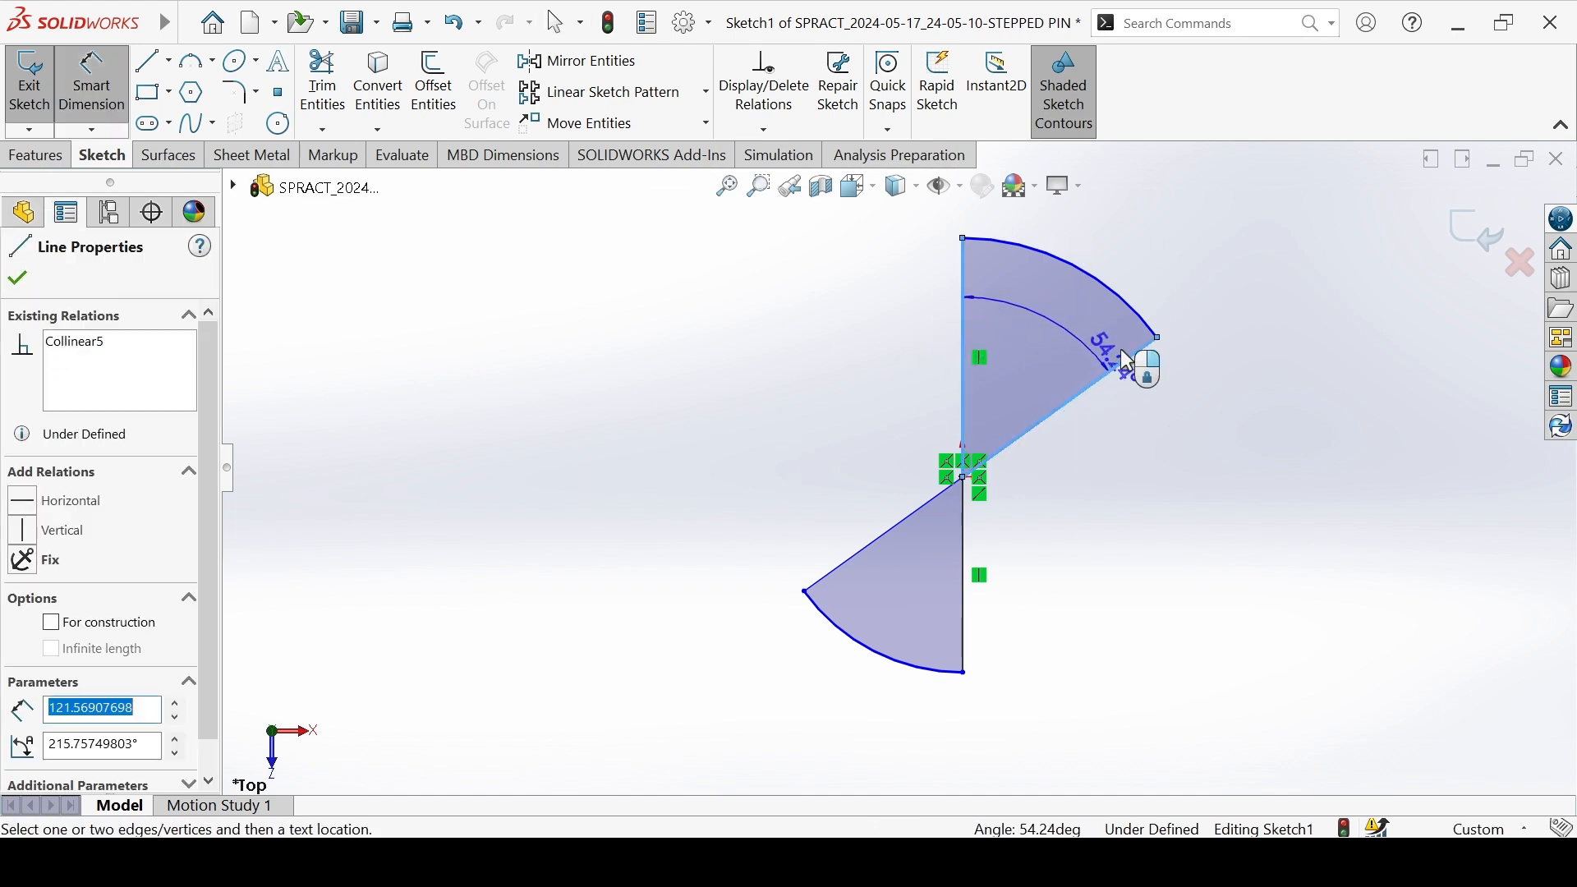
click(1166, 284)
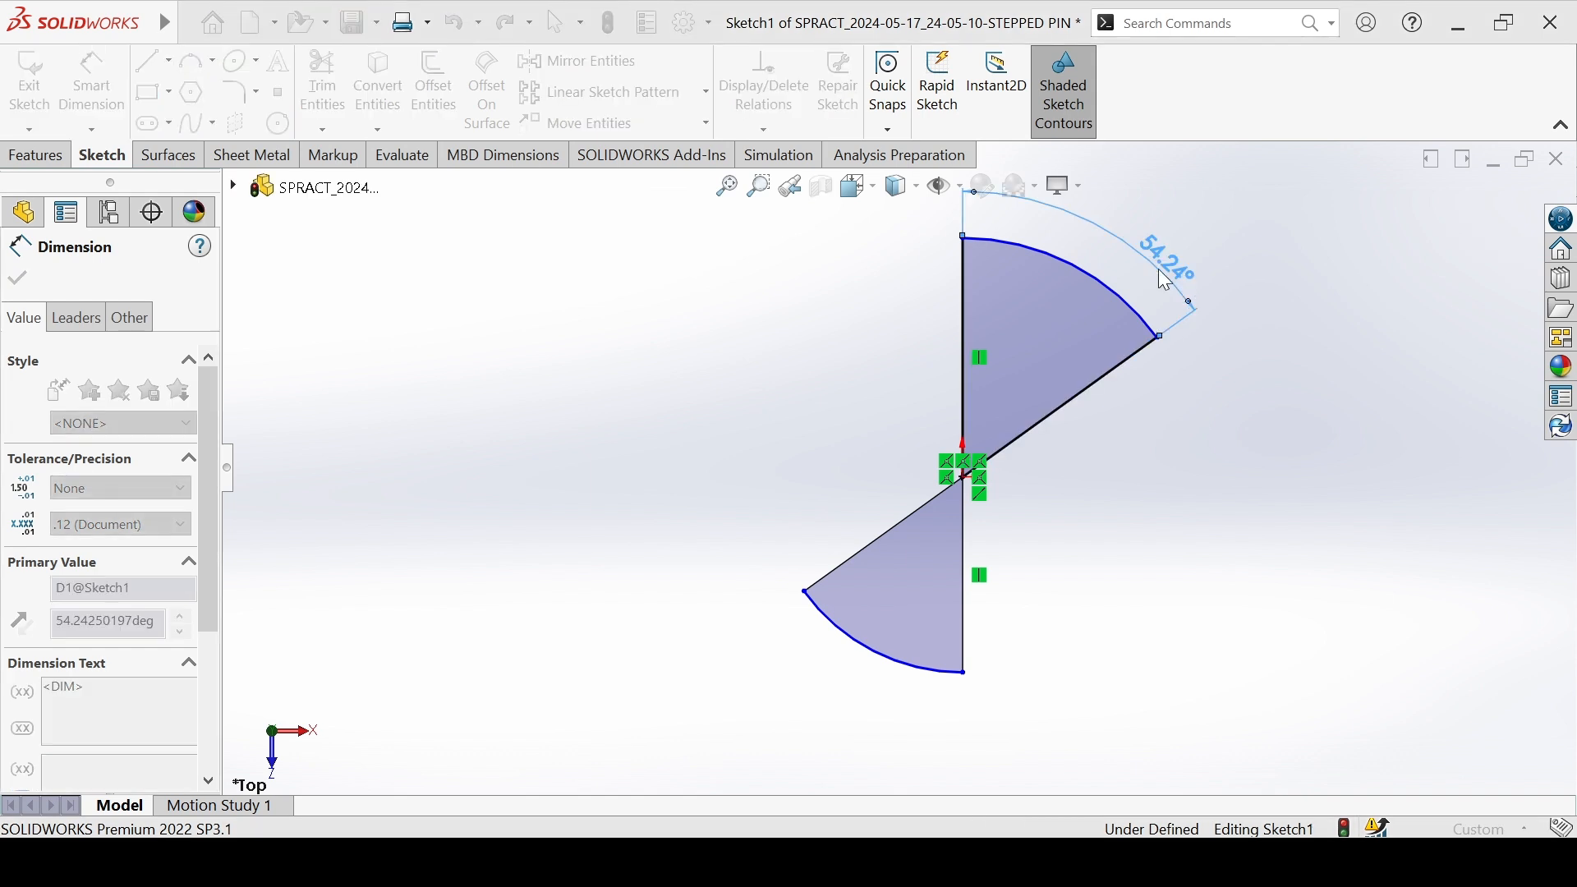
text(65)
key(Return)
click(1136, 563)
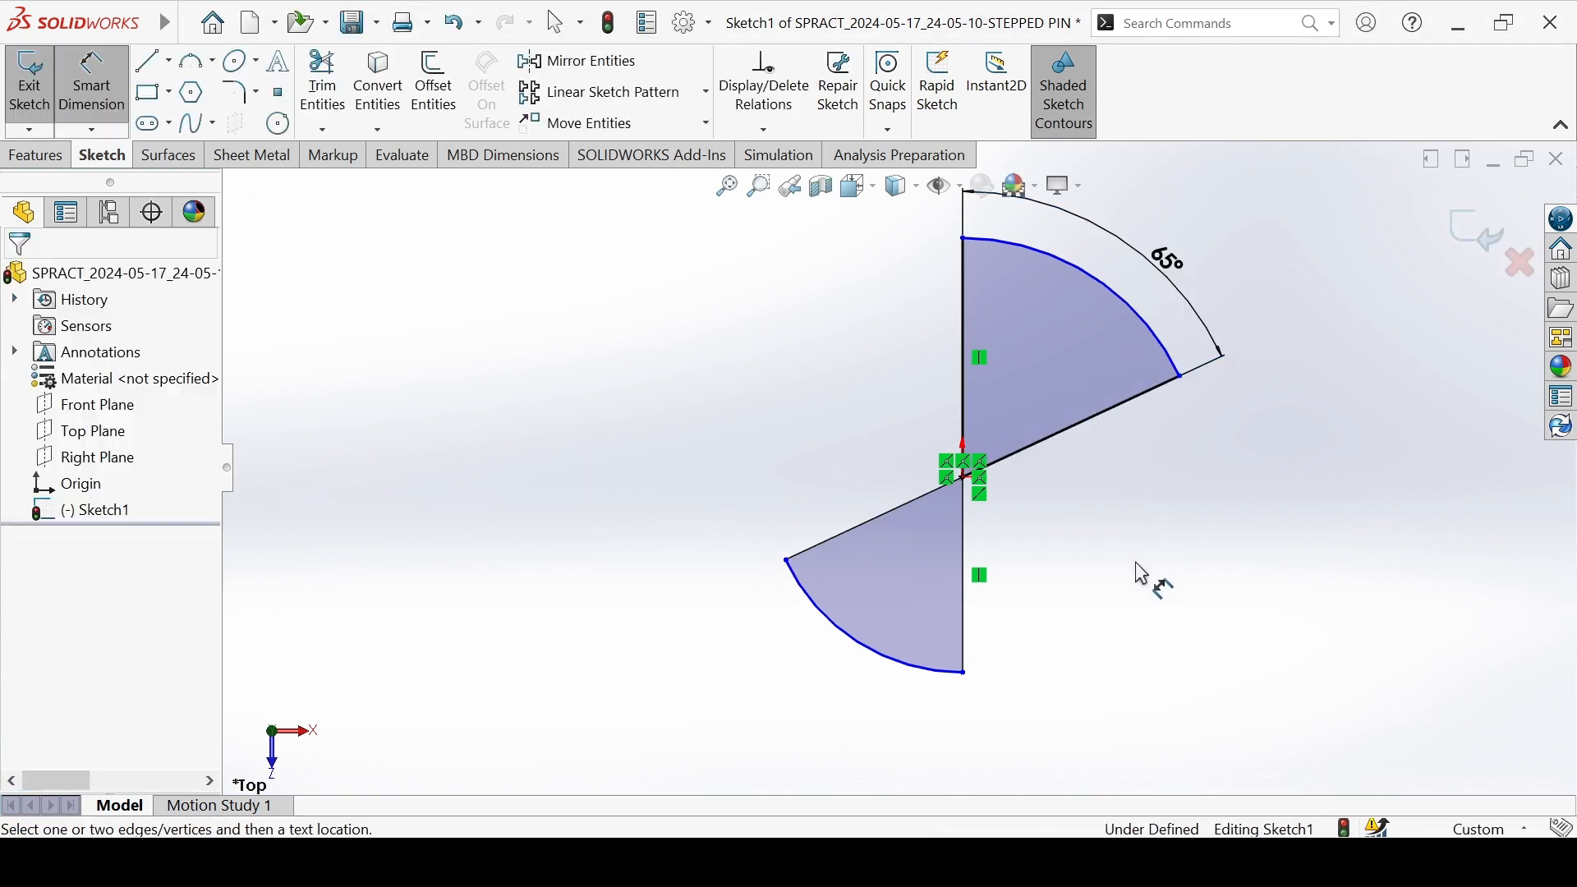
Add a driven angle dimension between the lower sector's sloped and vertical edges.
click(913, 520)
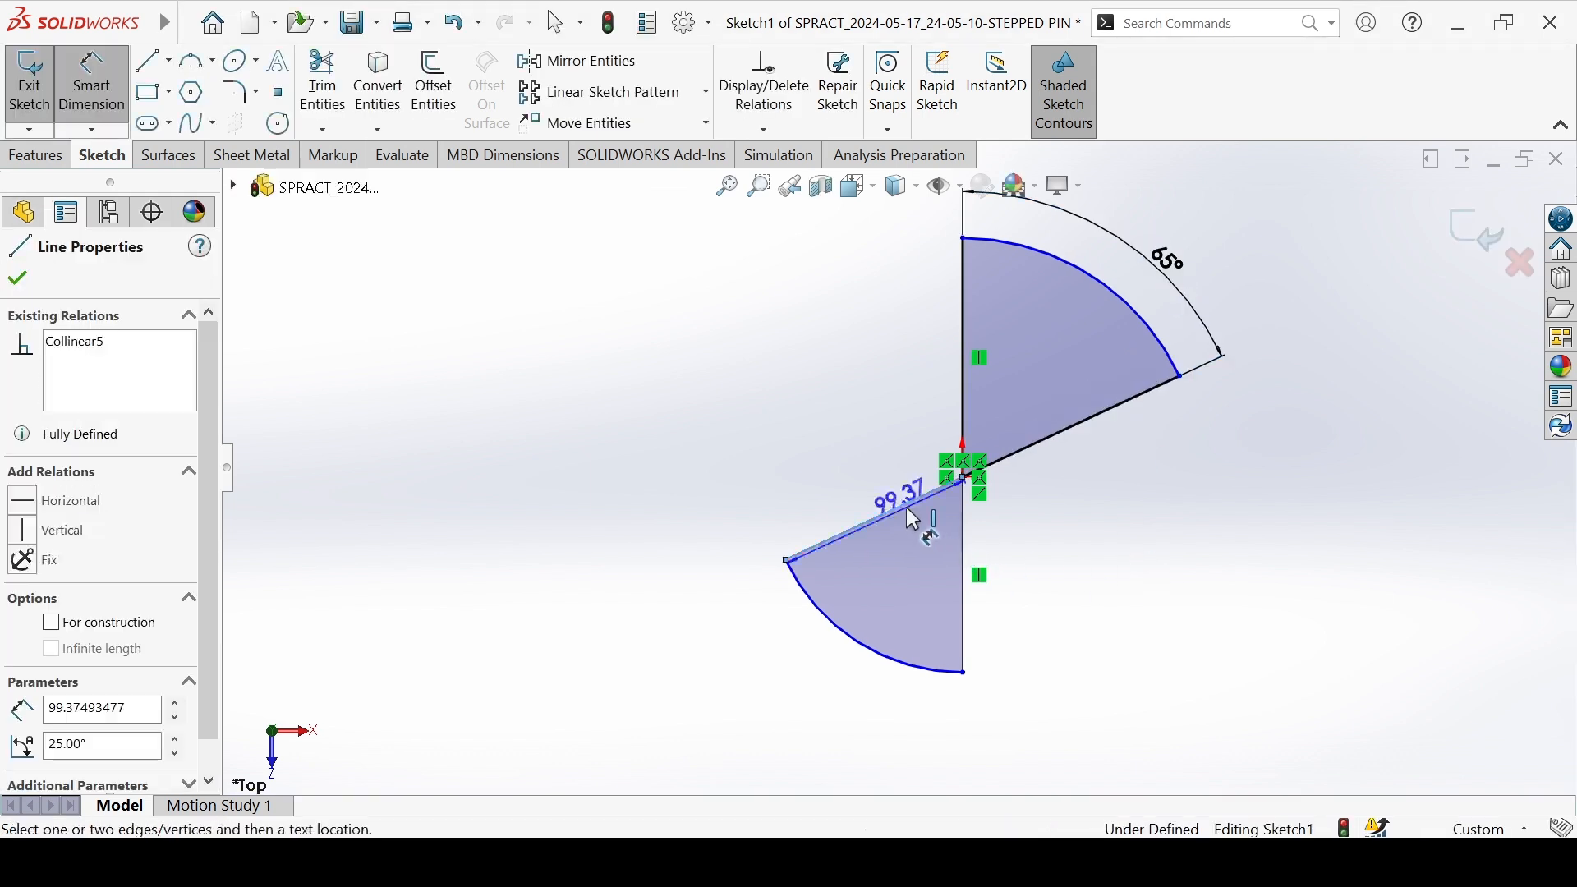
click(963, 559)
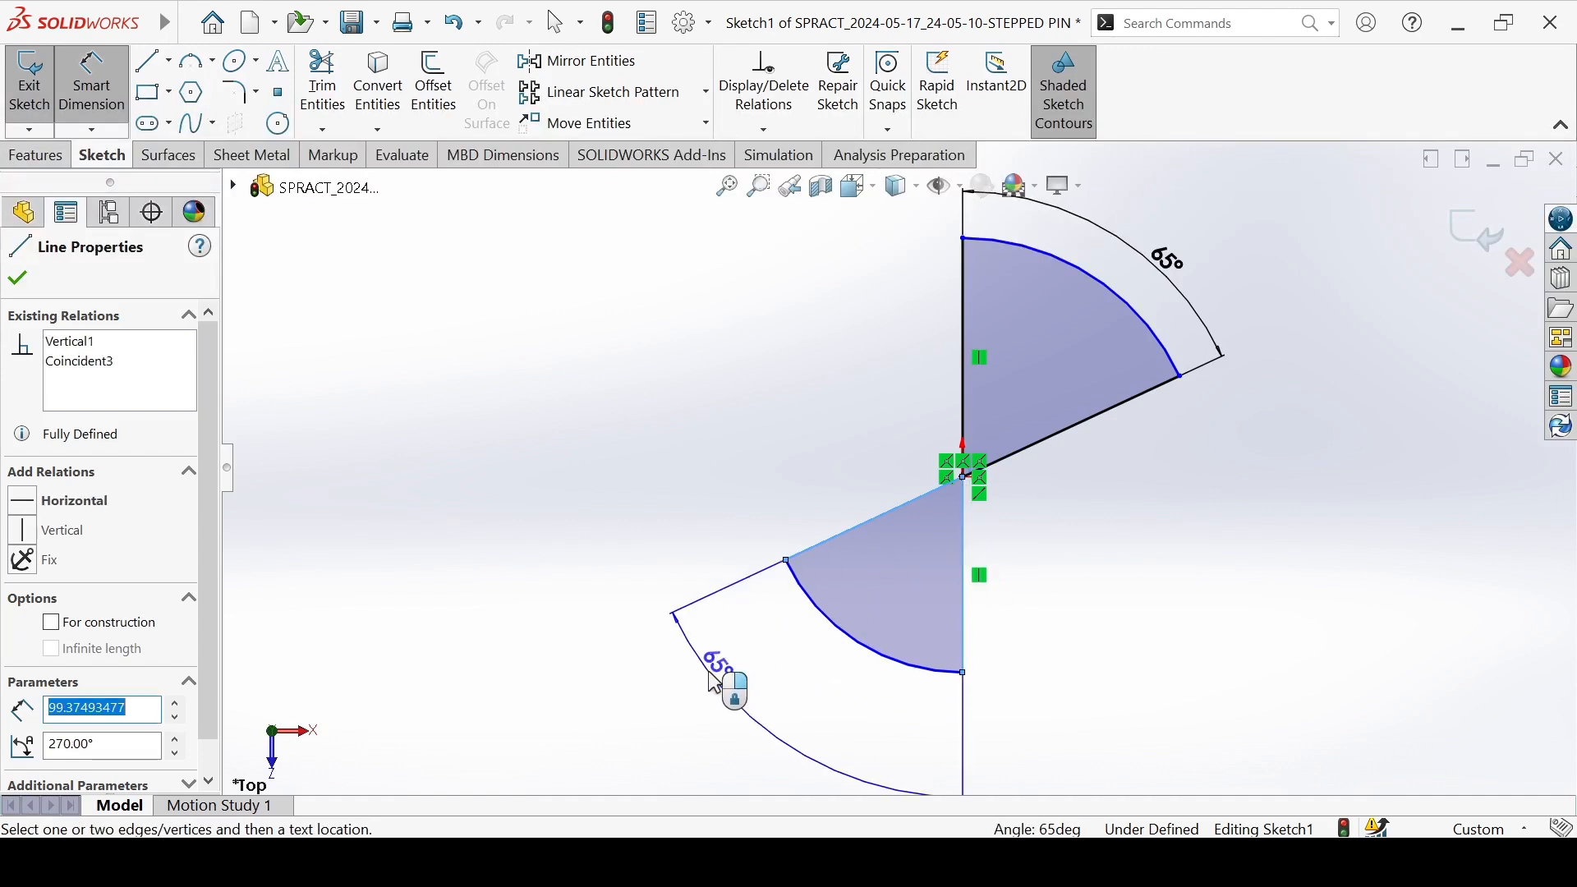
click(723, 662)
key(Return)
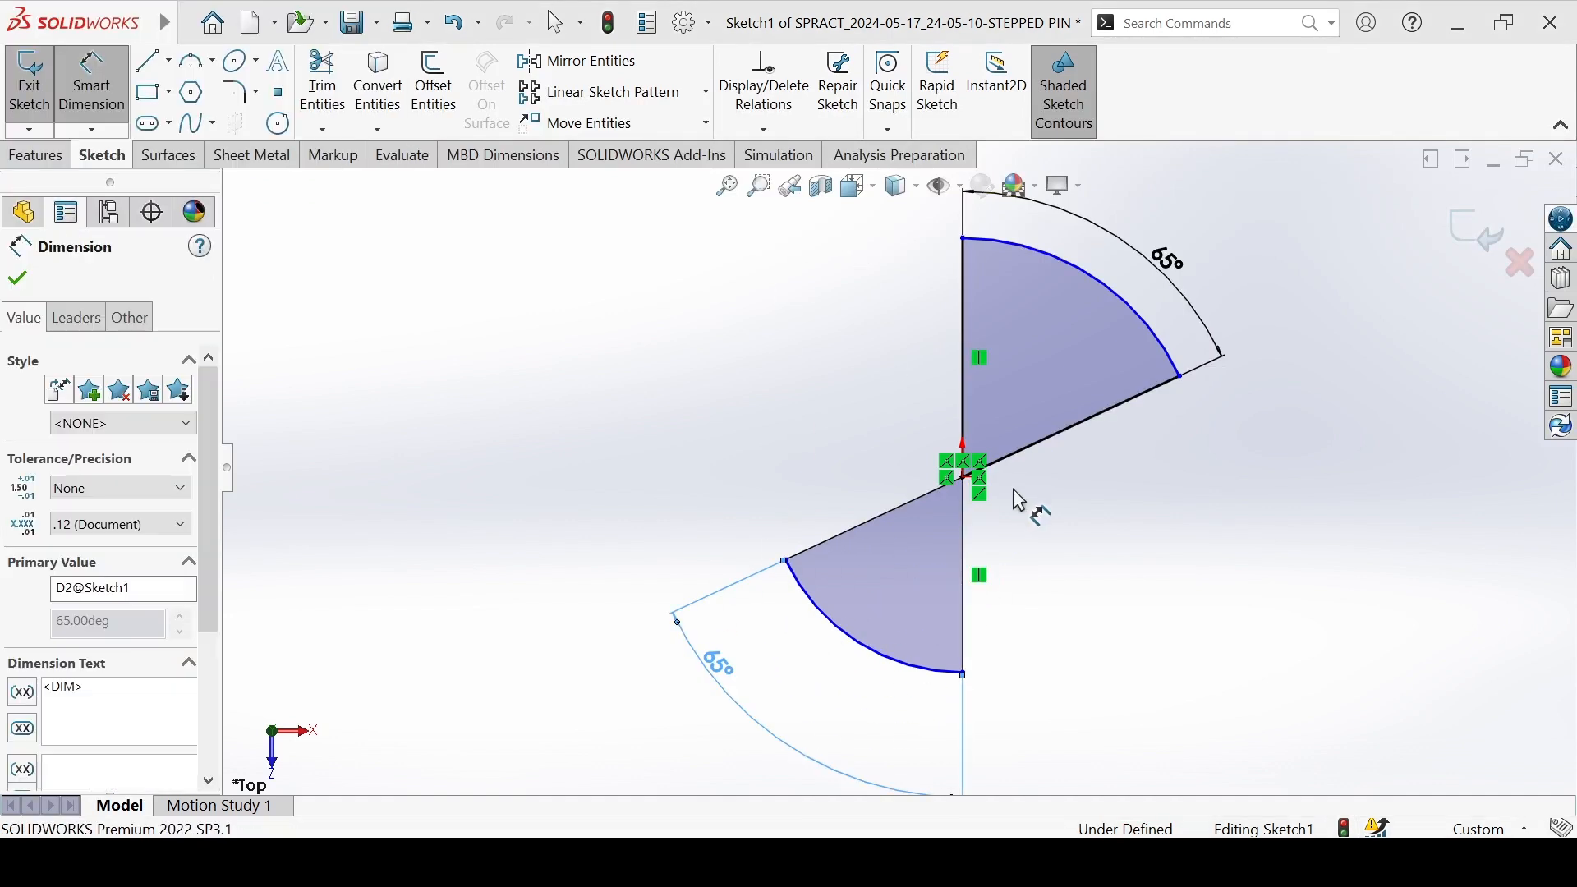
Dimension the lower sector's arc with a radius of 40 mm.
click(887, 654)
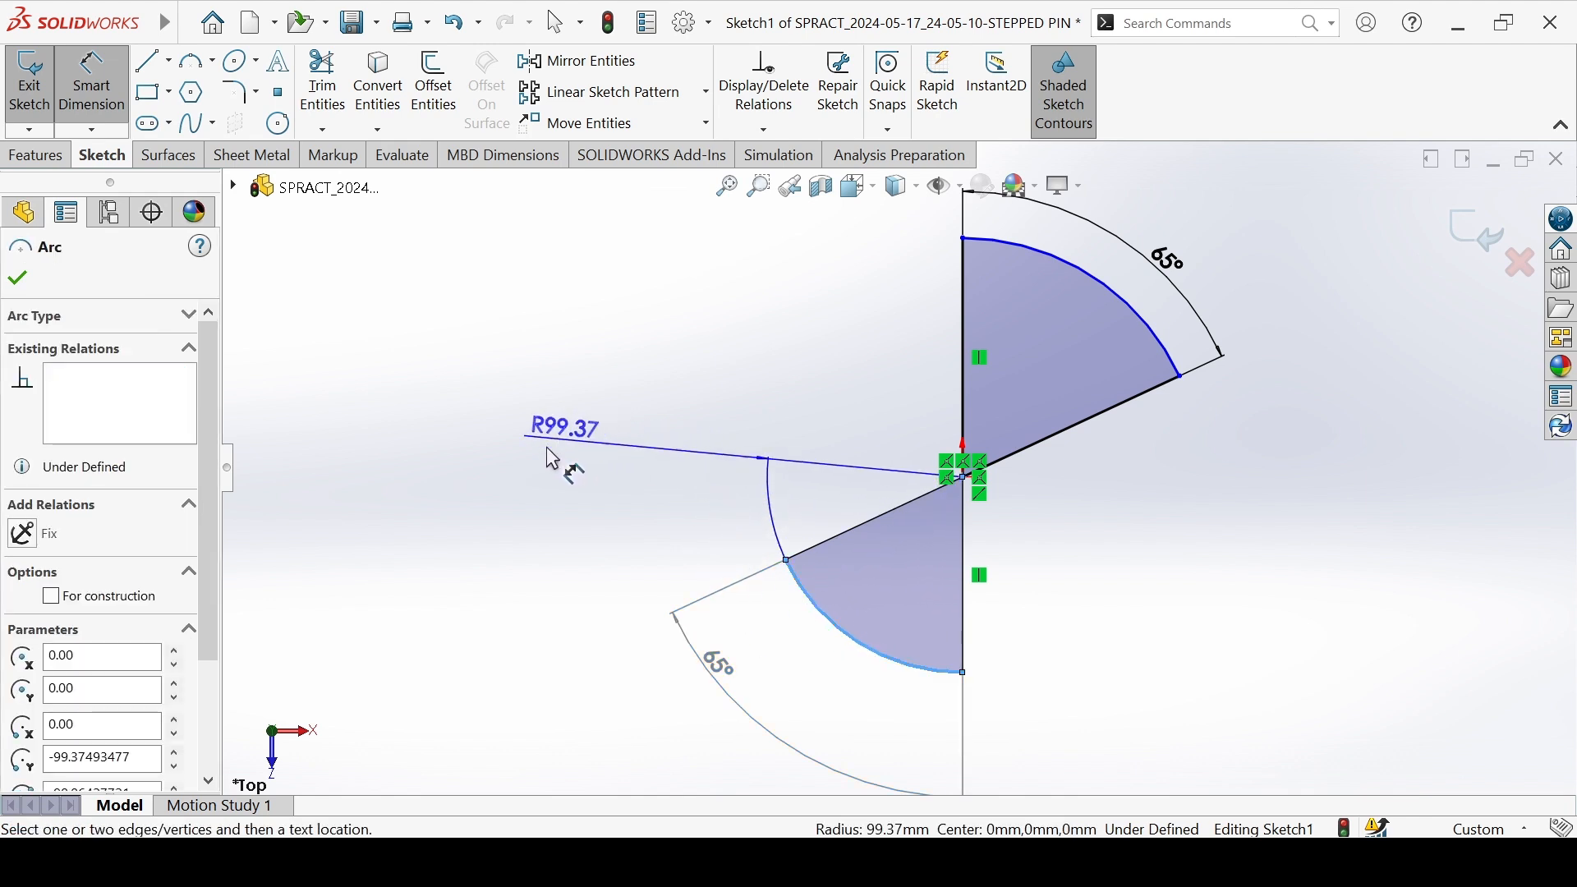
click(517, 477)
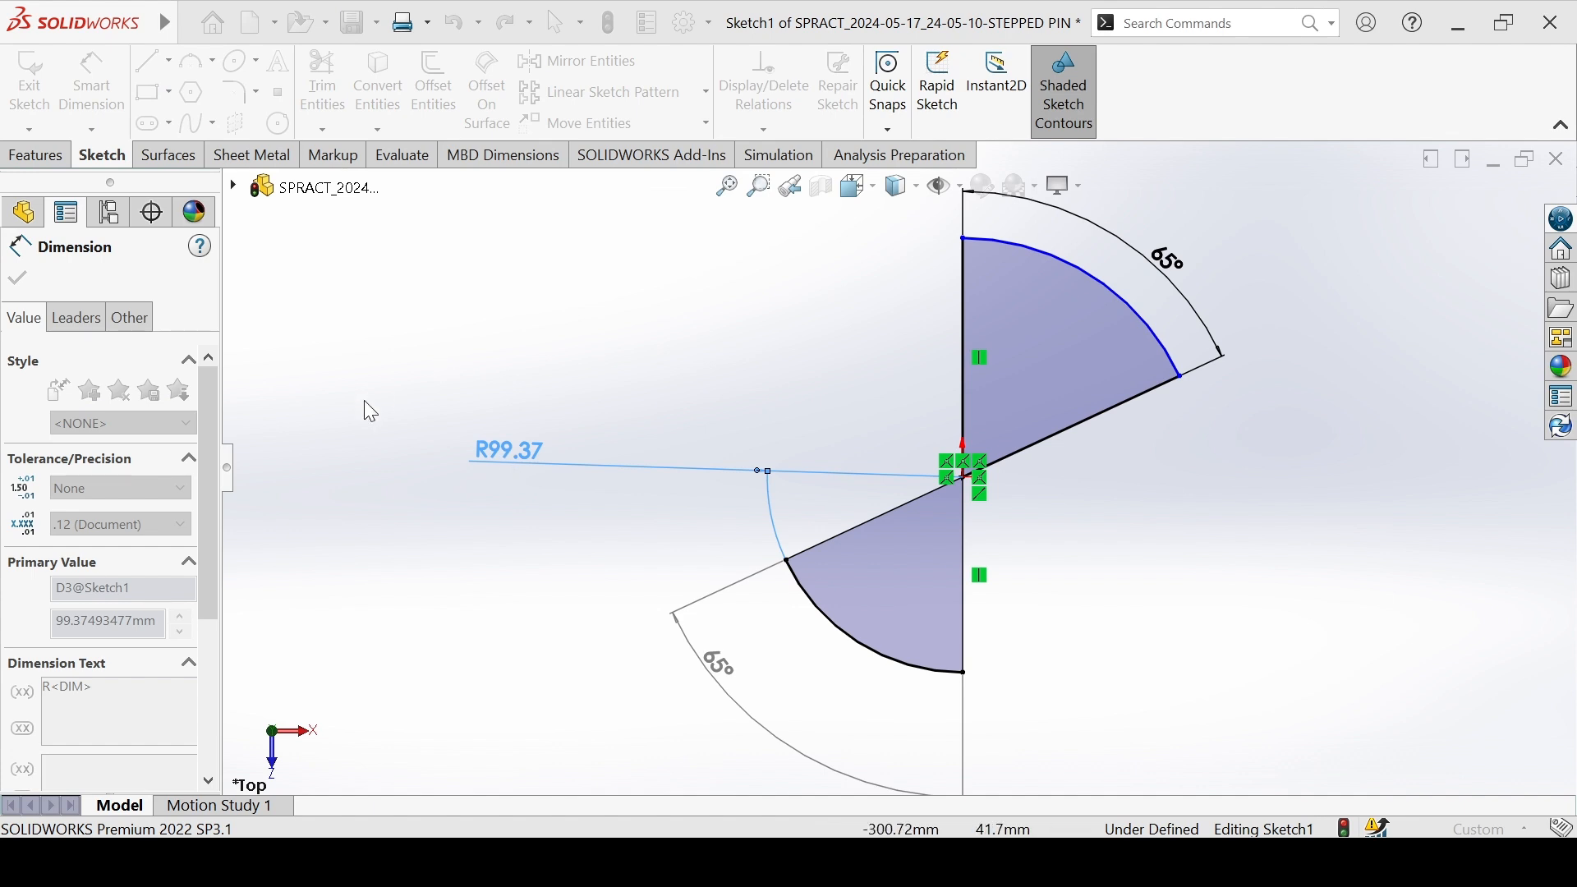
drag(206, 585, 210, 488)
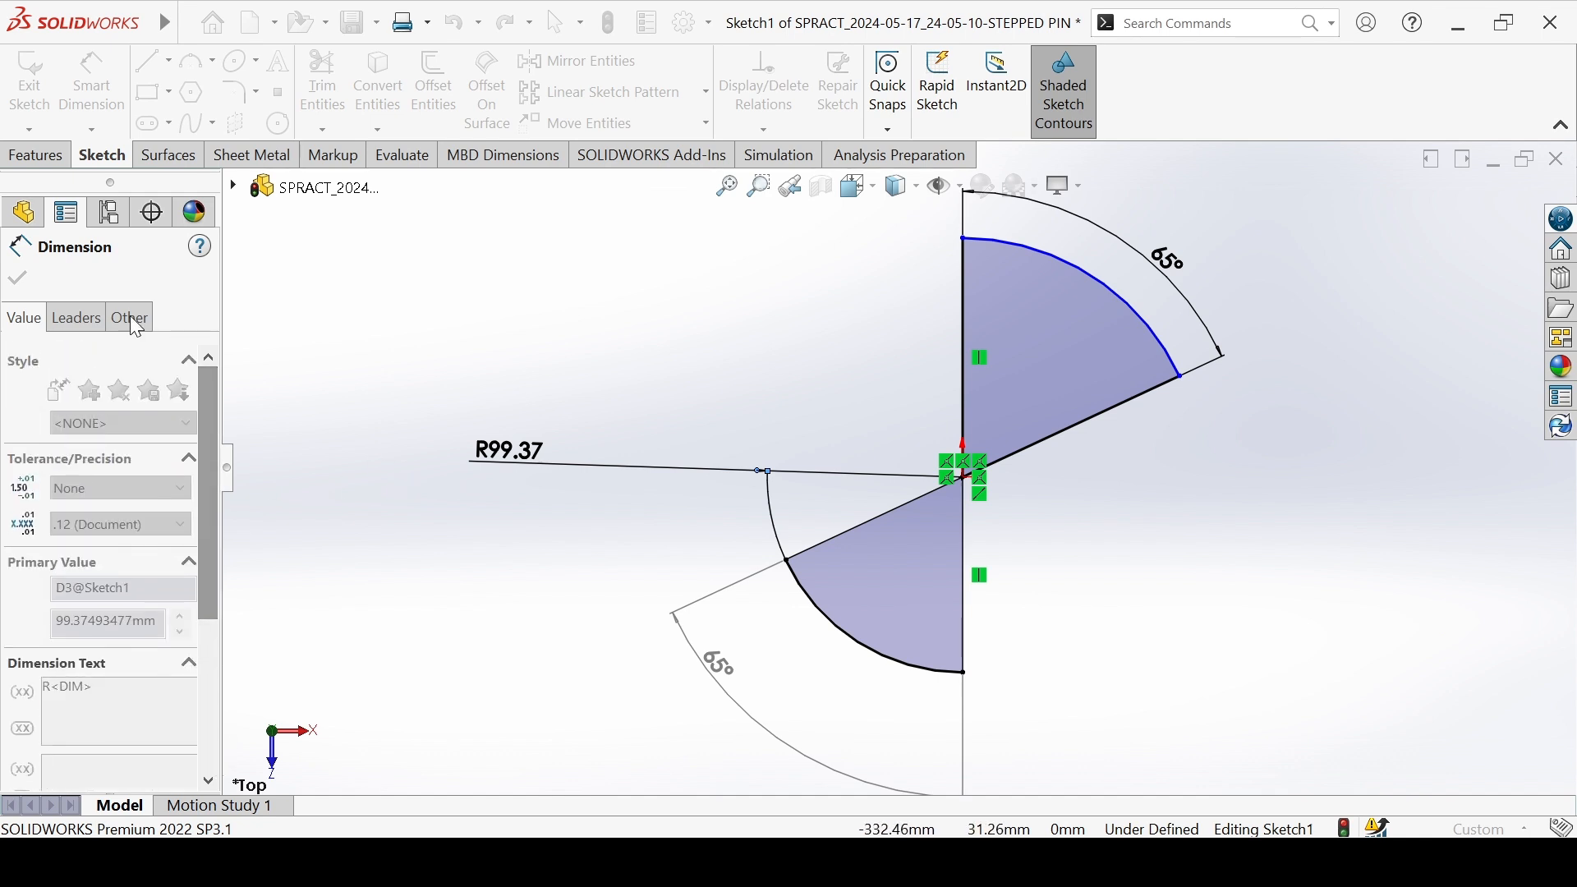
click(410, 423)
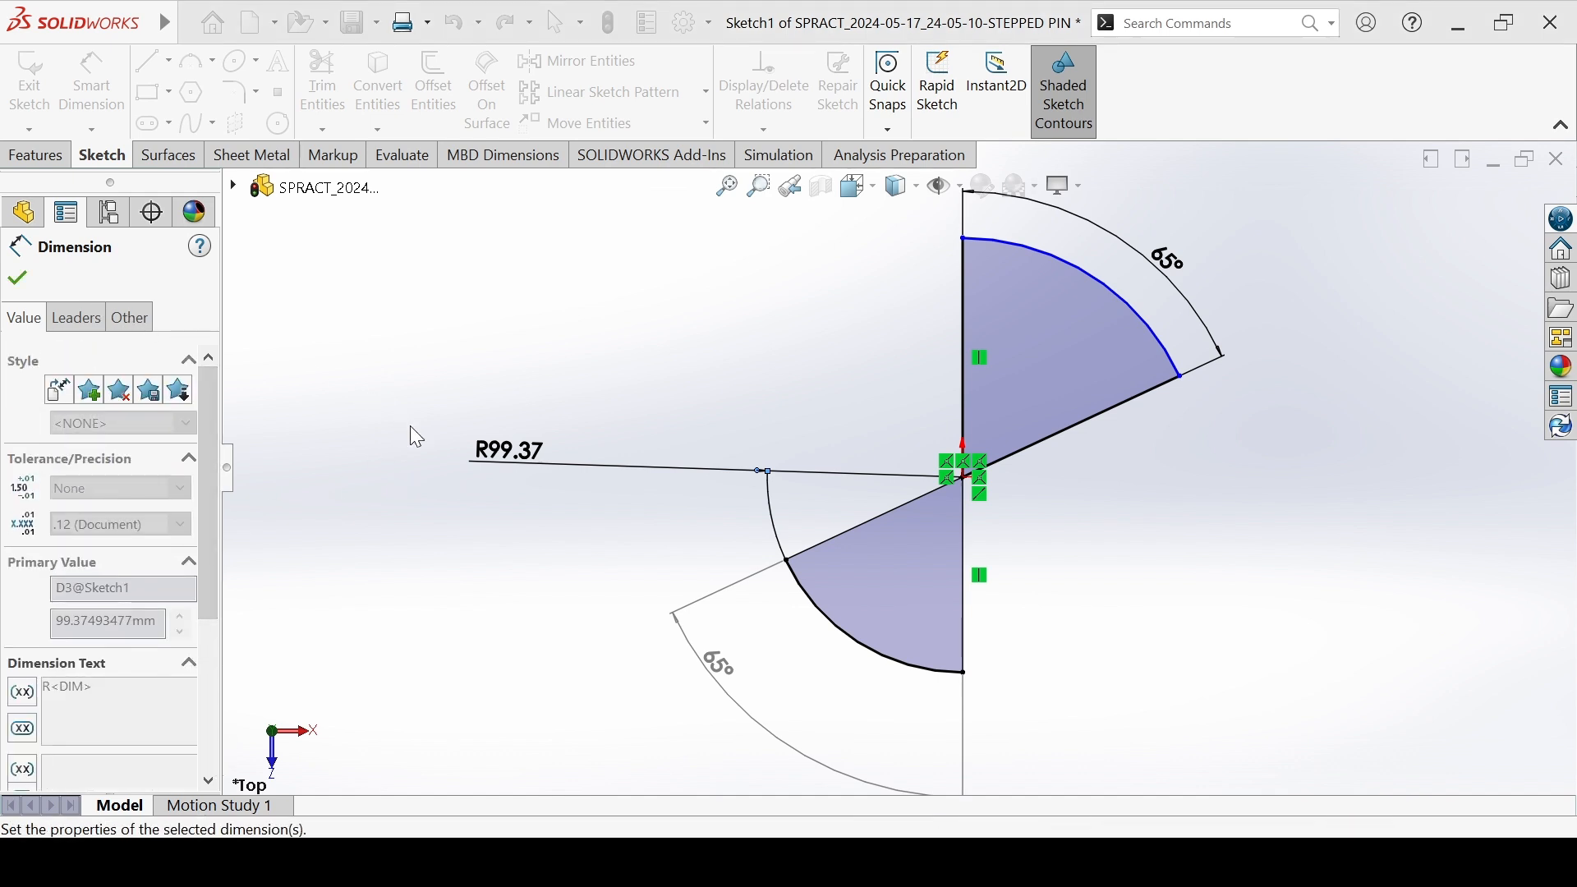
click(841, 379)
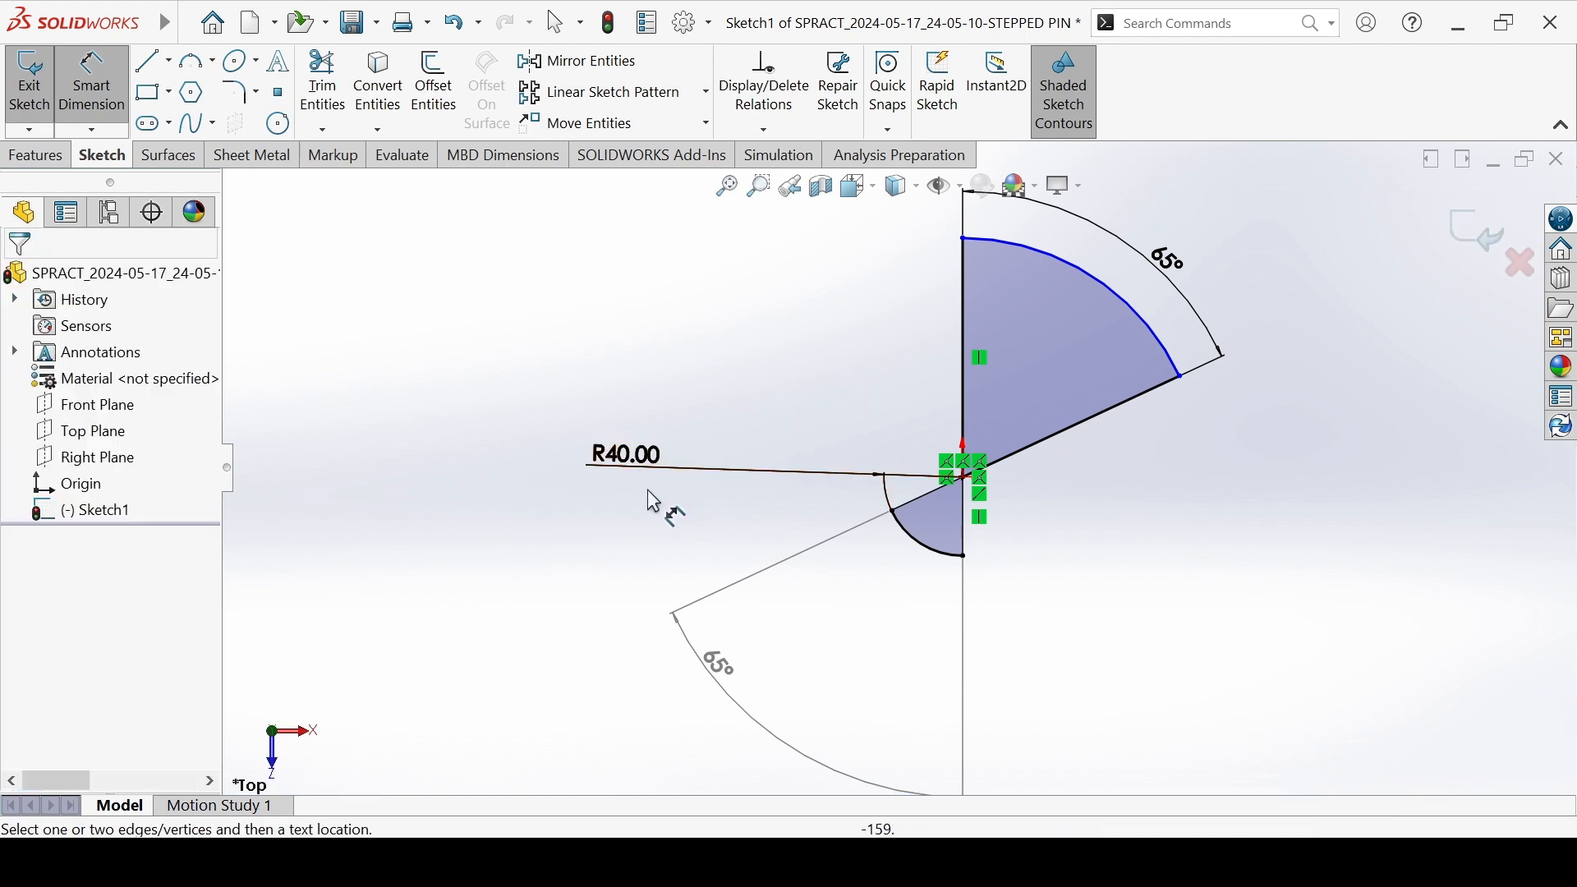
Dimension the upper sector's arc with a radius of 40 mm and move the angle dimensions closer to the sectors.
click(1098, 285)
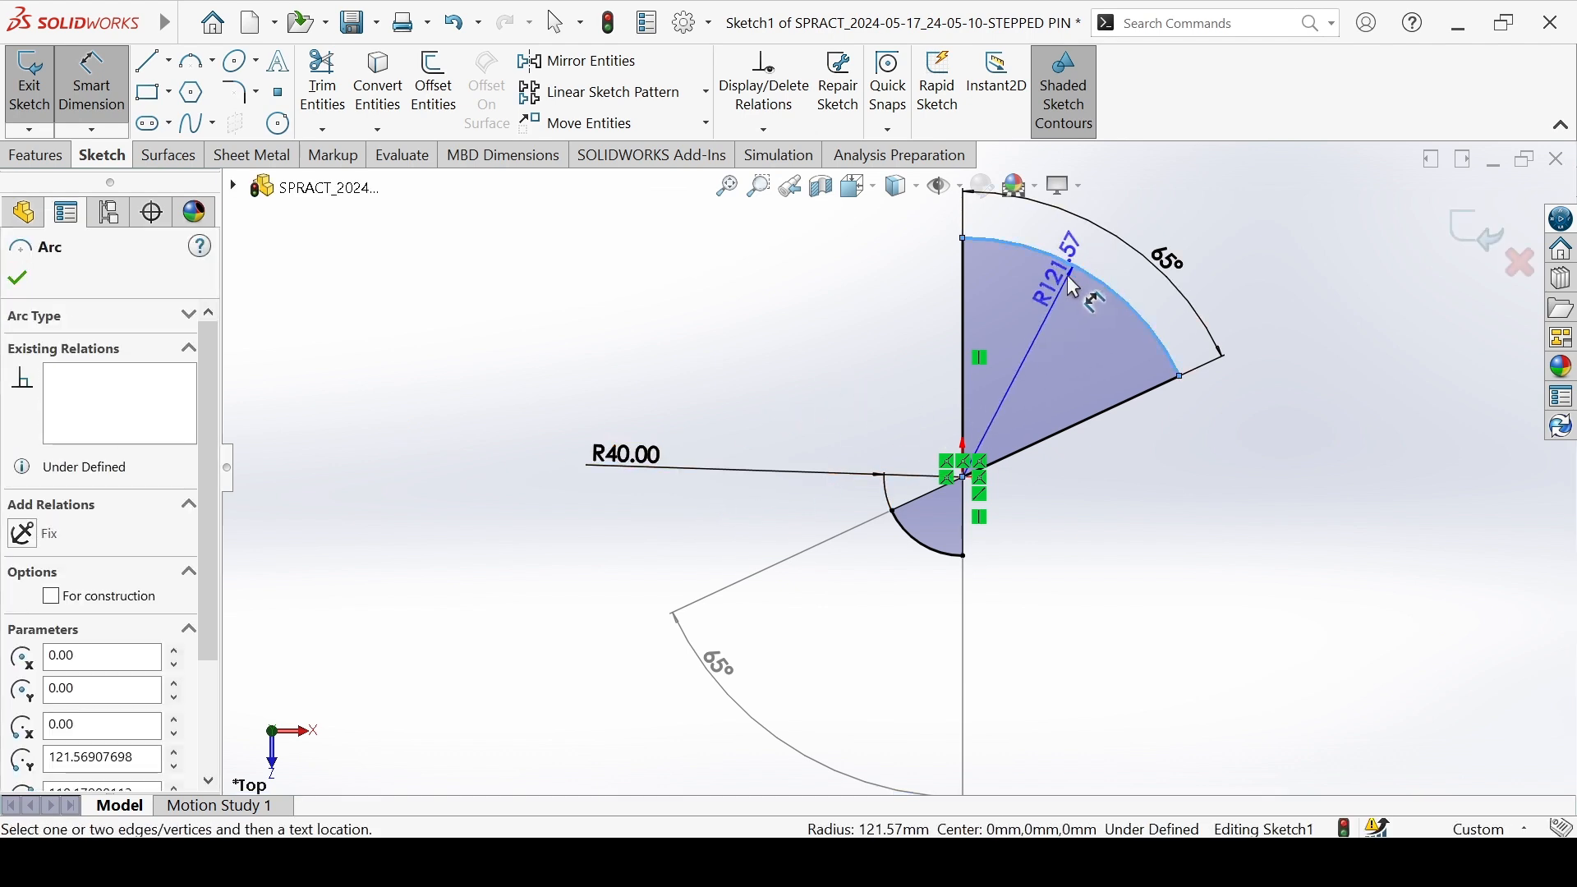
click(881, 279)
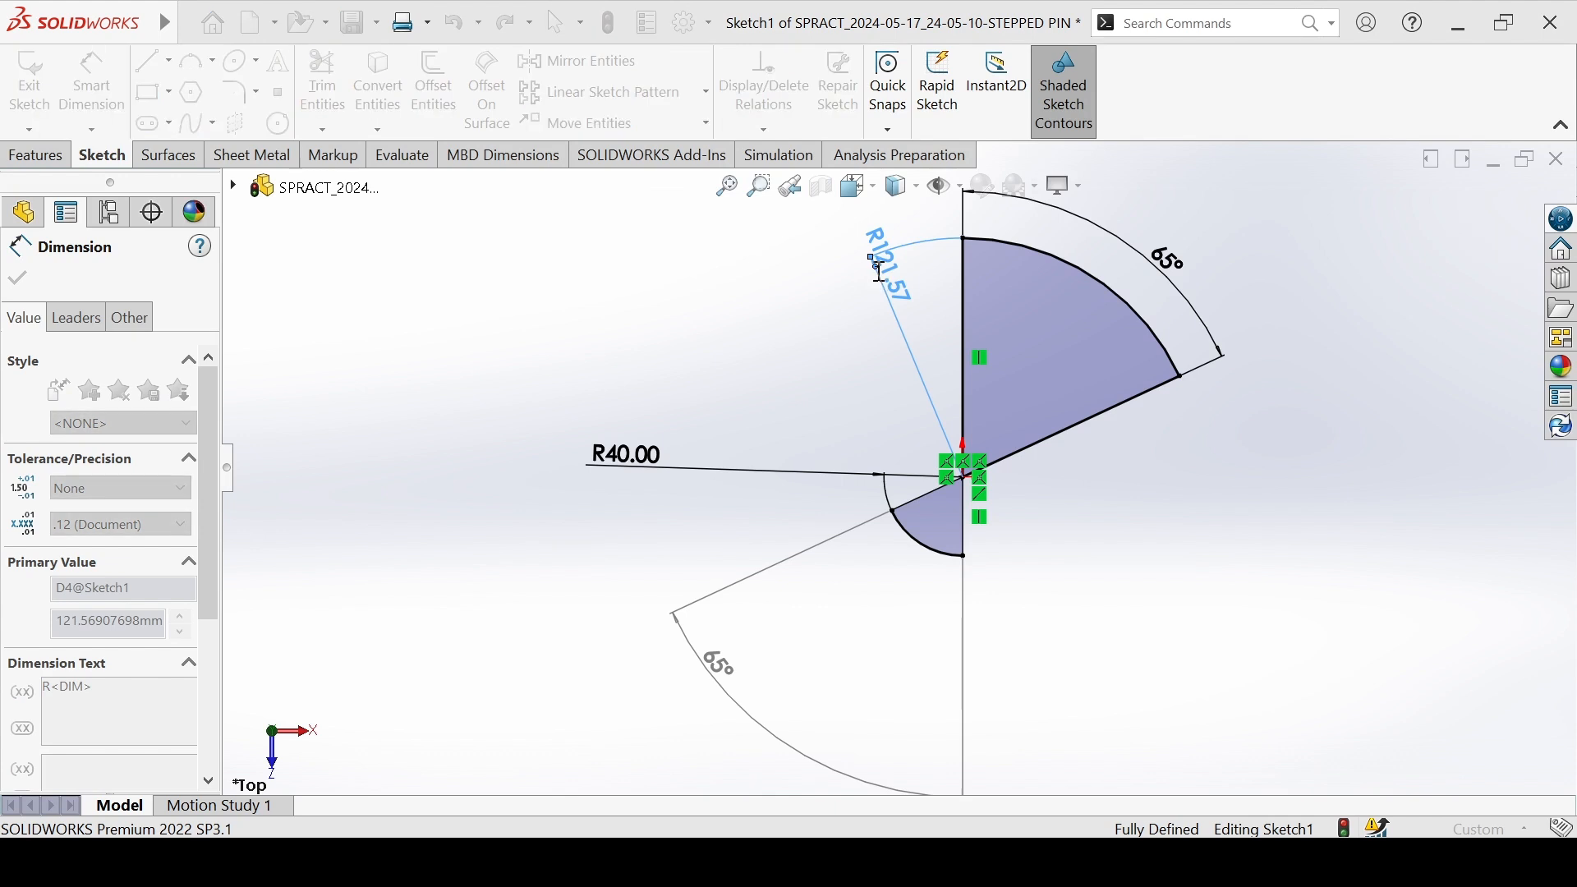
text(40)
key(Return)
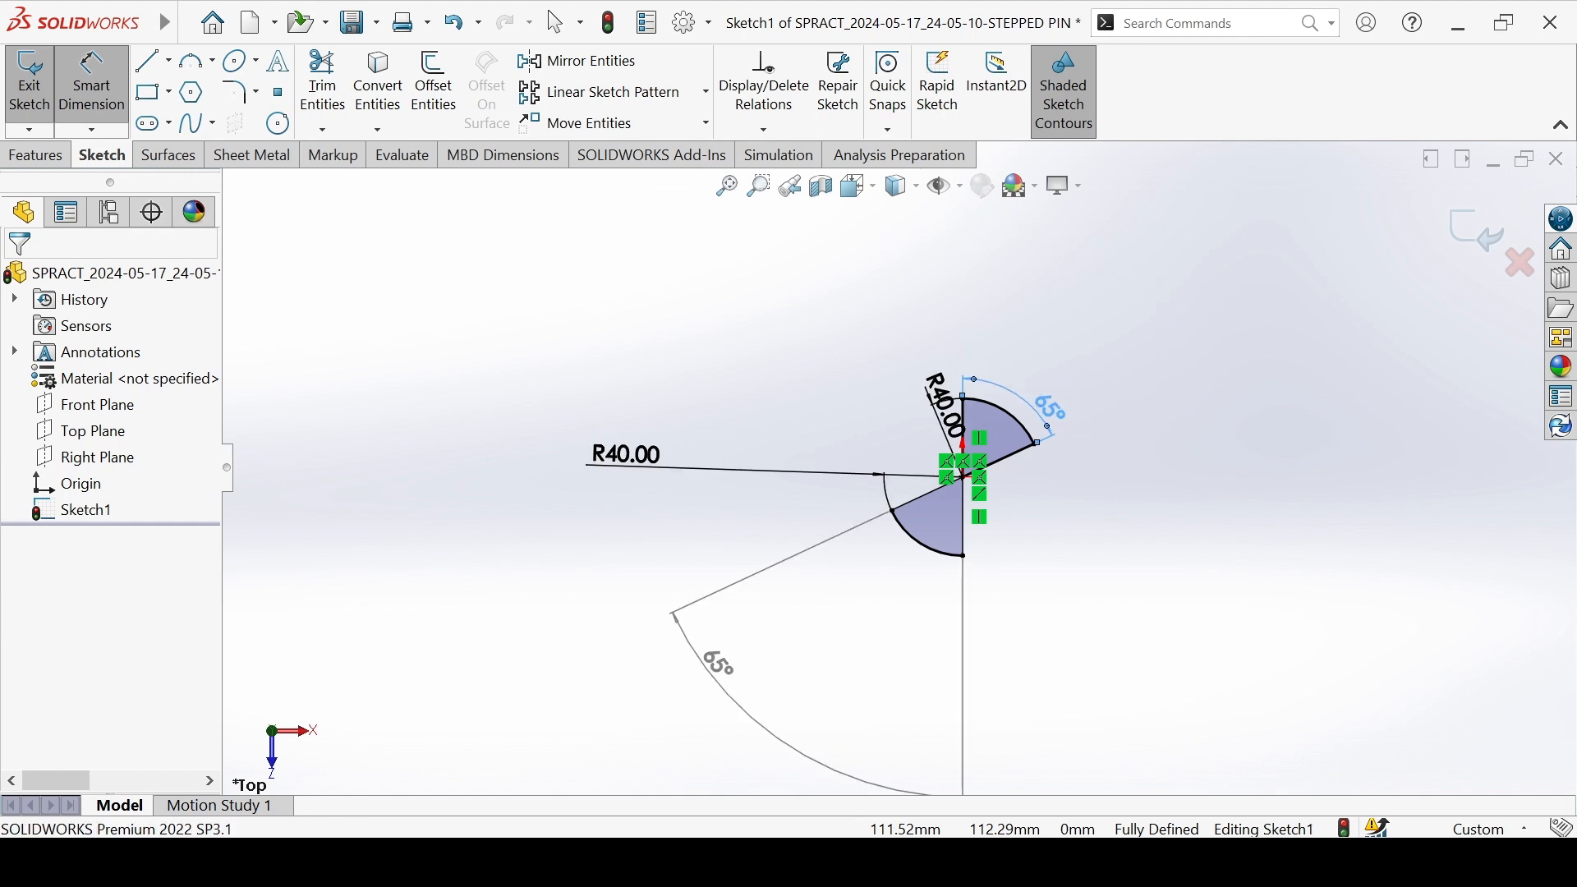
drag(738, 689, 904, 567)
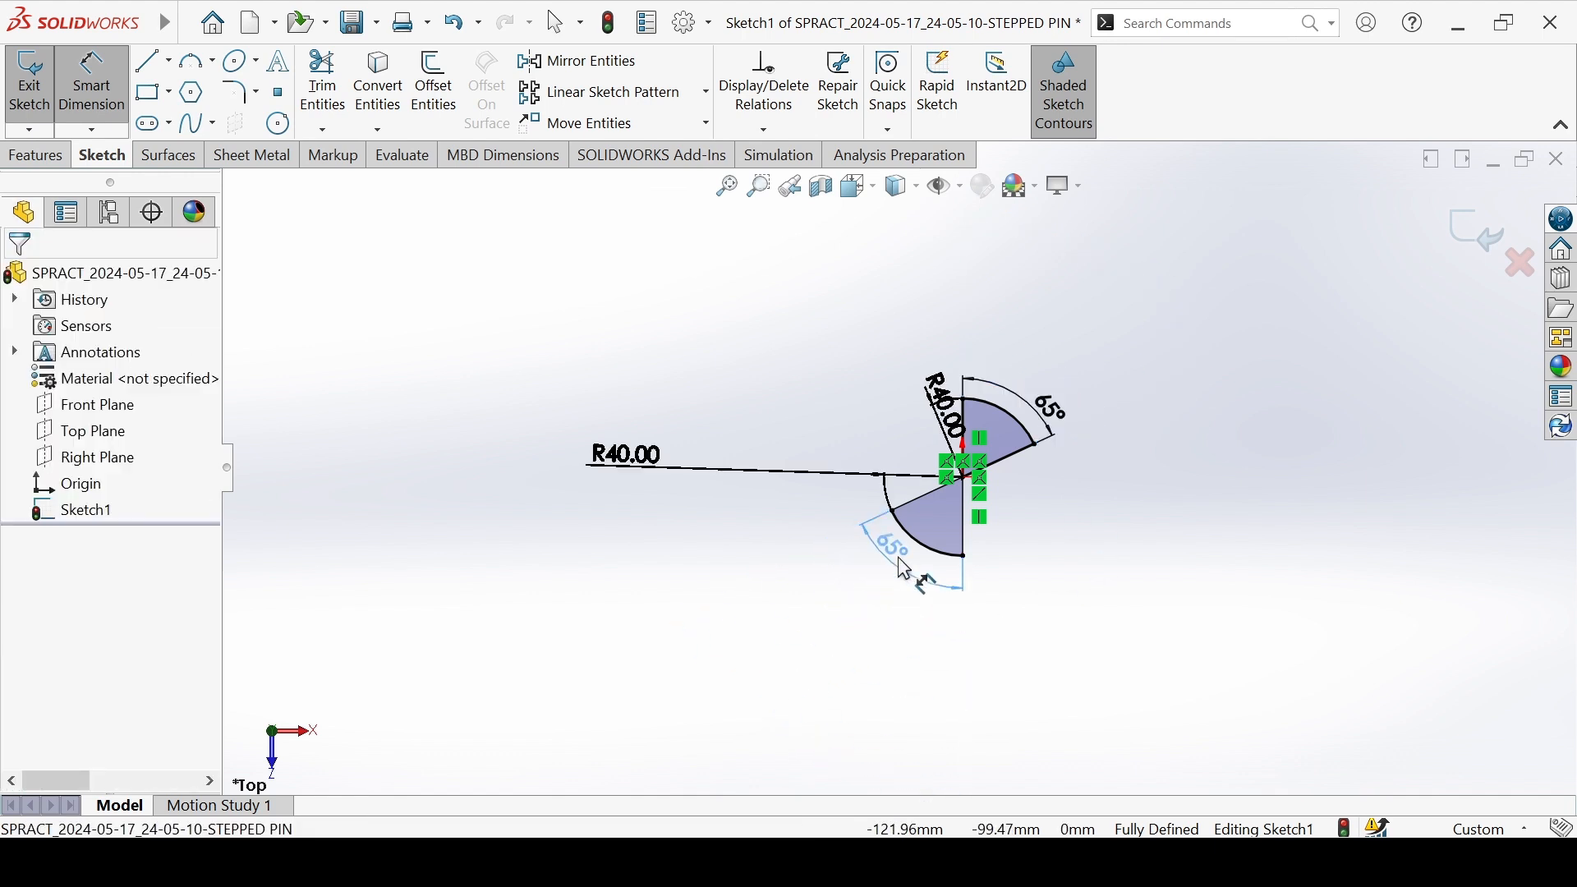
Reposition both 40 mm radius dimensions beside their sectors, clear of the angle dimensions.
mouse_move(632, 460)
mouse_down()
mouse_move(809, 467)
mouse_move(939, 539)
mouse_move(916, 571)
mouse_move(854, 470)
mouse_up()
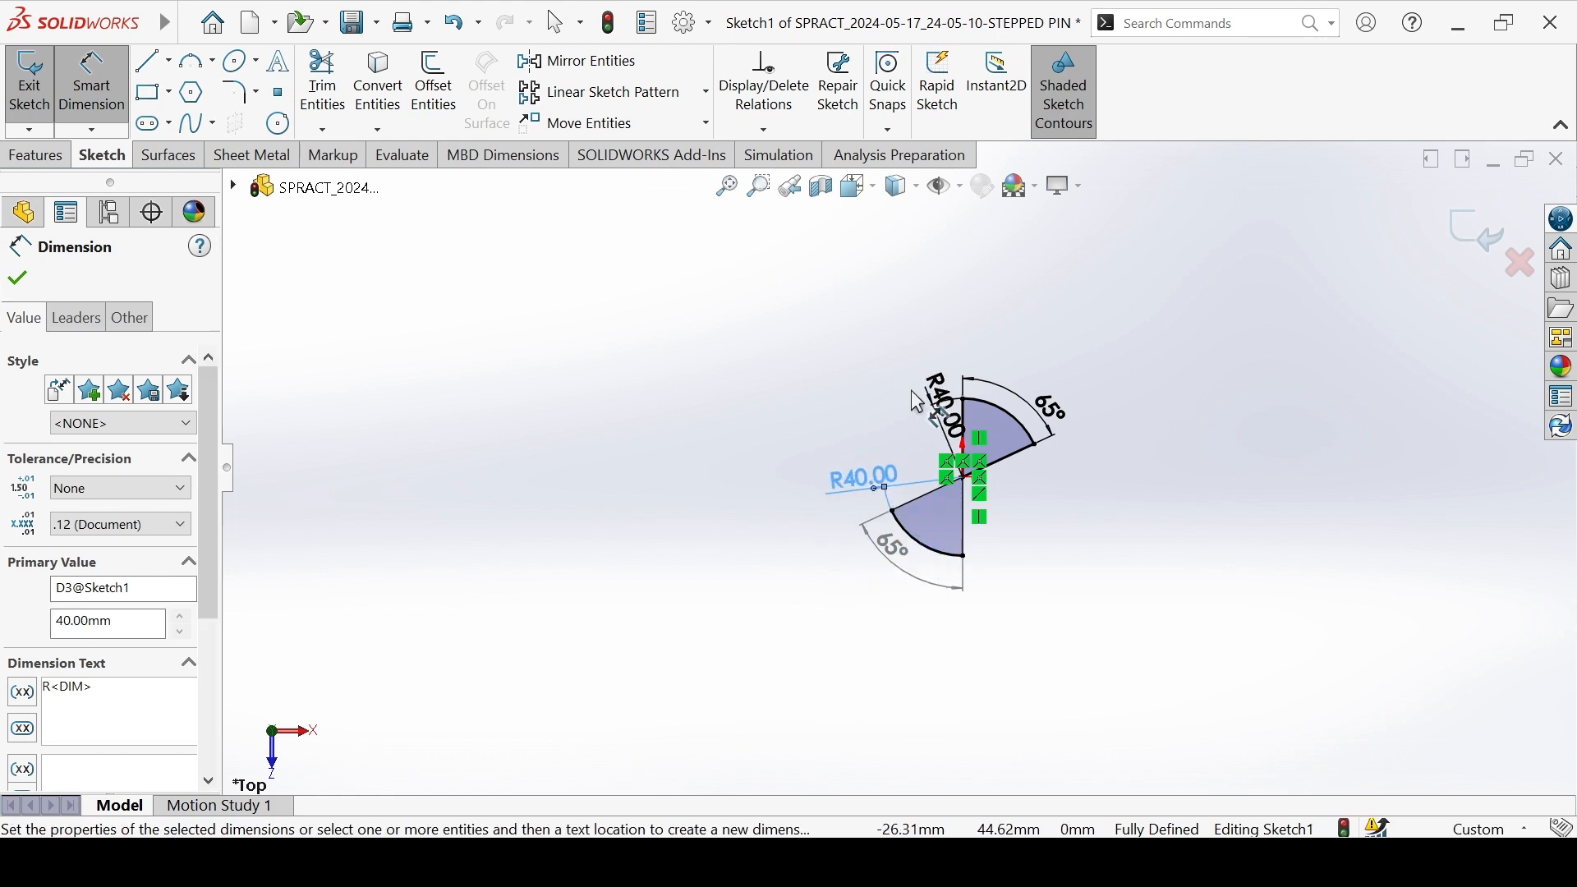
mouse_move(928, 386)
mouse_down()
mouse_move(1041, 407)
mouse_move(1082, 470)
mouse_up()
click(764, 229)
click(726, 186)
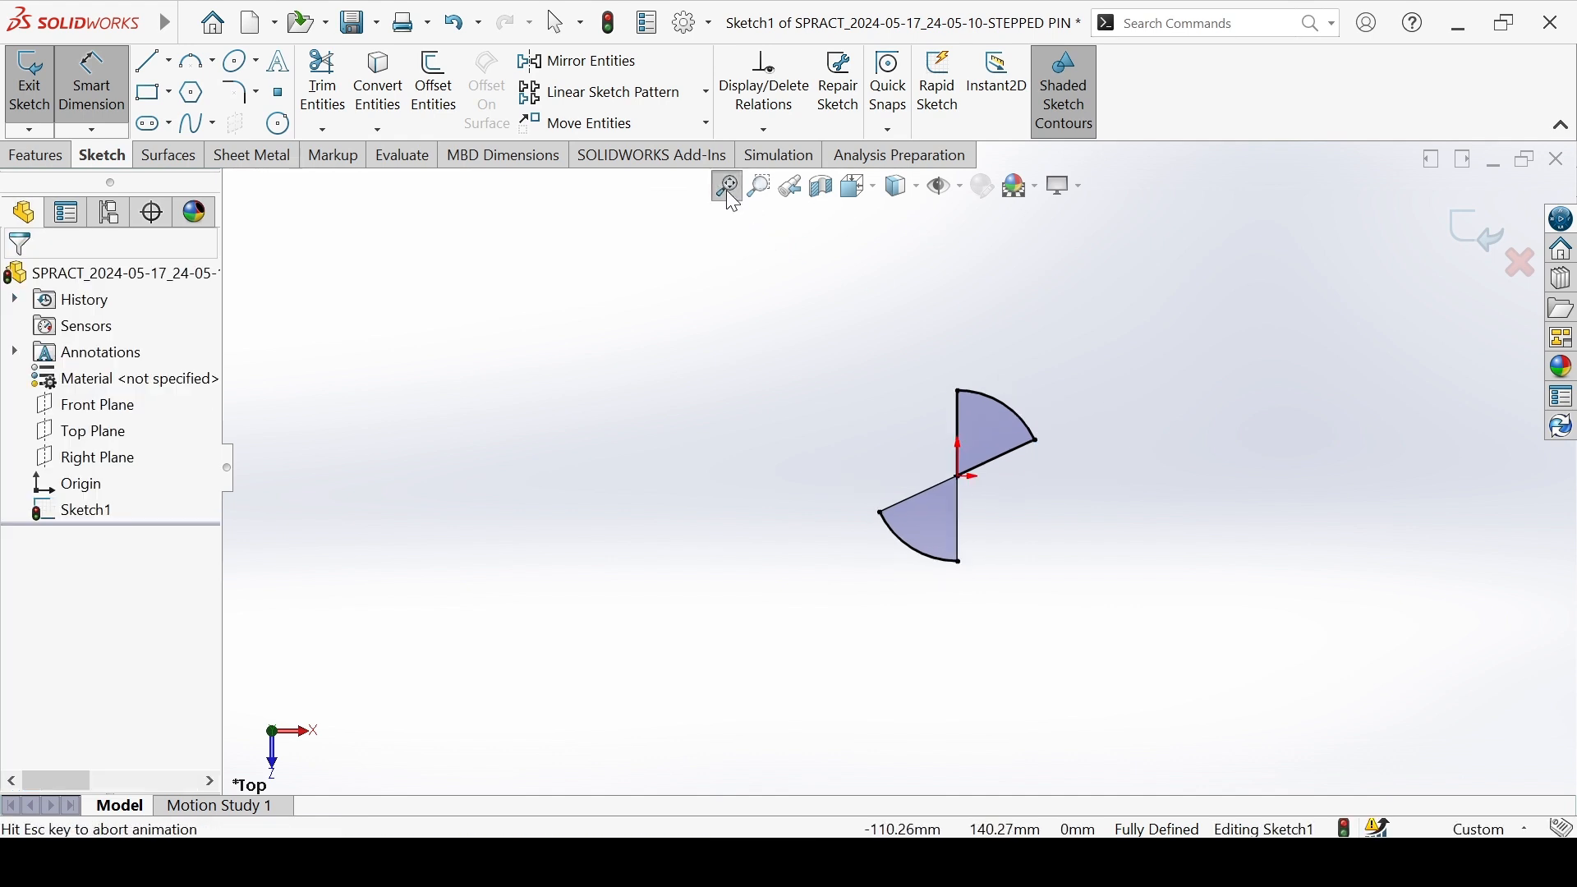
scroll(1021, 317, down, 2)
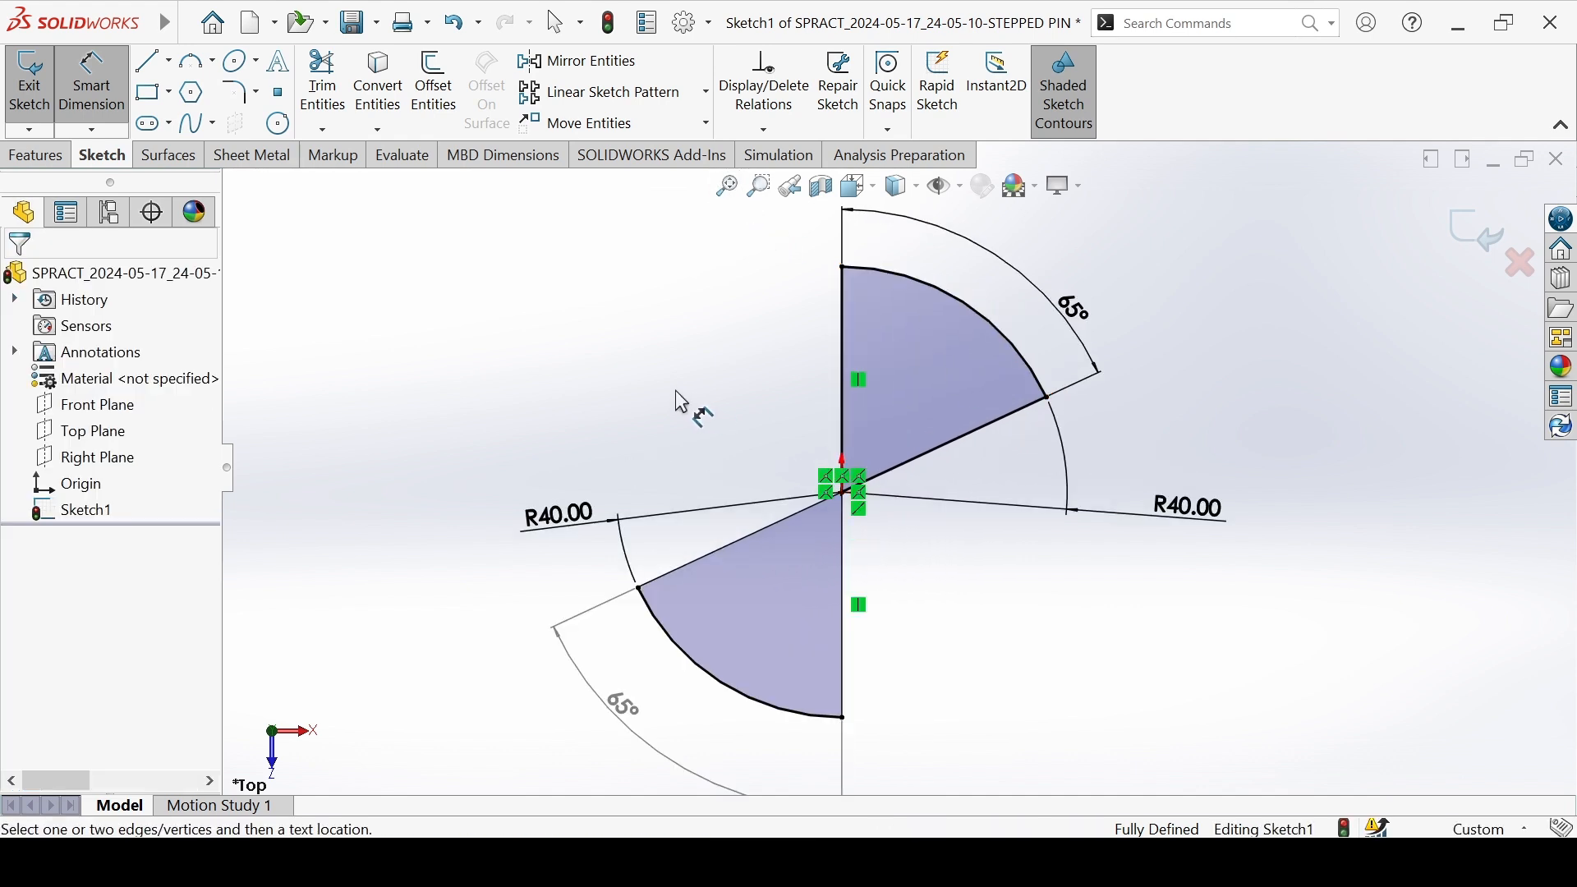
Extrude both sector regions of the sketch to a blind depth of 6 mm.
key(s)
click(972, 367)
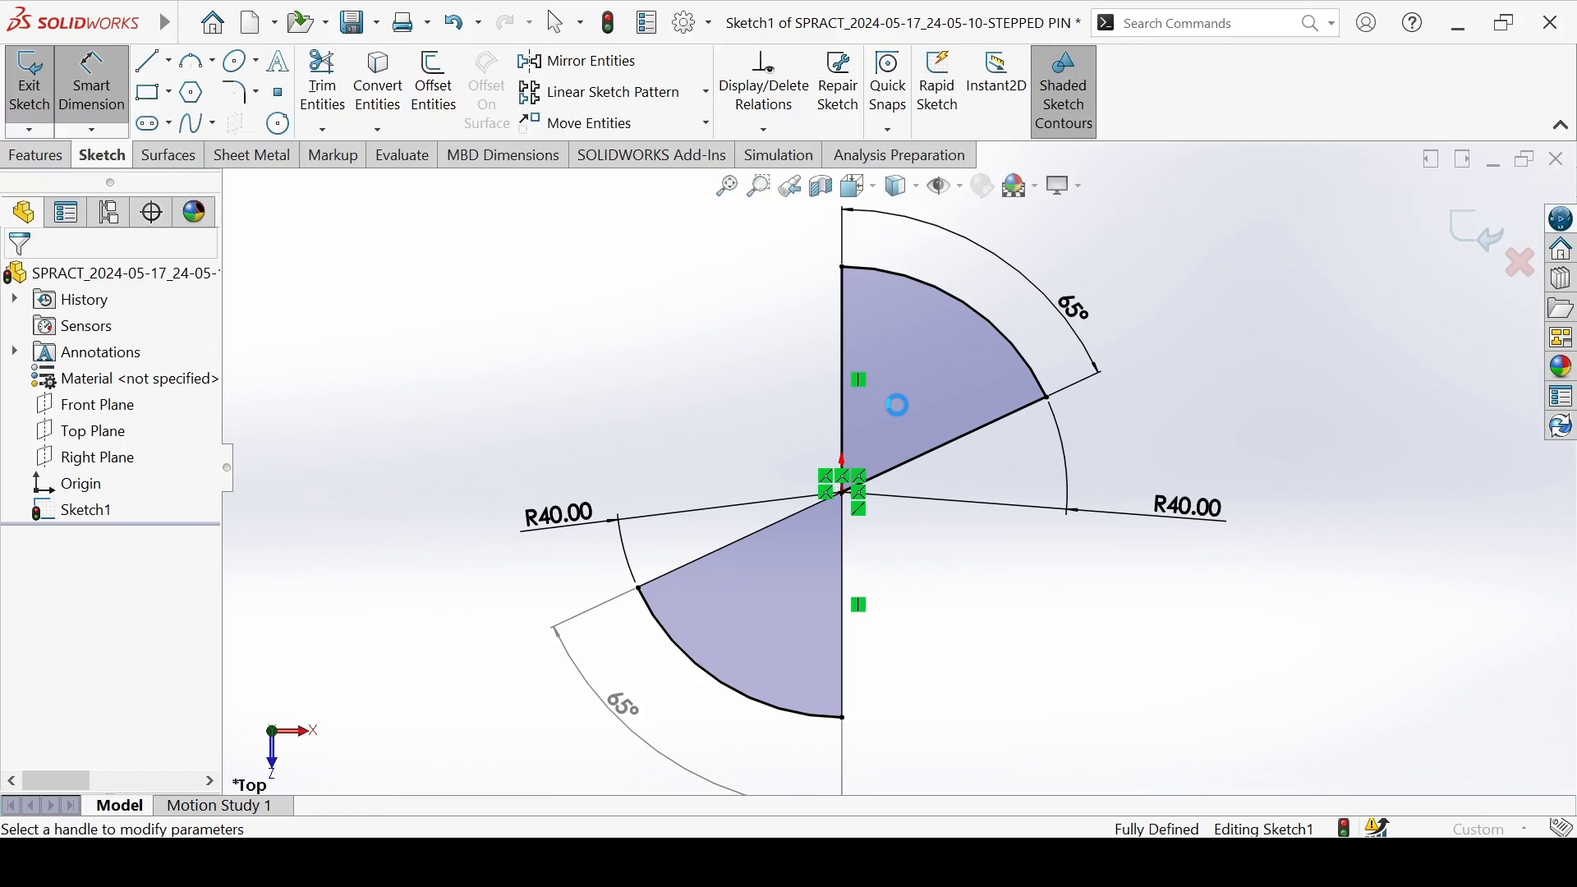
click(736, 510)
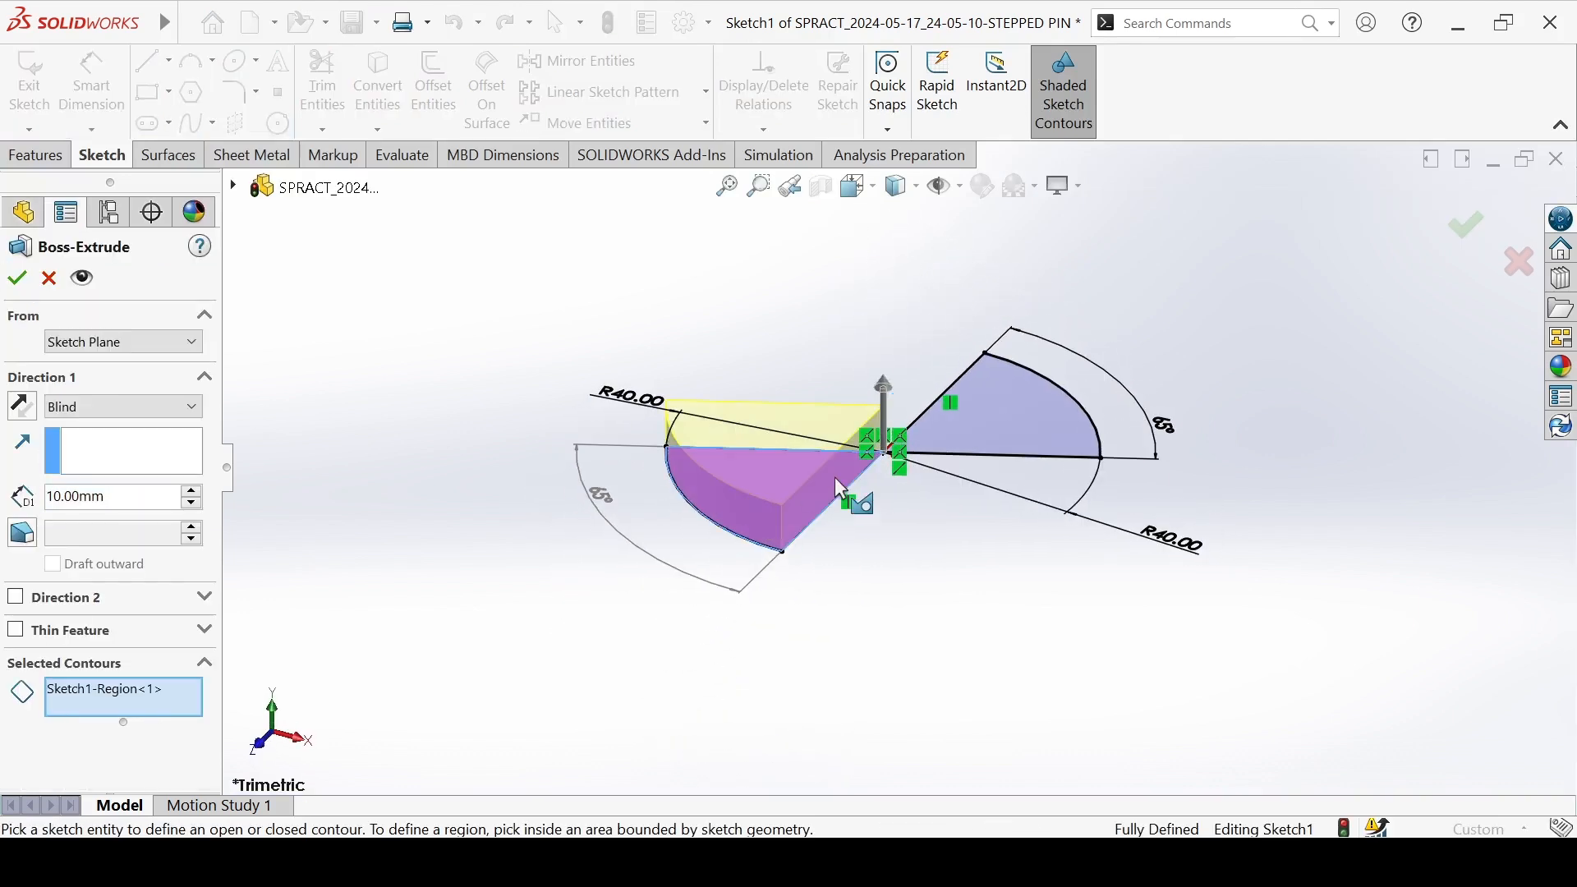
click(979, 420)
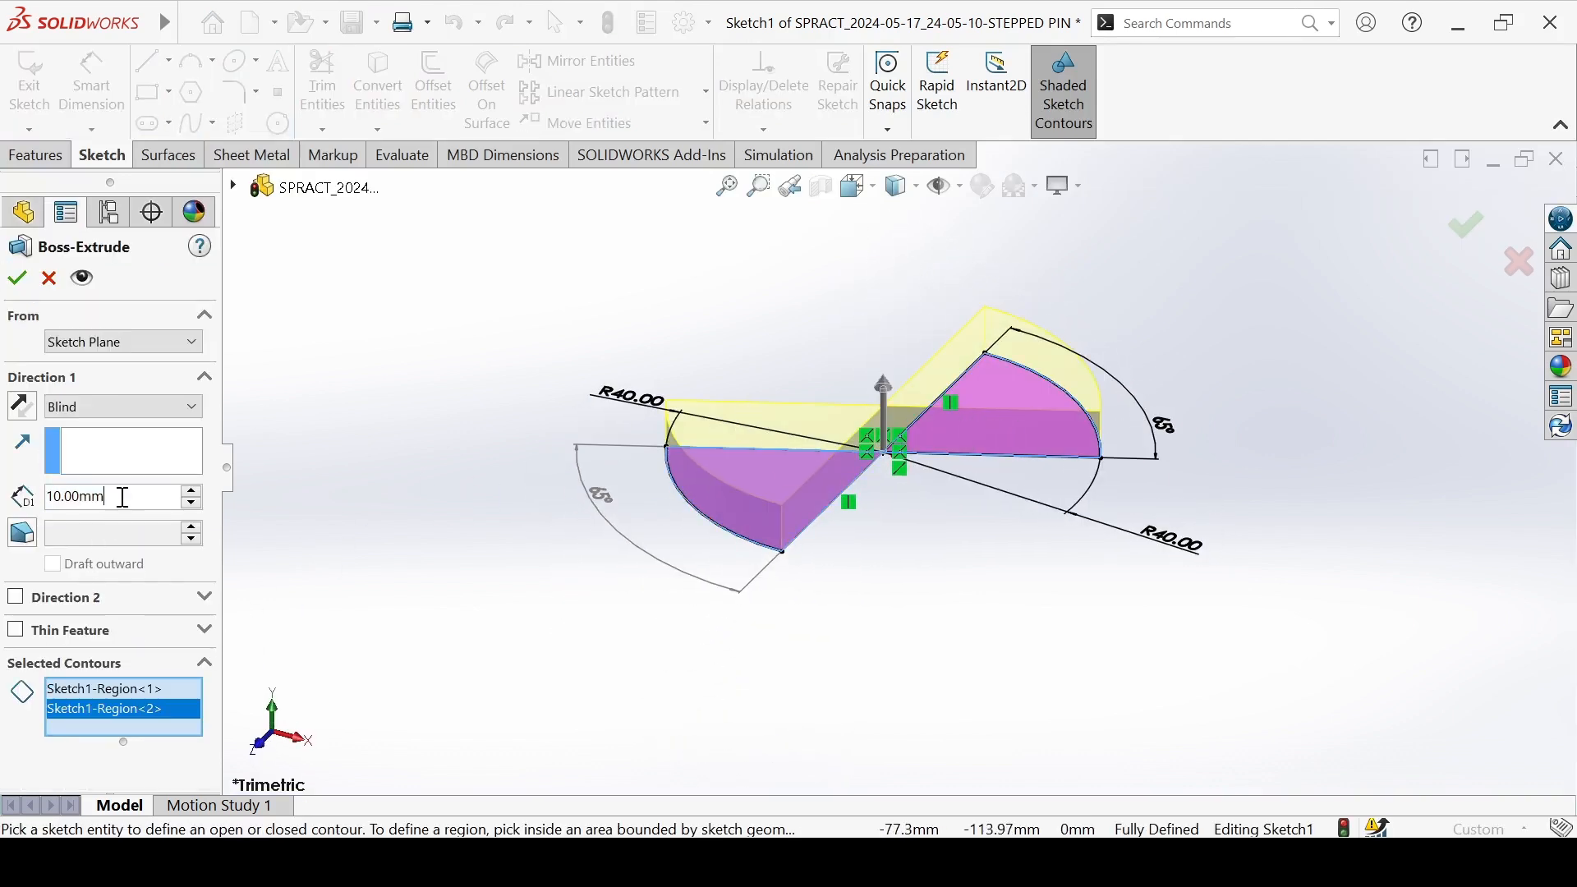
text(6)
key(Return)
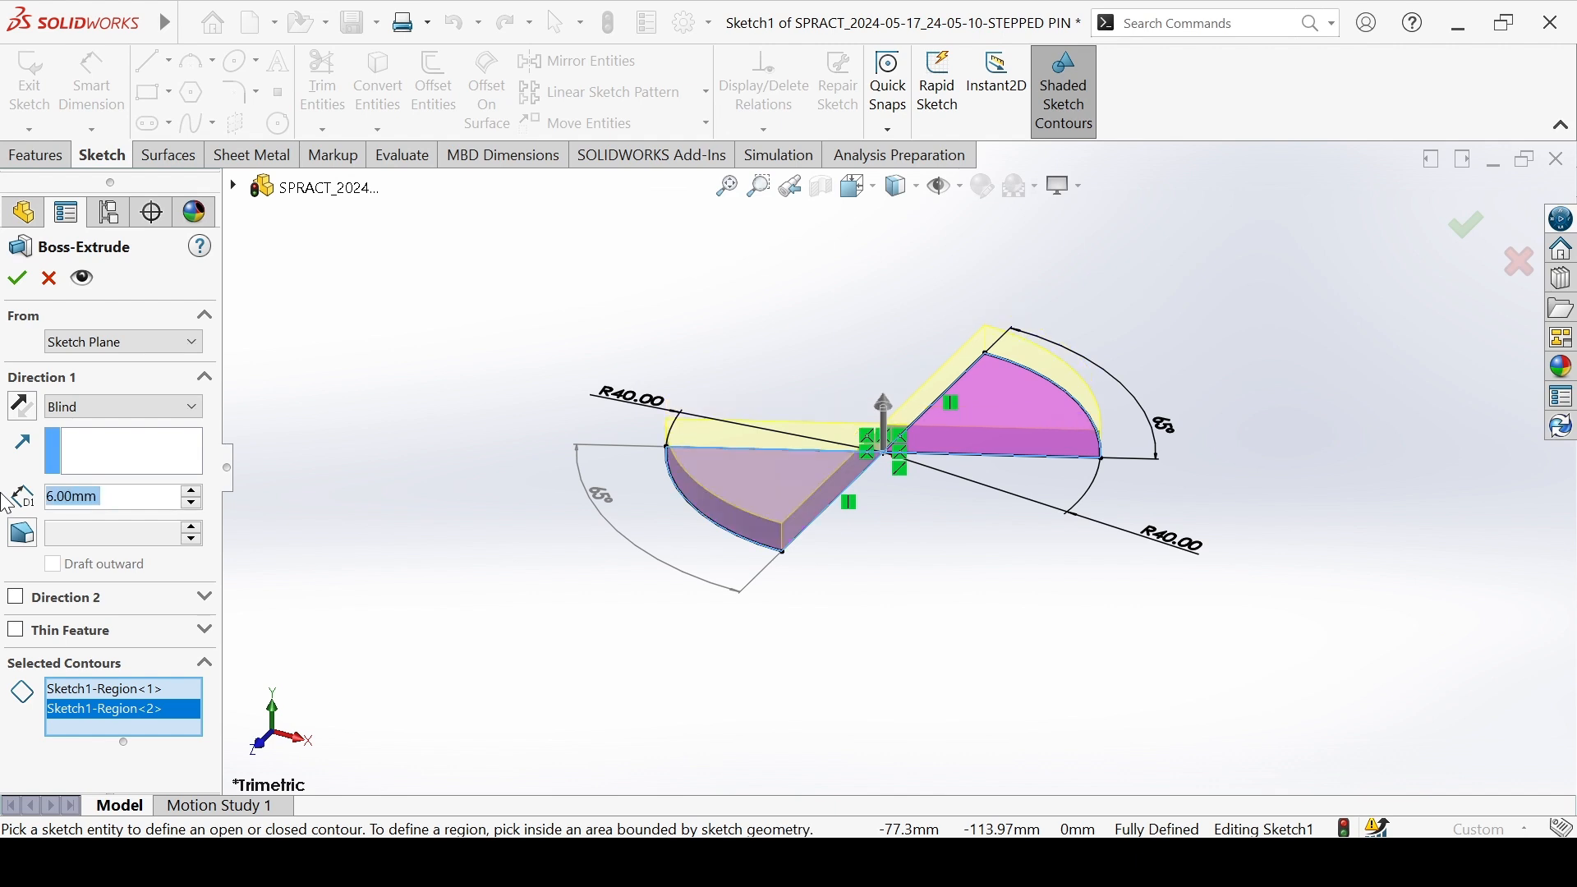
click(18, 282)
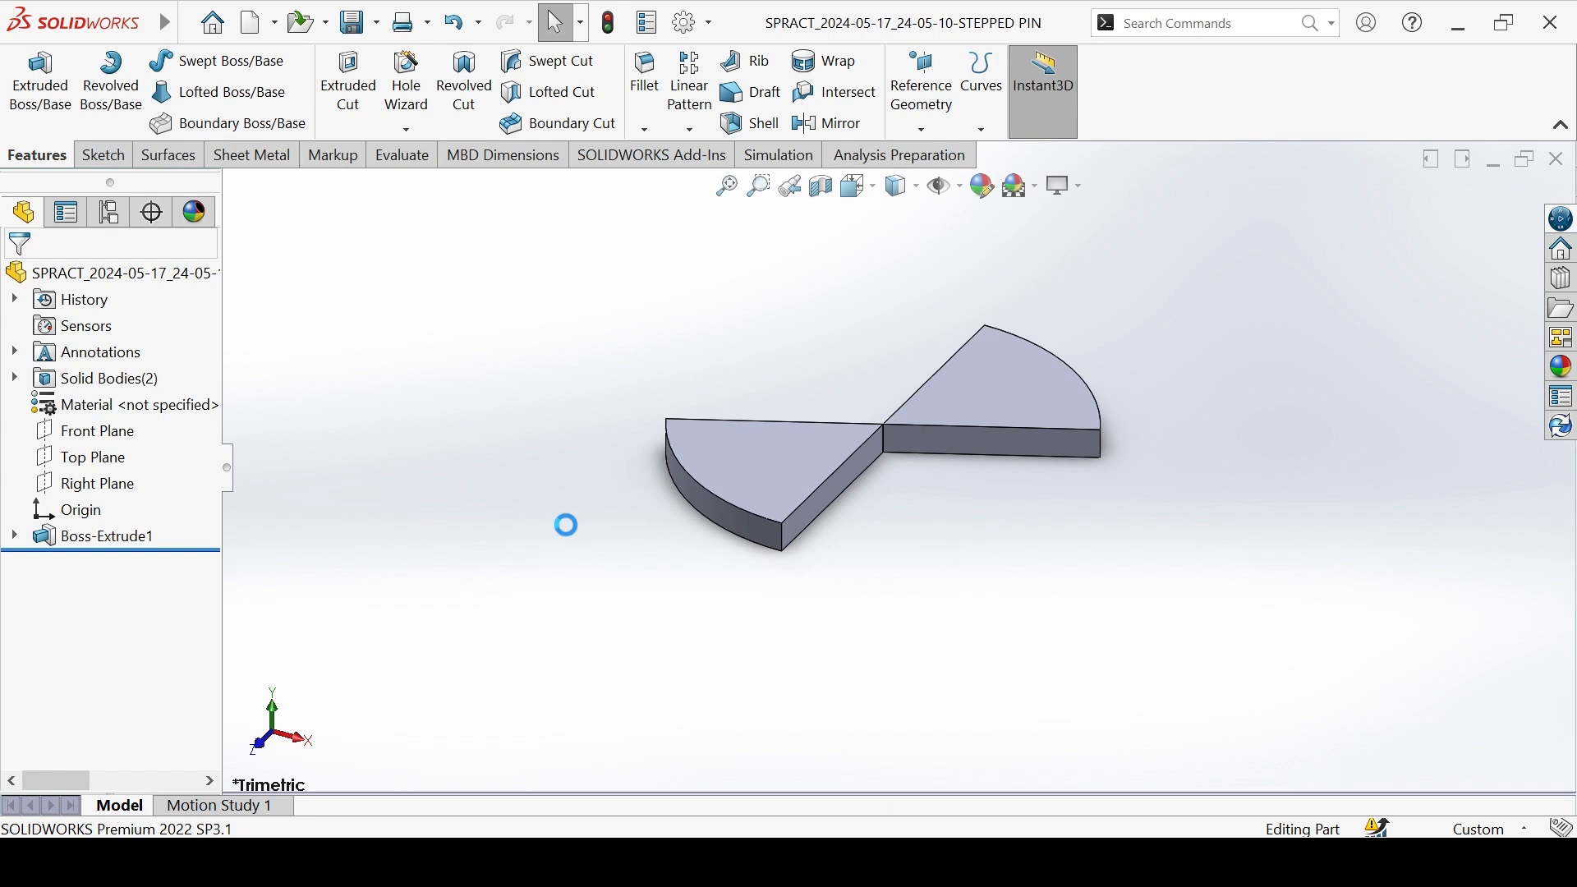
Start a sketch on the Front Plane and draw a vertical construction centerline about 119 mm long through the origin.
click(105, 430)
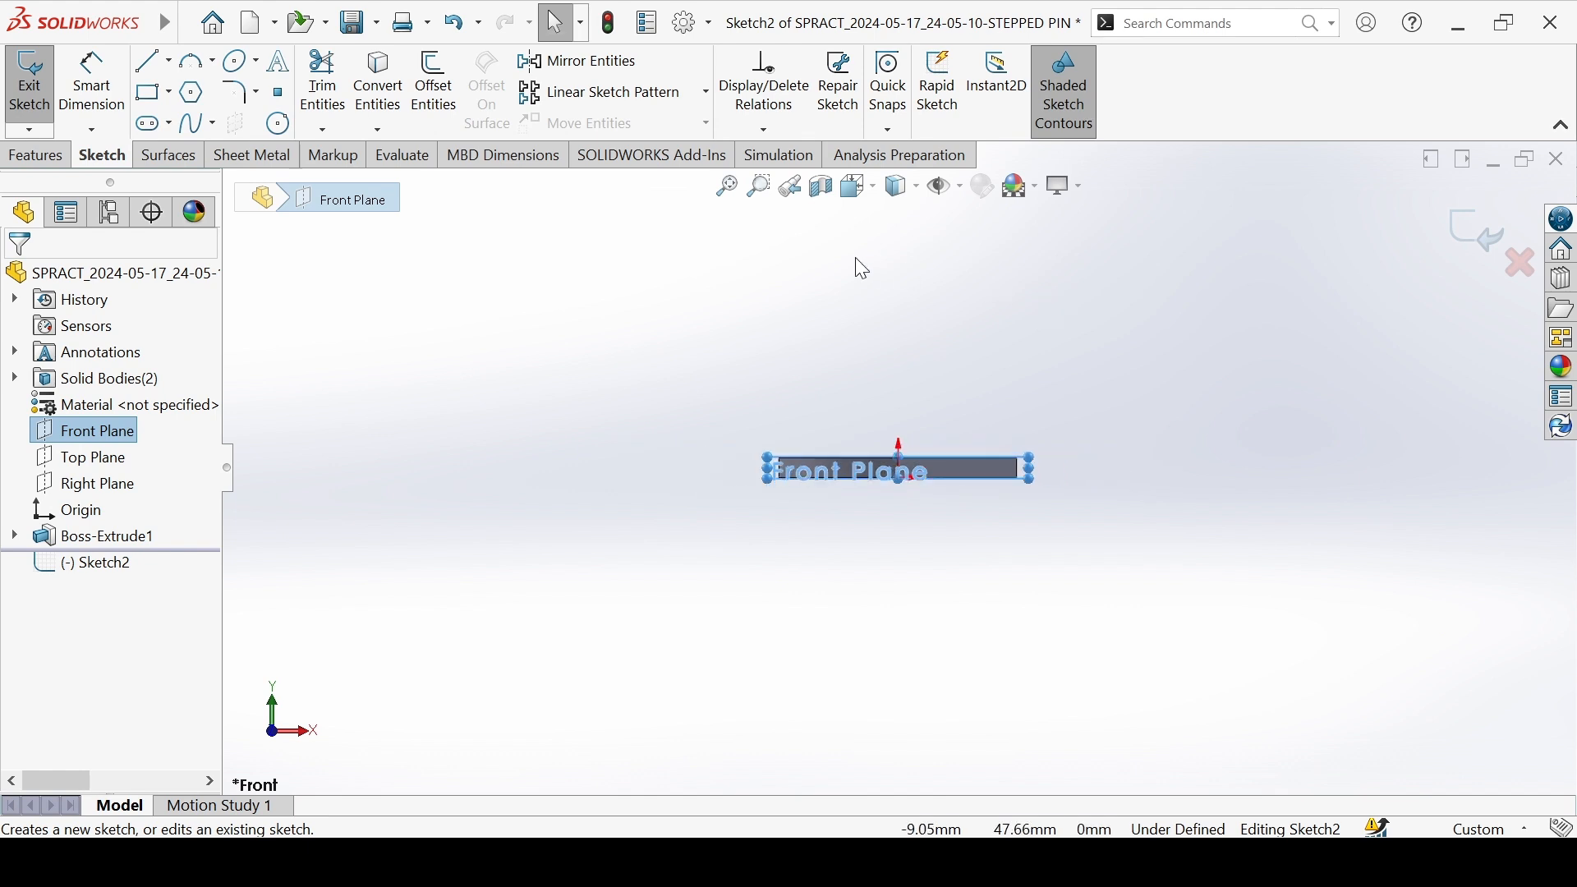
key(l)
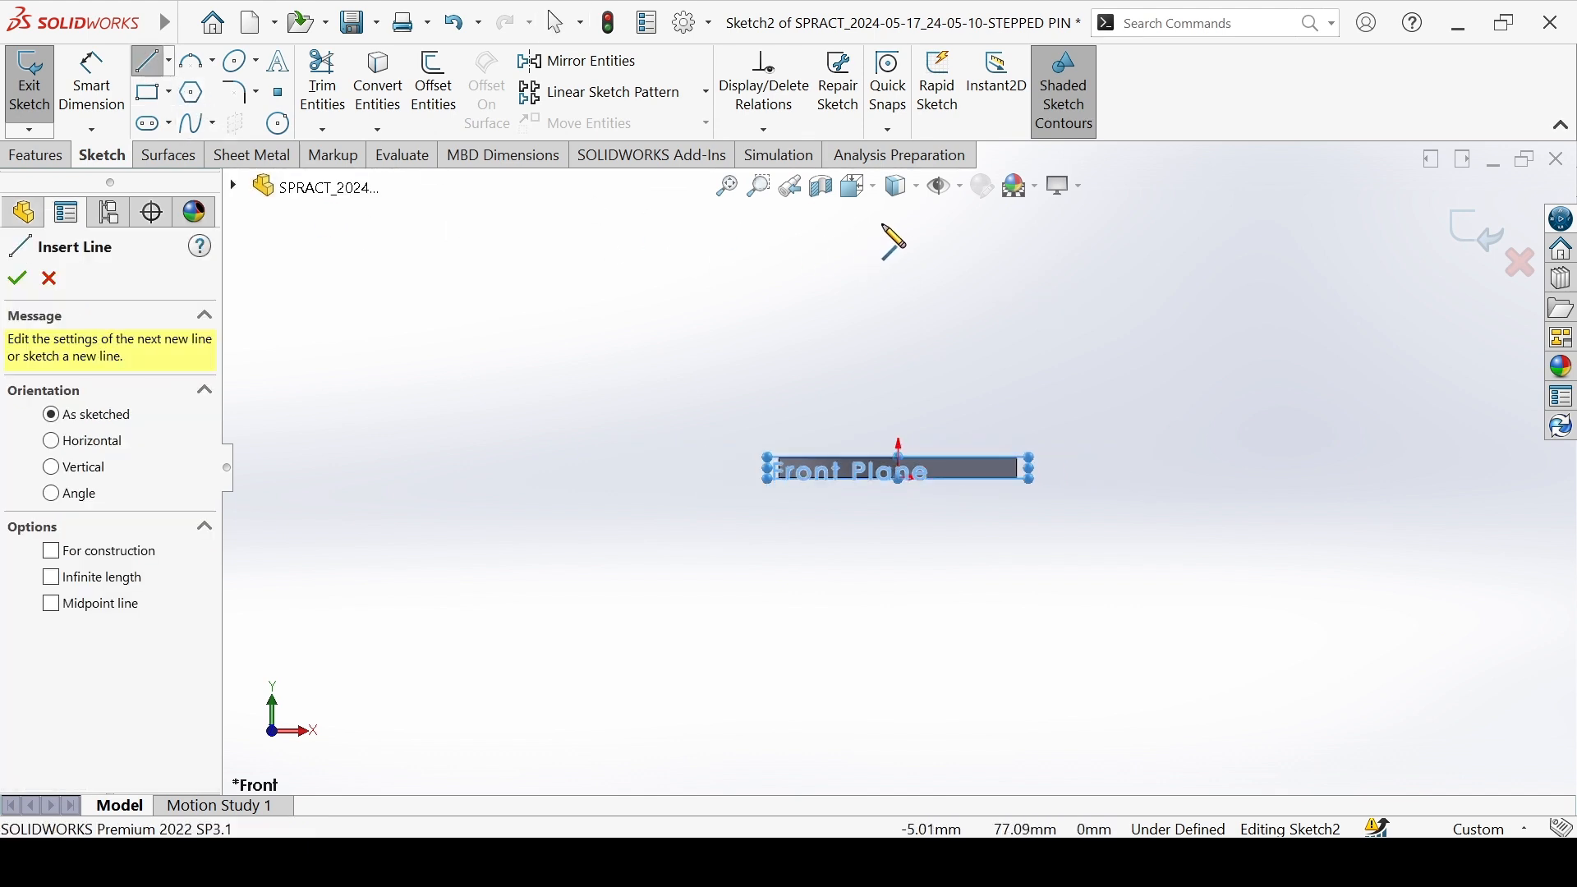
click(899, 215)
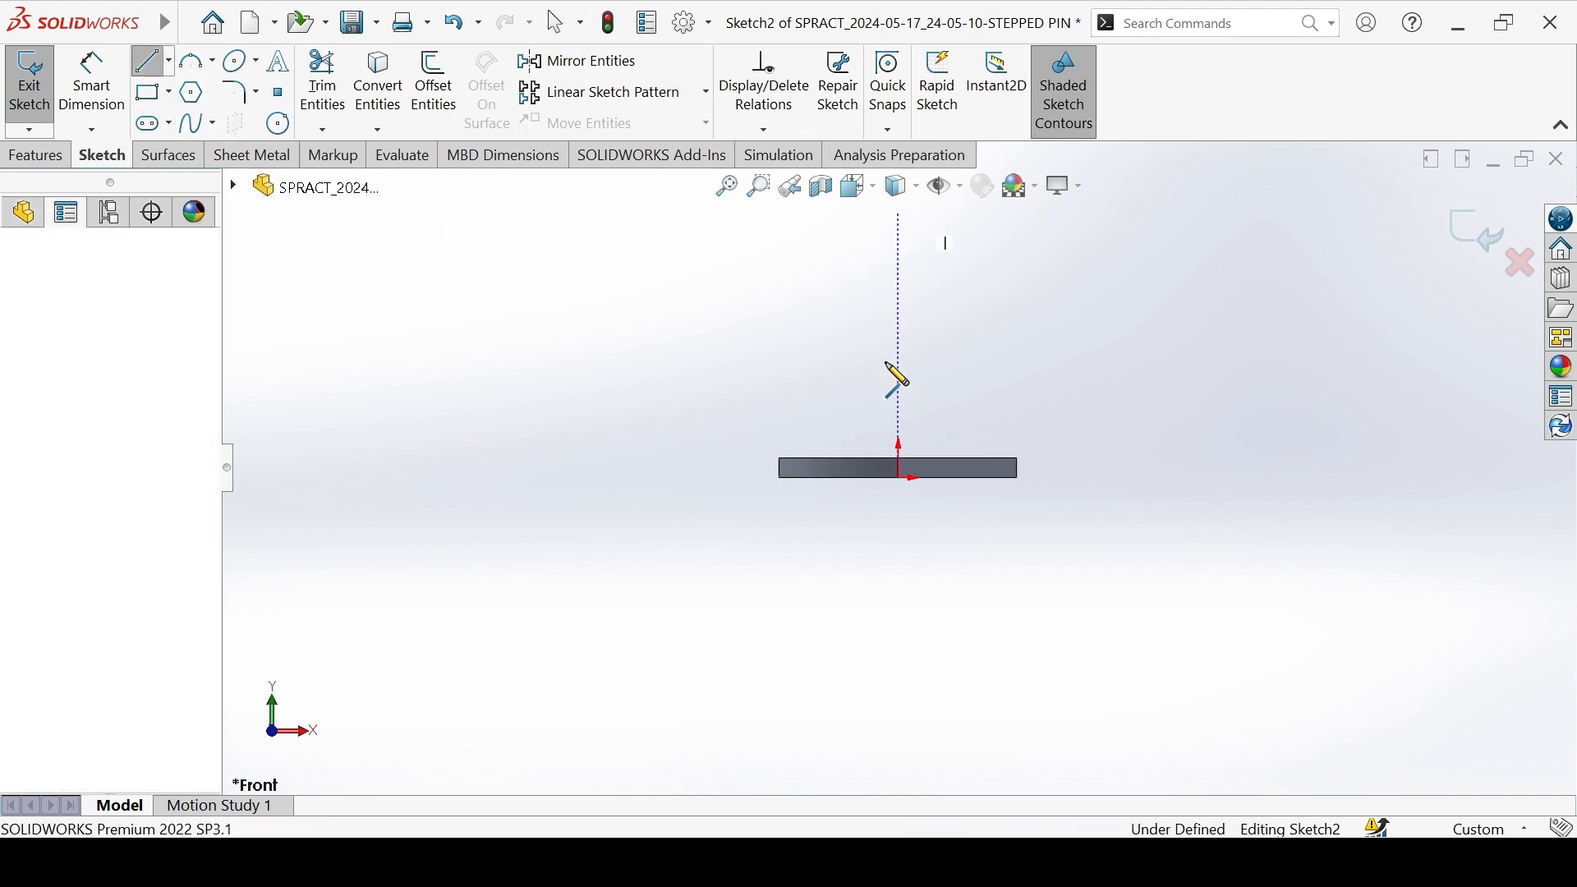
click(900, 602)
key(Escape)
key(Escape)
click(899, 560)
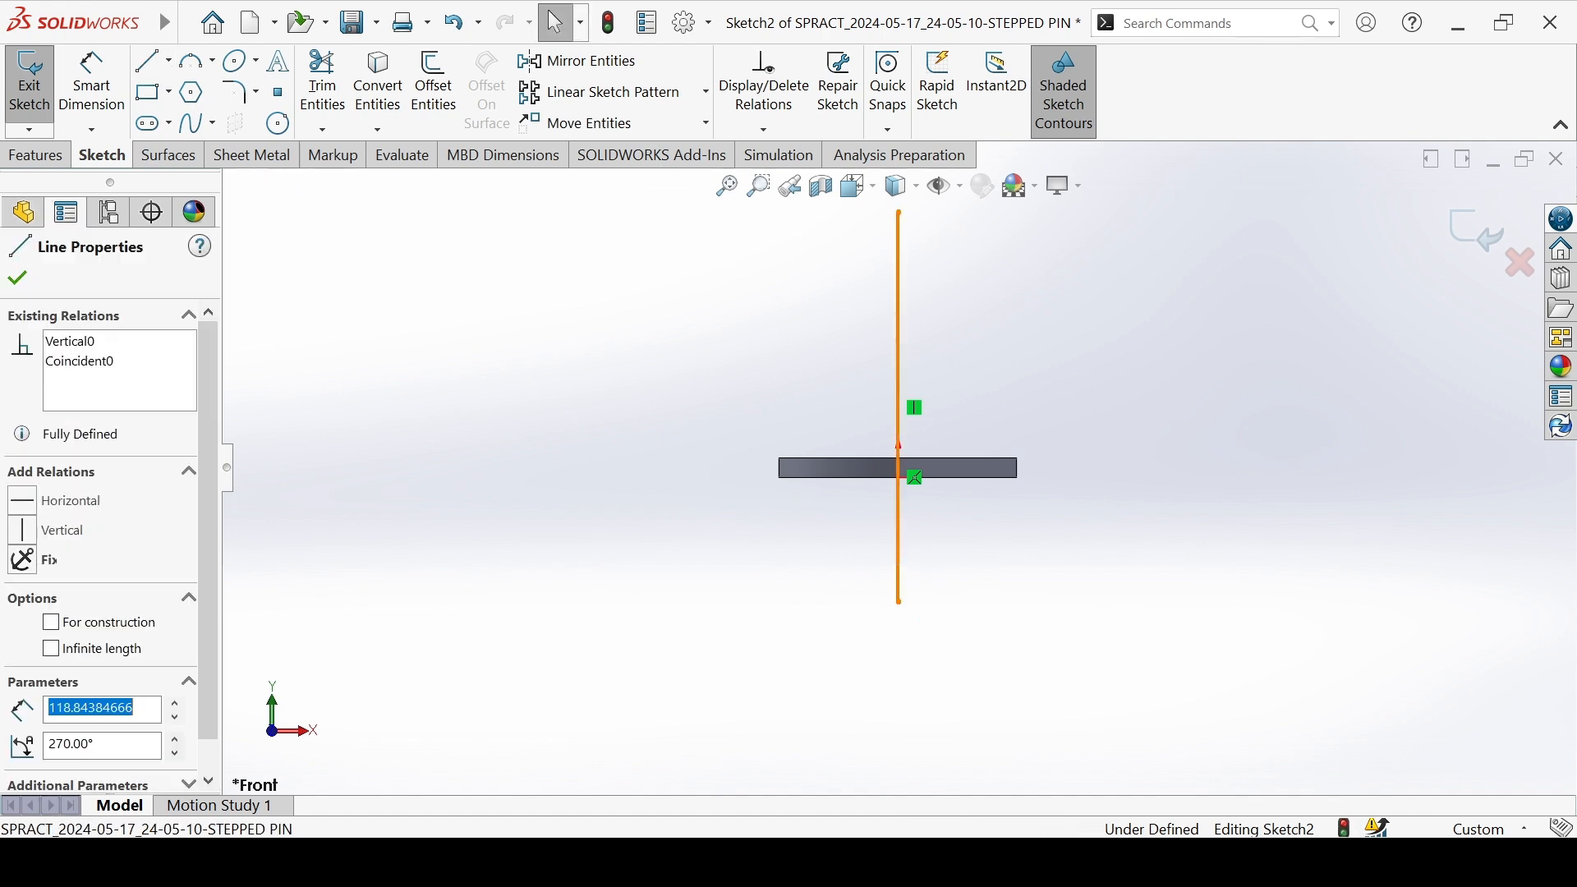
click(986, 506)
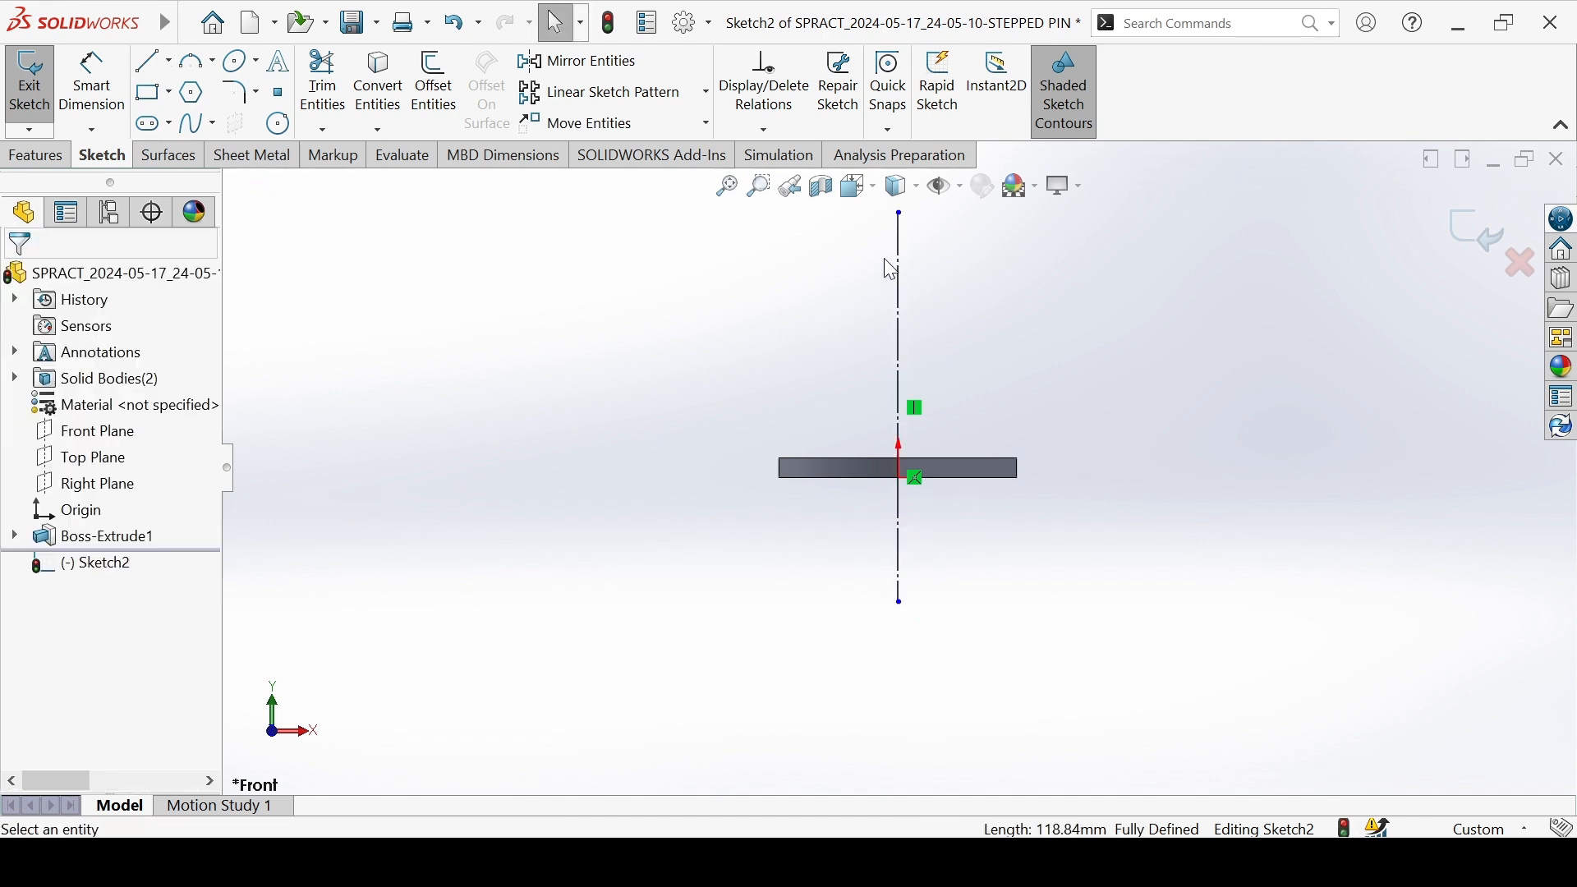
Sketch a closed four-tier stepped half-profile left of the centerline, from the sectors' top face to about 75 mm above the origin.
scroll(891, 268, down, 3)
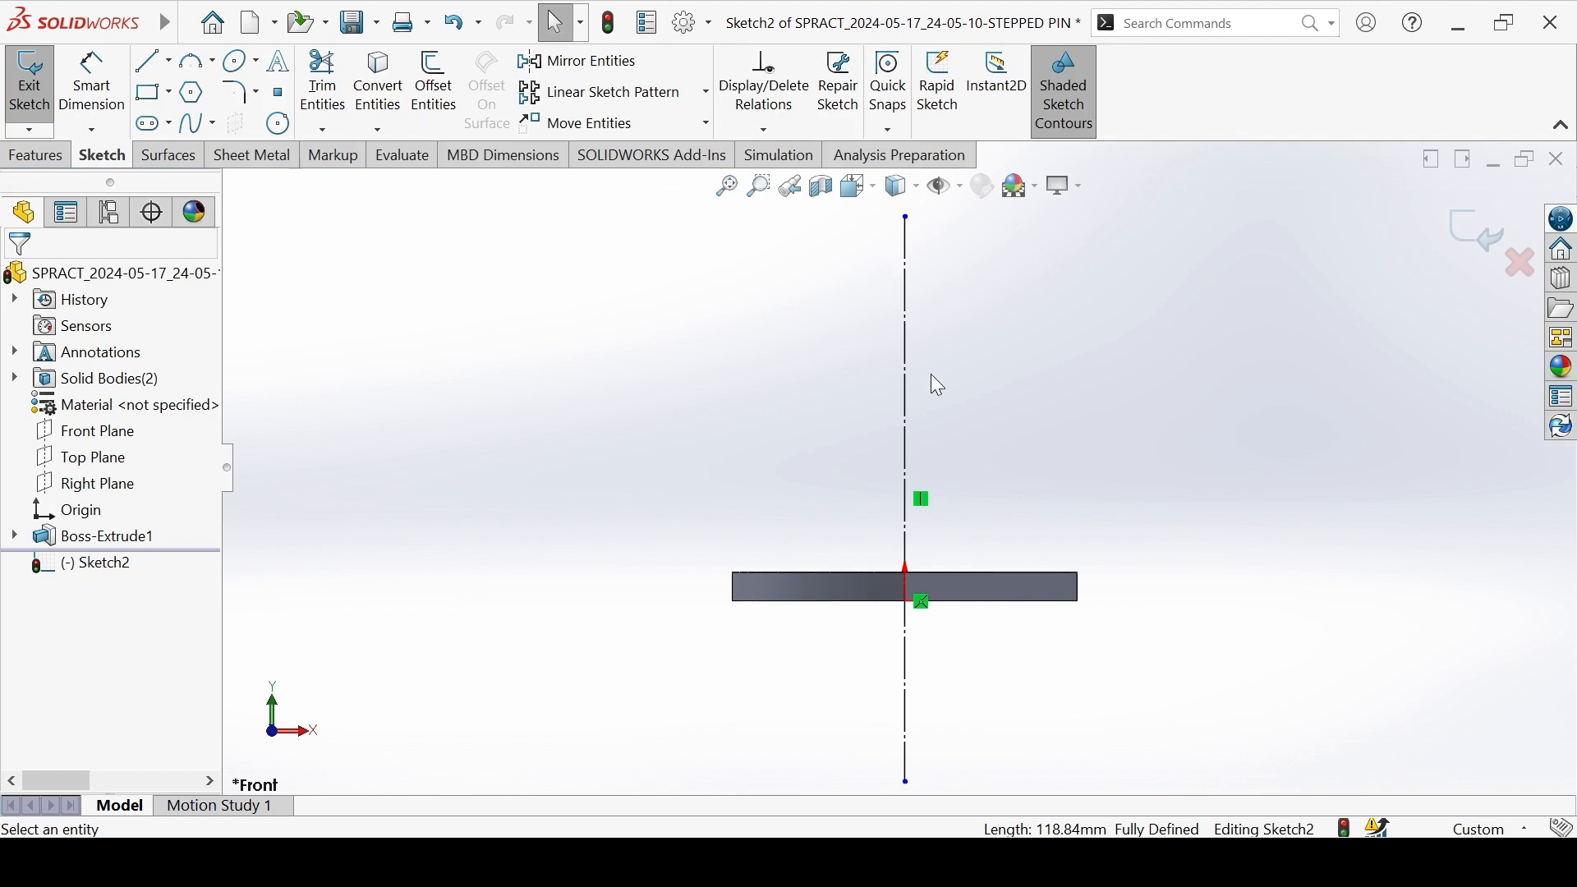
key(l)
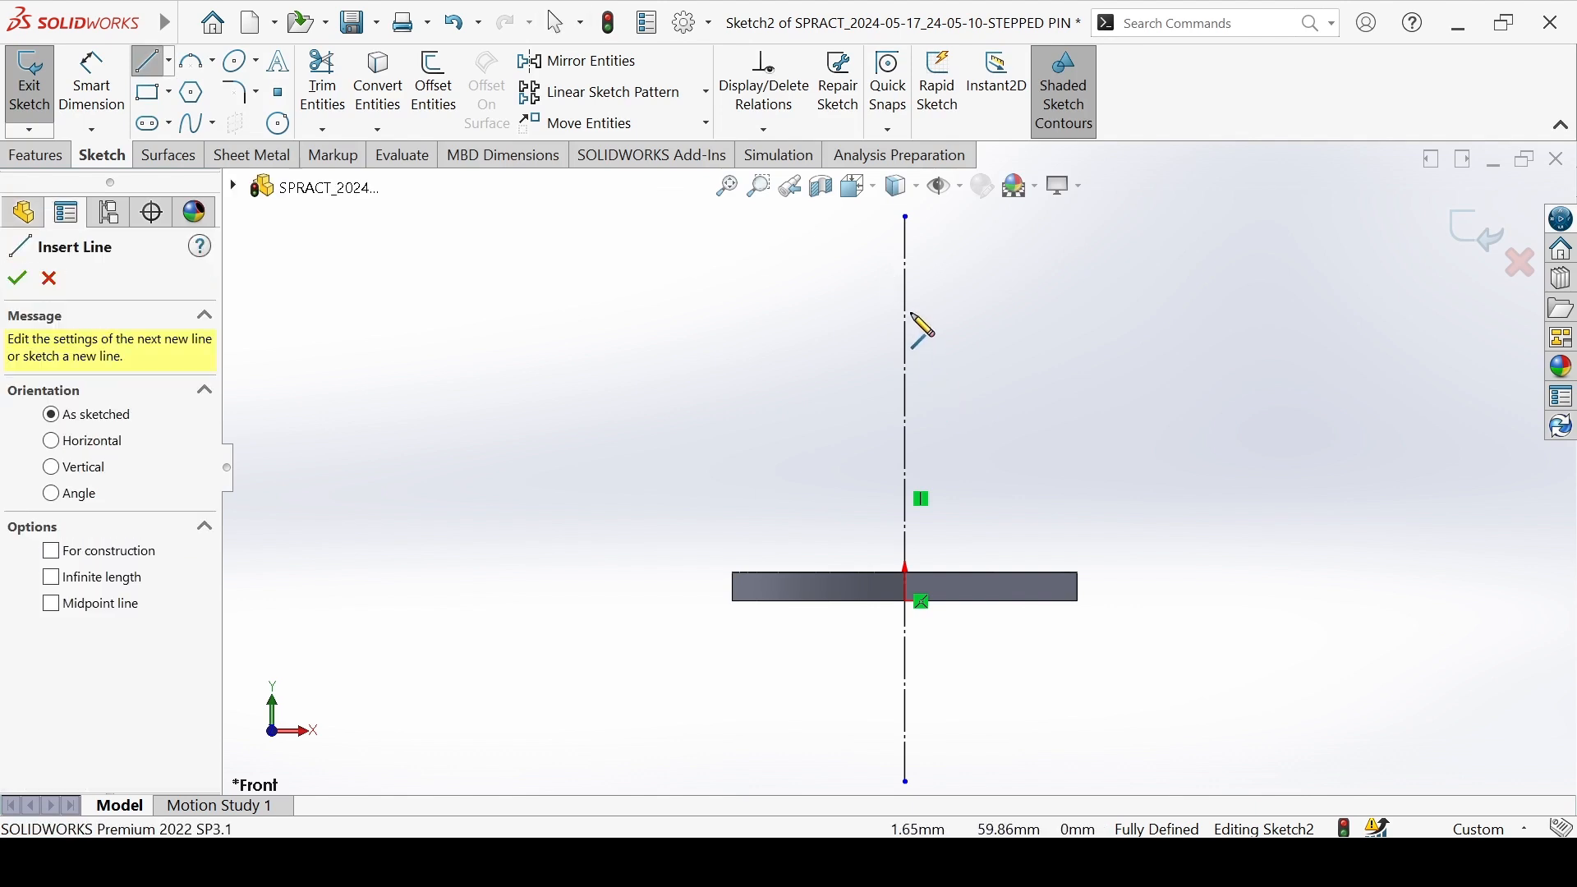
click(906, 245)
click(854, 245)
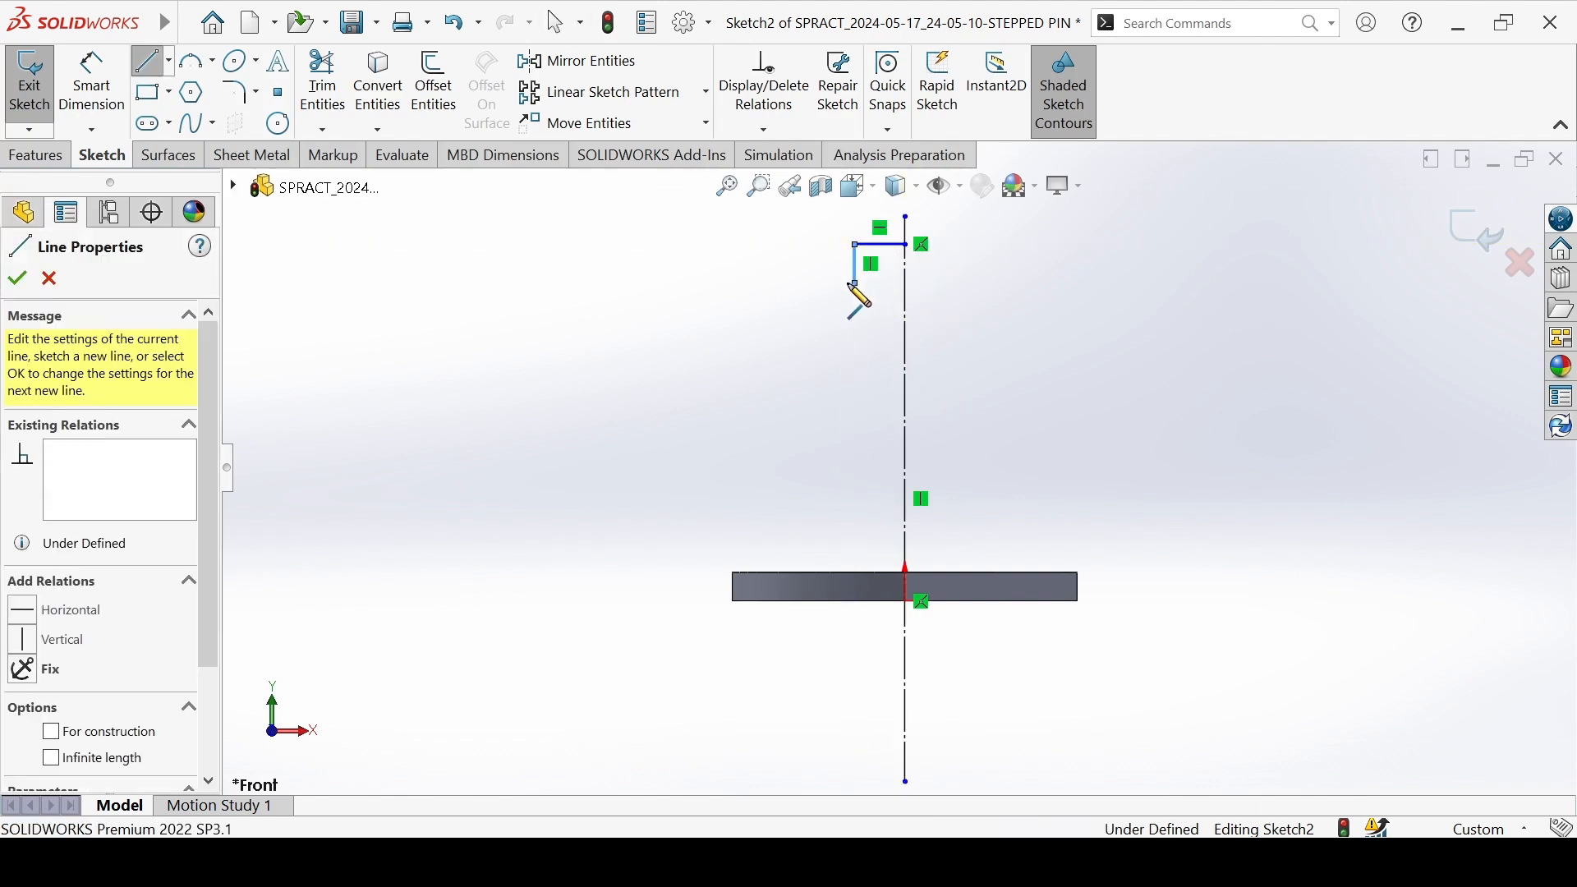
click(854, 284)
click(824, 284)
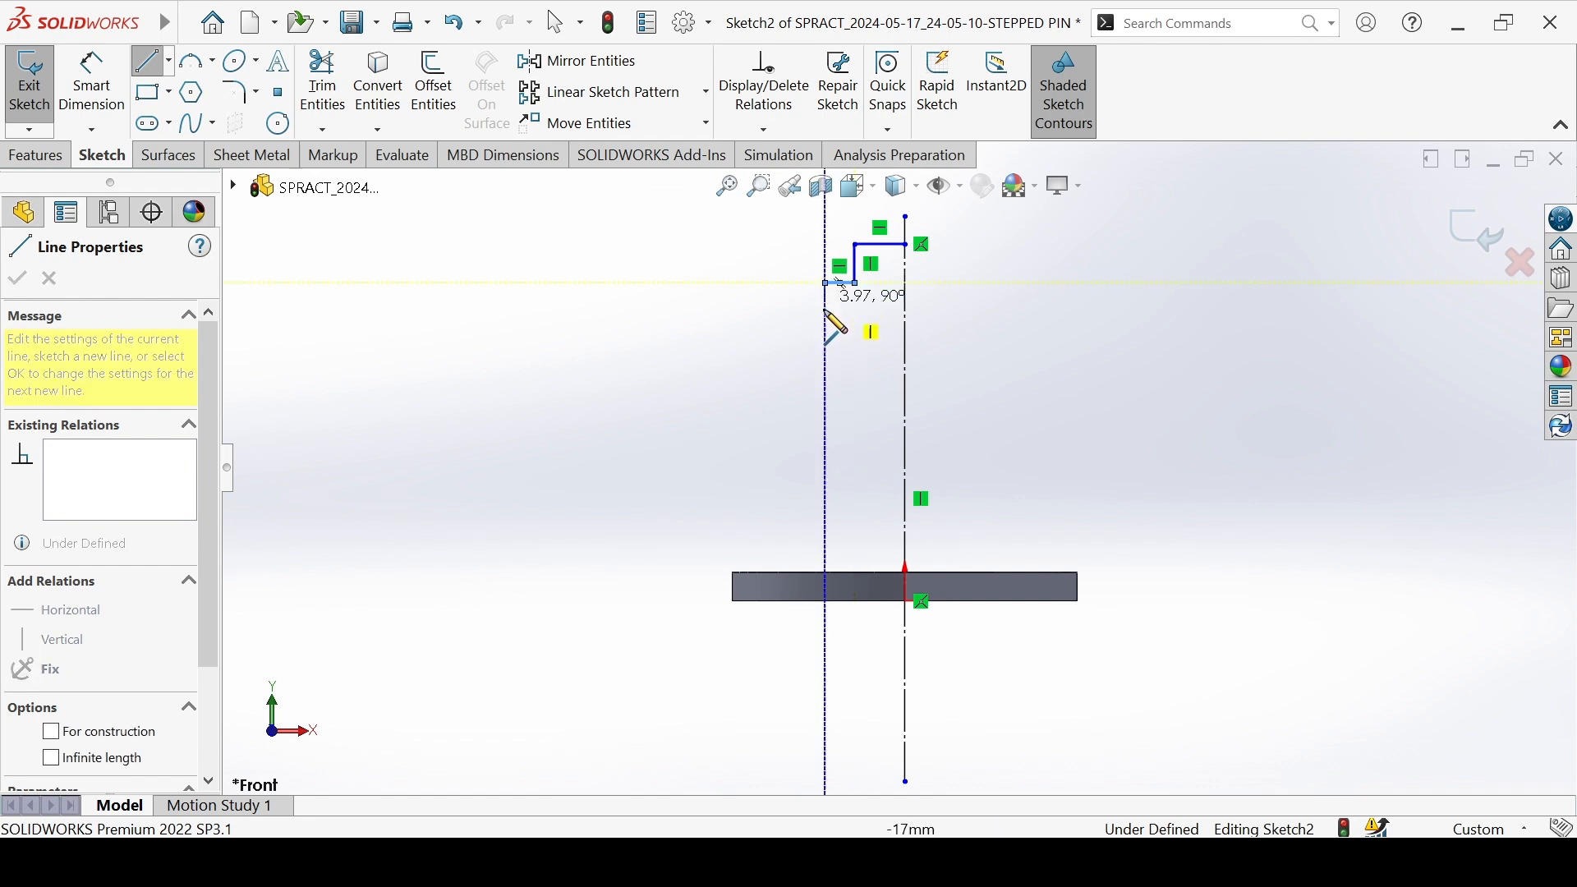
click(824, 387)
click(760, 388)
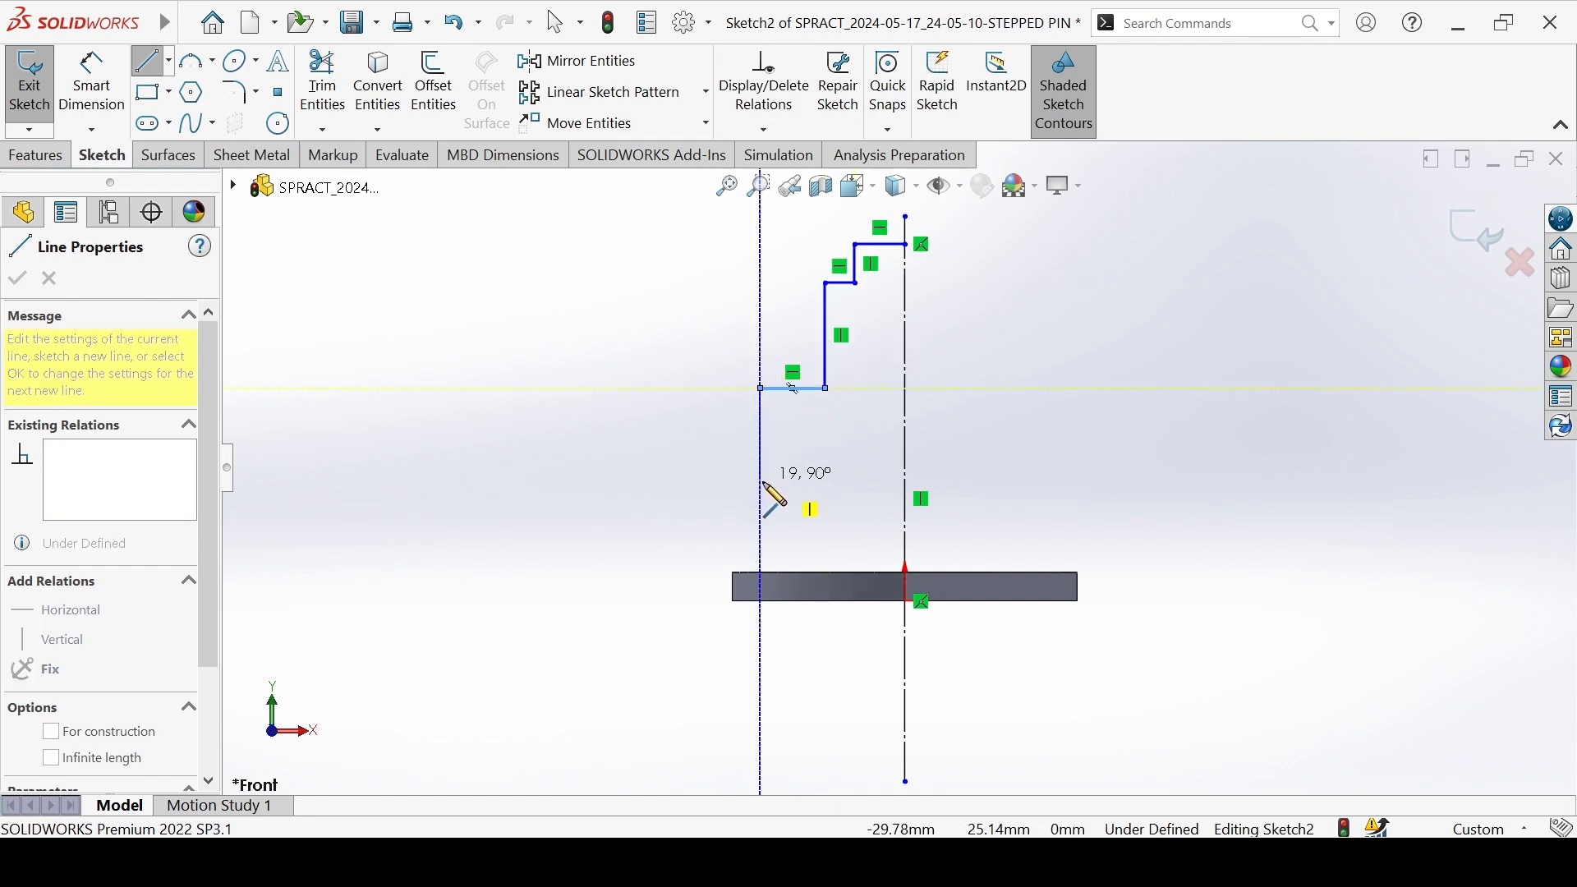
click(760, 515)
click(624, 515)
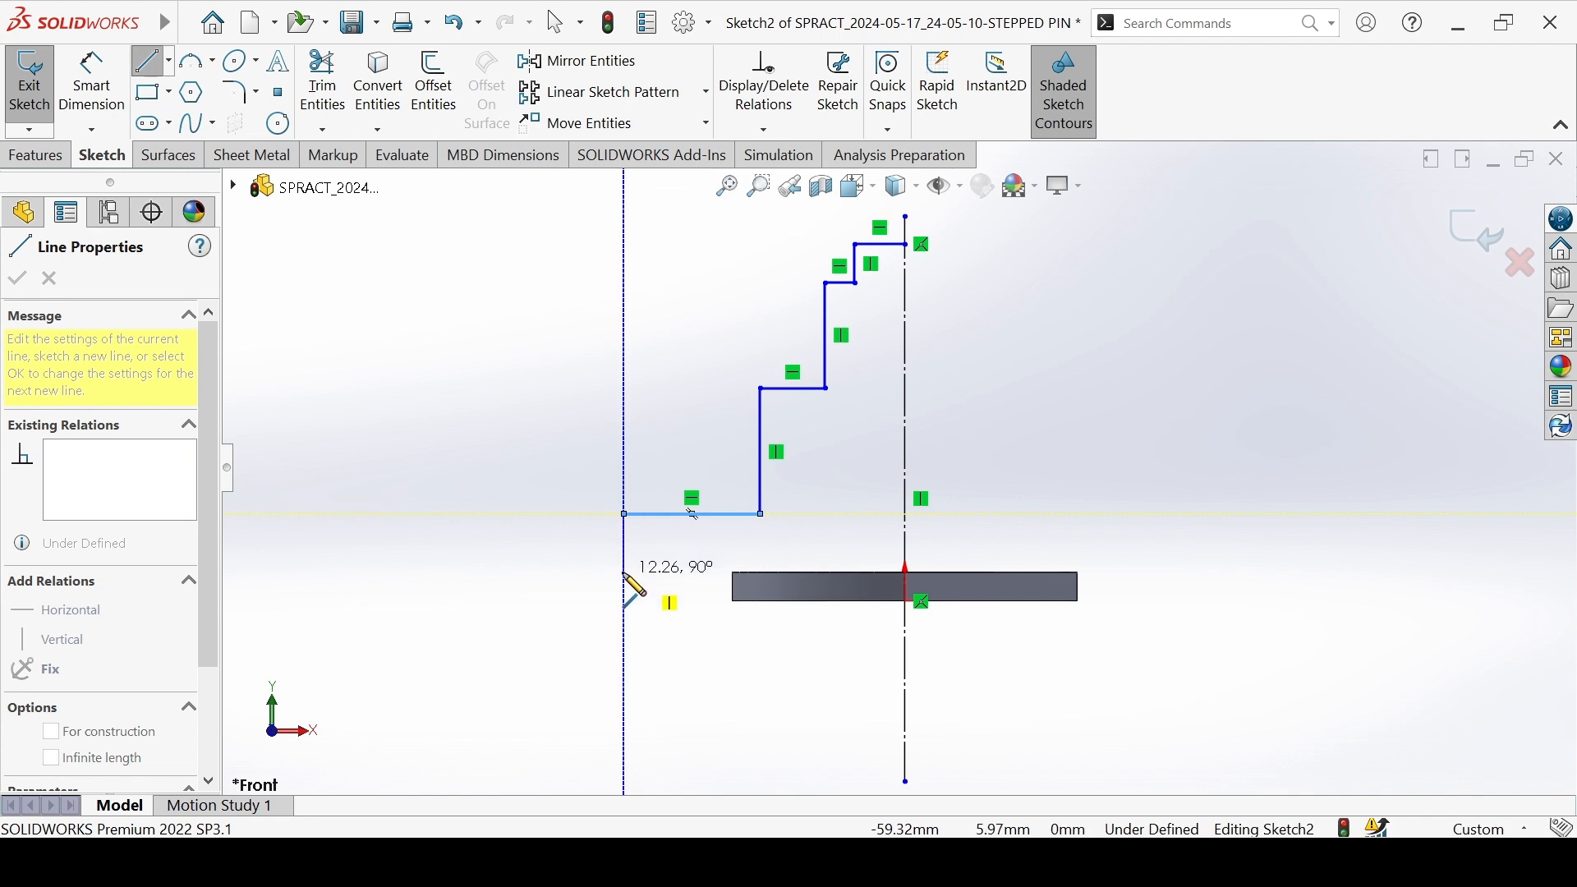
click(624, 572)
click(906, 572)
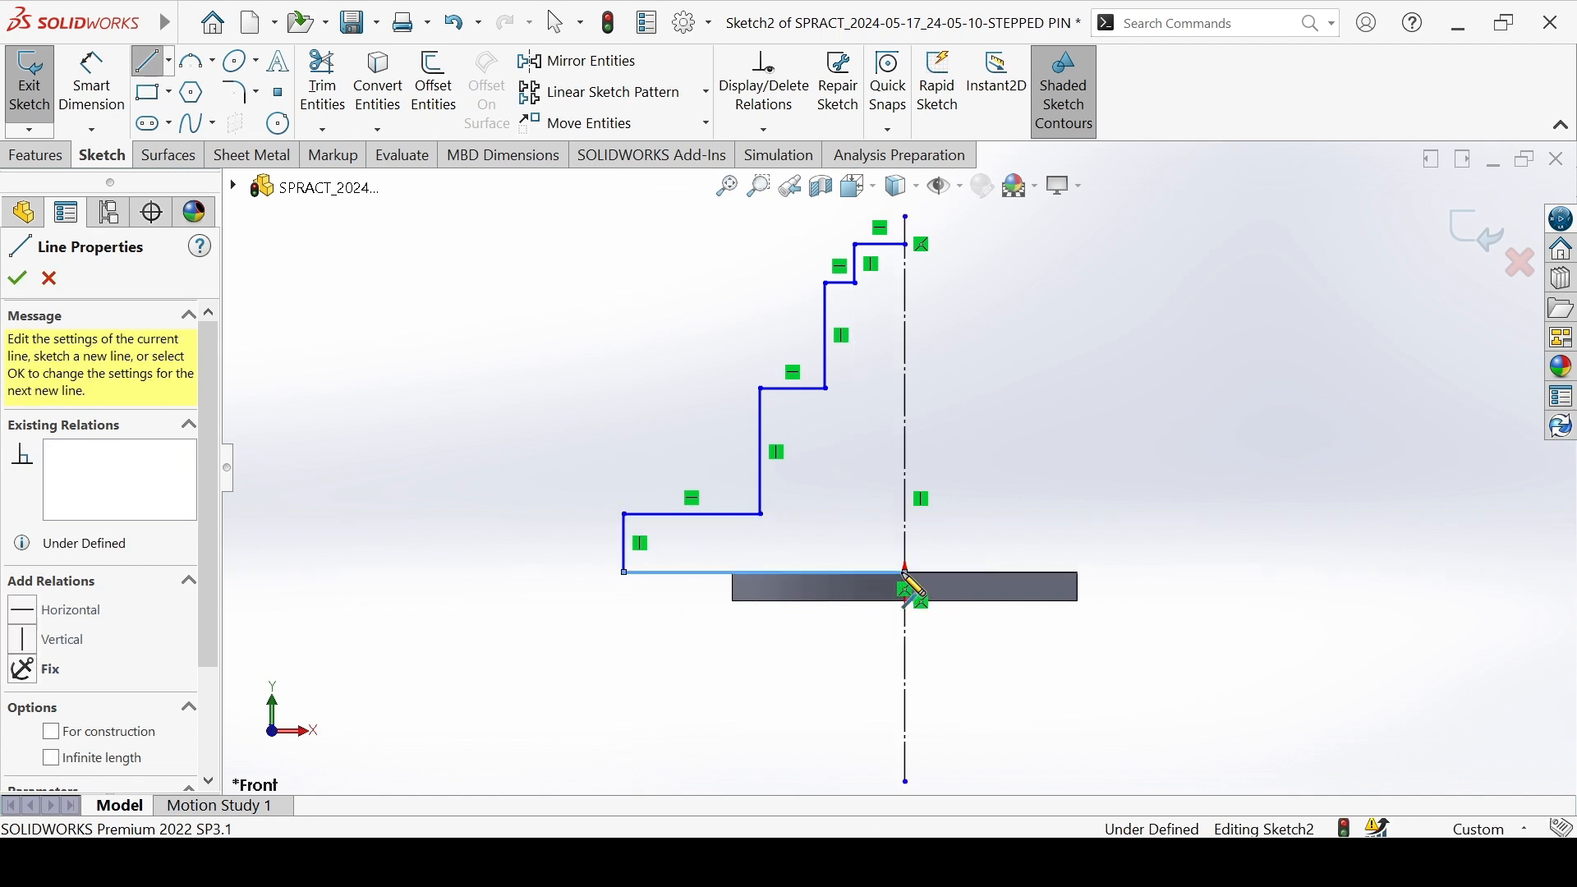
click(907, 245)
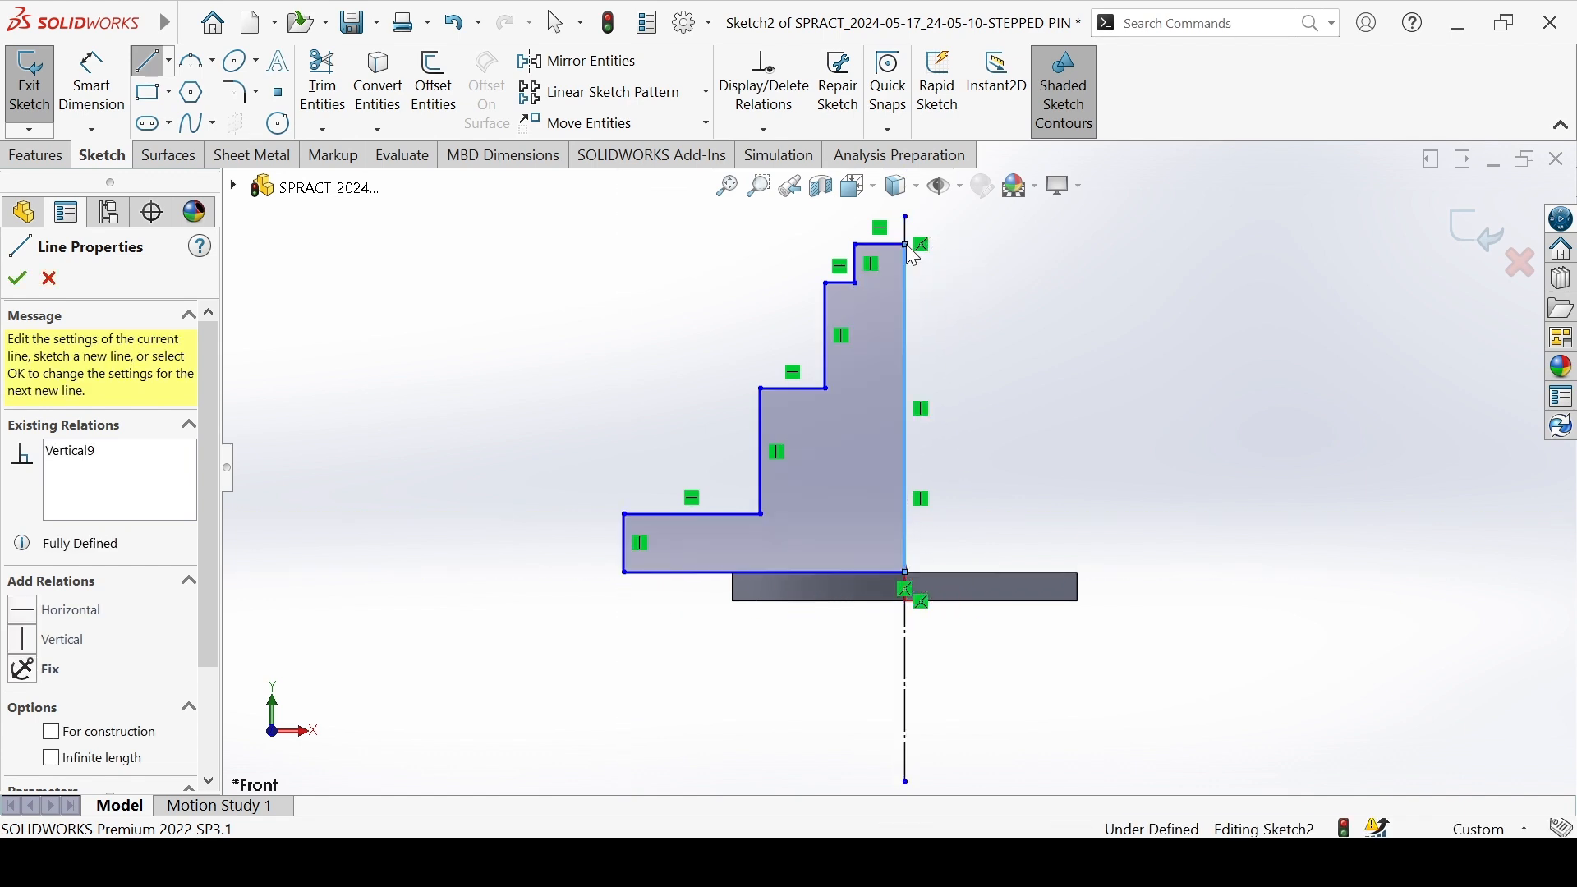
key(Escape)
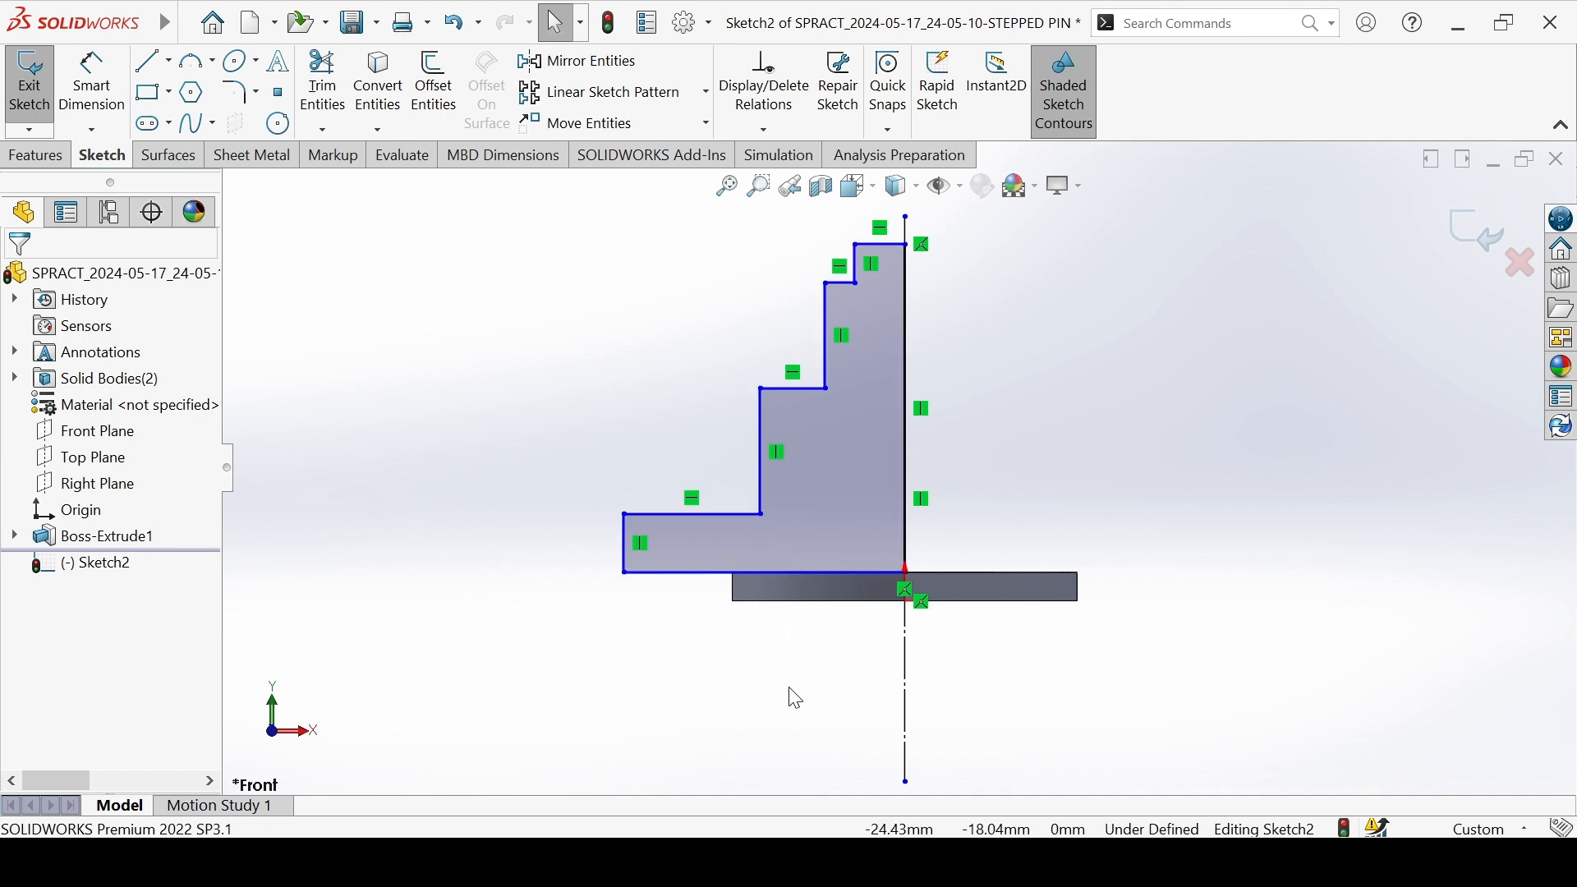
Dimension the height from the origin to the profile's top edge as 190 mm.
key(d)
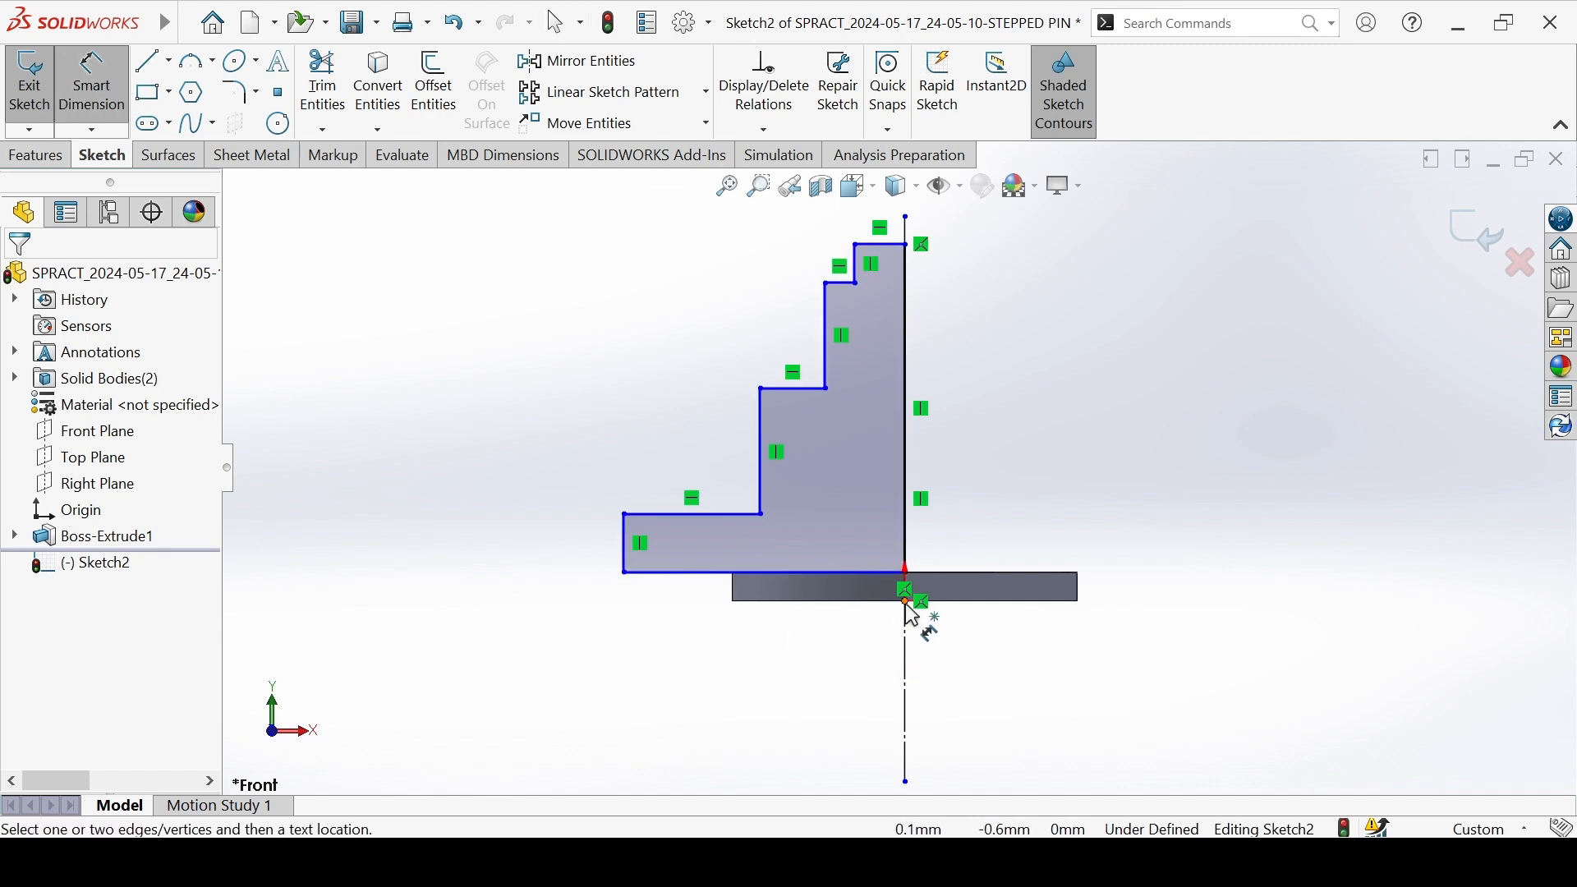
click(907, 602)
click(889, 244)
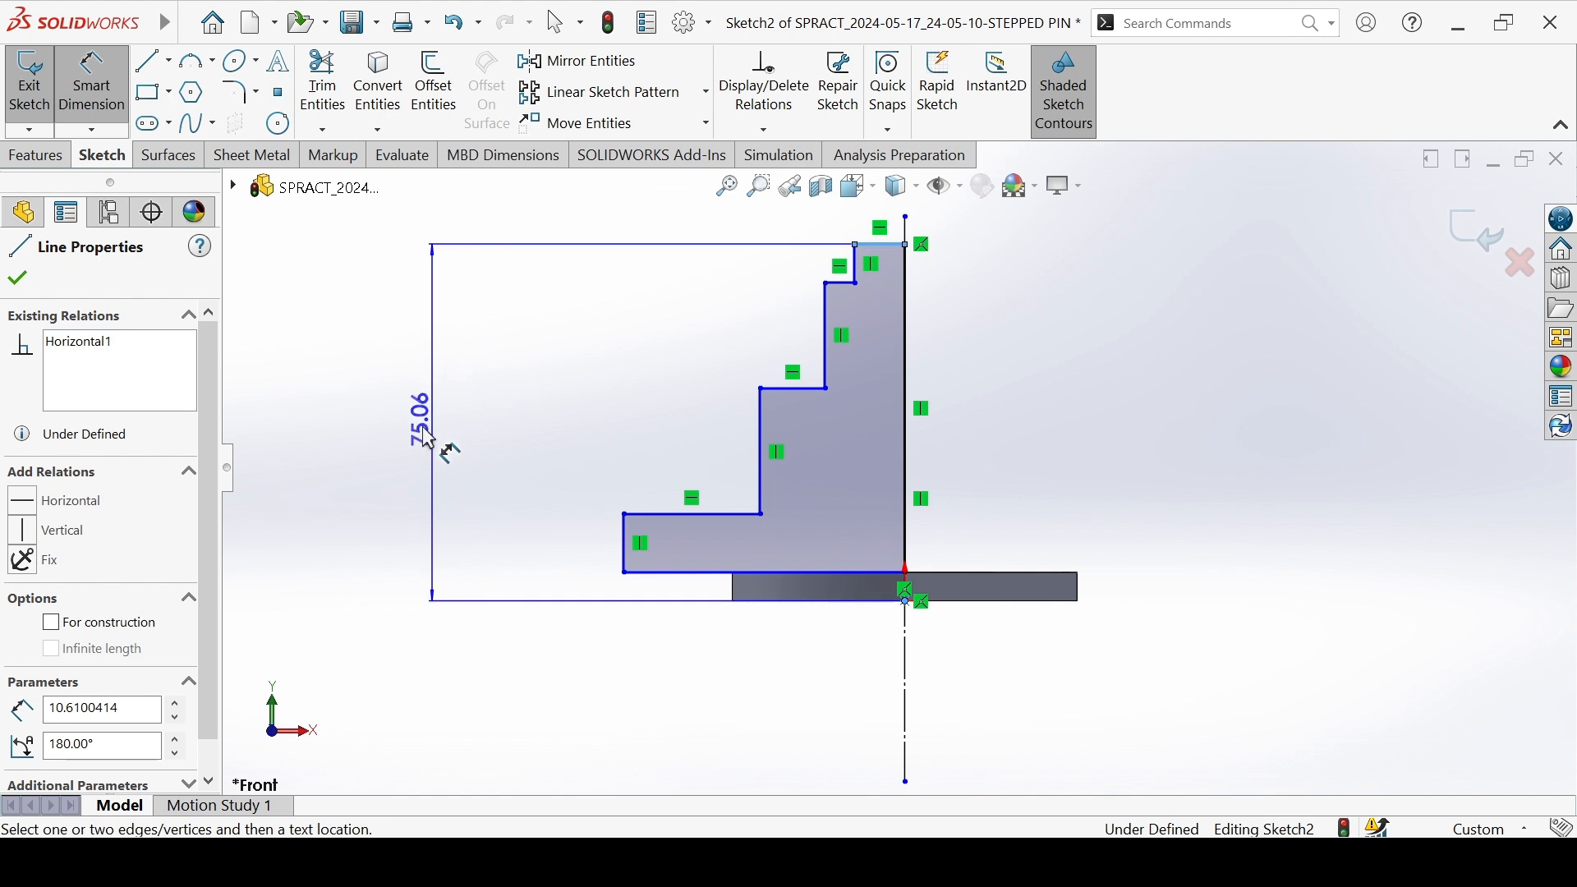
click(405, 449)
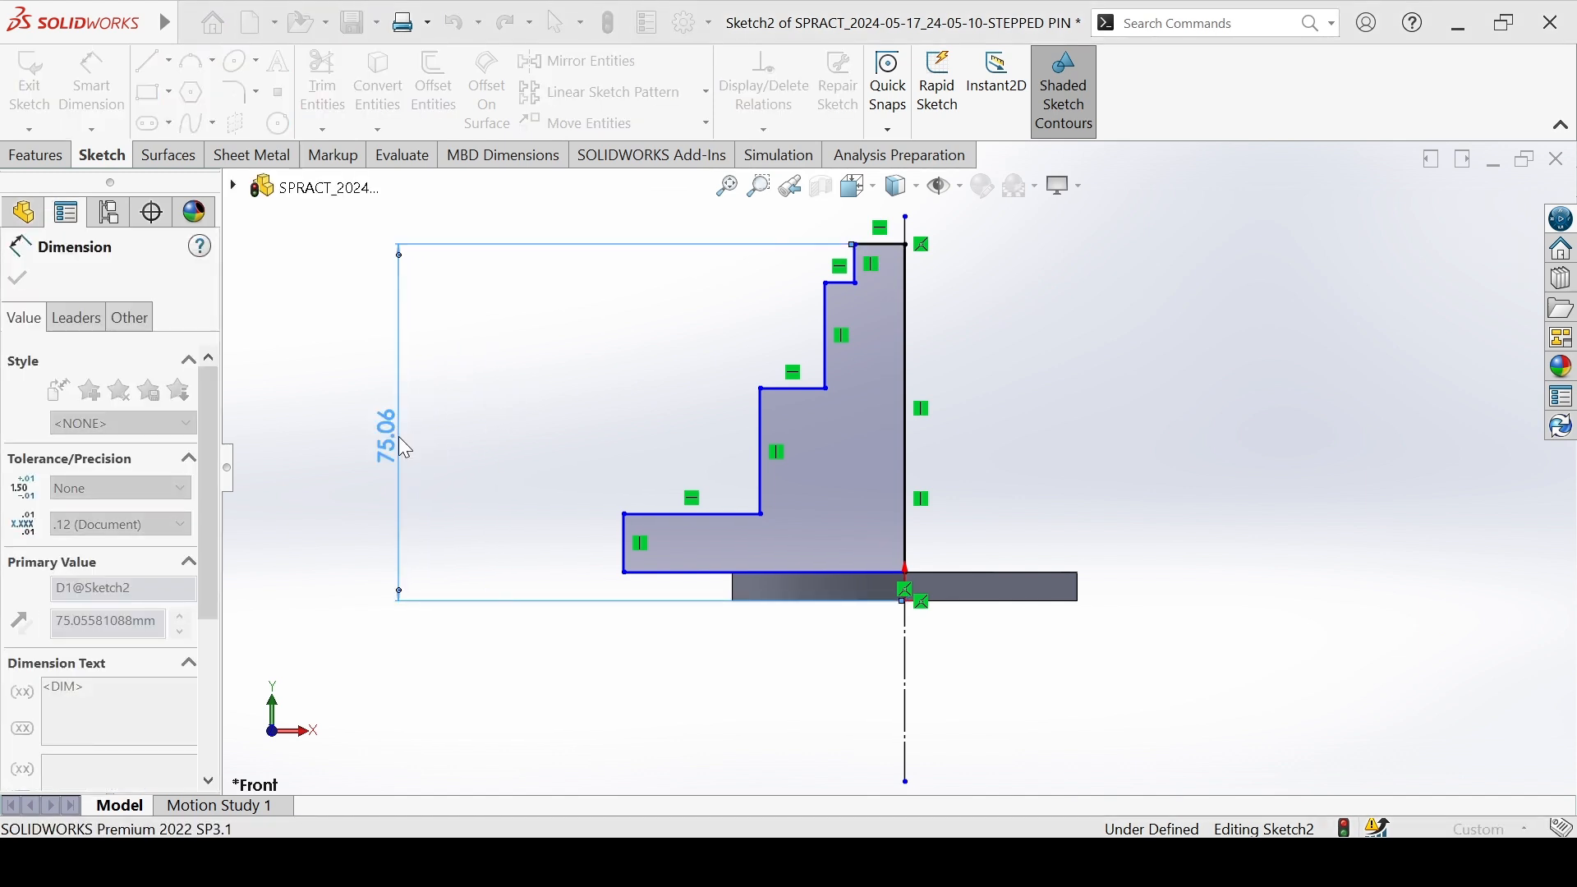
text(190)
key(Return)
Extend the construction centerline's upper endpoint beyond the top edge of the stepped profile.
scroll(918, 377, up, 7)
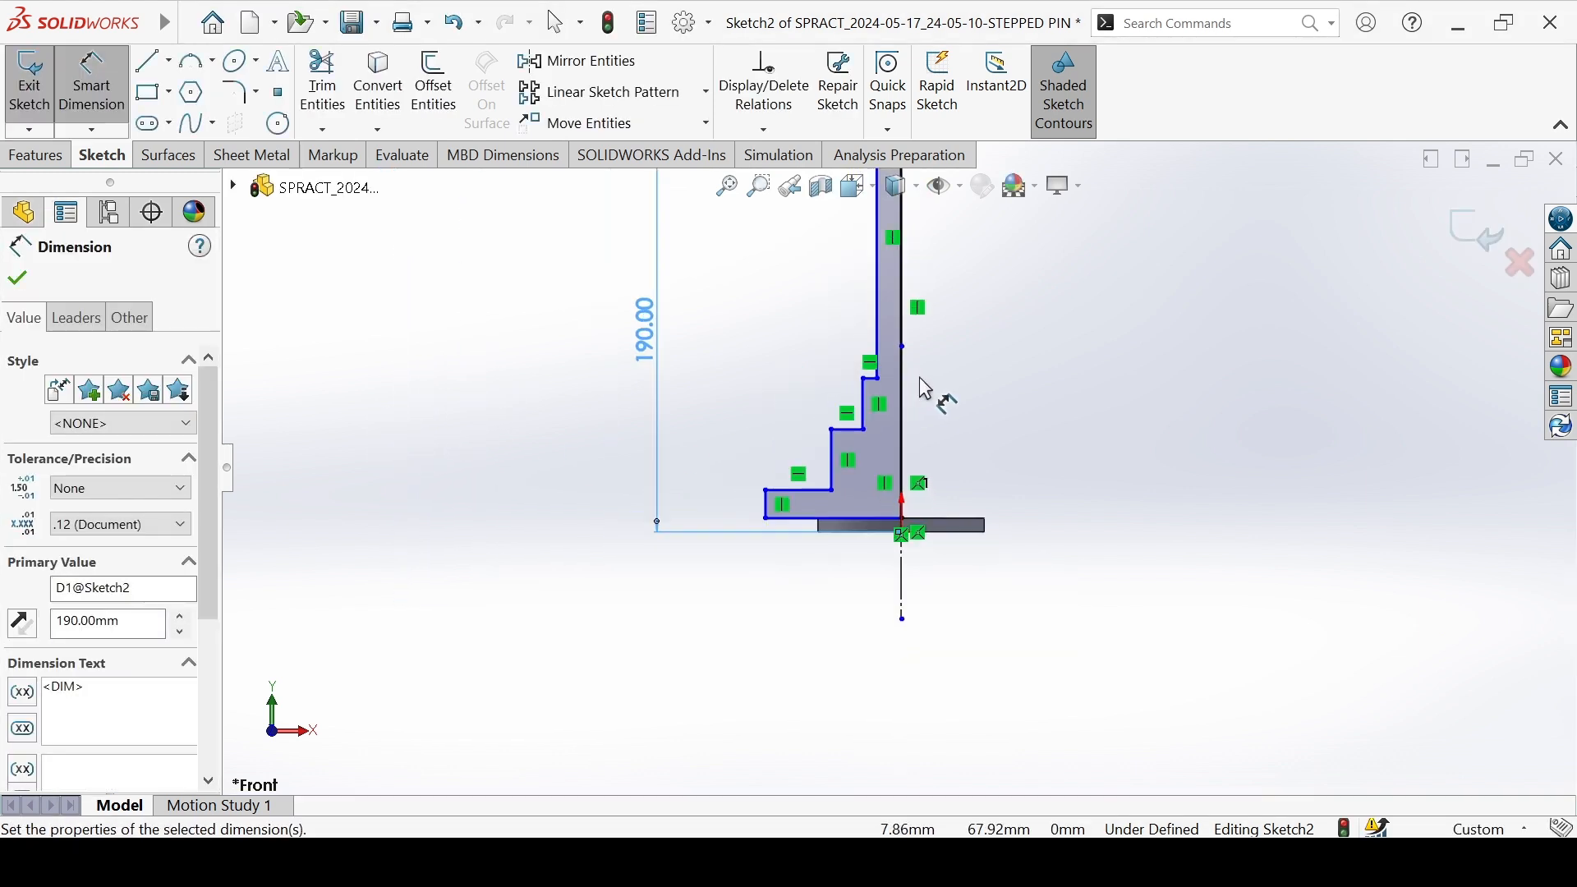
key(Escape)
scroll(938, 339, down, 3)
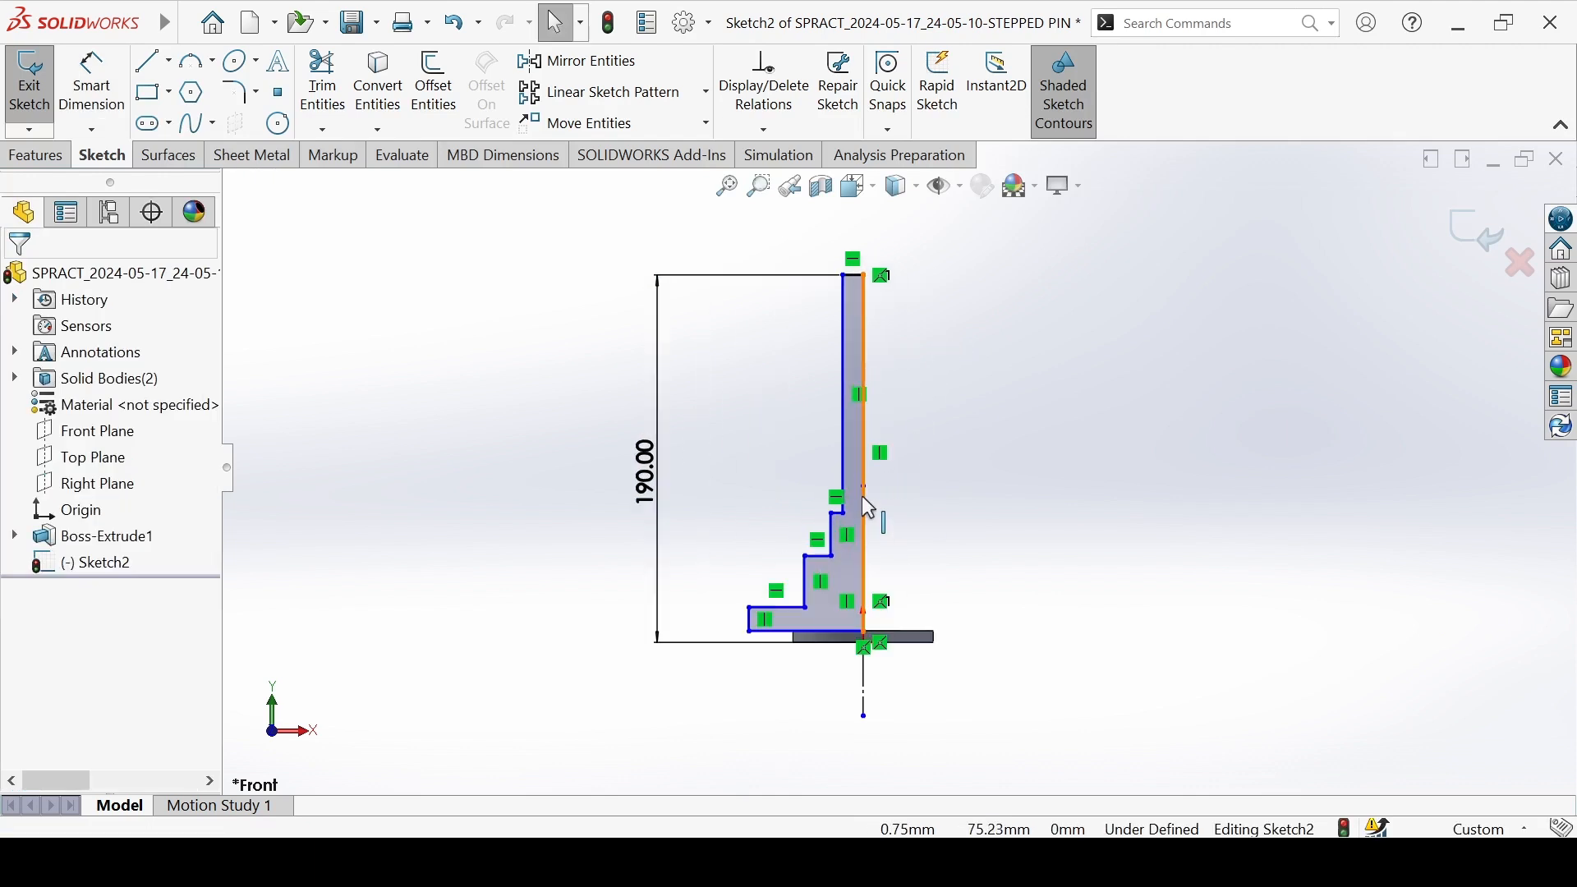
drag(864, 488, 889, 236)
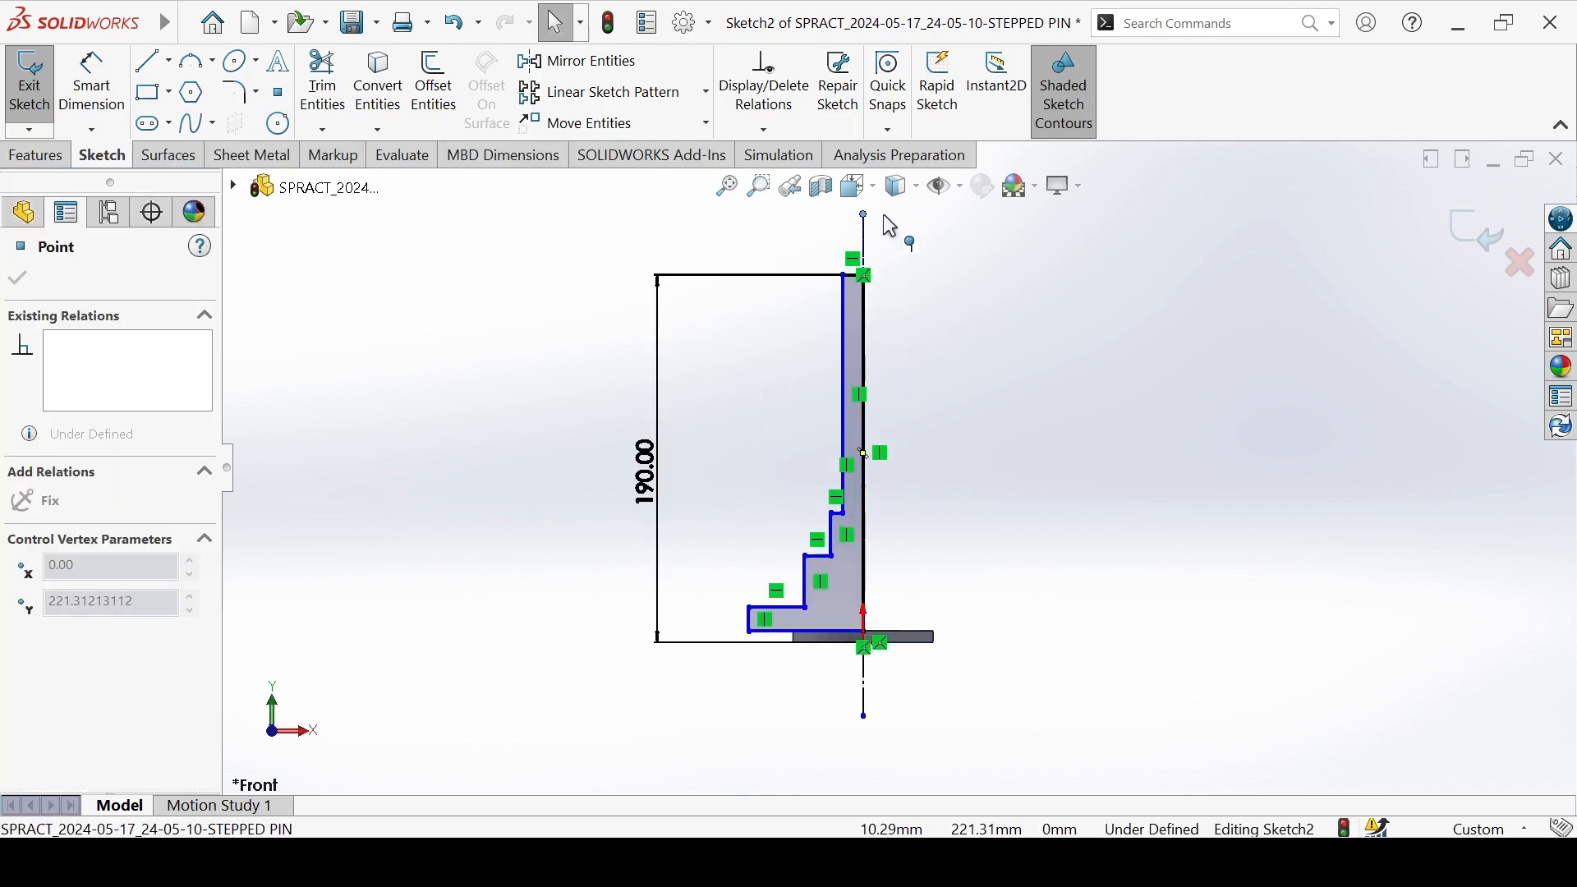
click(934, 362)
Dimension the height from the origin to the profile's uppermost shoulder as 155 mm.
scroll(903, 665, down, 4)
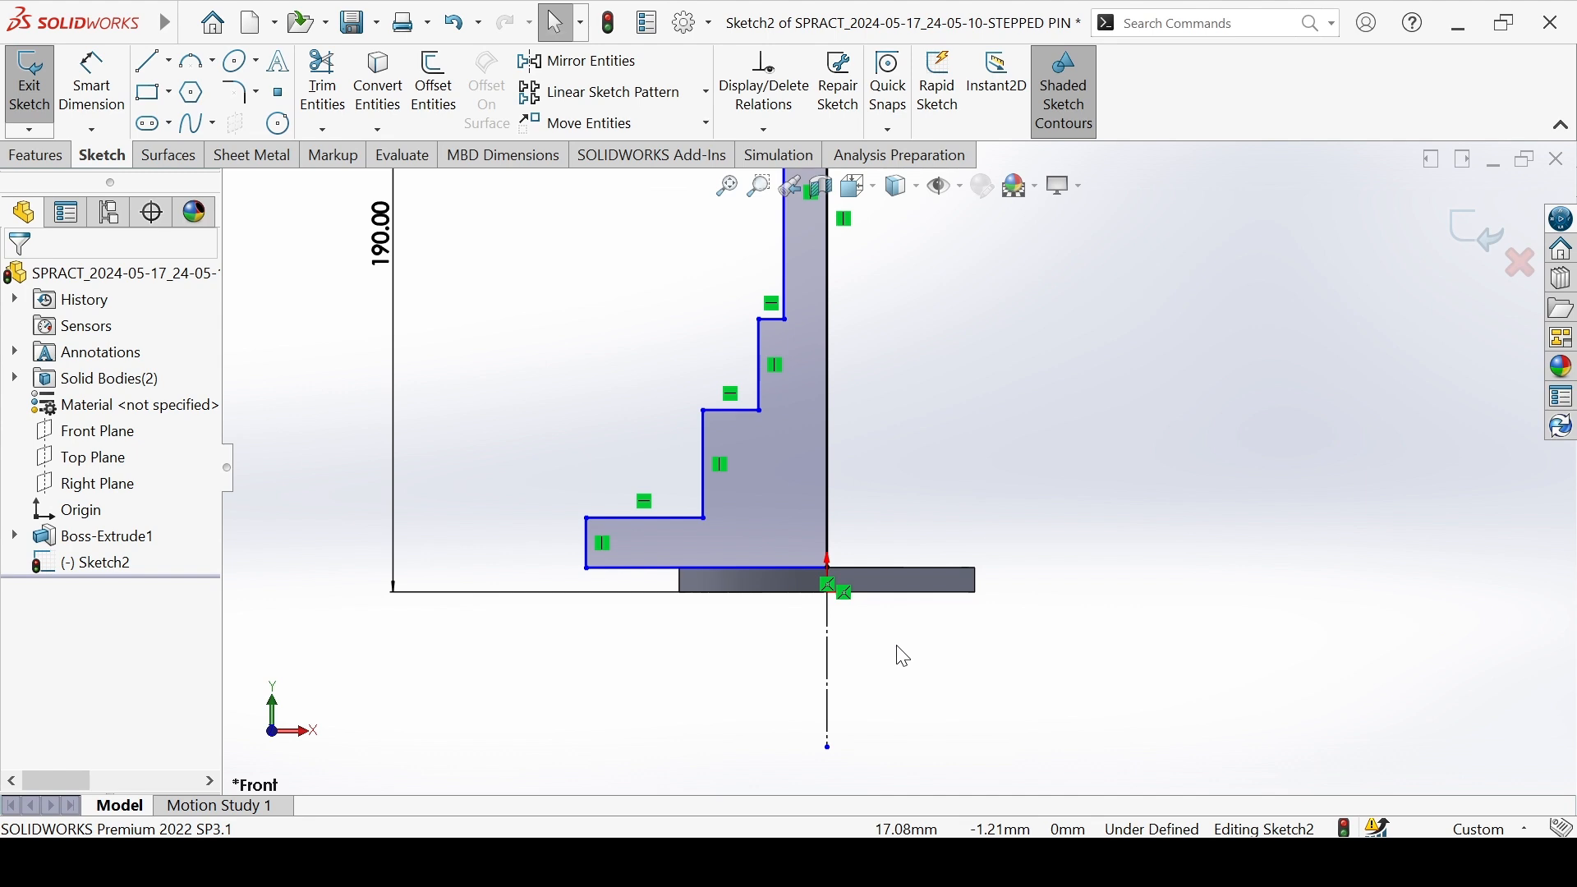
scroll(901, 653, up, 3)
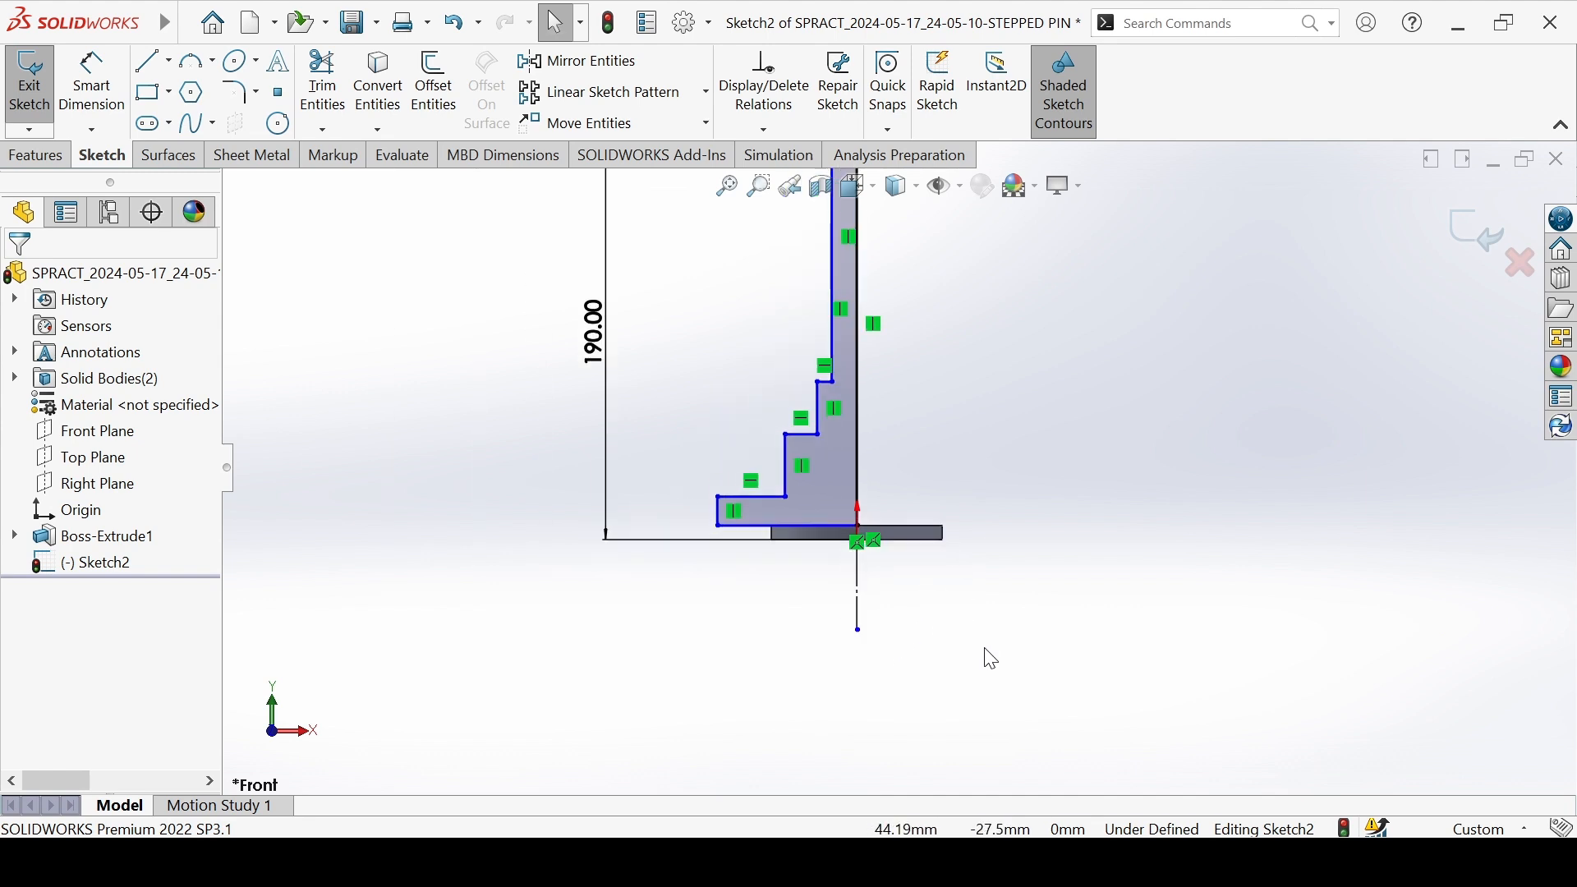
right_drag(985, 649, 977, 600)
scroll(864, 533, down, 3)
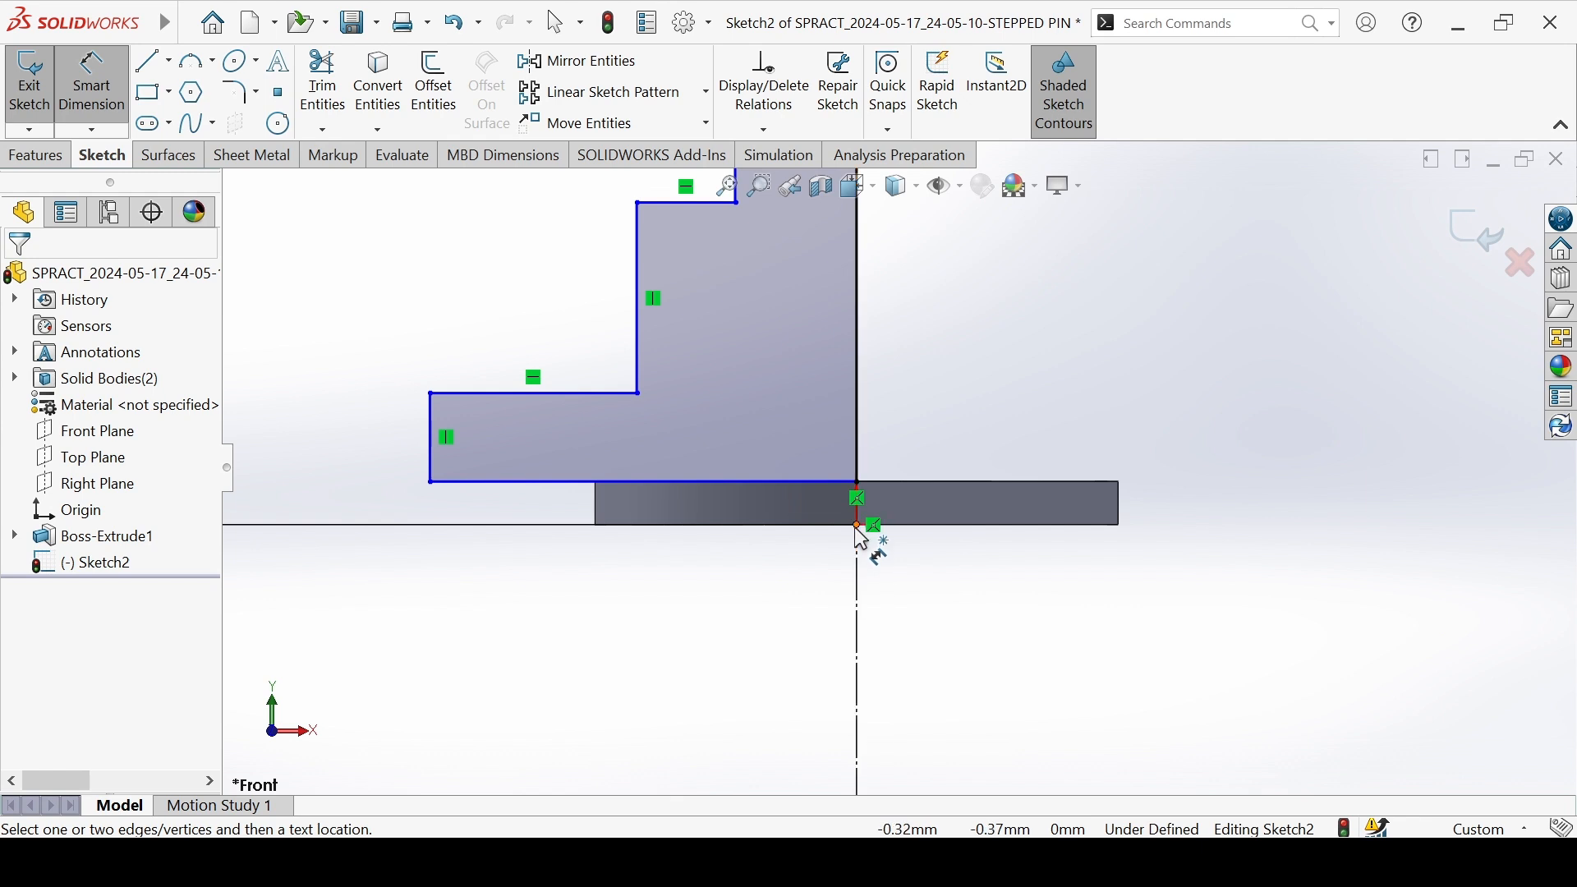
click(859, 523)
scroll(854, 509, up, 3)
scroll(854, 354, down, 4)
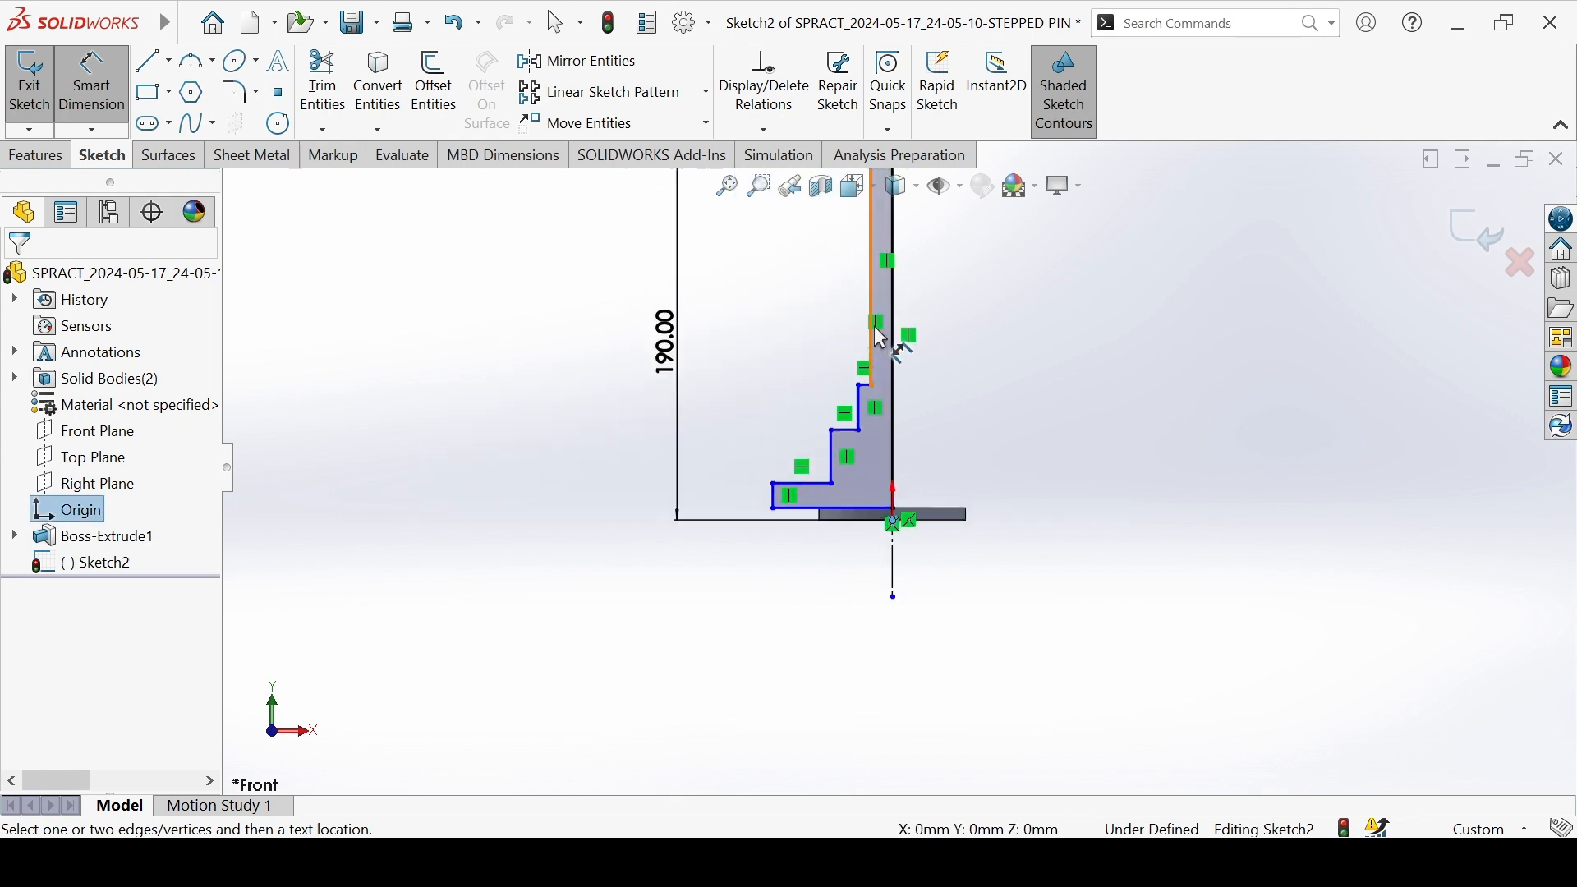
click(865, 494)
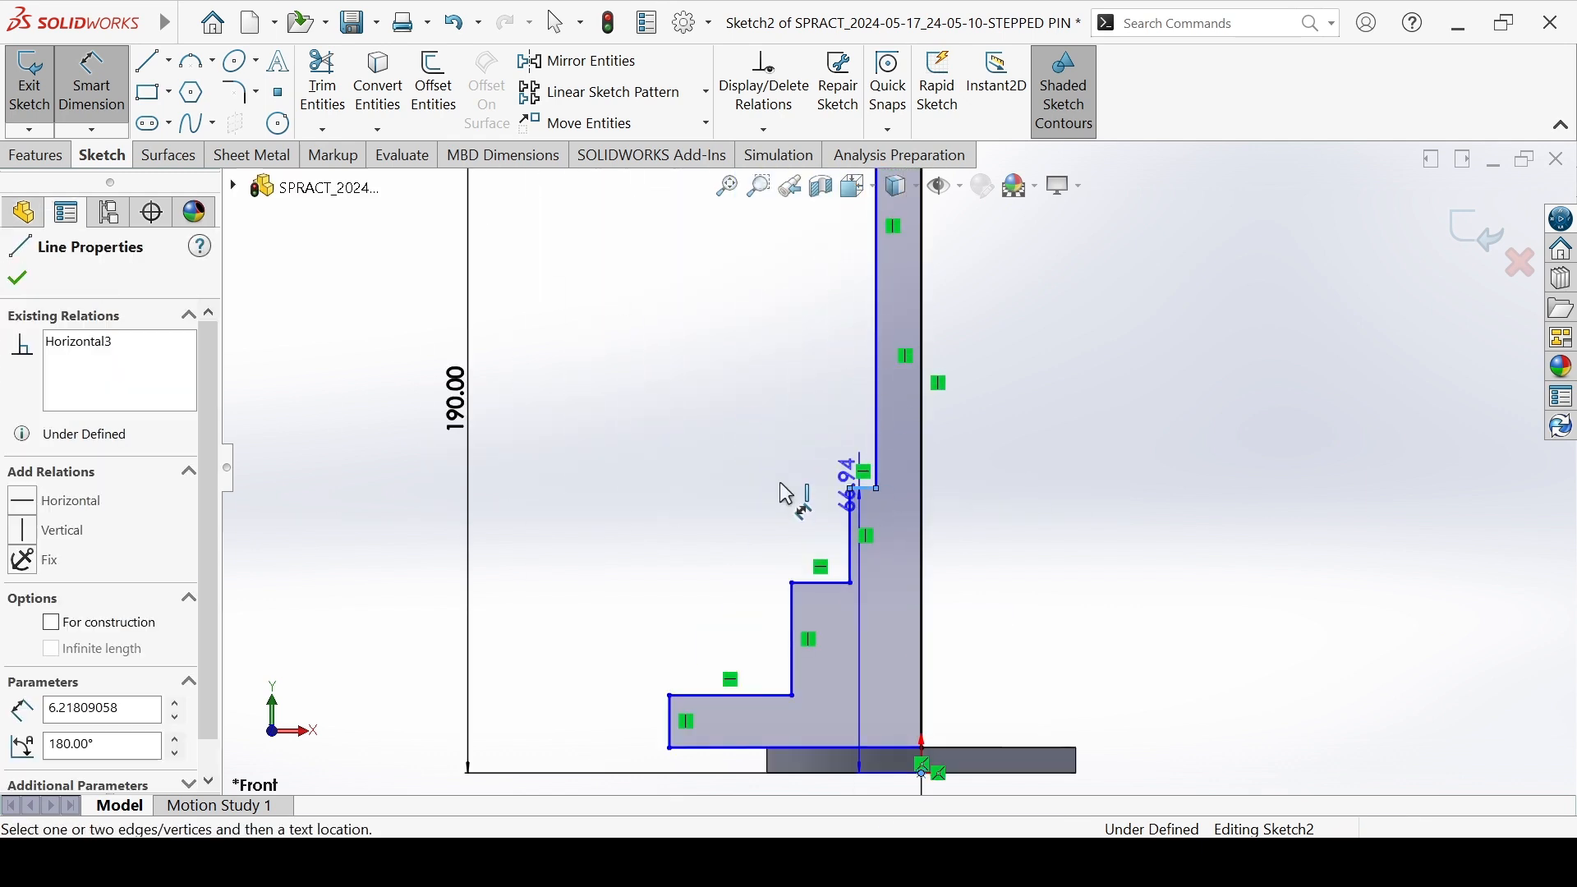
click(533, 340)
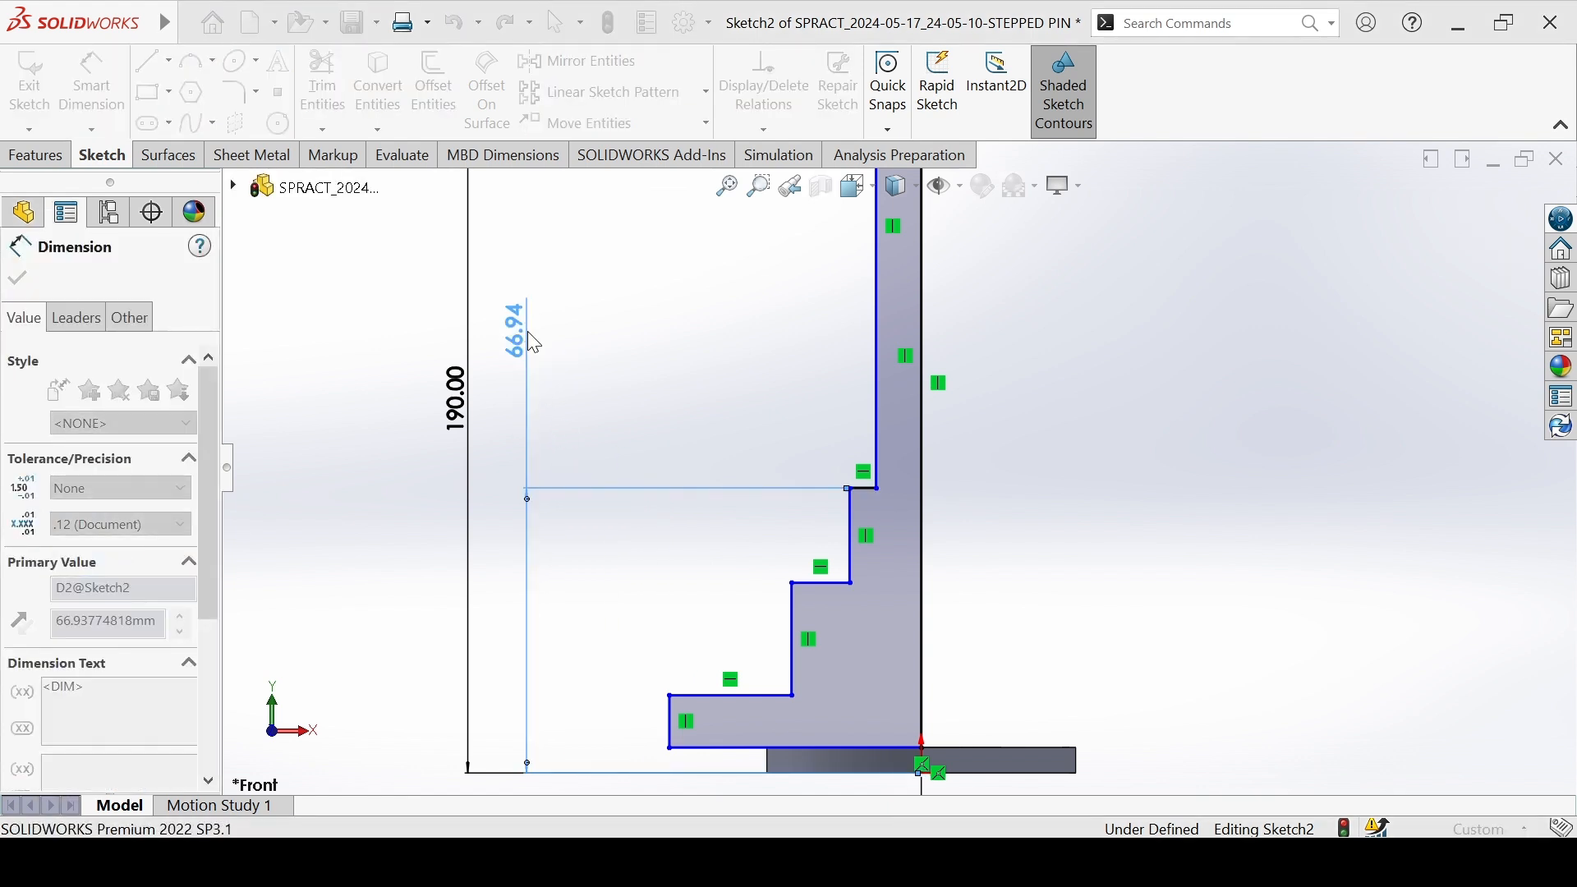
text(155)
key(Return)
scroll(745, 400, up, 5)
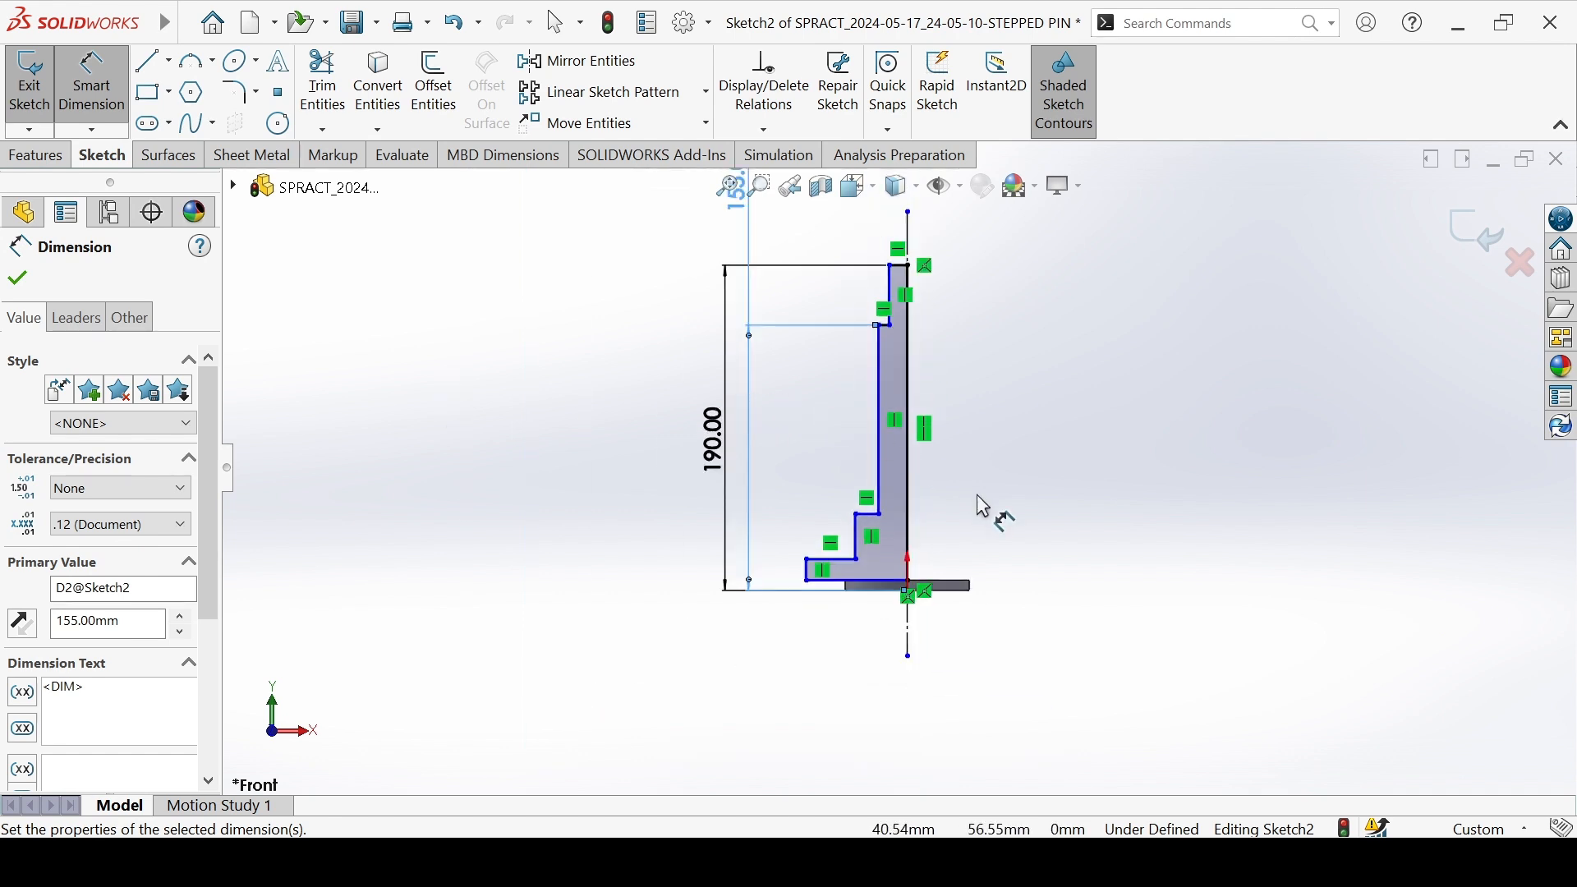
Move the 155 mm dimension nearer the profile and dimension the height from the origin to the middle shoulder as 50 mm.
click(761, 380)
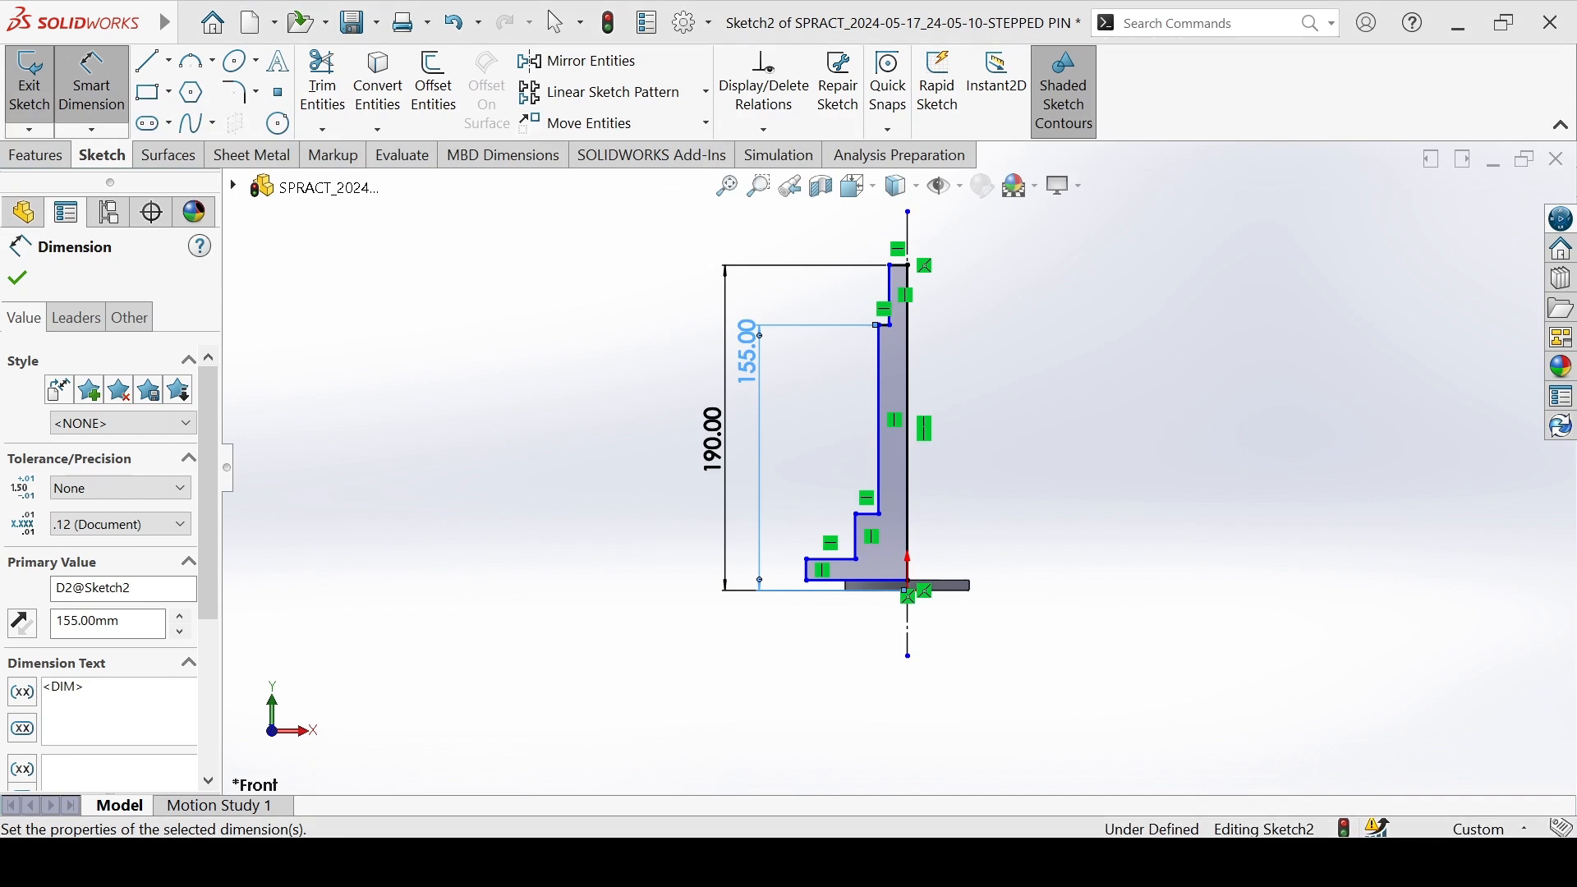
scroll(822, 505, down, 2)
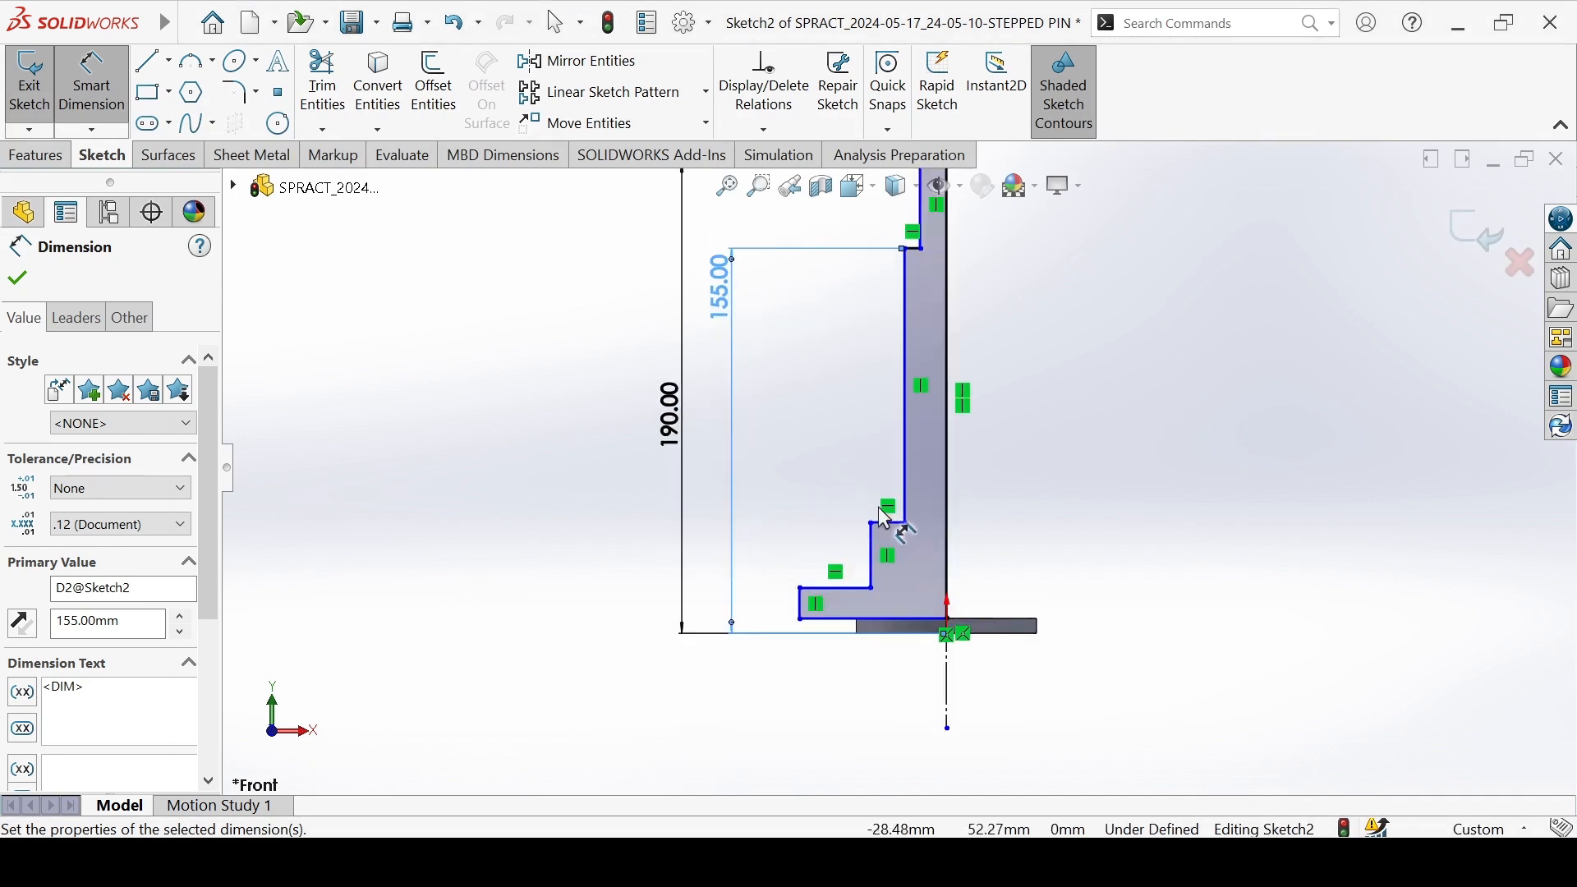
click(941, 632)
scroll(985, 644, down, 2)
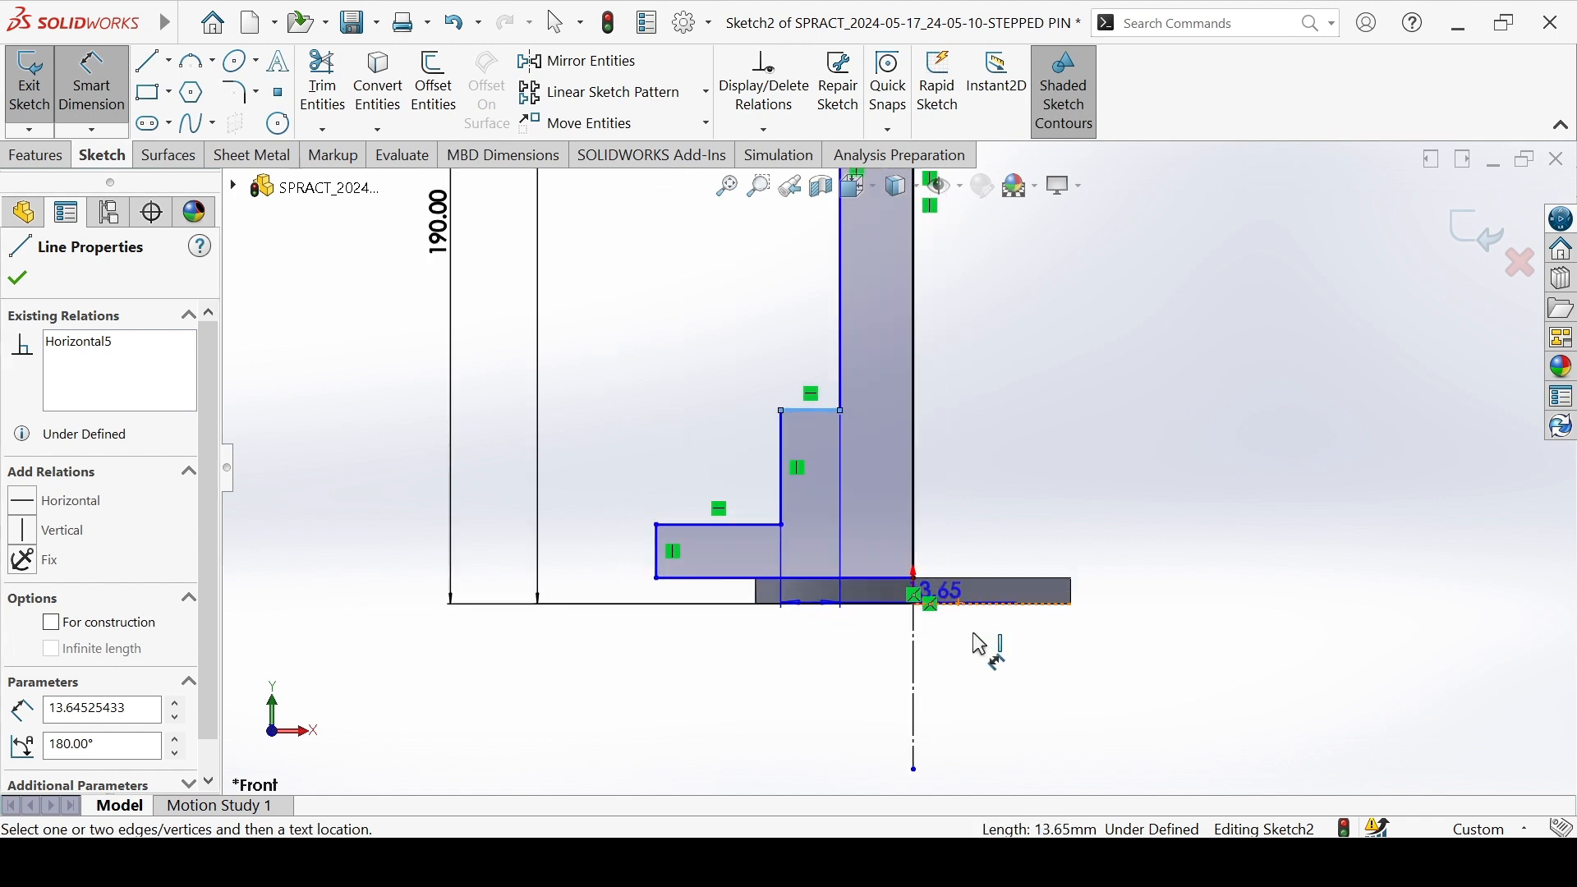
scroll(898, 614, down, 3)
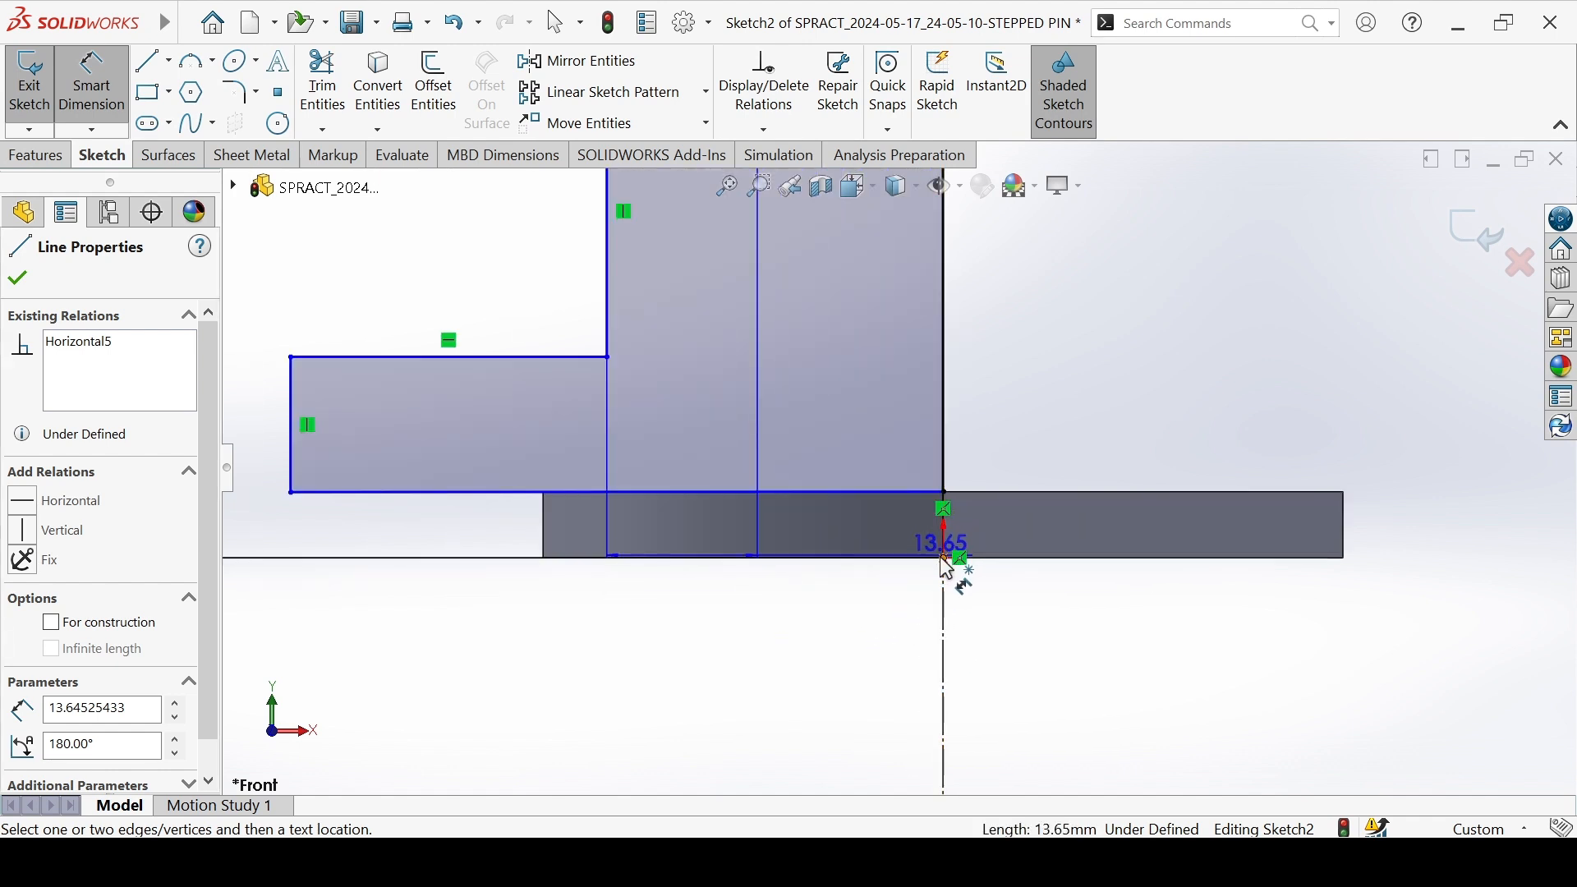
click(946, 568)
scroll(445, 407, up, 3)
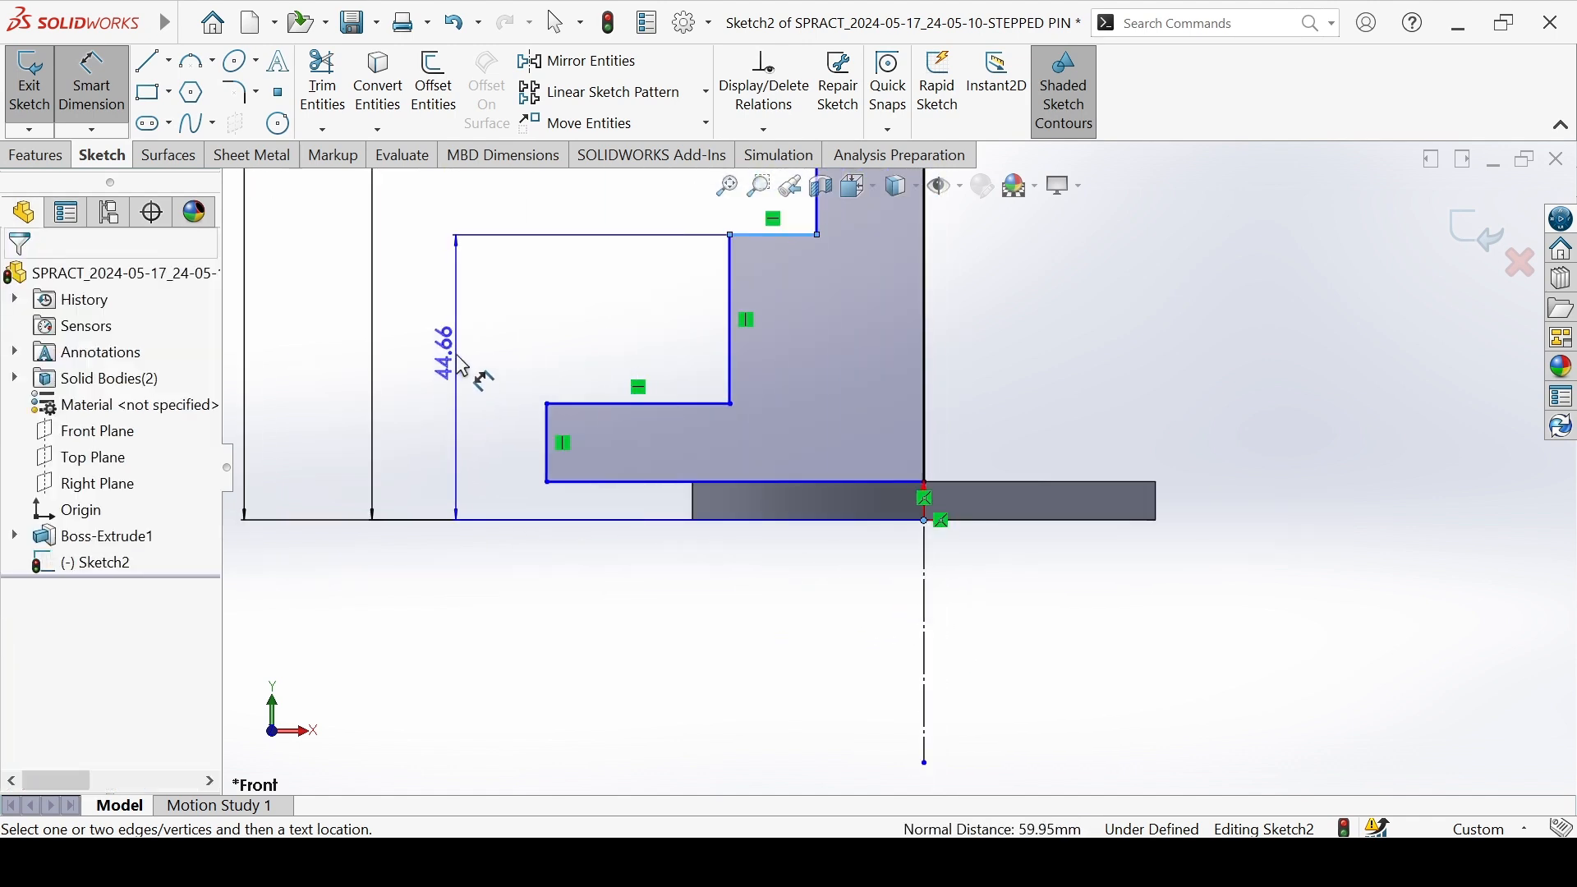
click(448, 351)
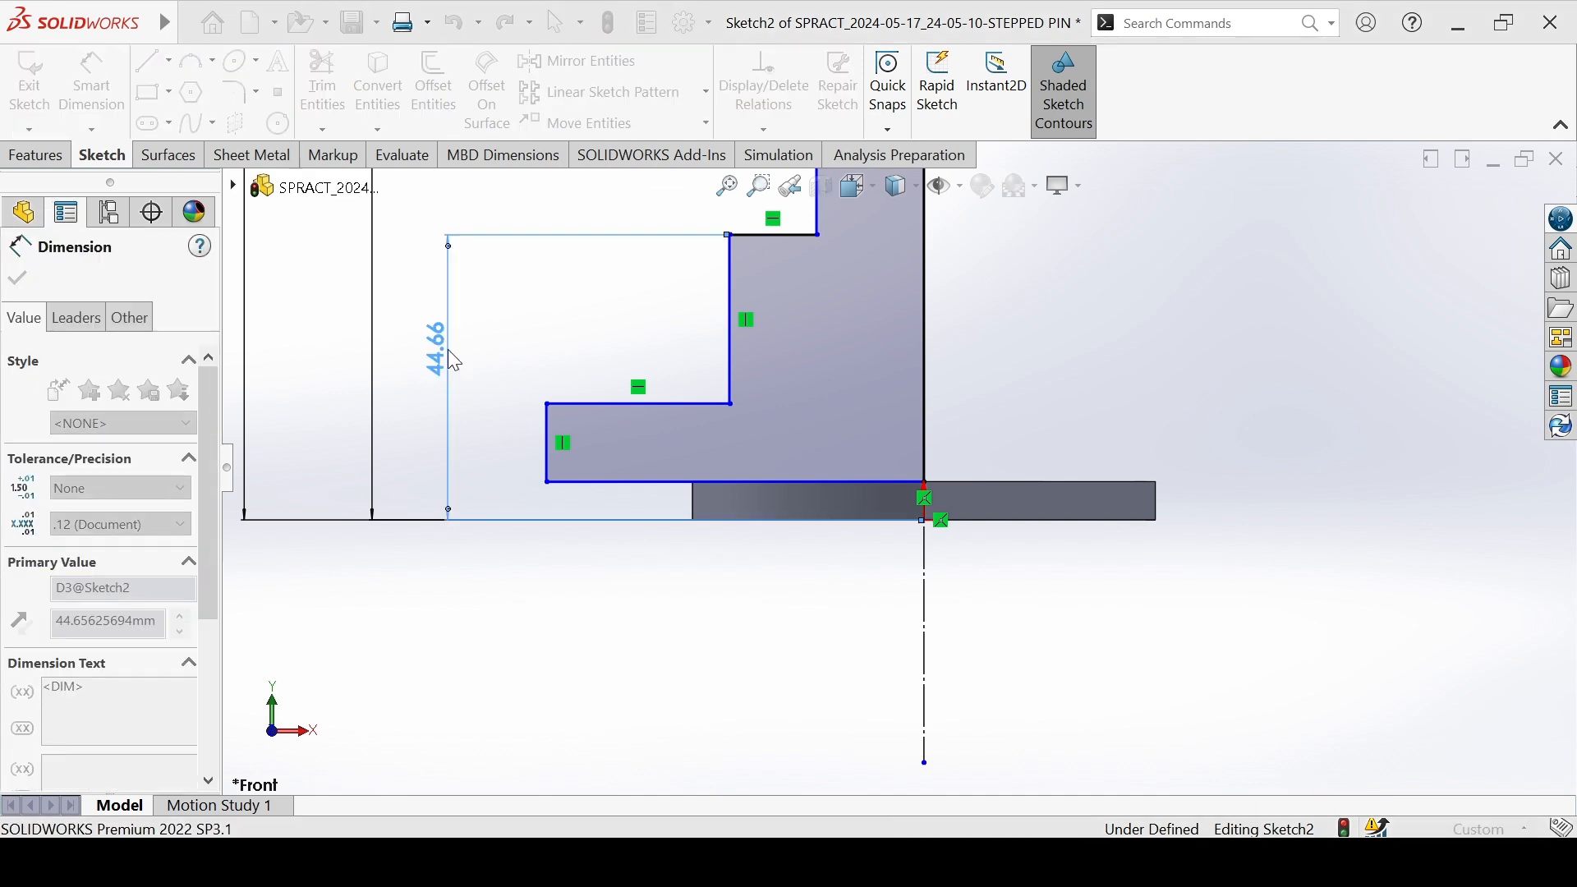
text(50)
key(Return)
Dimension the height from the origin to the profile's lowest shoulder as 18 mm.
scroll(786, 419, up, 3)
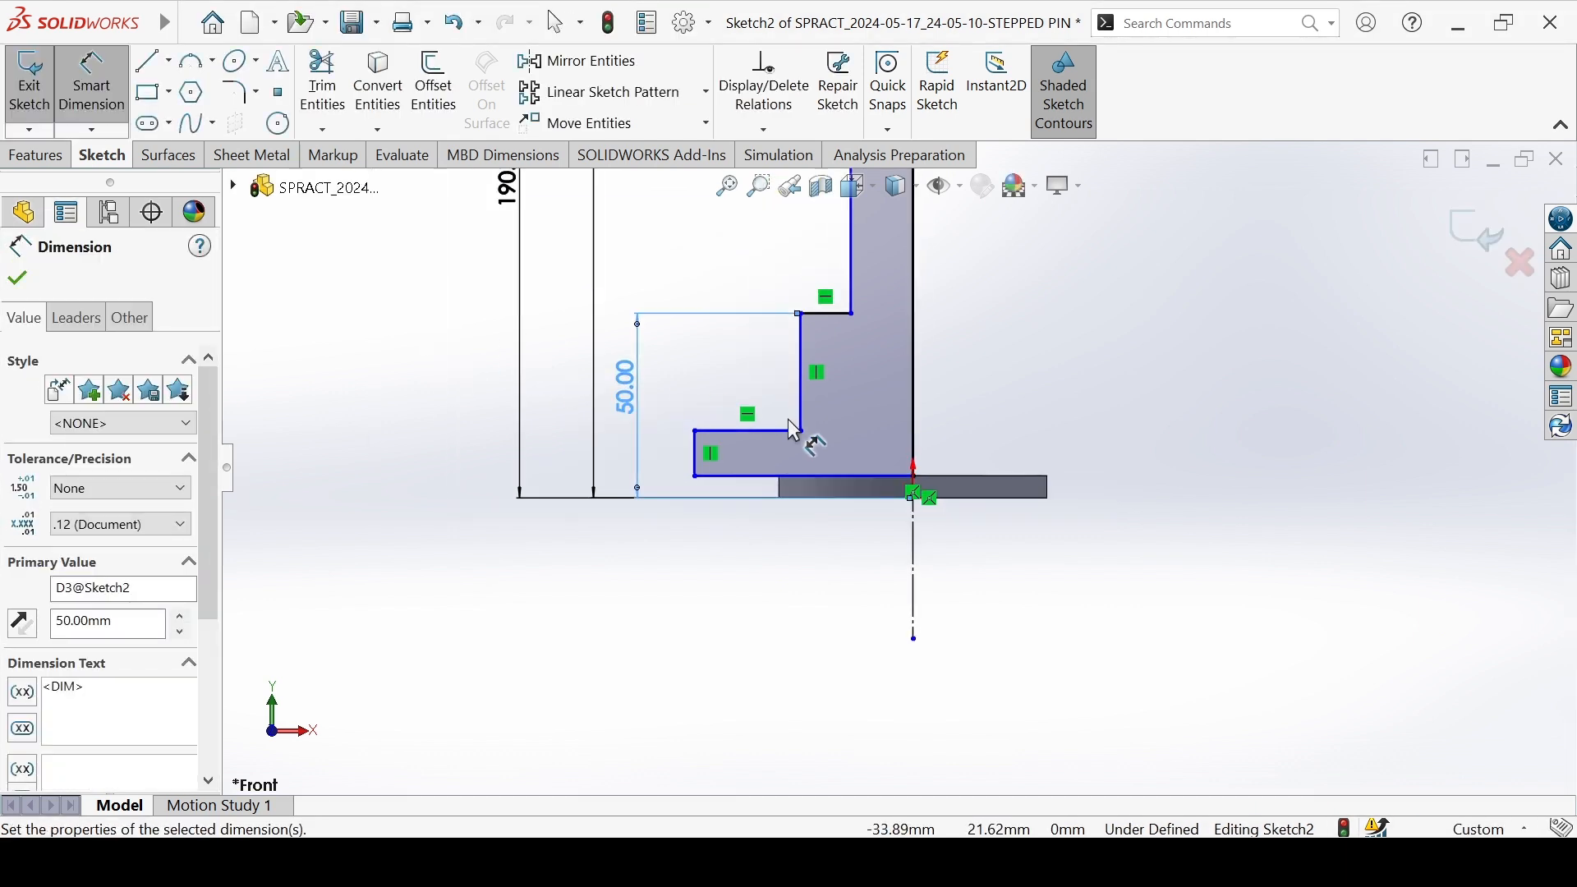
click(763, 430)
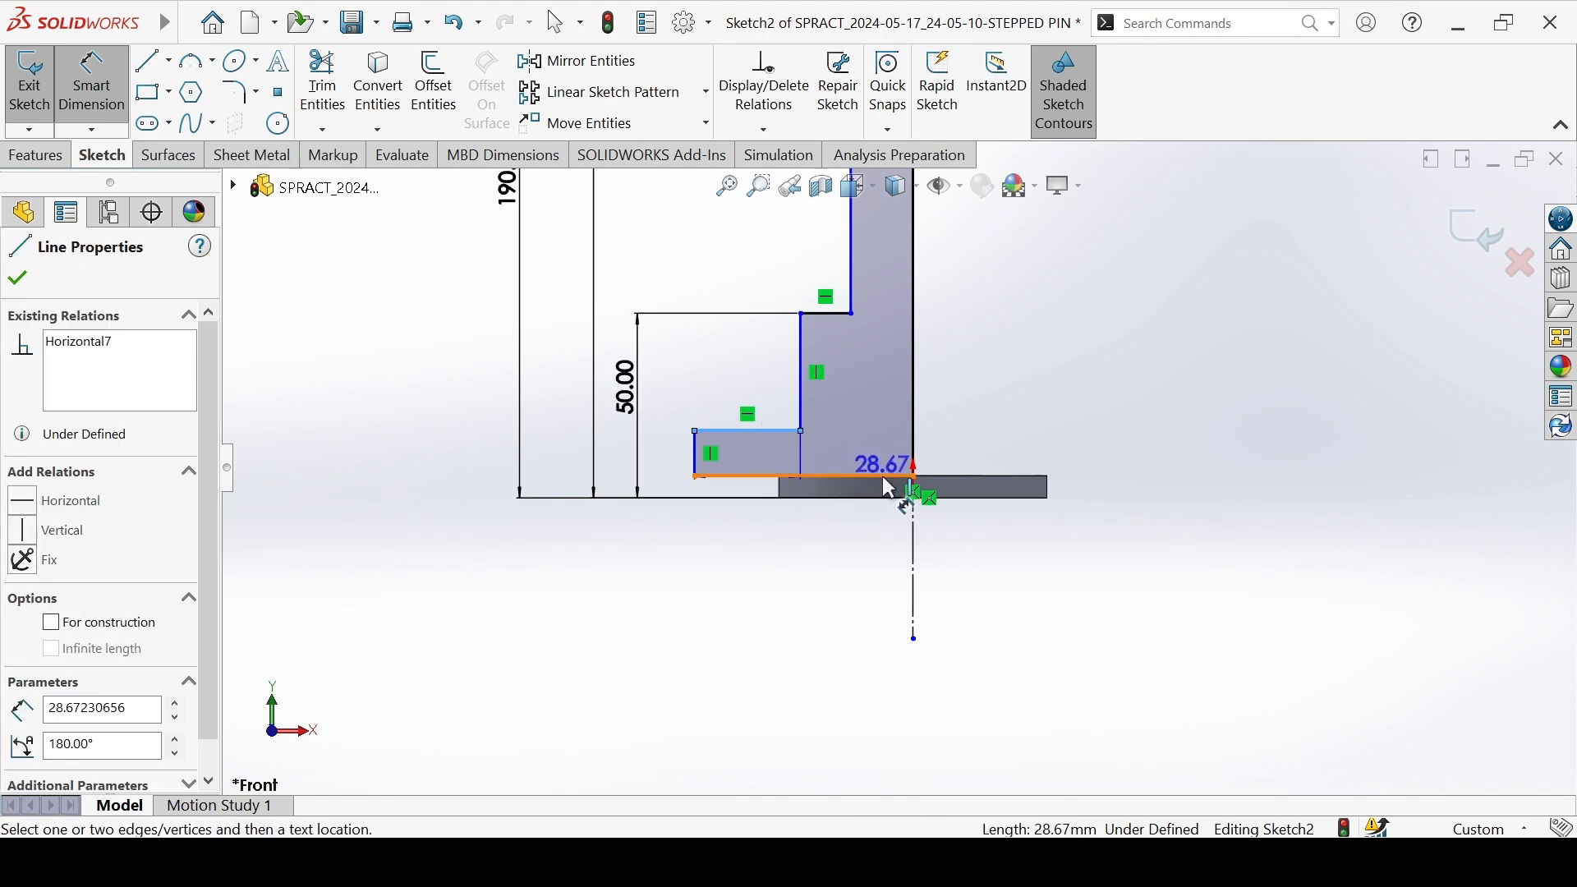
scroll(895, 493, down, 6)
click(990, 538)
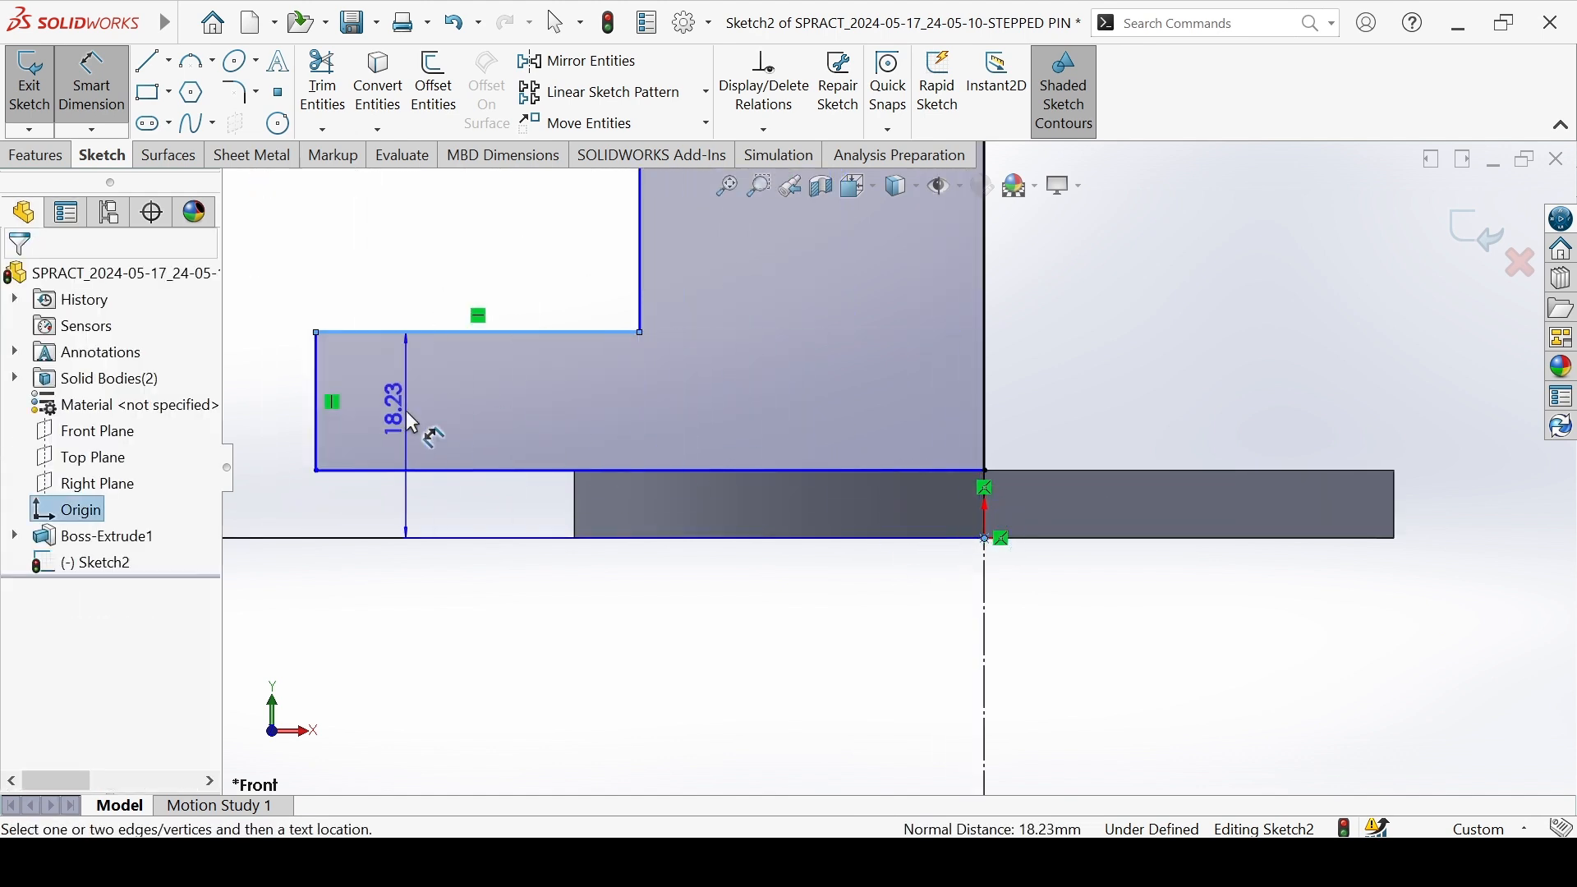
scroll(406, 423, up, 4)
click(570, 426)
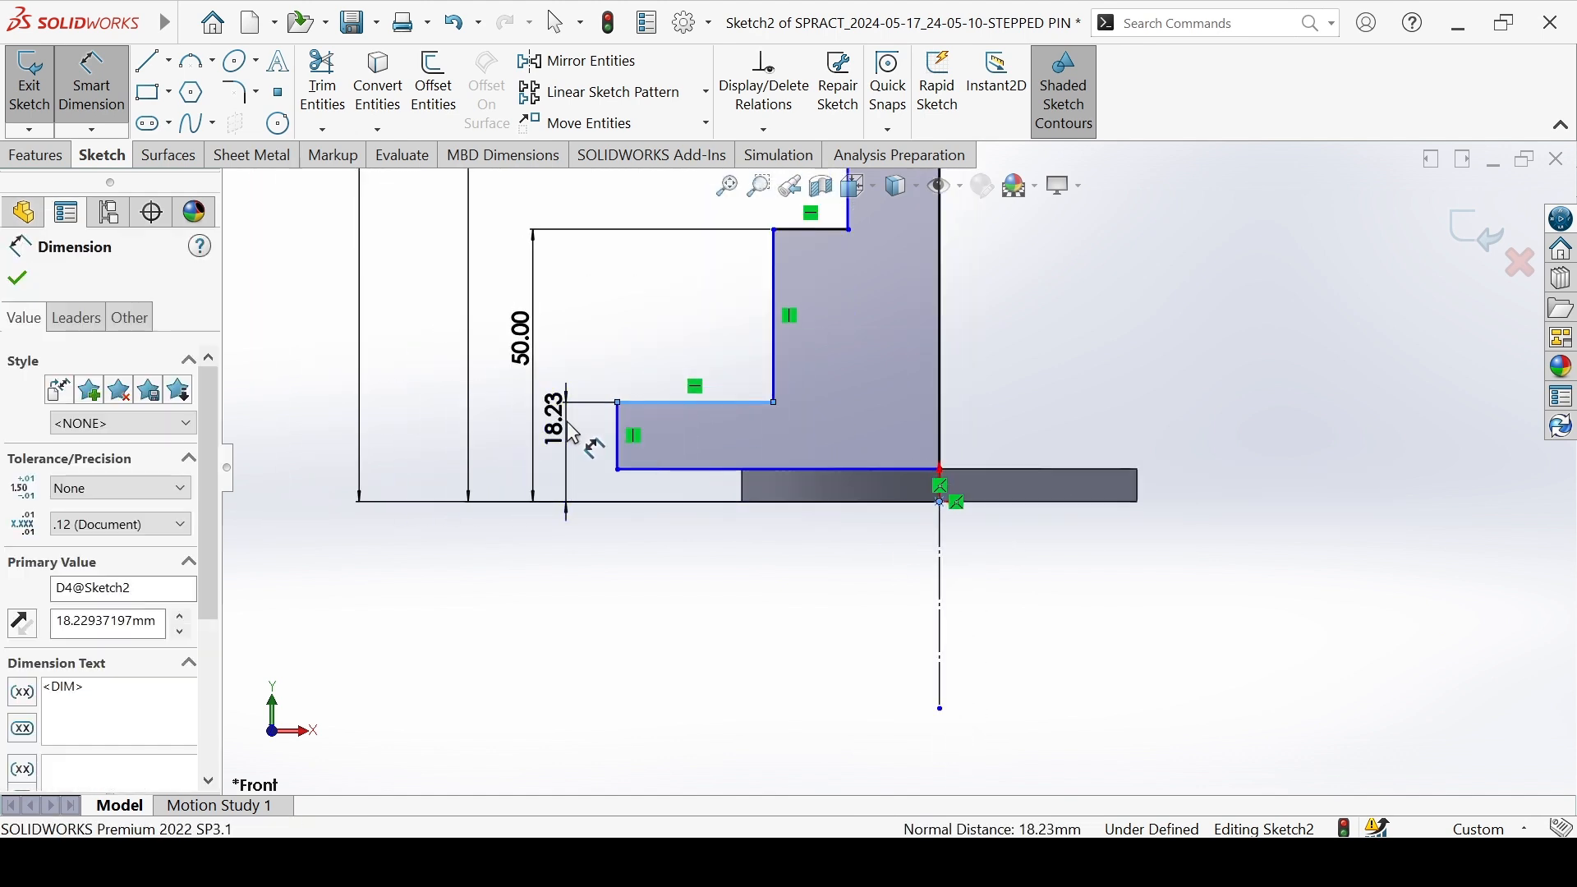
text(18)
key(Return)
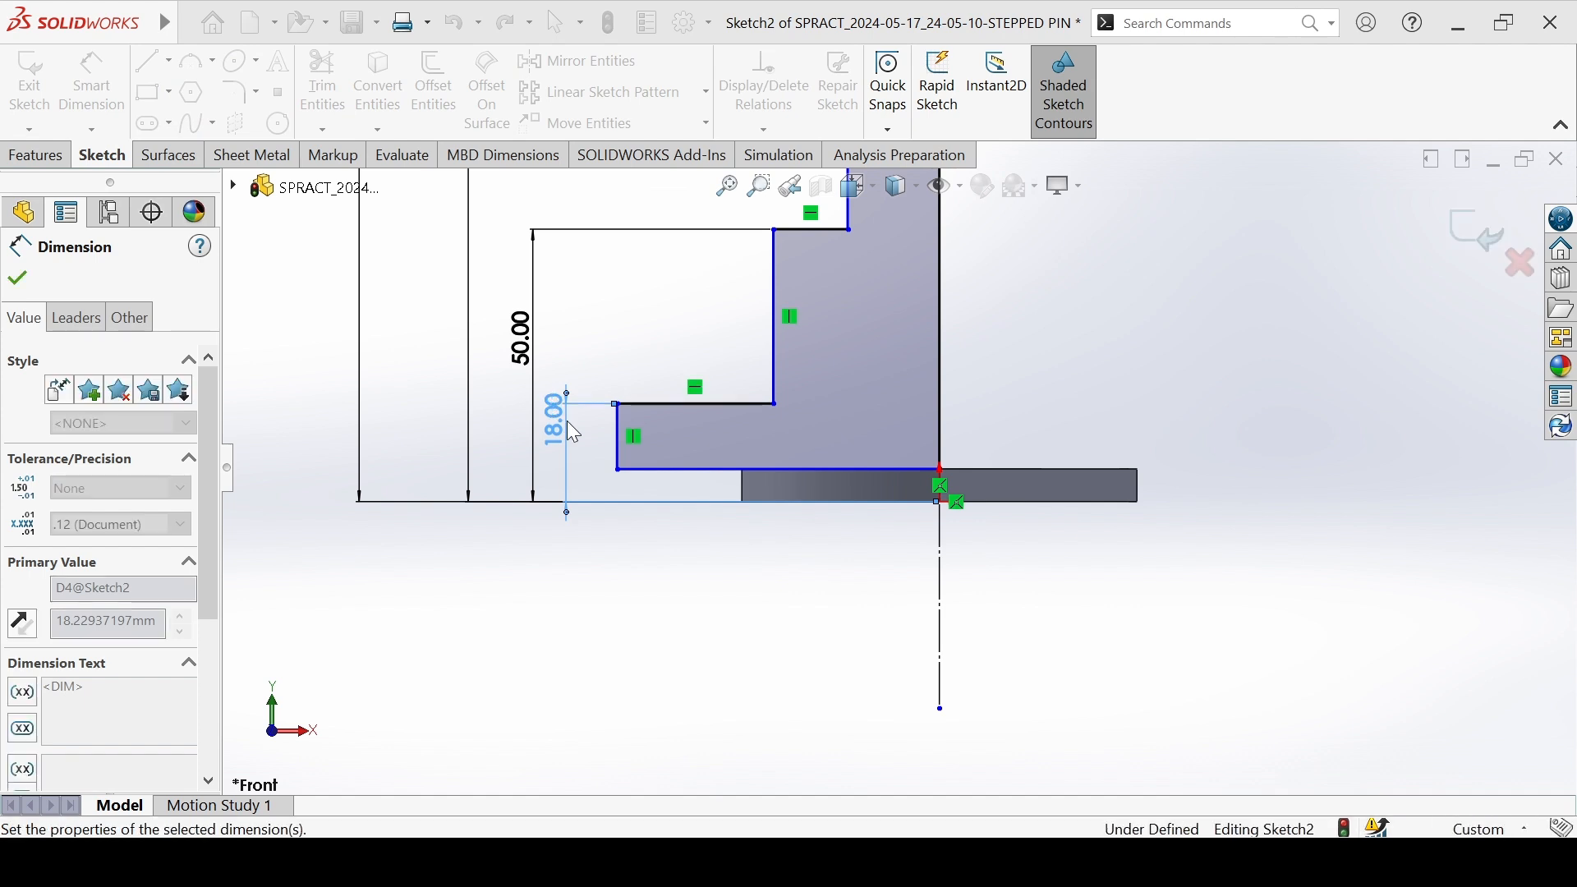
Dimension the widest bottom tier as a 120 mm diameter, measured from its outer vertical edge across the centerline.
scroll(620, 444, up, 3)
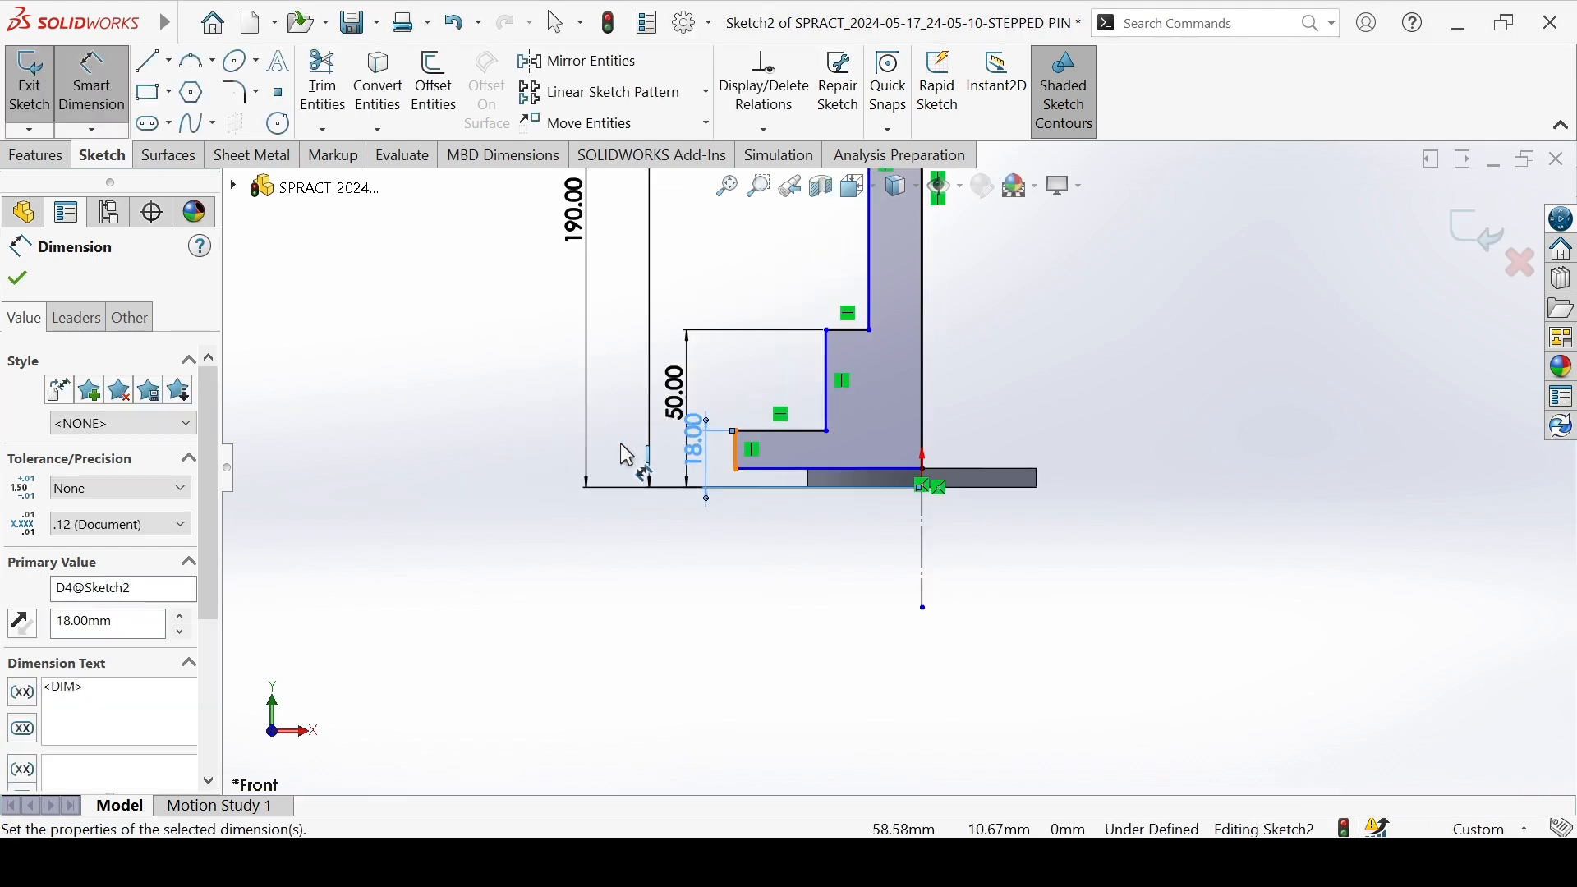
click(738, 451)
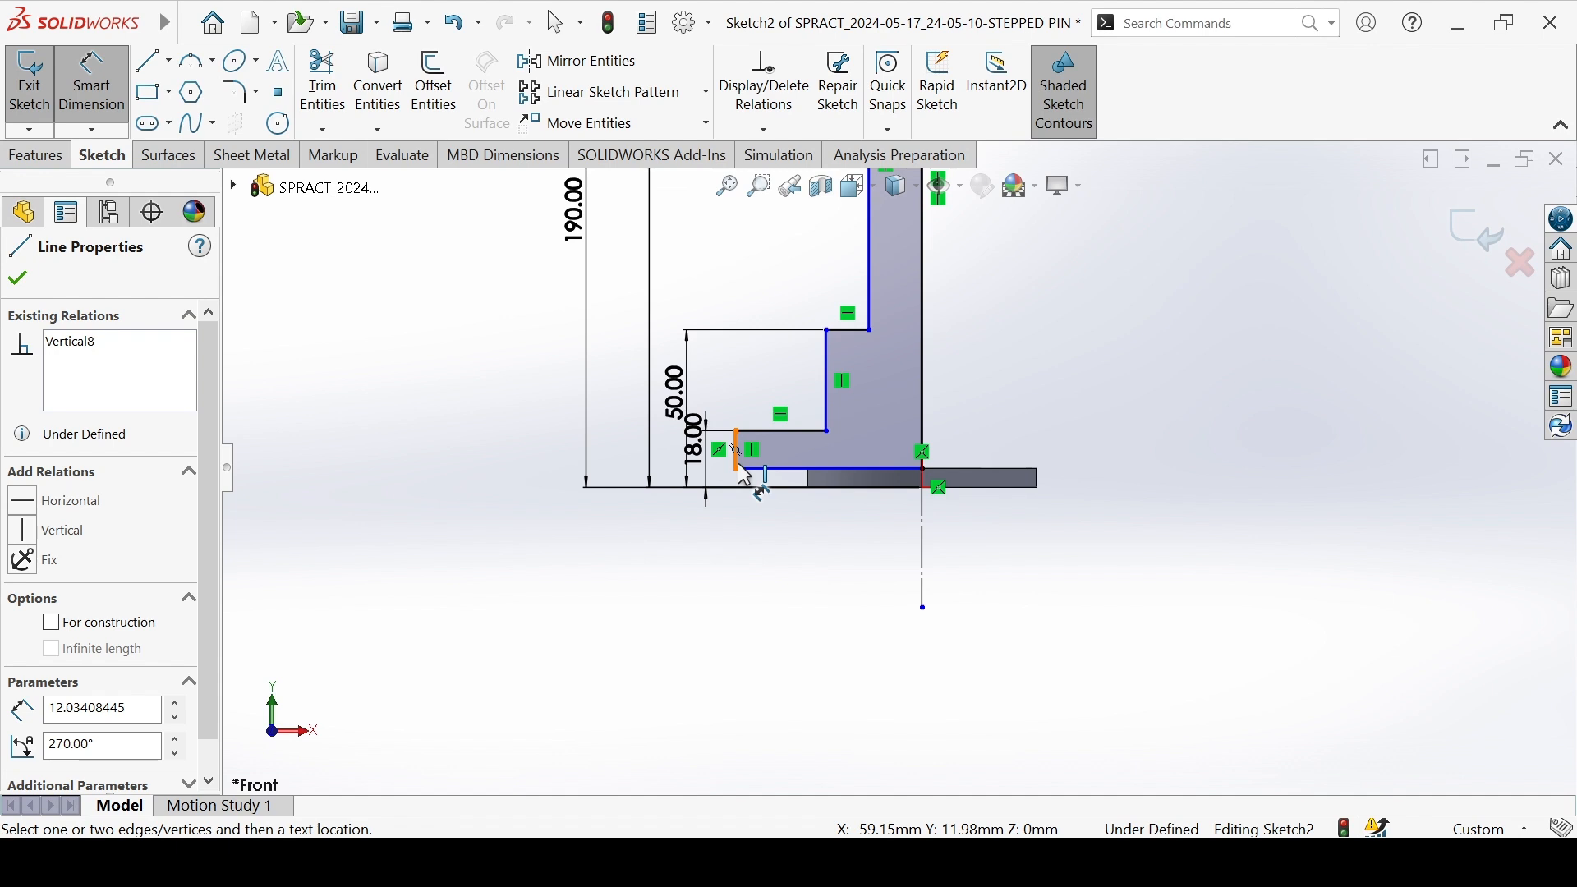
key(Escape)
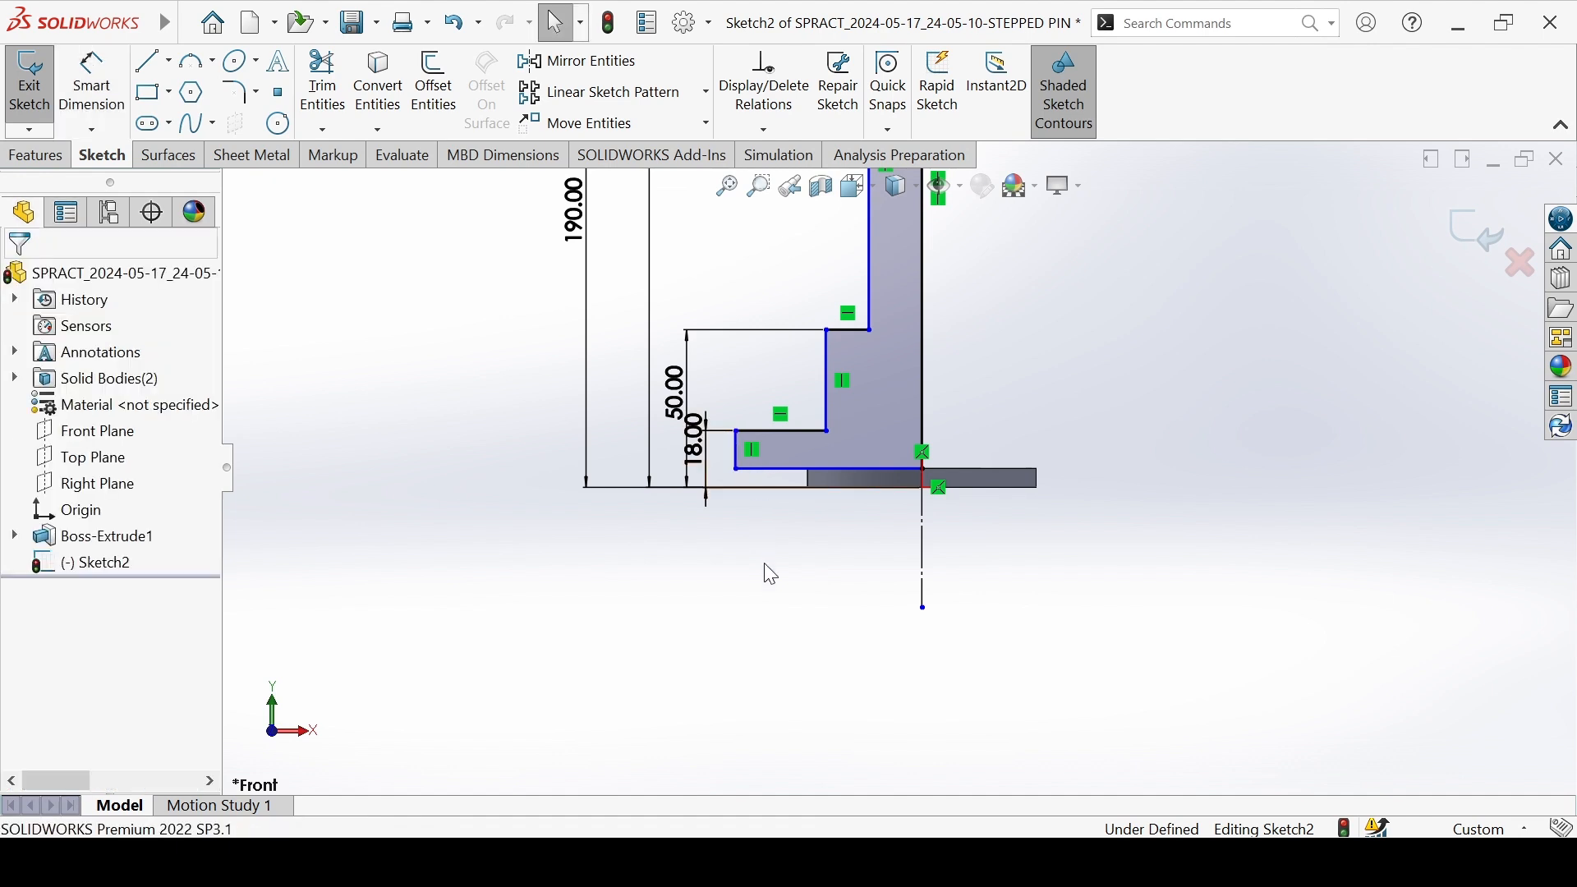
key(Return)
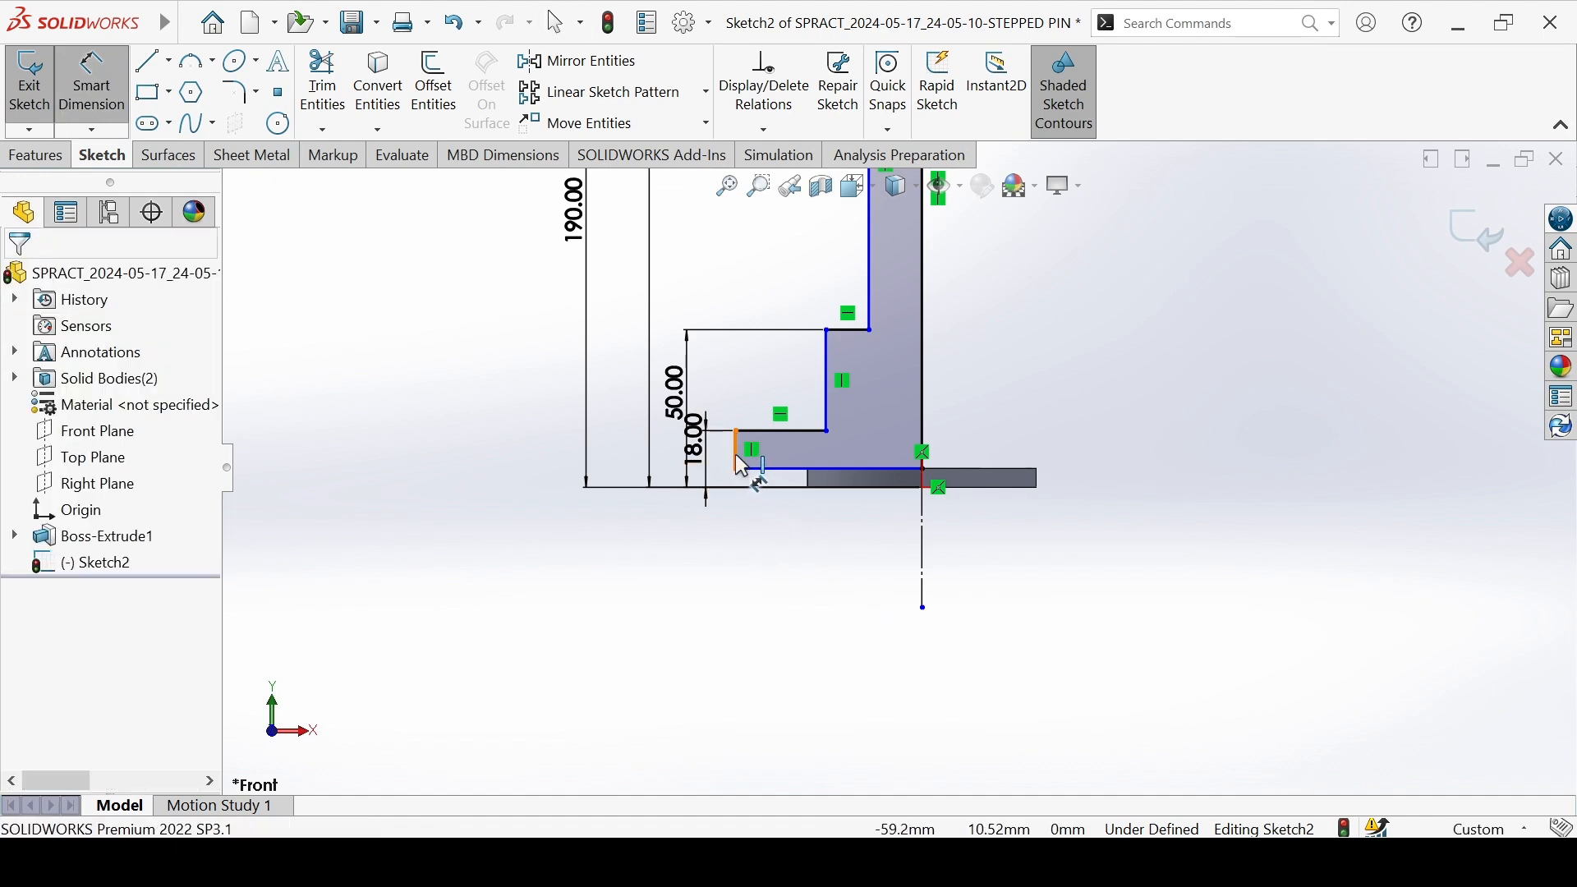
click(742, 466)
click(923, 570)
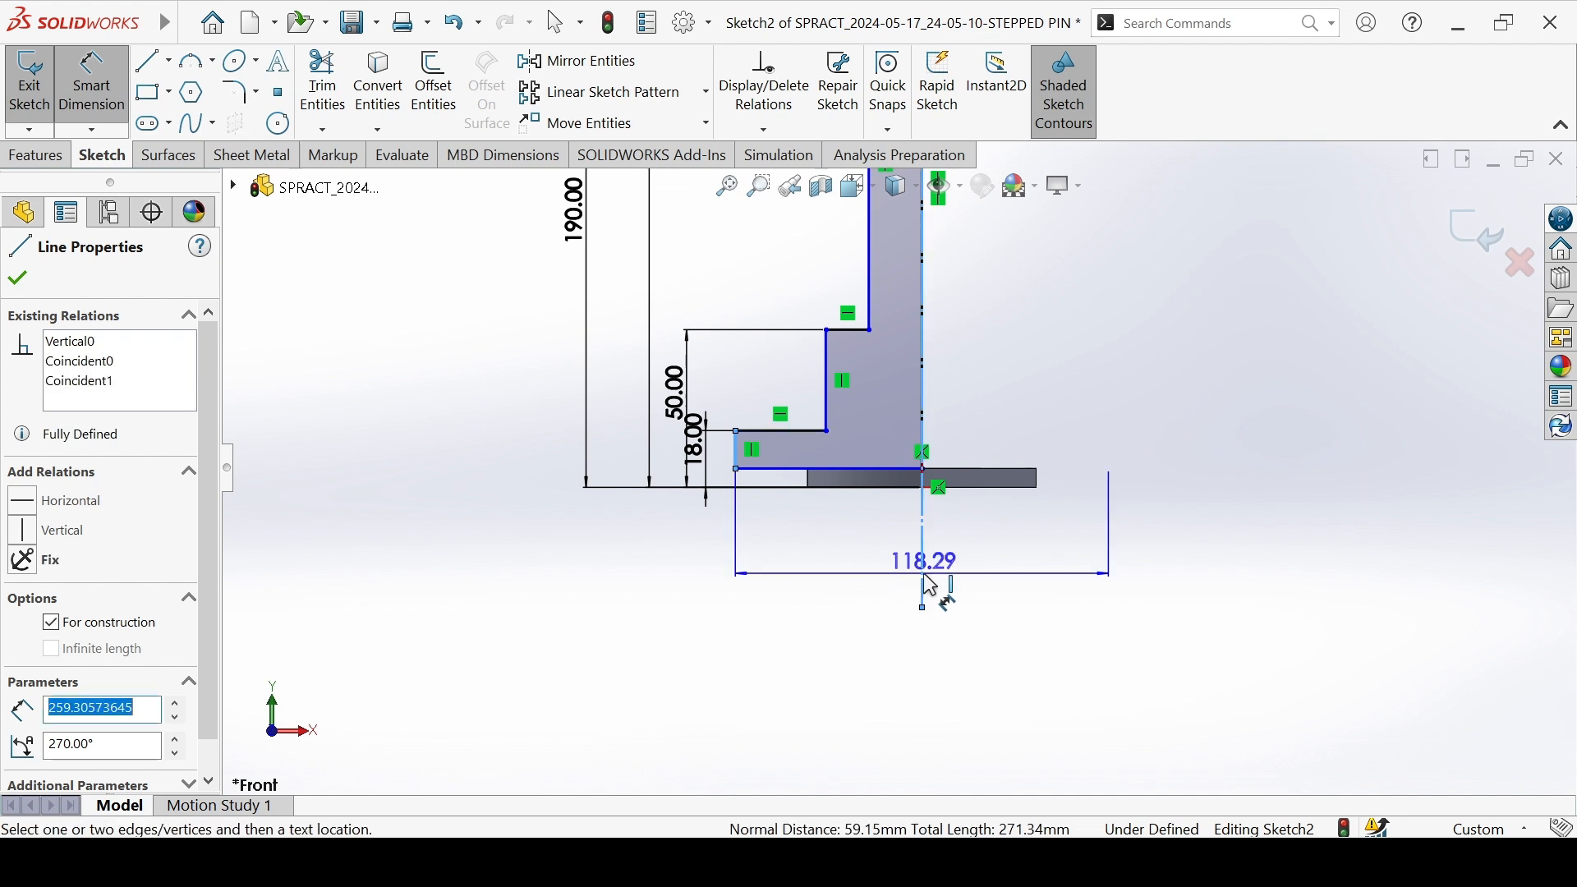
click(1037, 599)
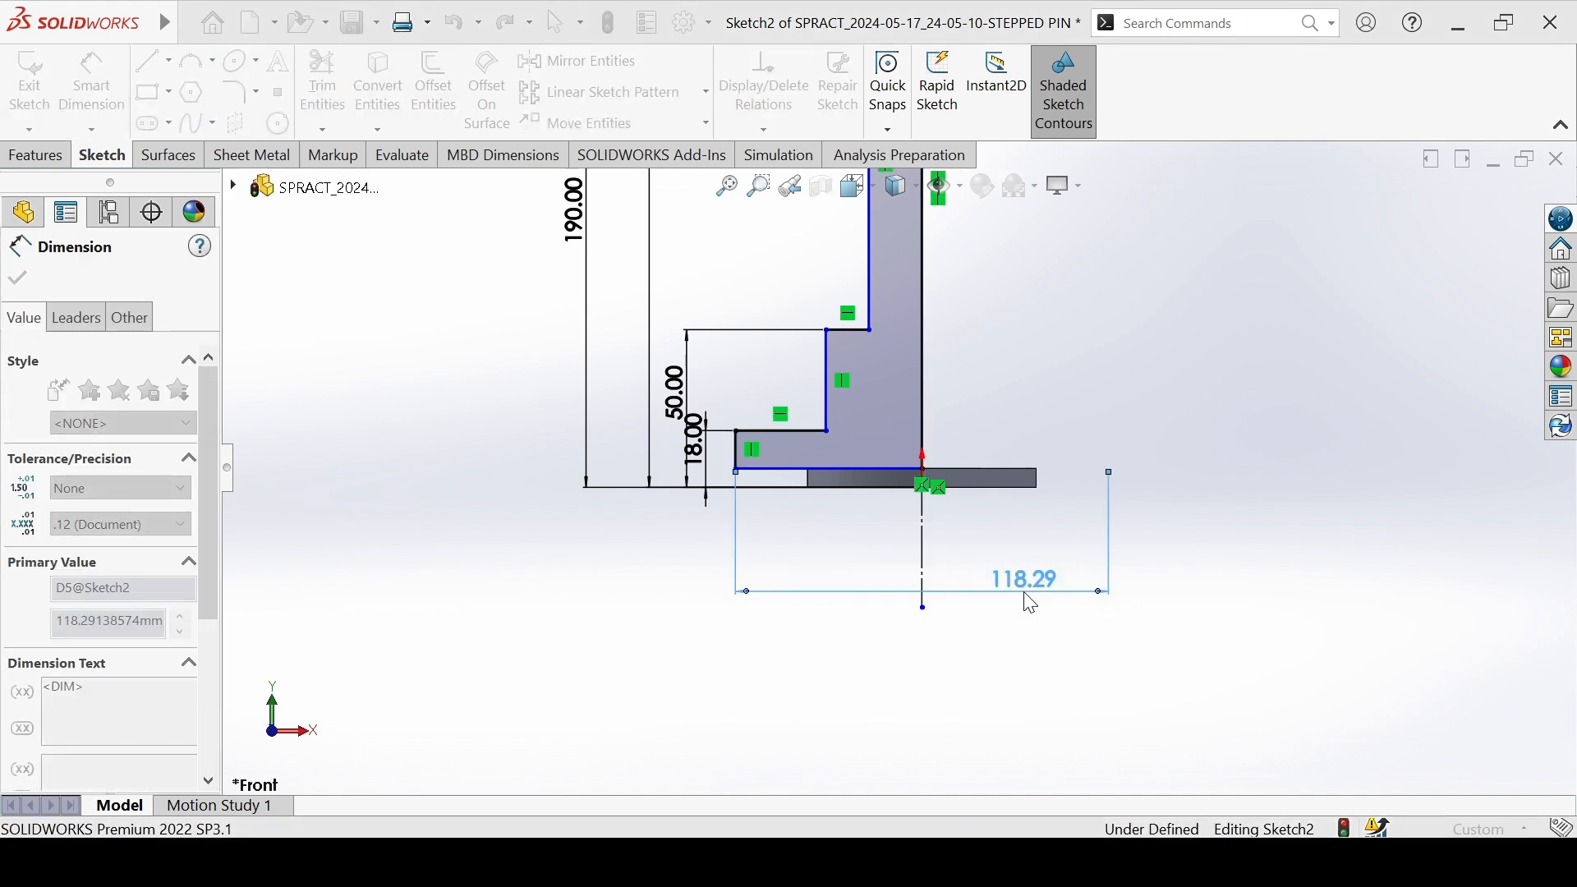
text(120)
key(Return)
click(1221, 478)
key(f)
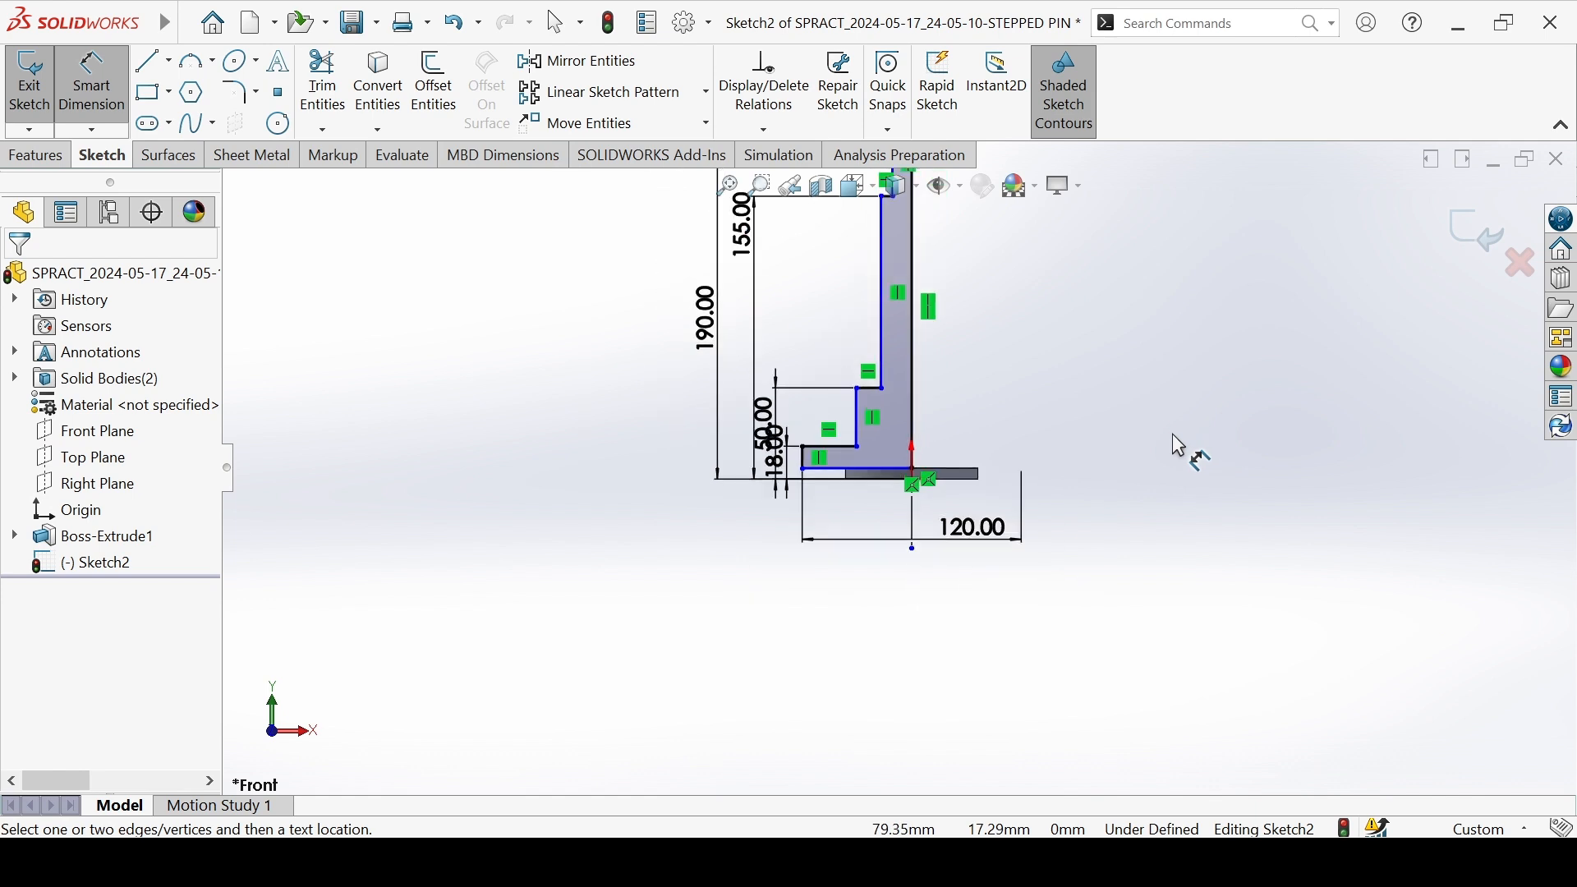
Space out the height dimensions by moving the 50 mm and 18 mm ones farther from the profile.
scroll(859, 383, down, 3)
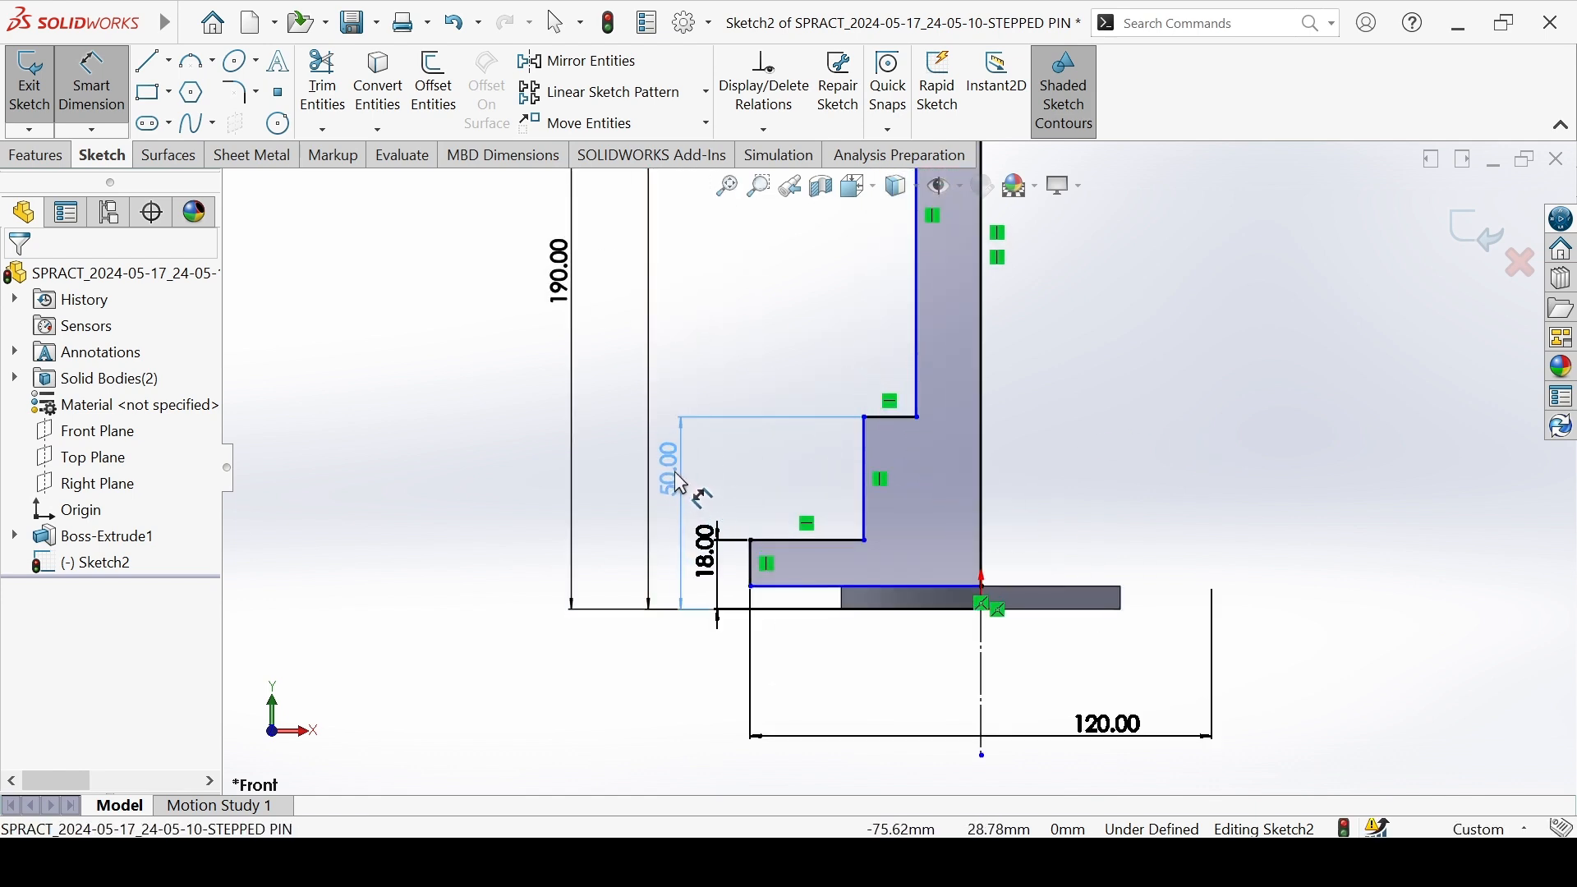
mouse_move(681, 482)
mouse_down()
mouse_move(618, 443)
mouse_move(615, 456)
mouse_up()
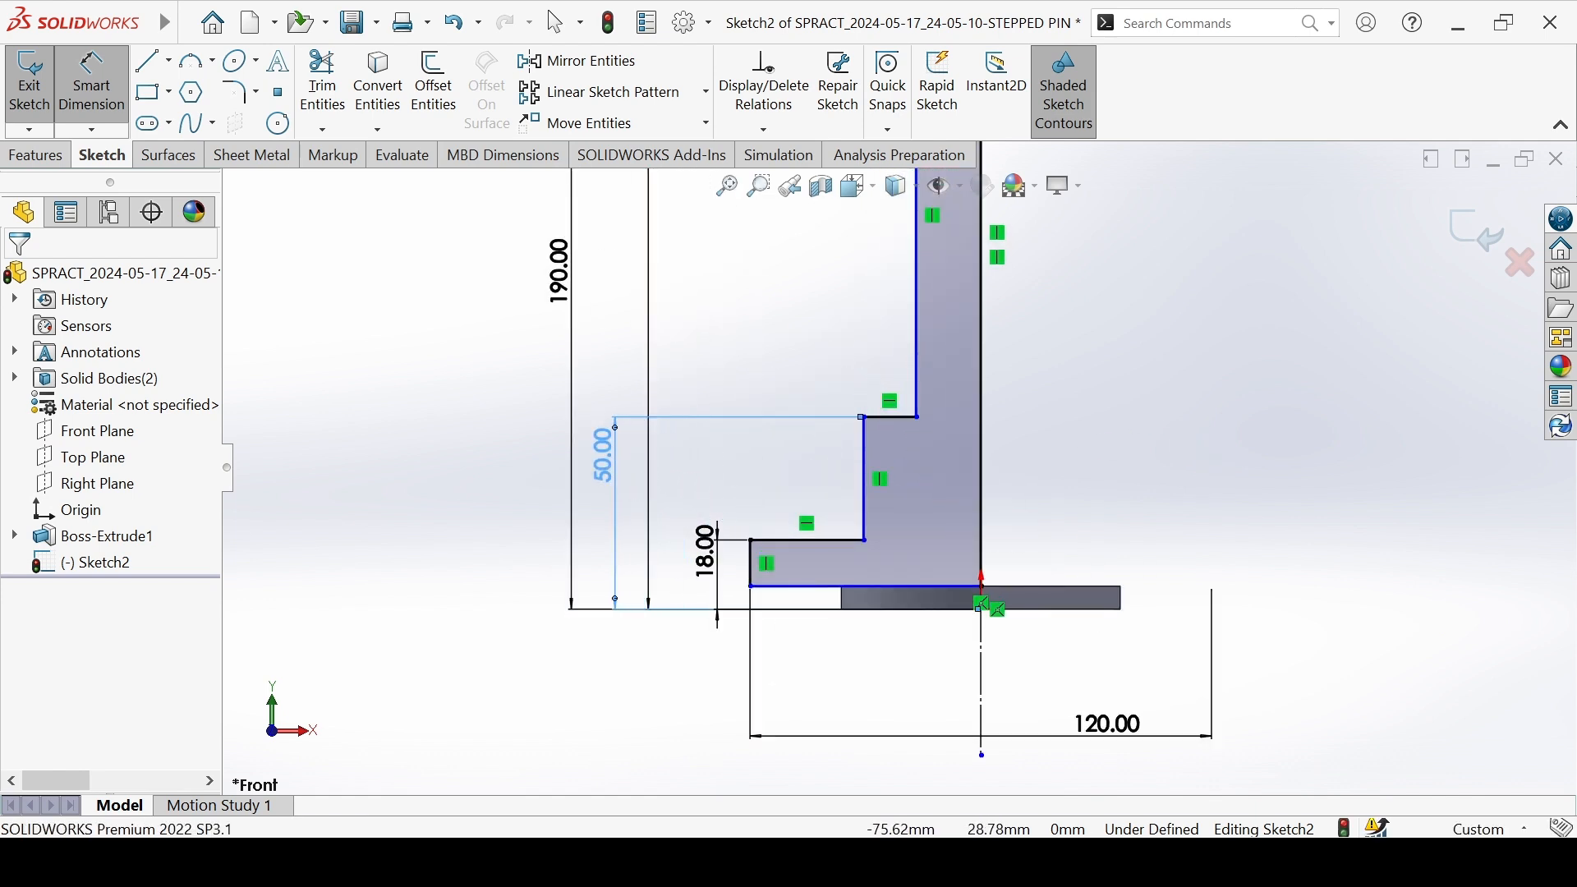
click(680, 565)
click(1302, 545)
key(f)
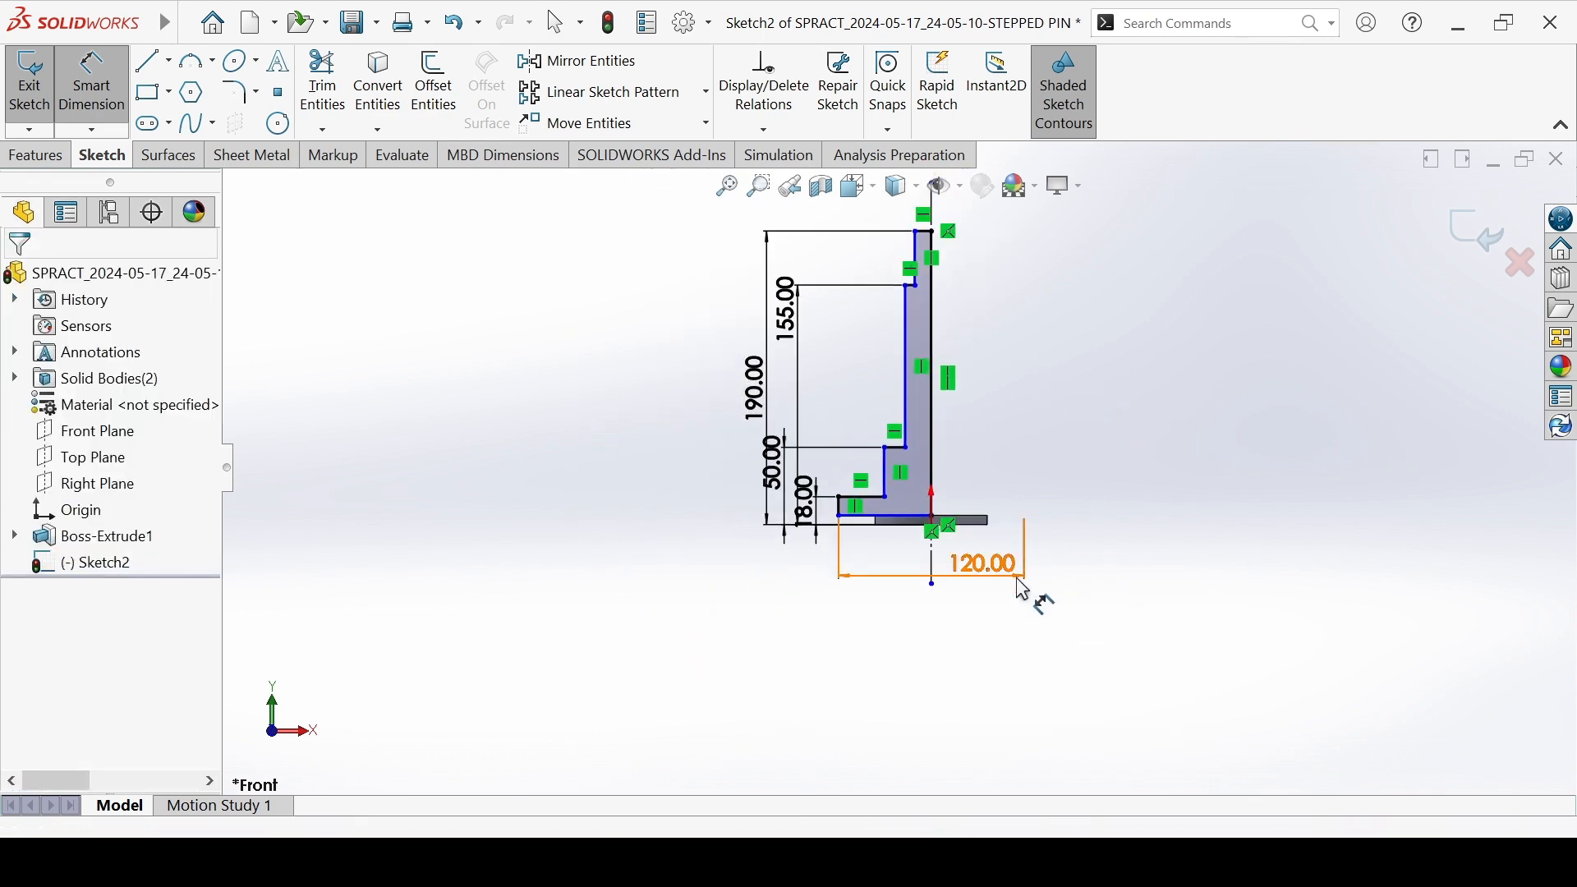
Dimension the second tier from the base as a 70 mm diameter across the centerline.
scroll(933, 317, down, 5)
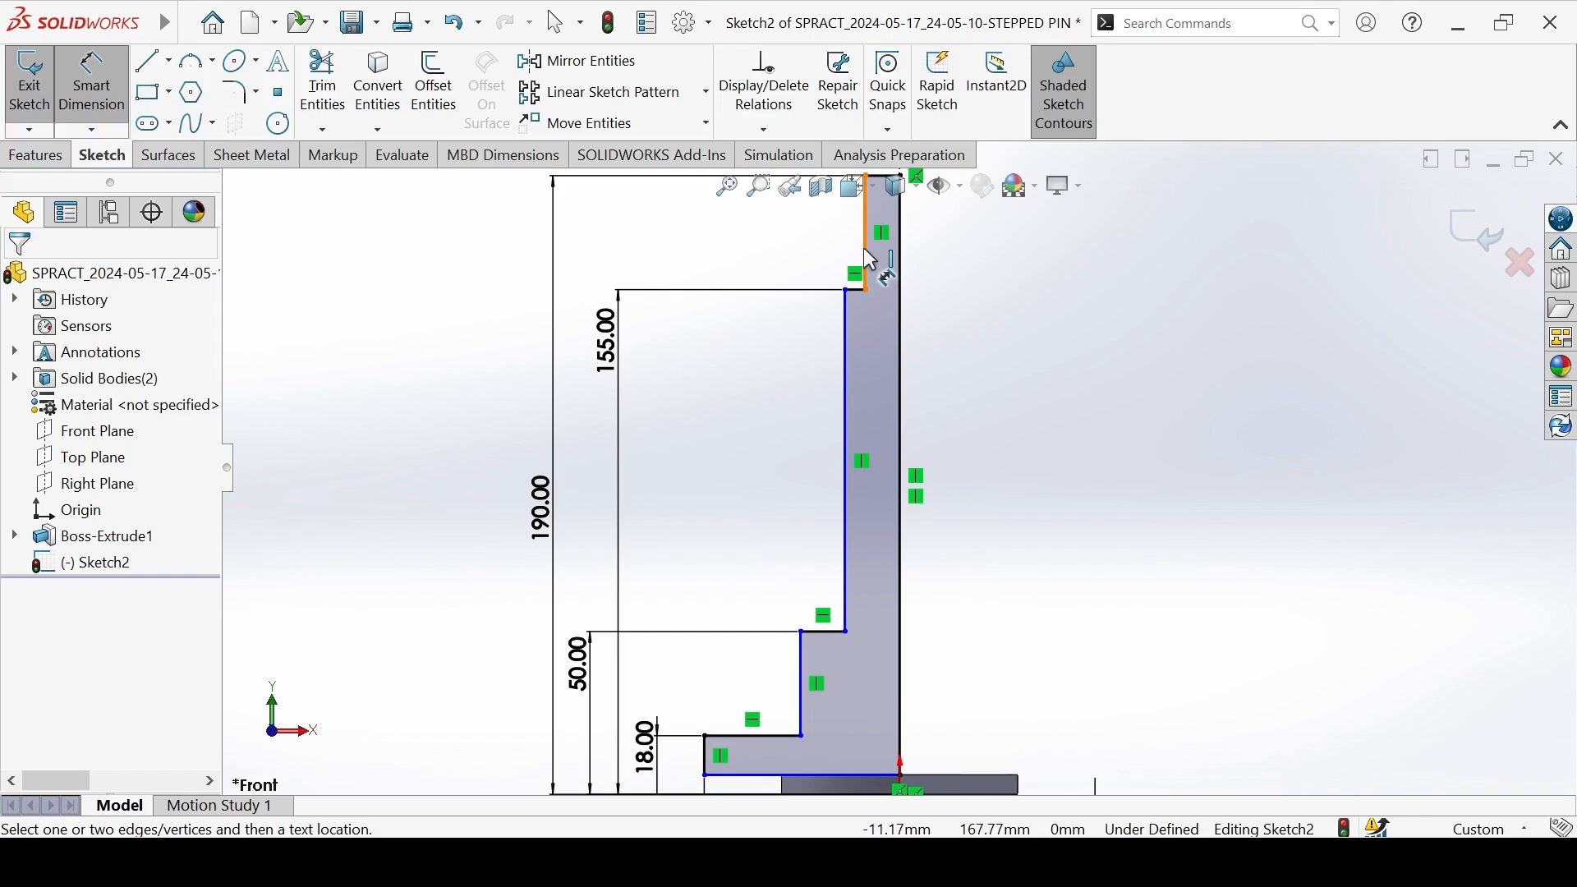
scroll(872, 259, up, 5)
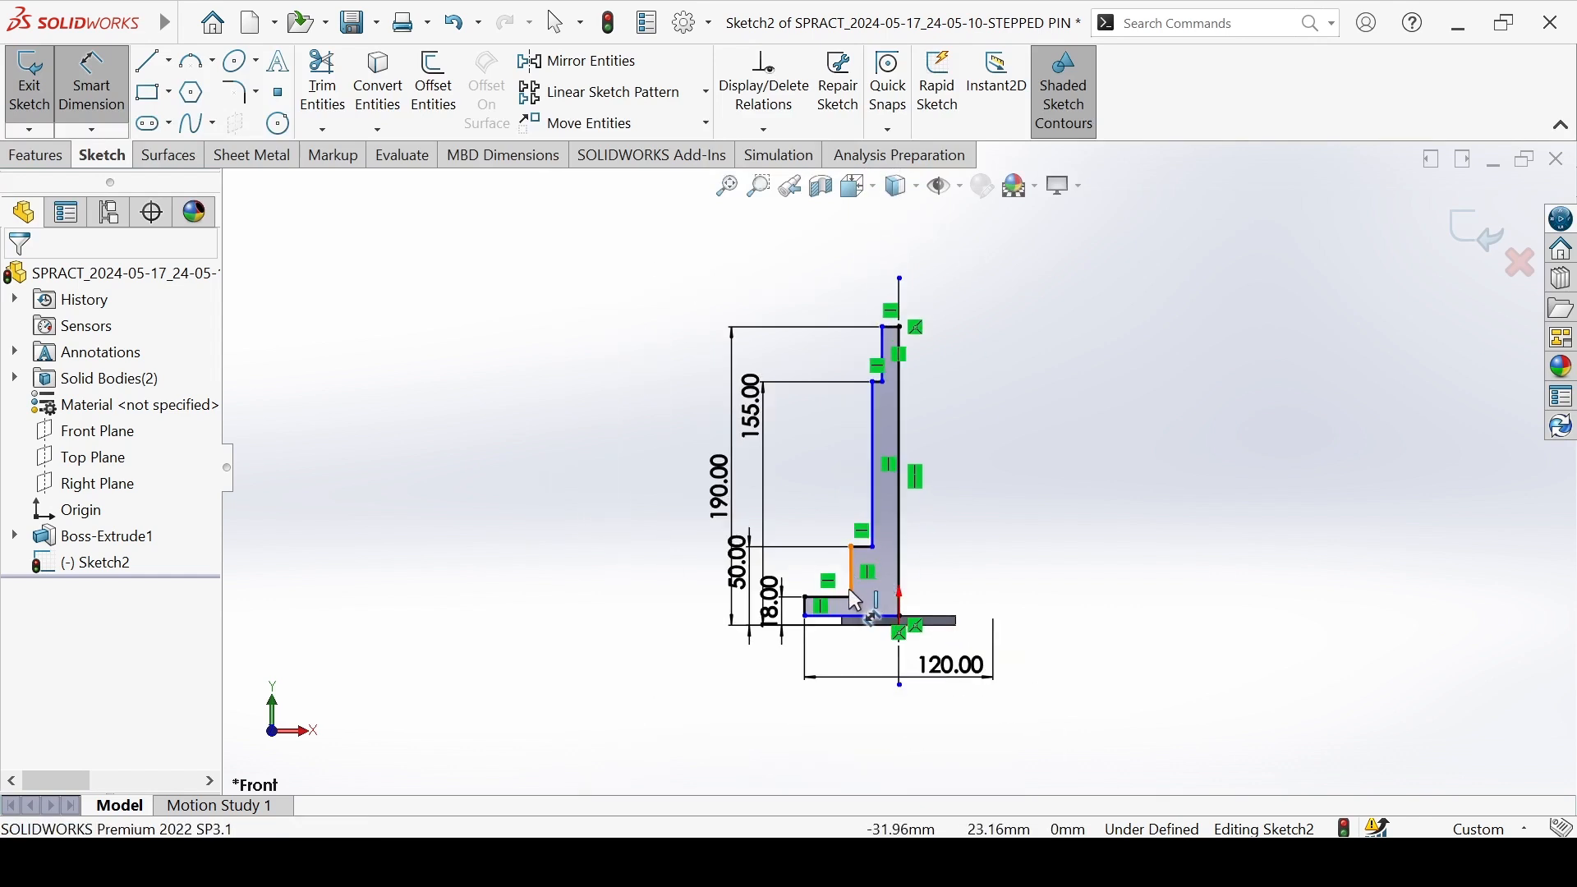
click(853, 598)
click(901, 645)
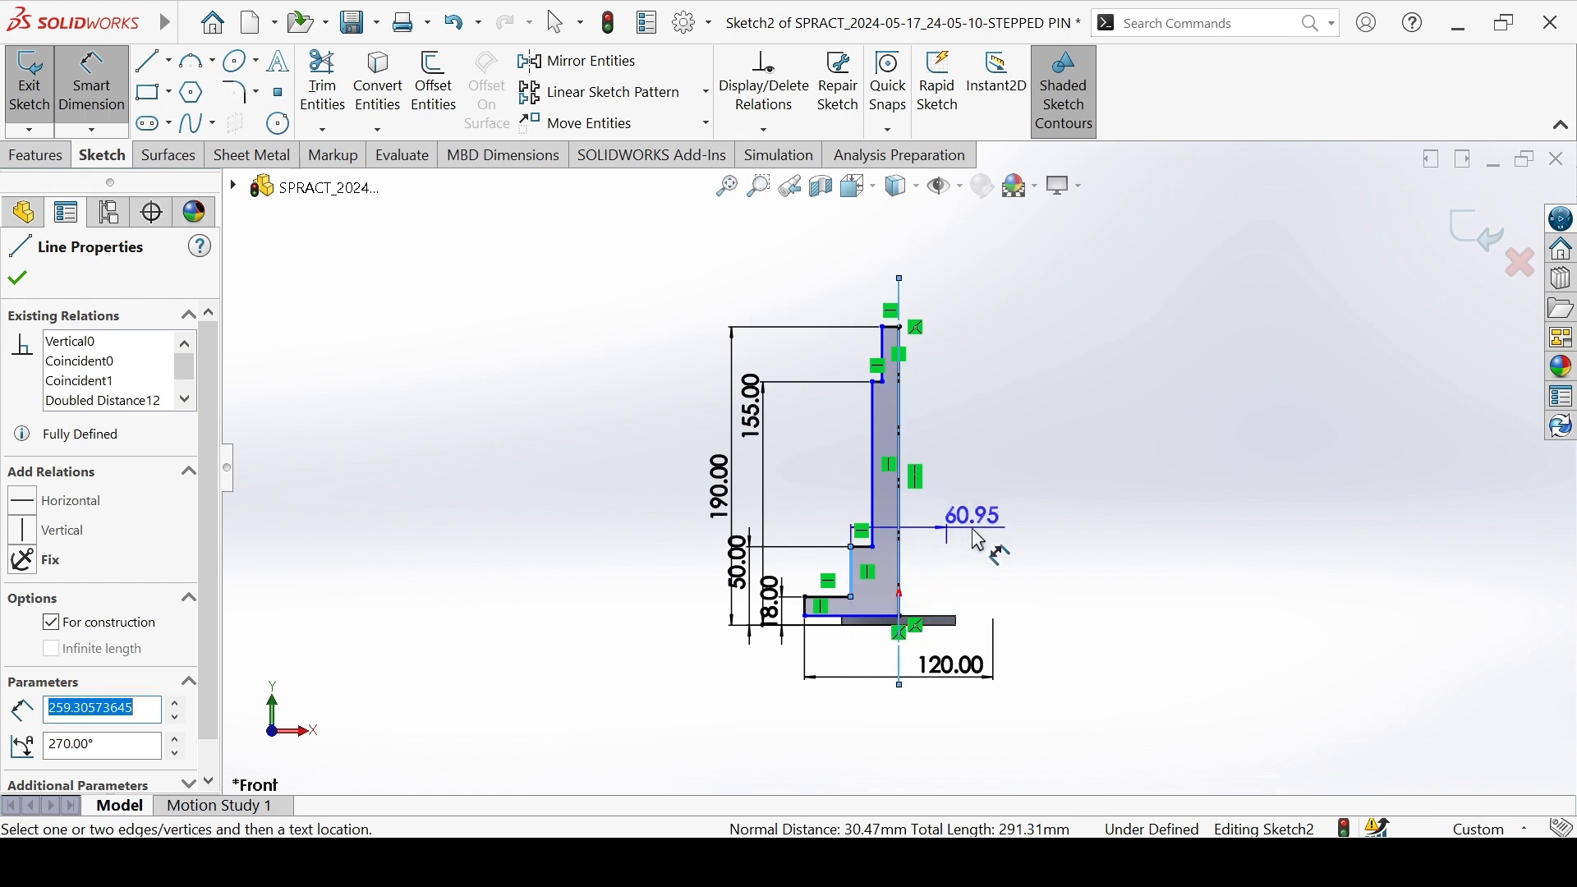
click(989, 515)
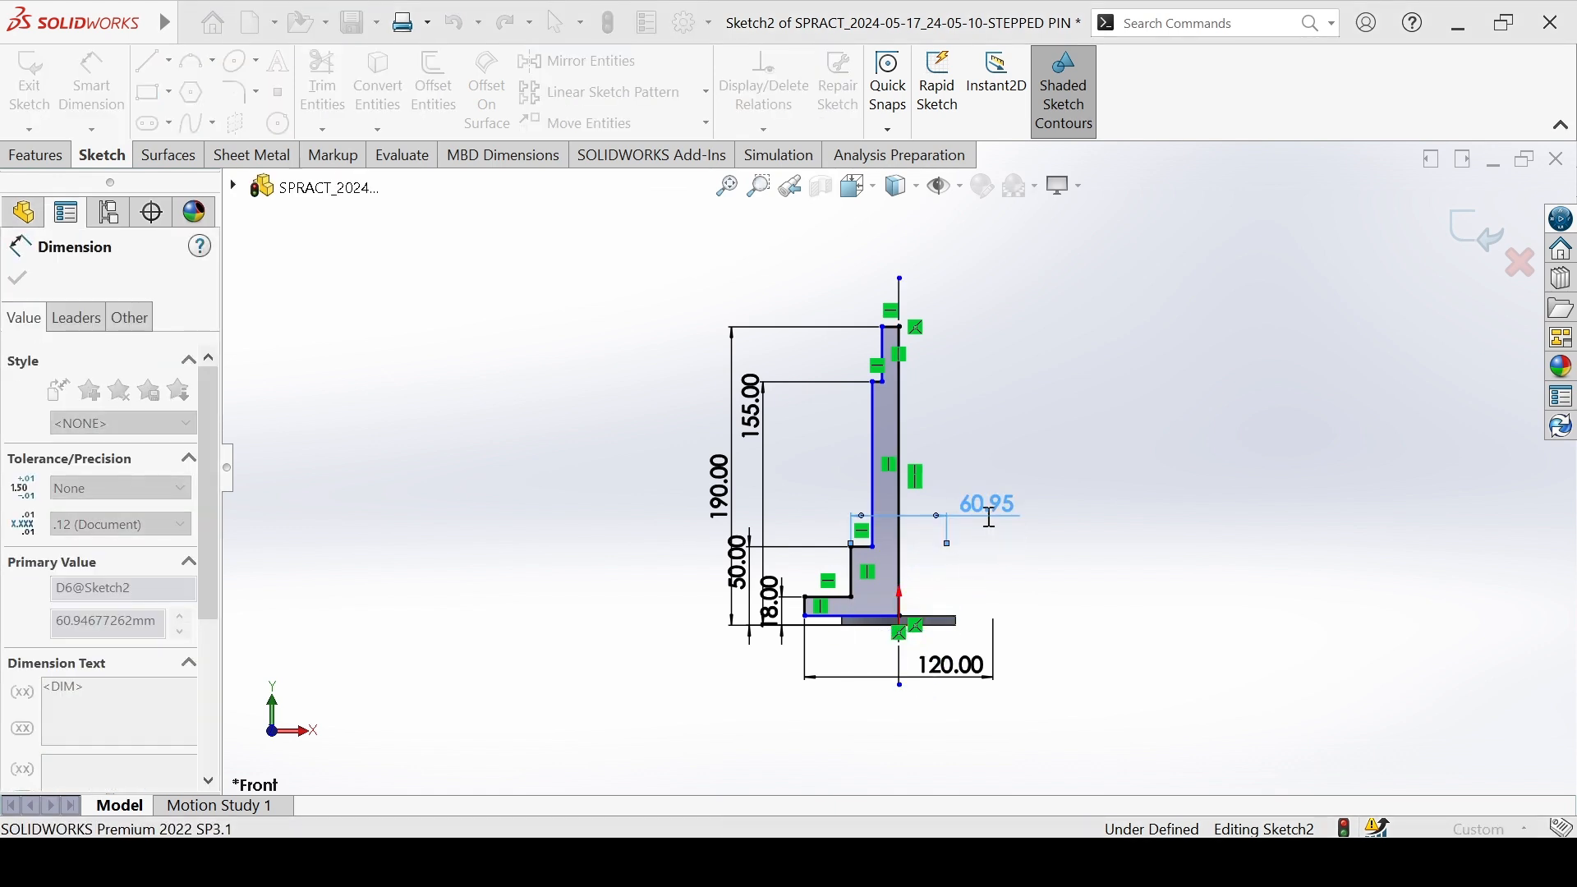
text(70)
key(Return)
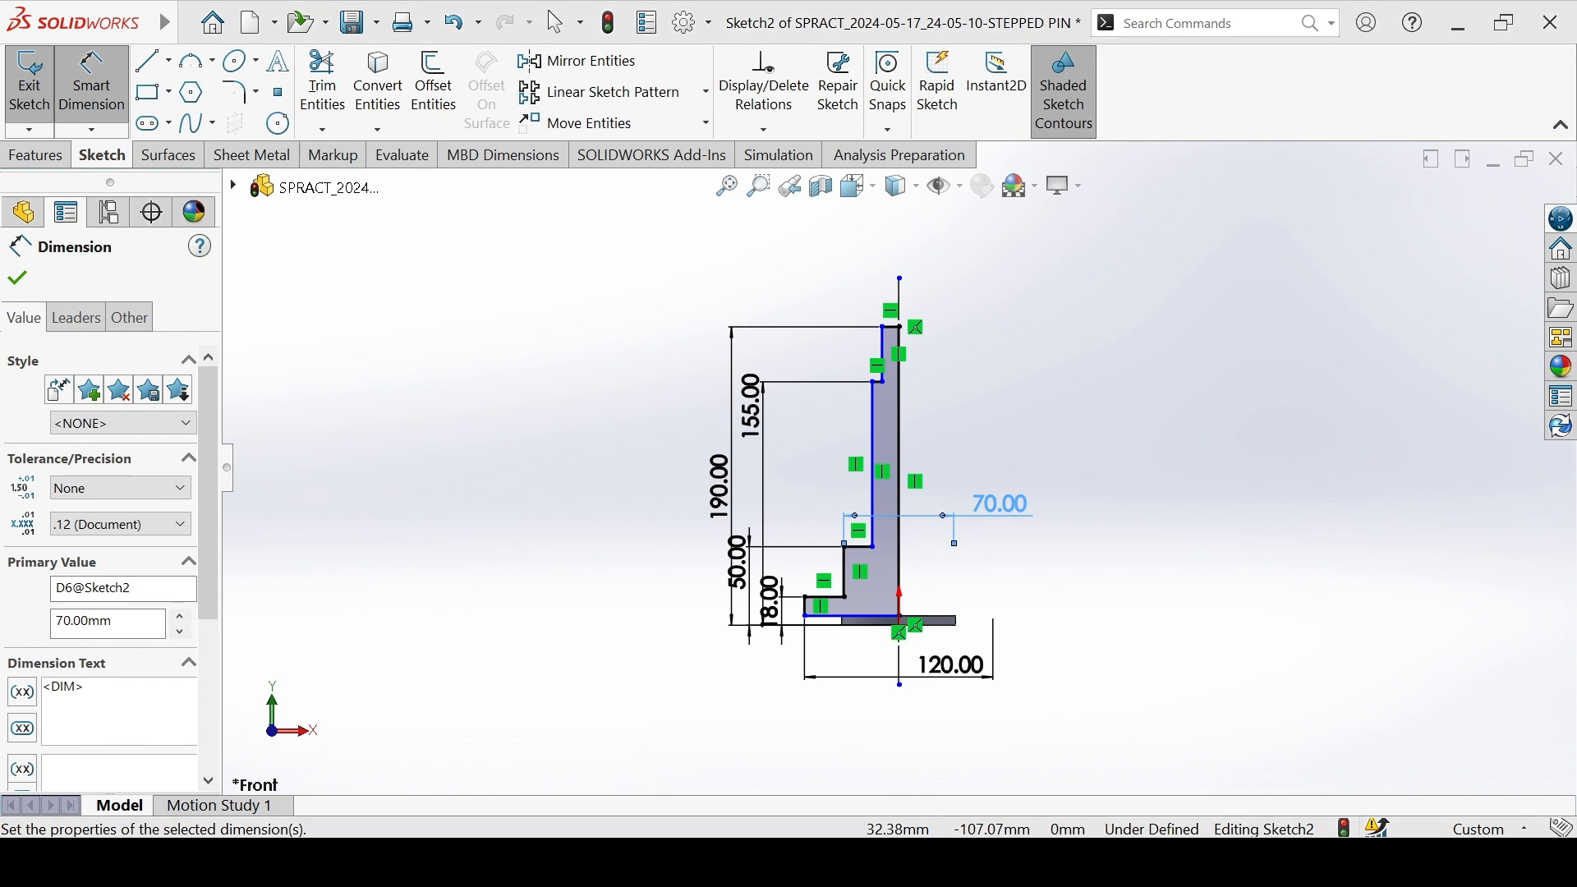
Dimension the long third tier as a 44 mm diameter across the centerline.
scroll(899, 379, down, 2)
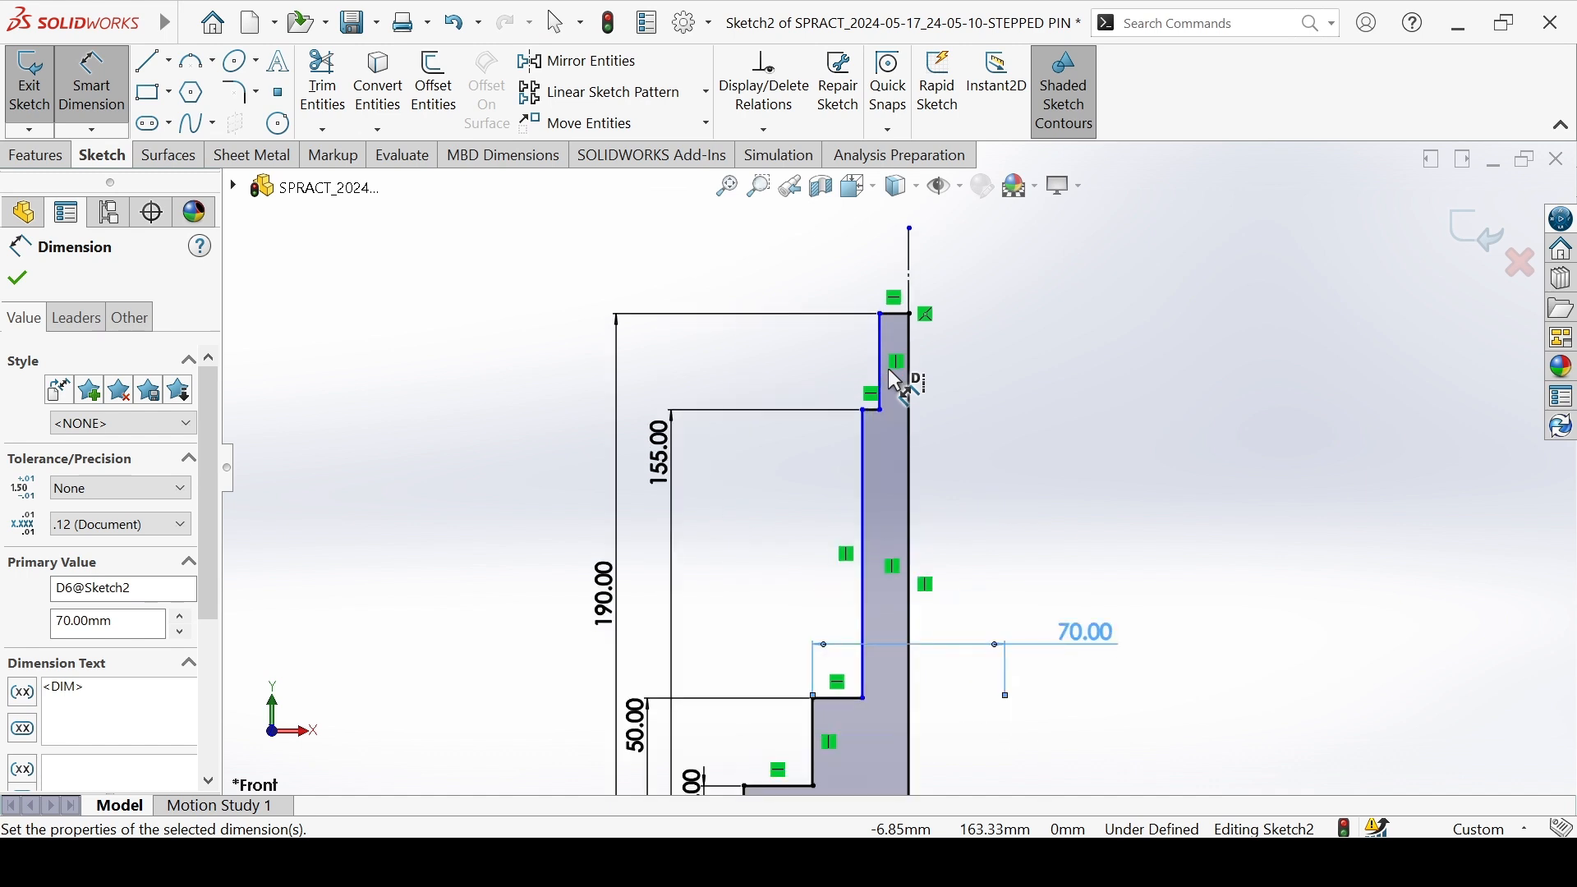
click(862, 468)
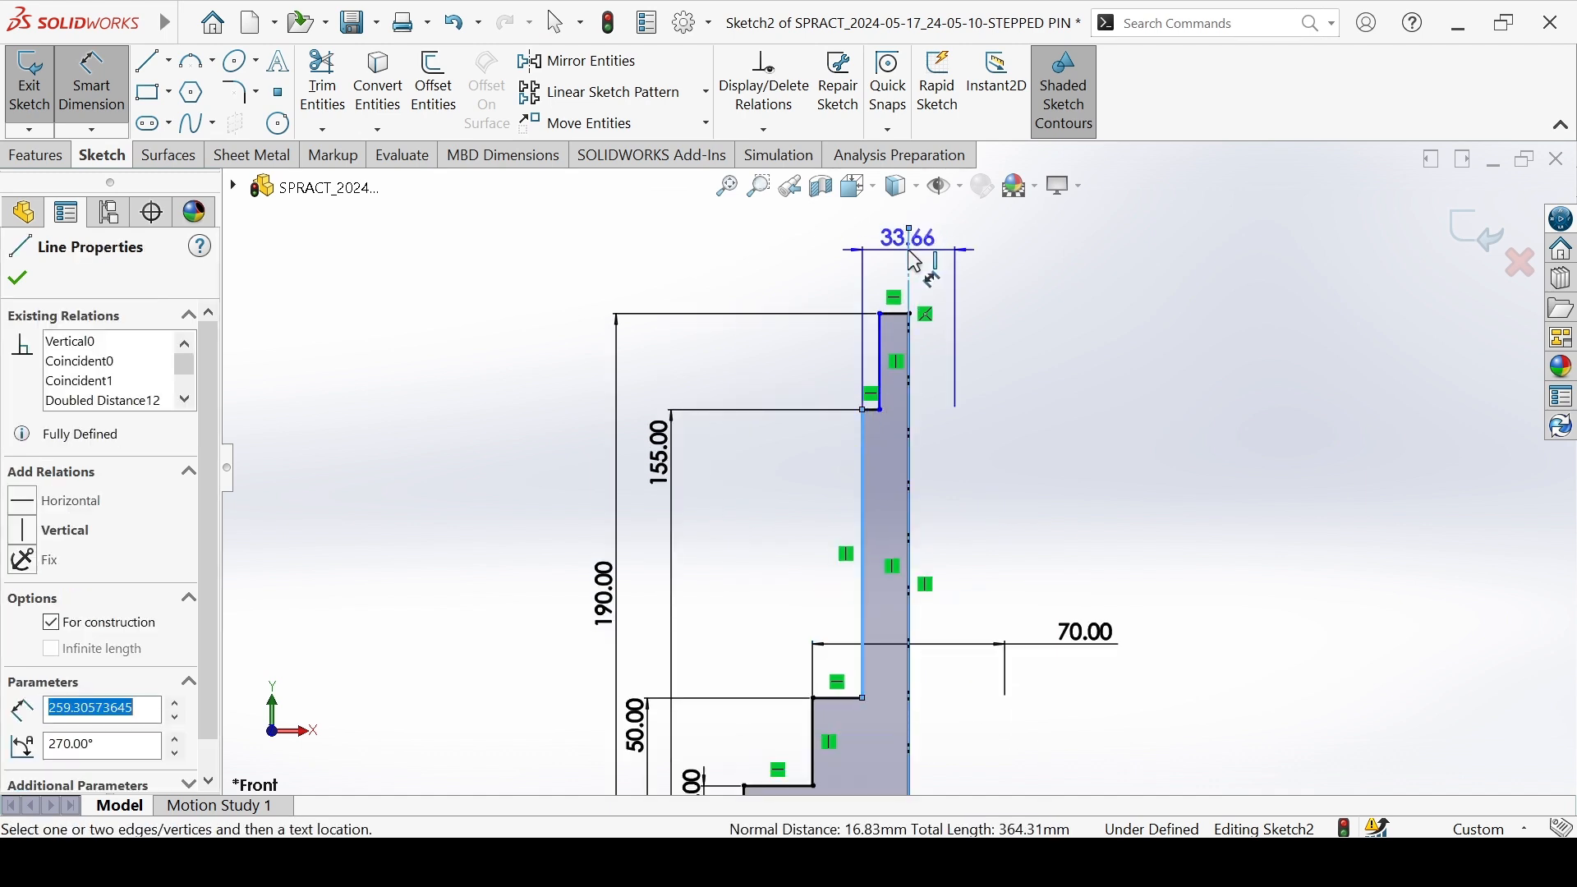
click(1004, 281)
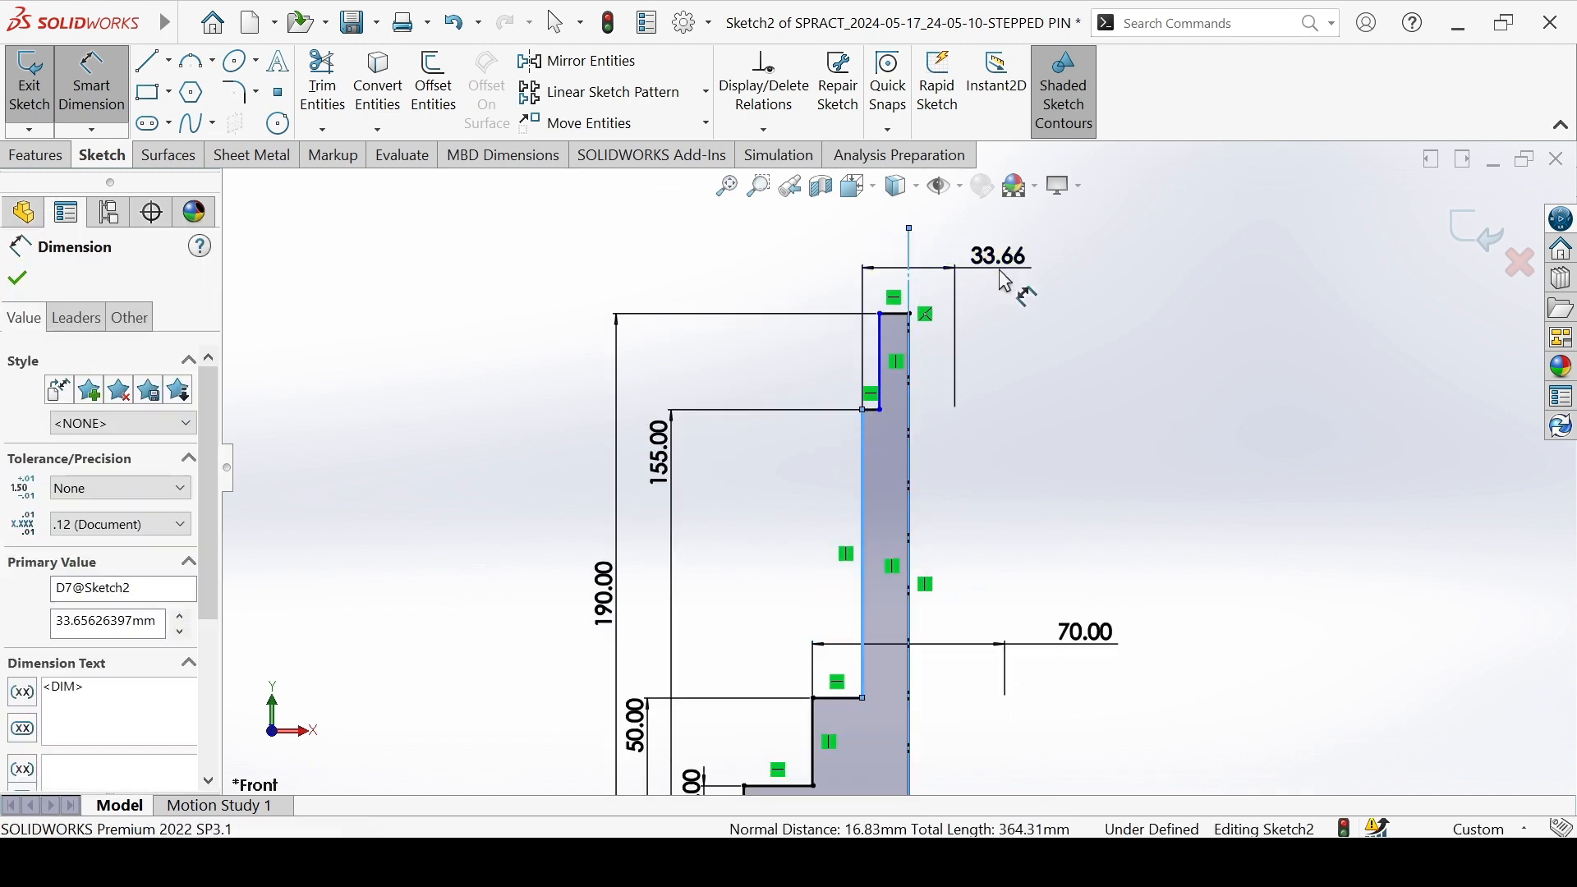
text(44)
key(Return)
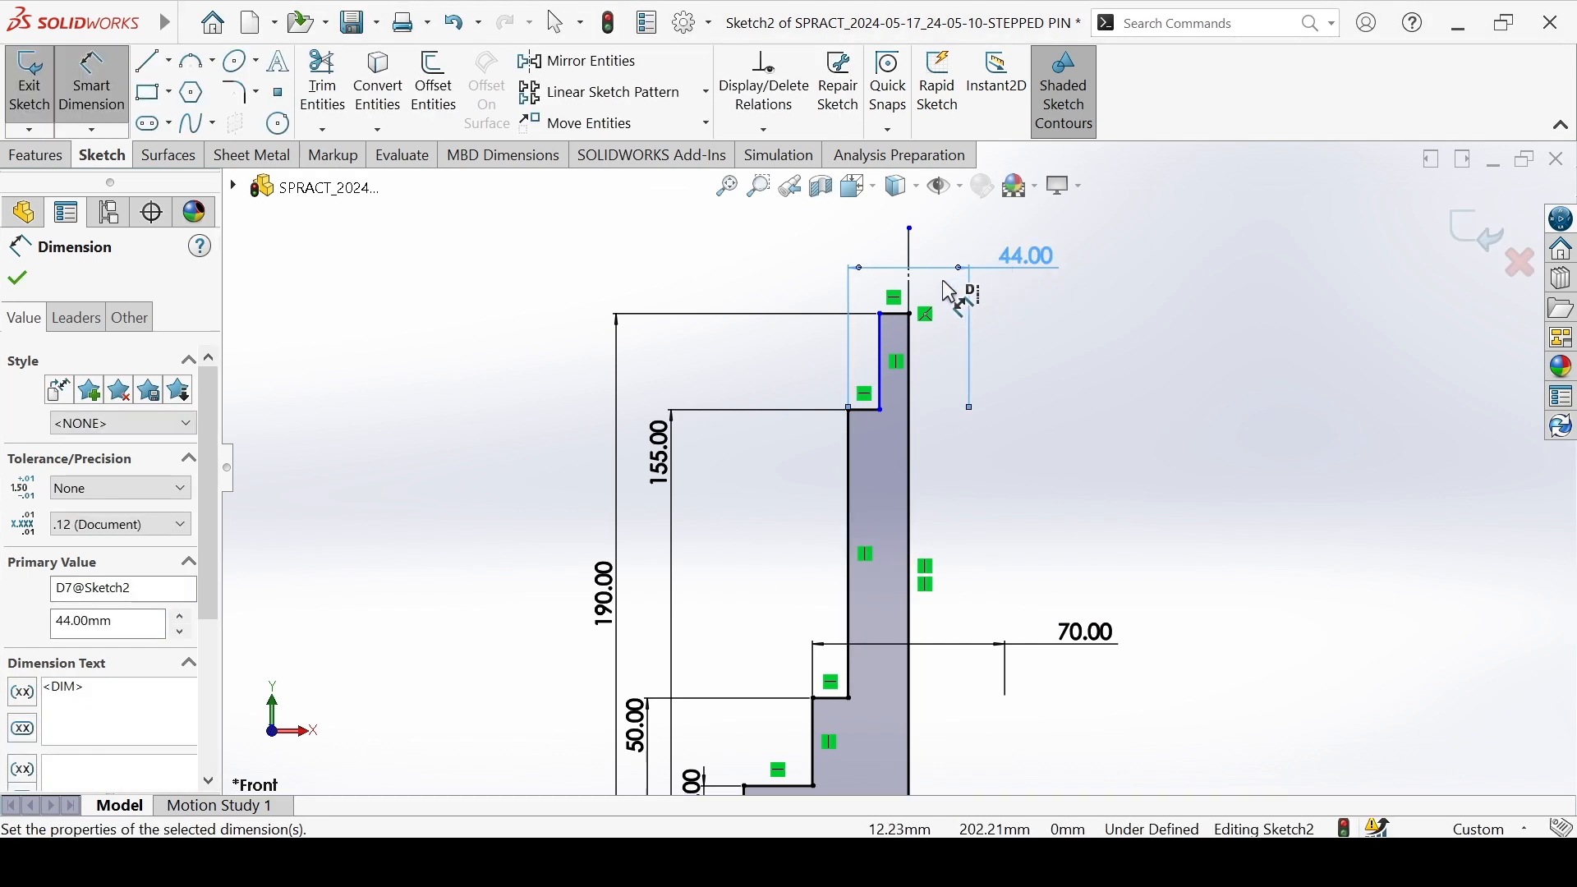
Dimension the uppermost tier as a 35 mm diameter across the centerline and finish dimensioning.
click(880, 332)
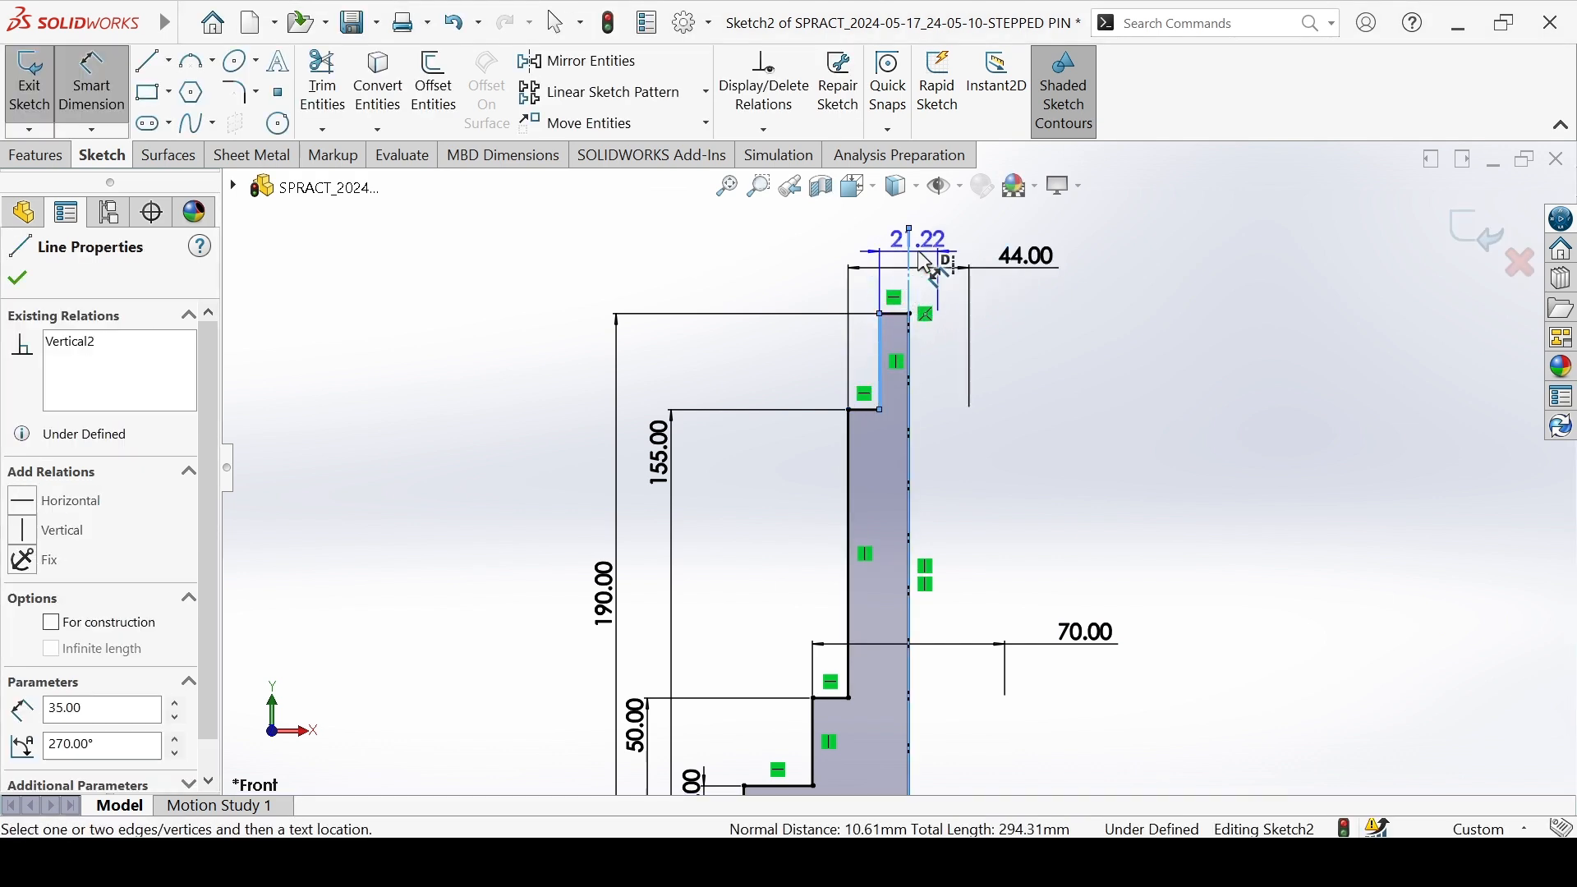
click(961, 215)
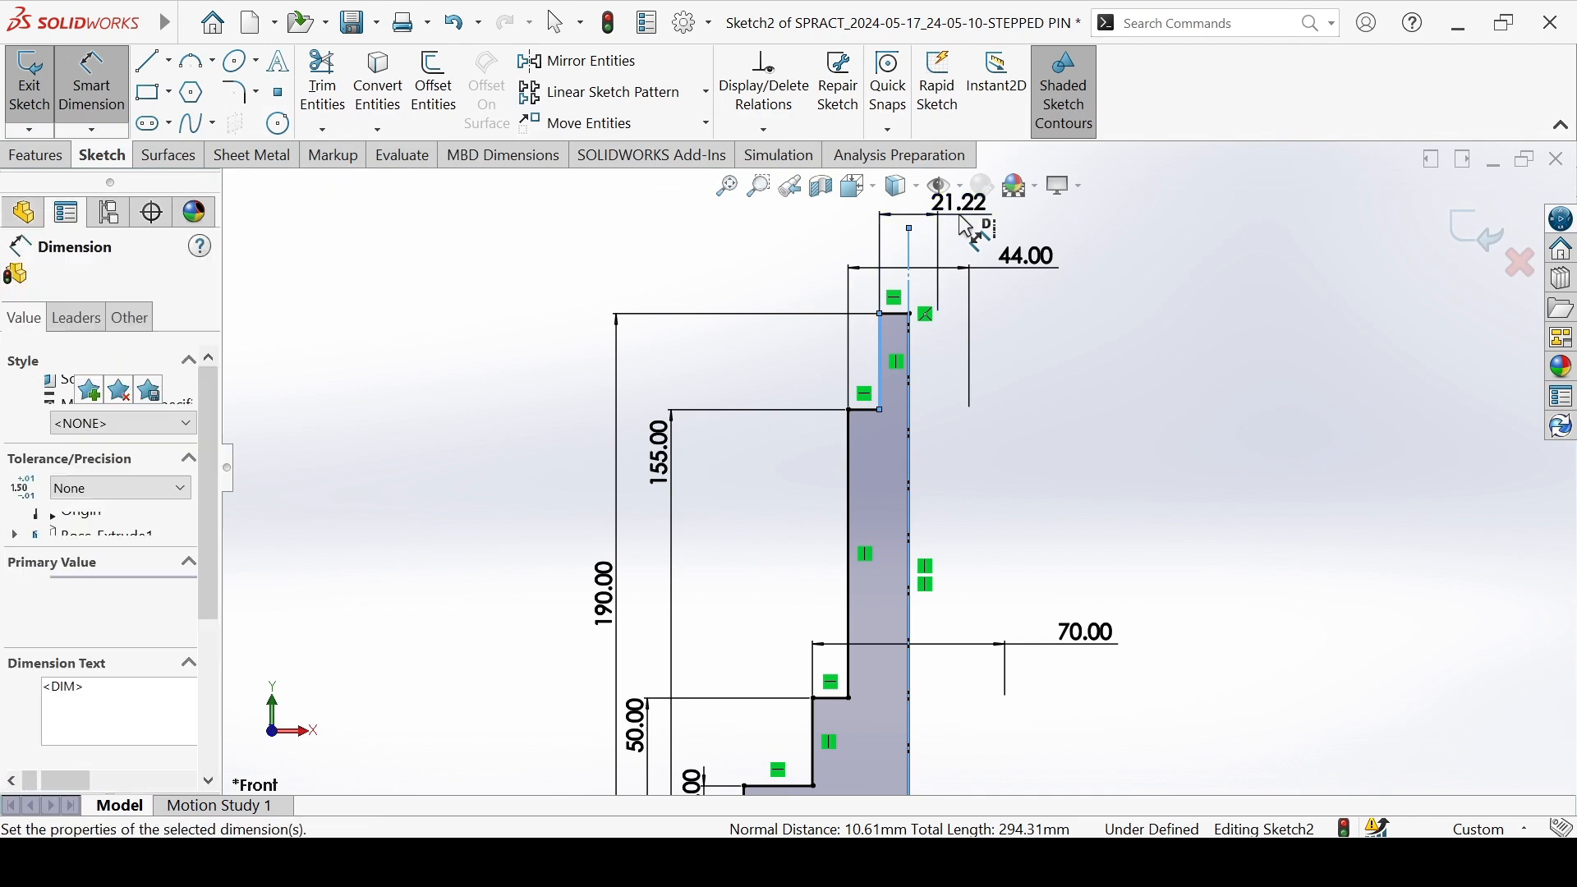
text(35)
key(Return)
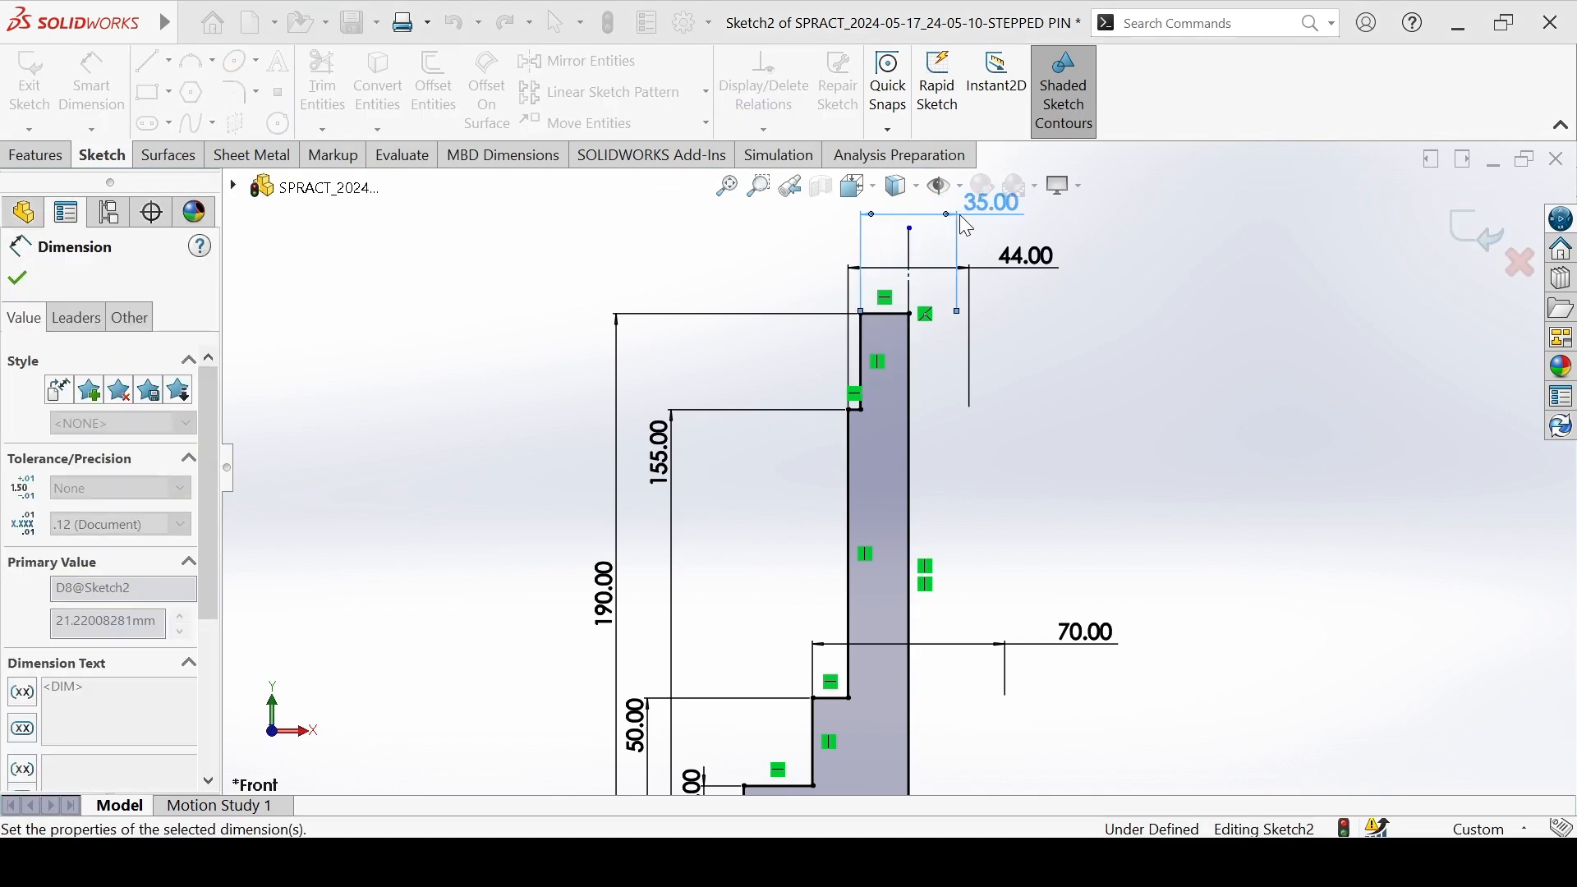
click(1024, 421)
scroll(1023, 421, up, 1)
scroll(1023, 421, up, 1)
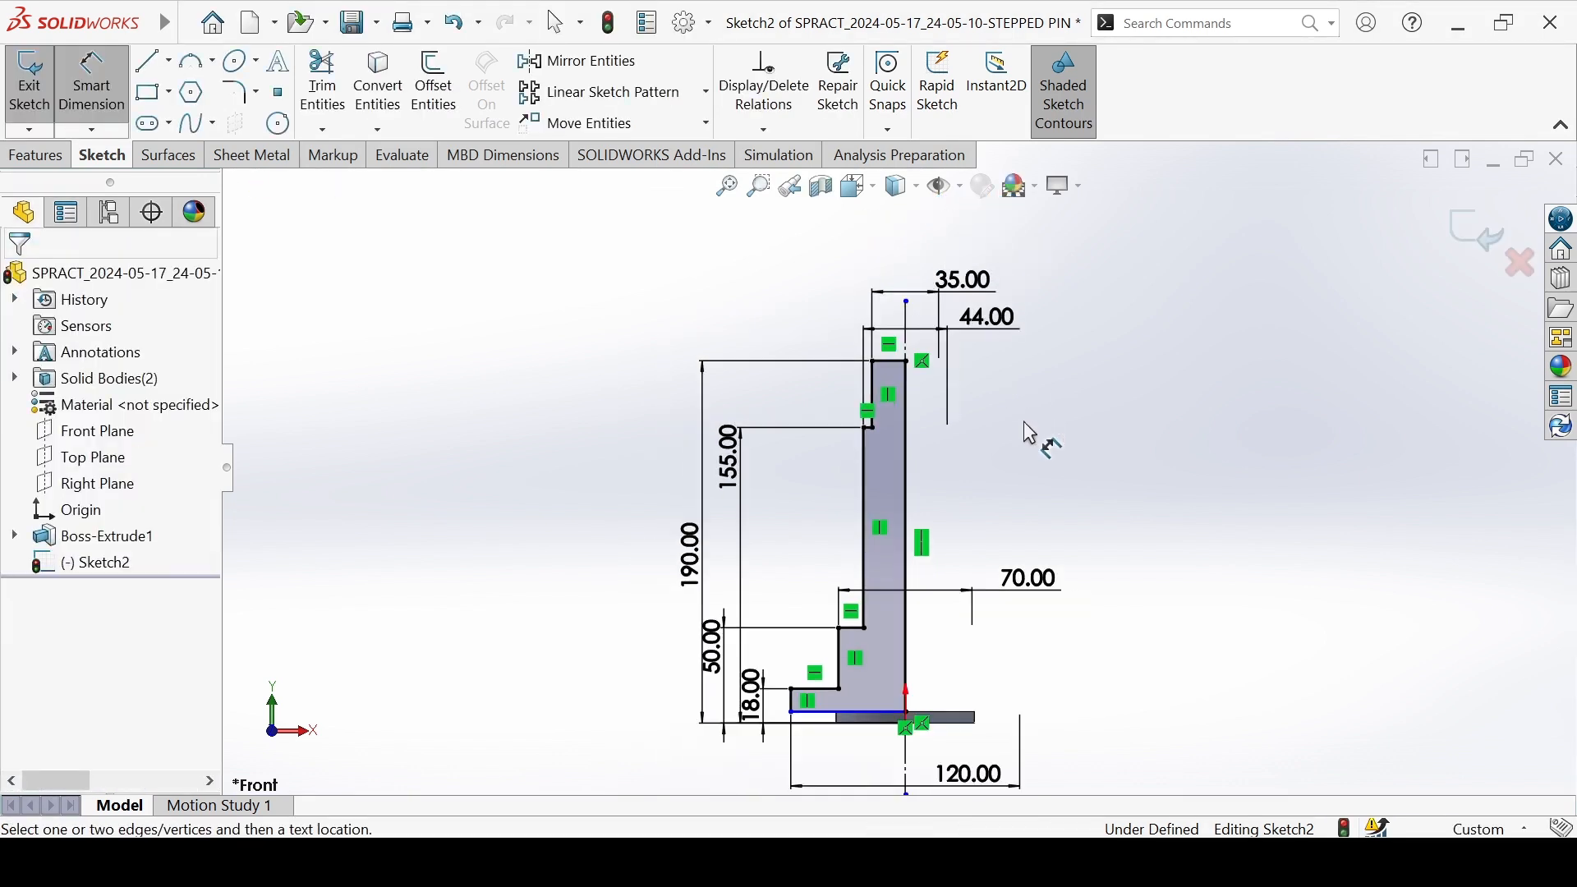
key(Escape)
scroll(1021, 436, down, 3)
scroll(858, 459, up, 4)
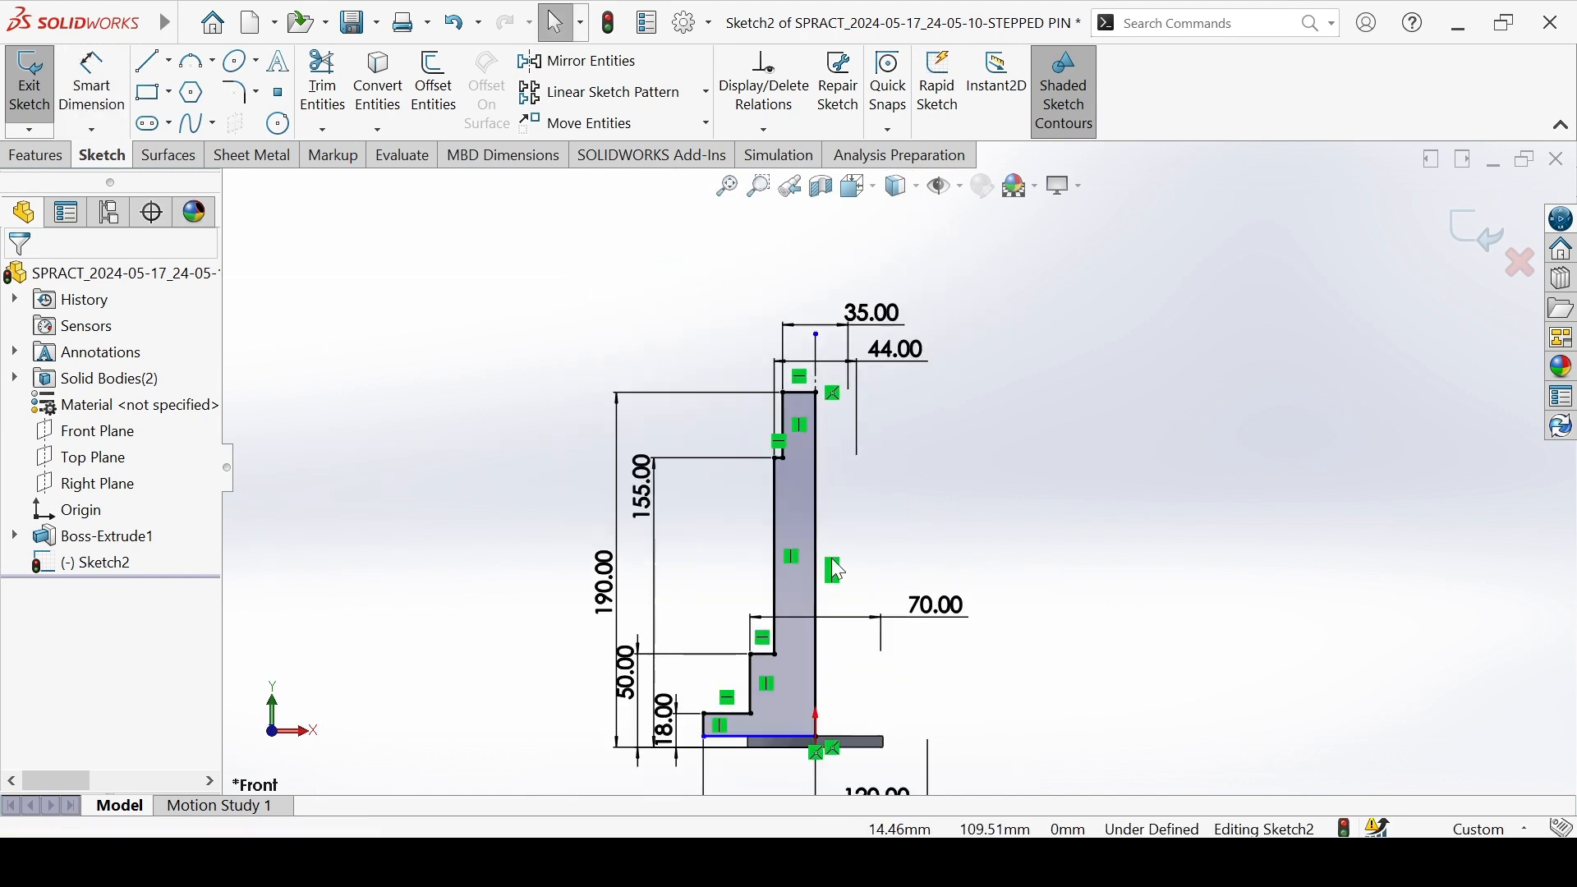
Make the stepped profile's bottom line collinear with the top edge of the extruded base.
scroll(901, 708, down, 2)
scroll(901, 707, down, 3)
scroll(605, 704, up, 2)
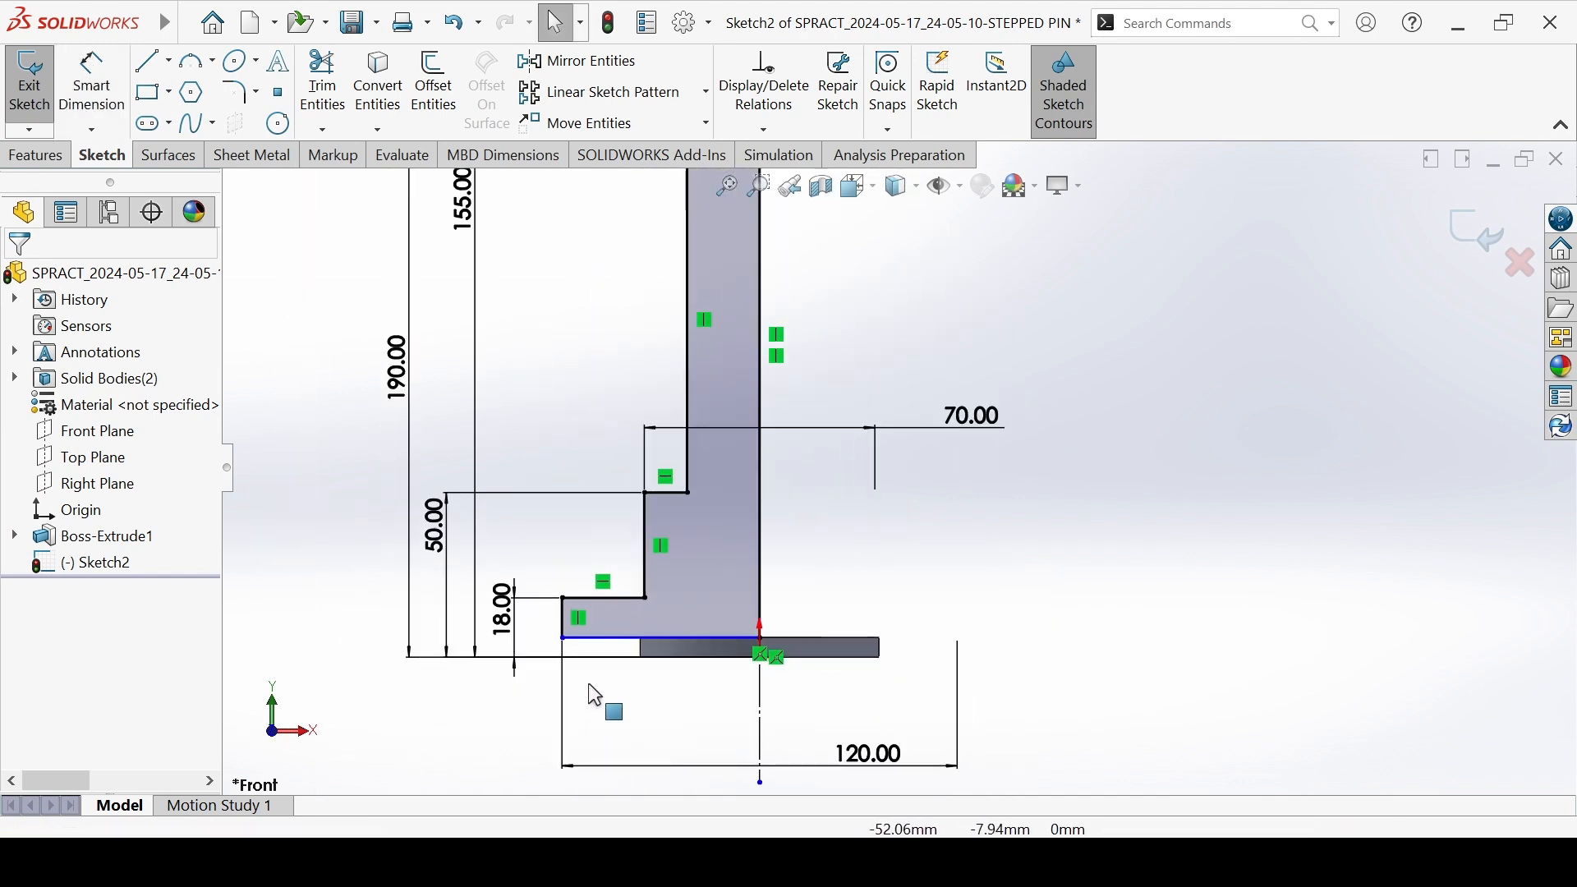
click(624, 638)
ctrl+click(793, 638)
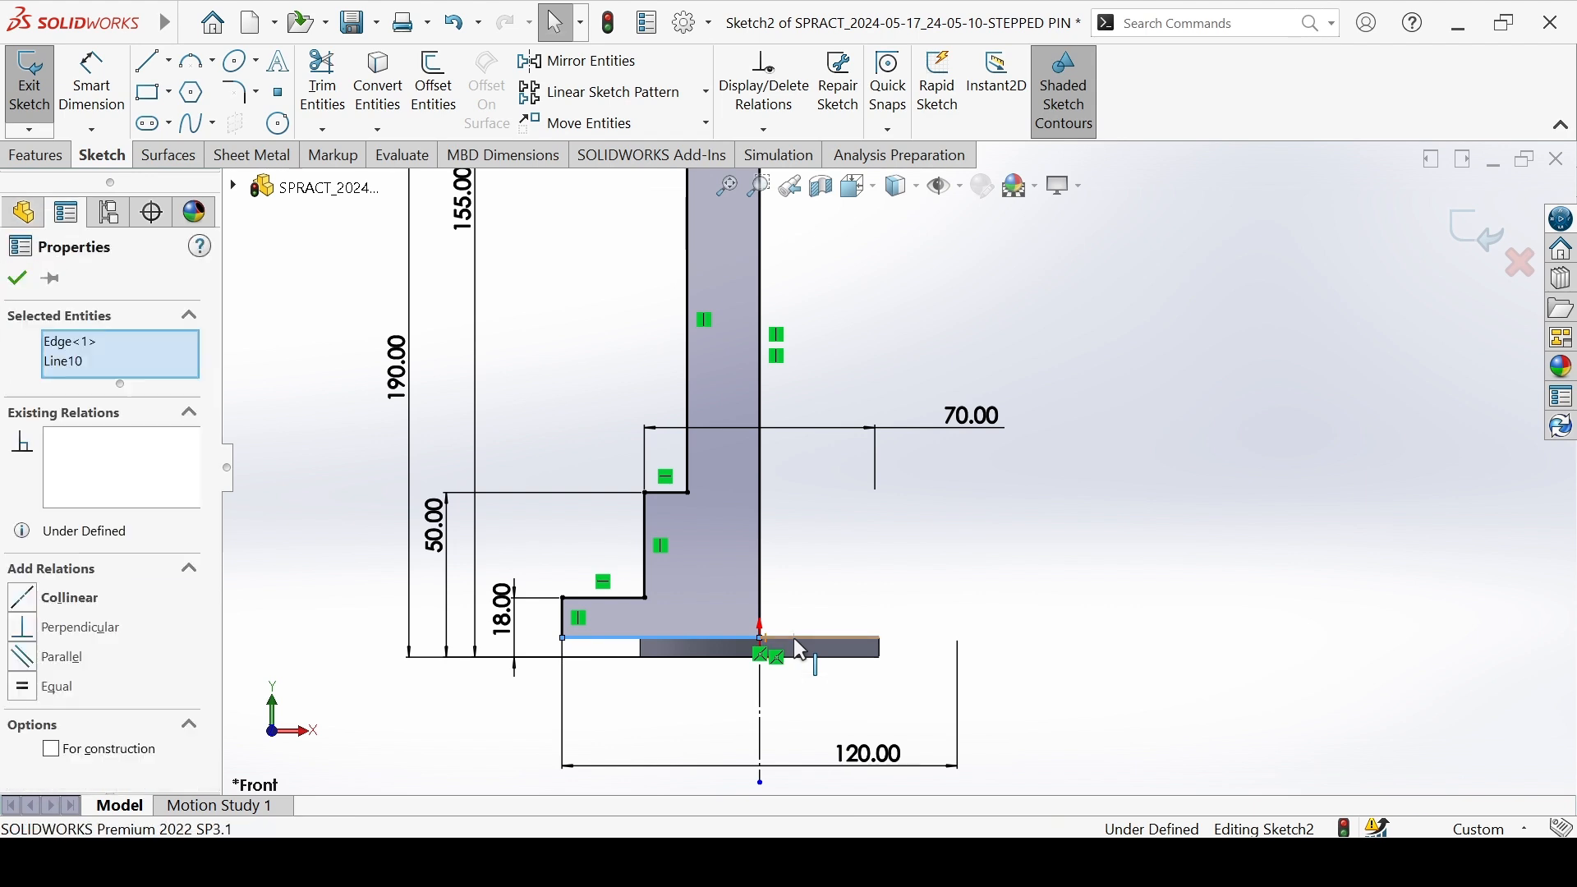
click(843, 558)
click(864, 501)
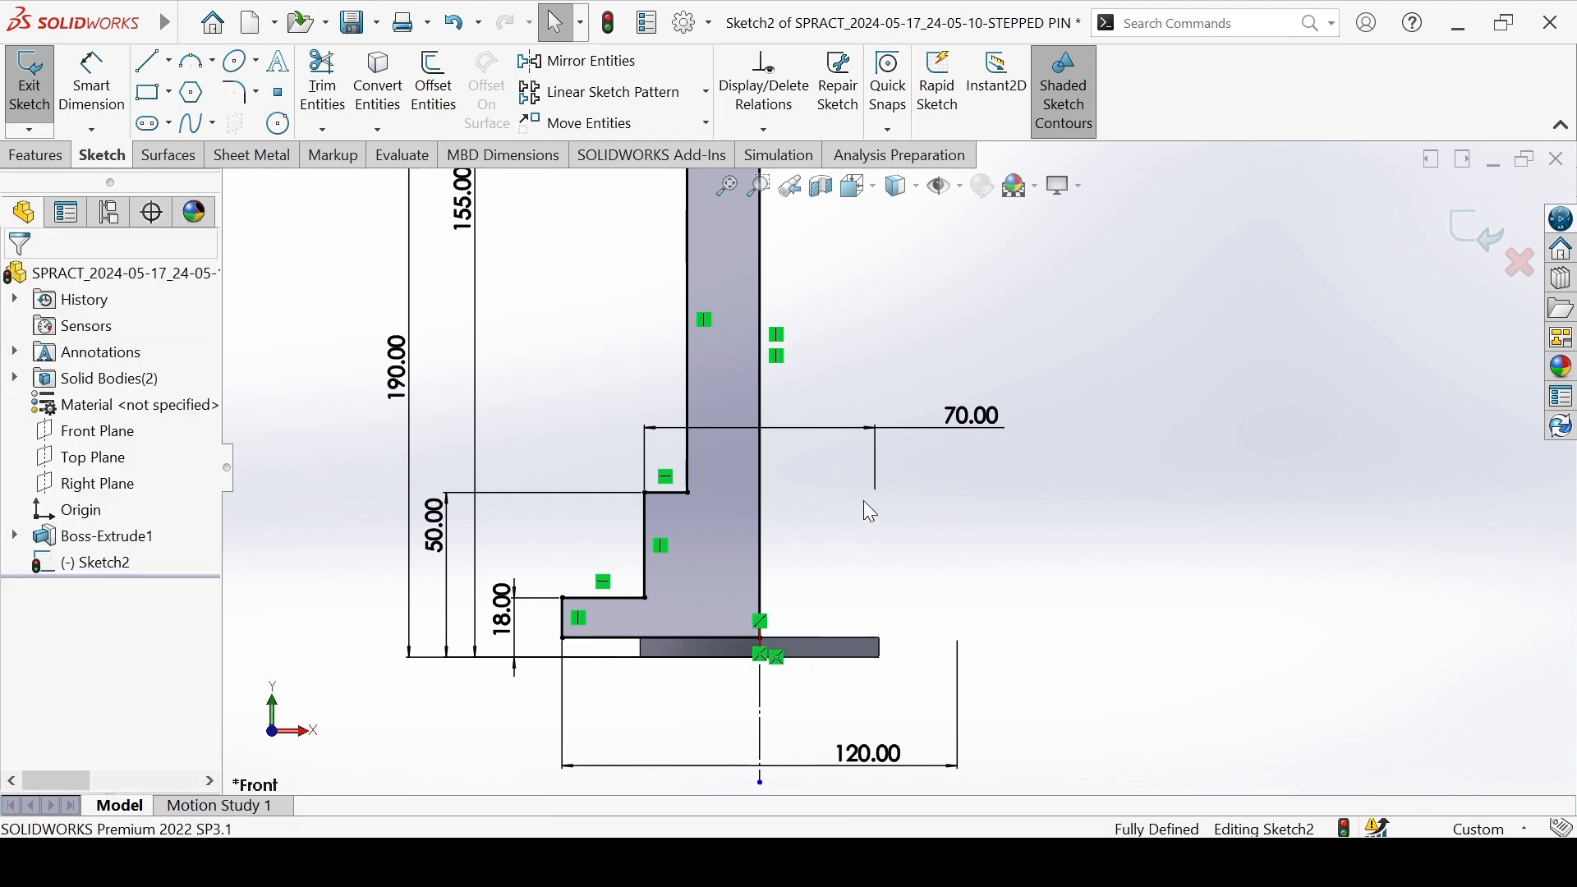
Move the 190 mm and 155 mm height dimensions farther out from the stepped profile.
scroll(818, 492, up, 5)
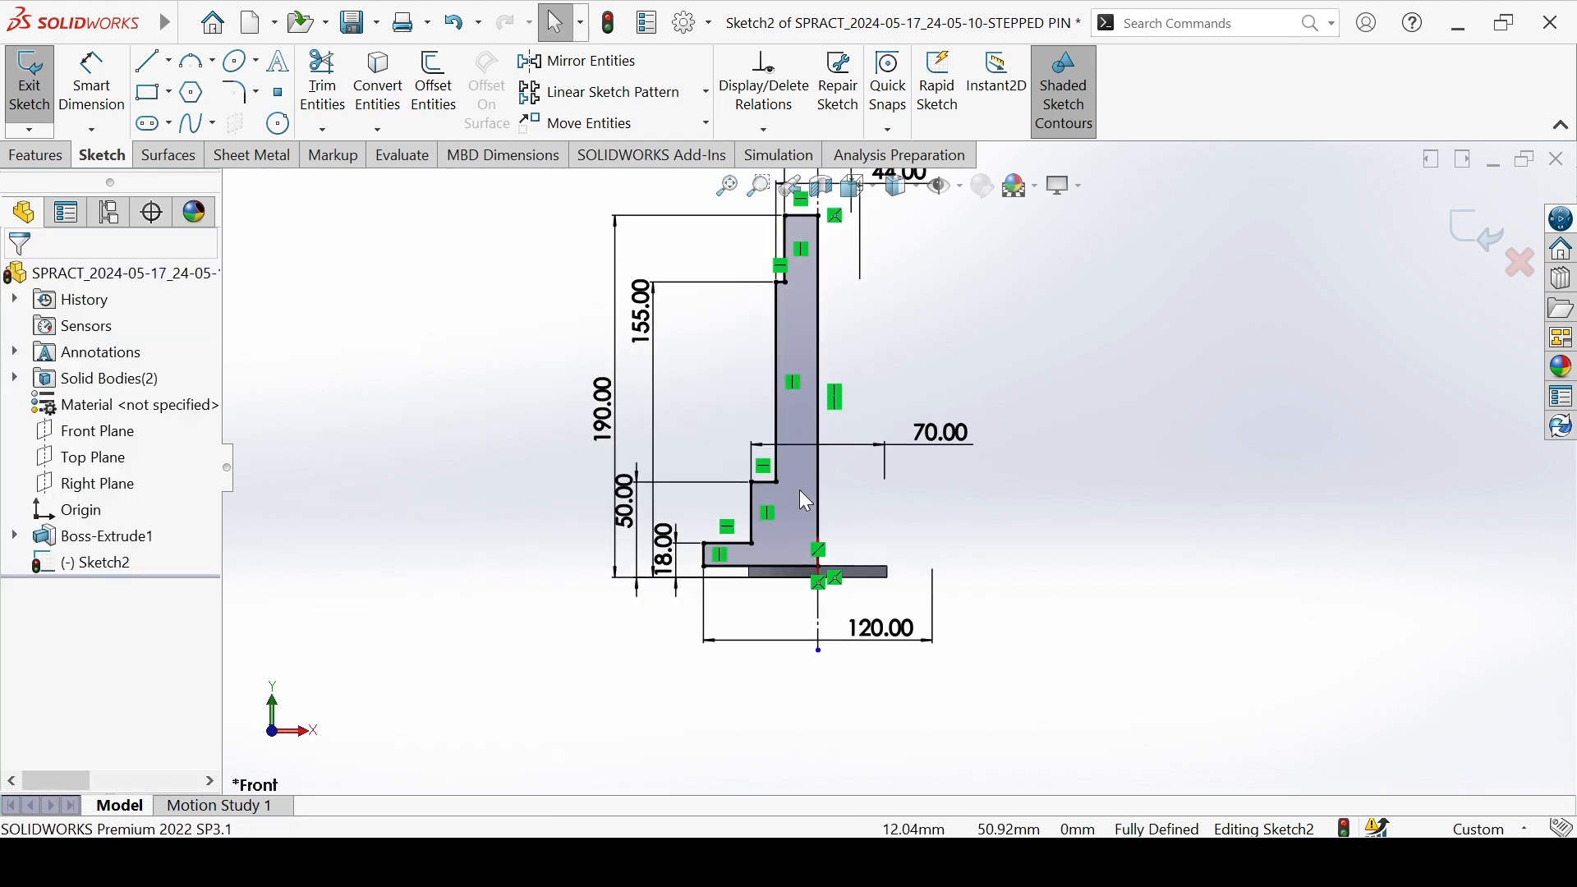
scroll(815, 297, down, 2)
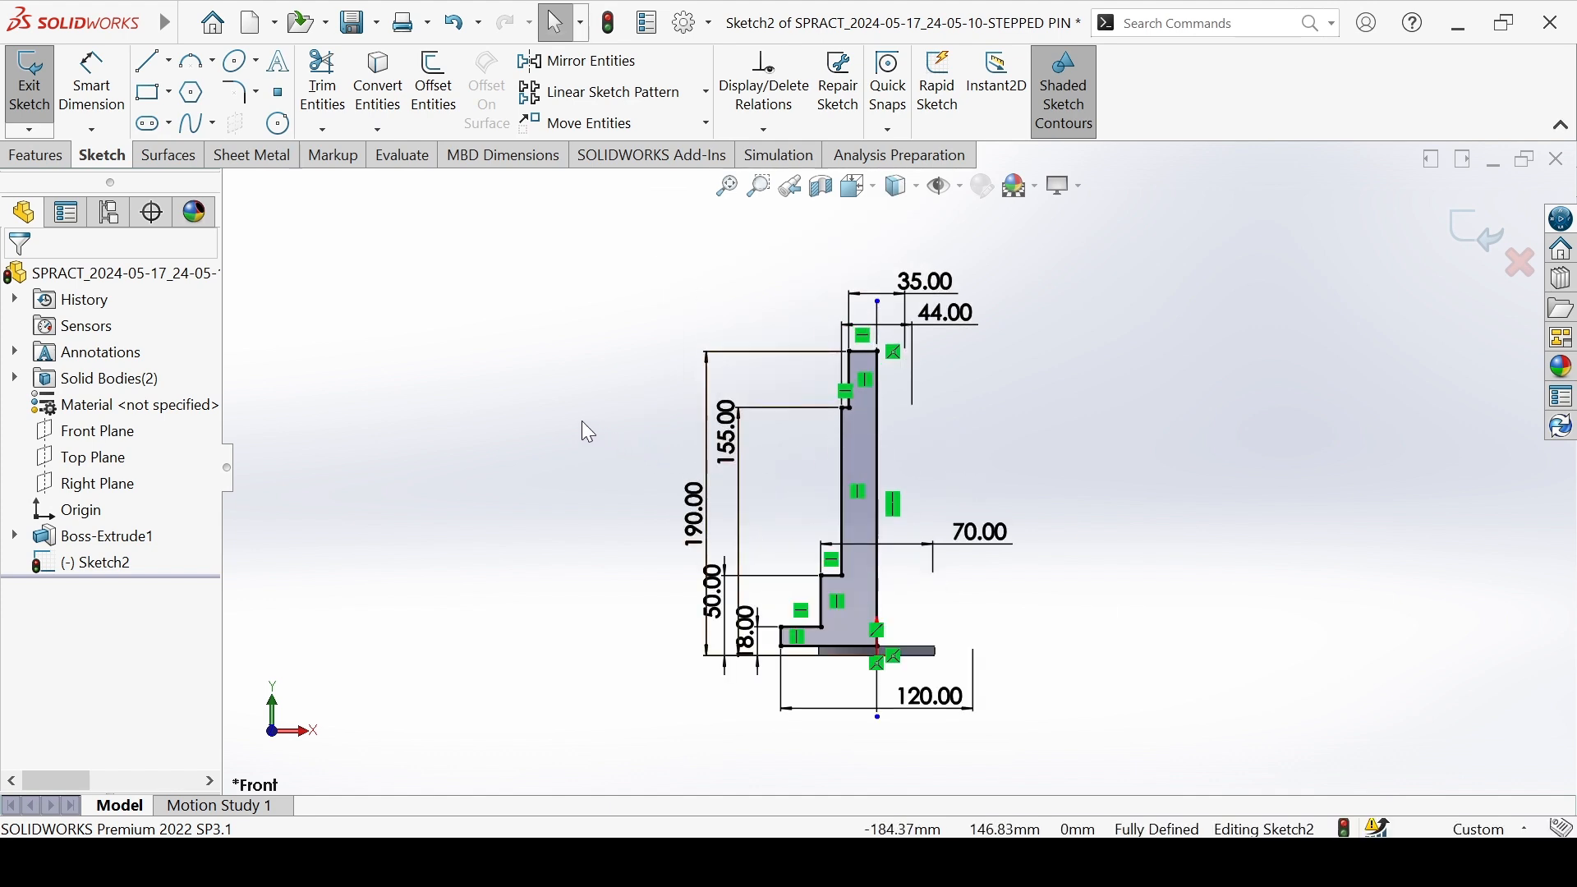
drag(696, 517, 620, 526)
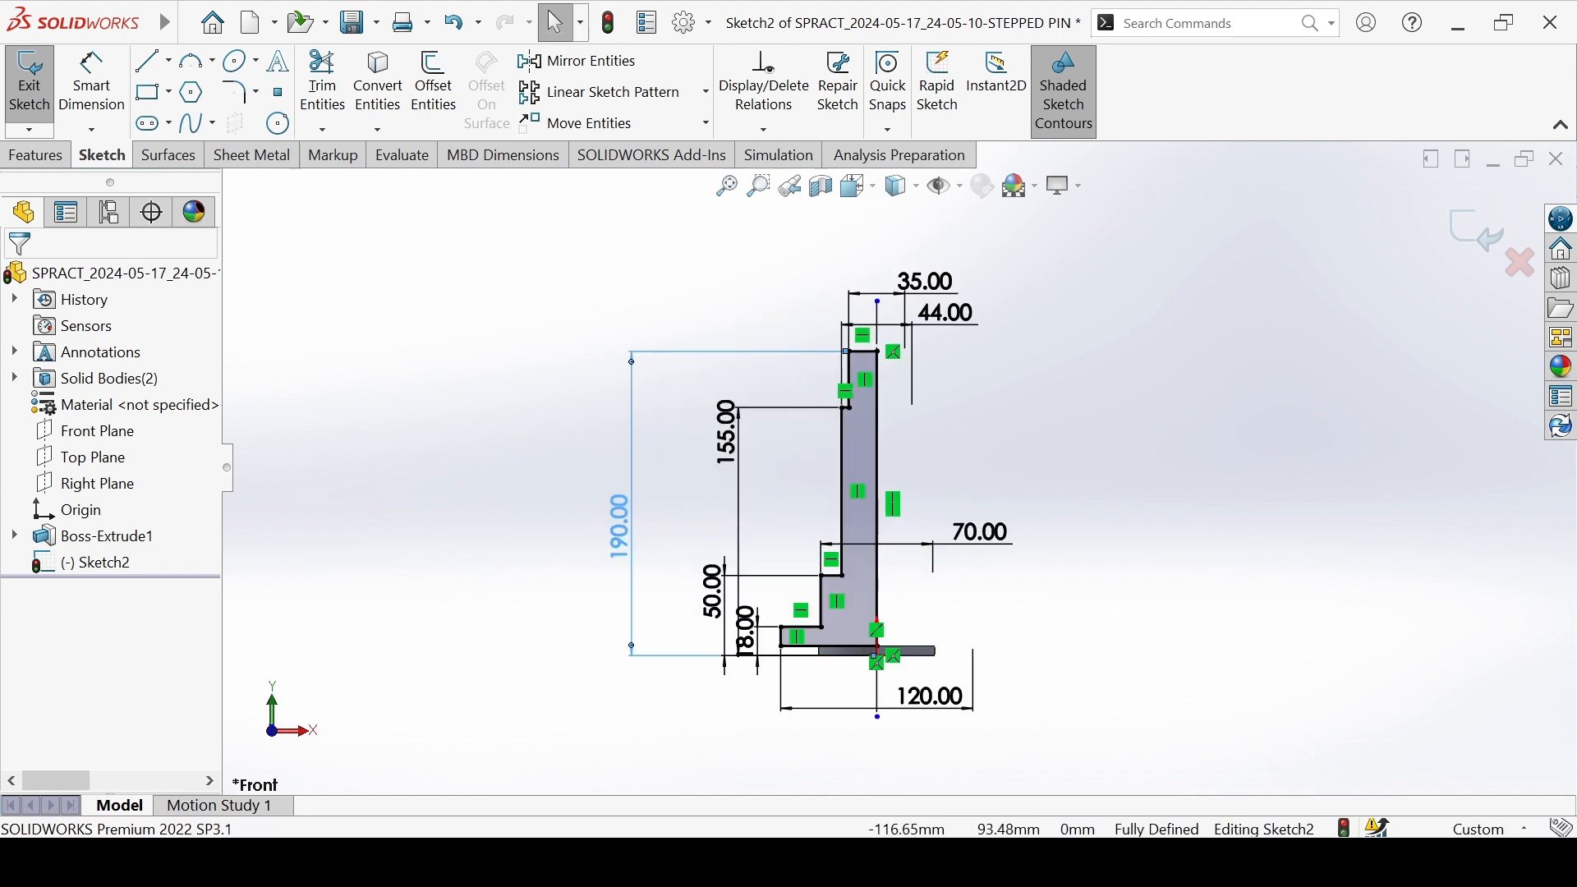
click(740, 447)
drag(739, 448, 687, 448)
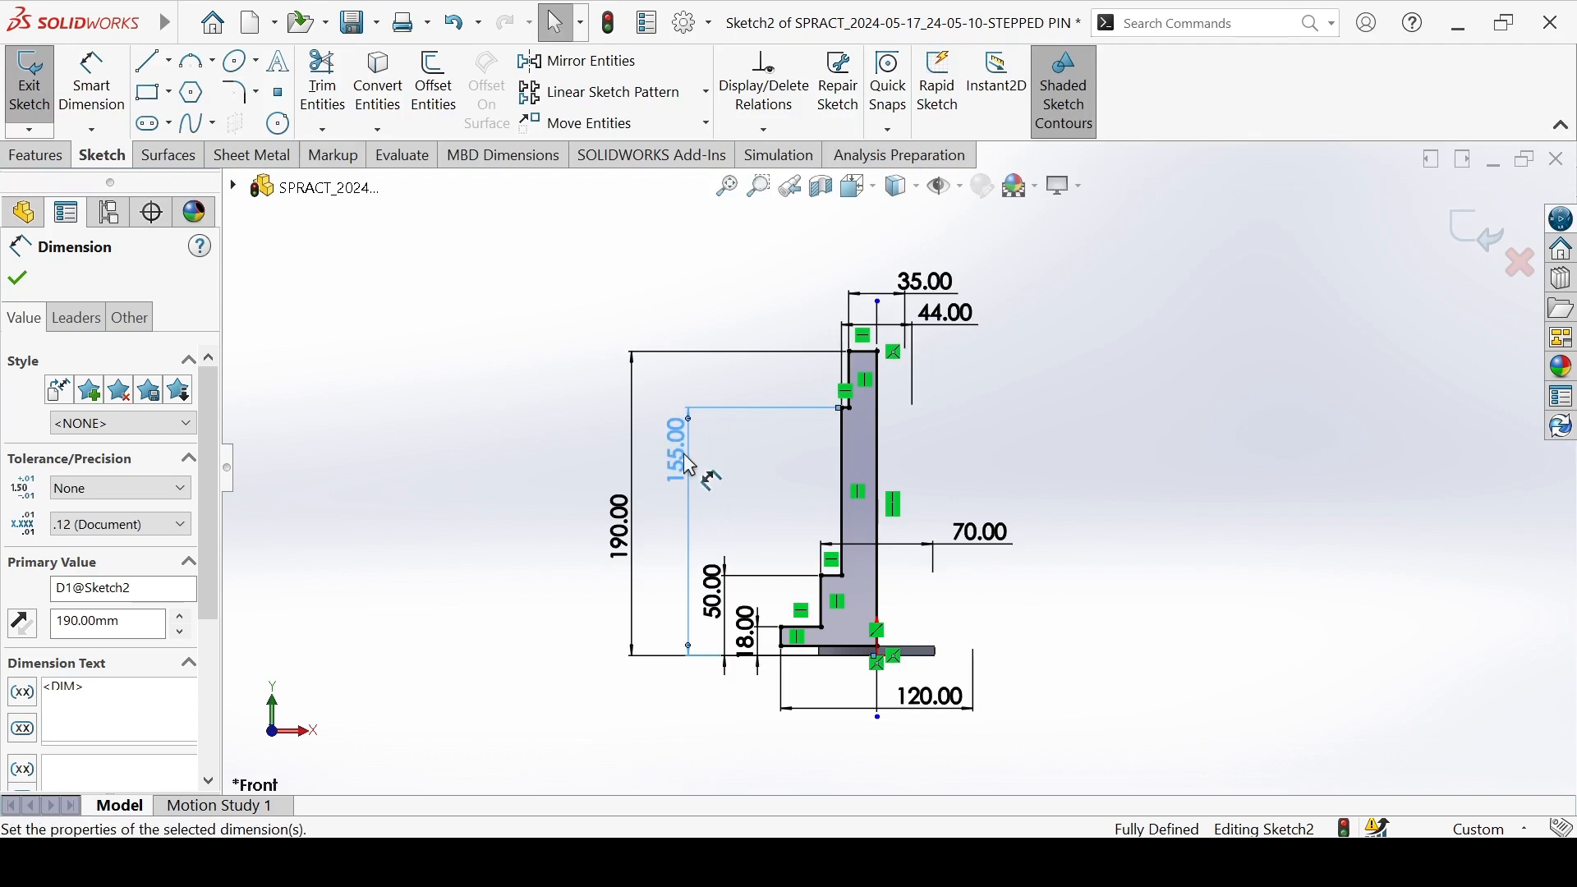
click(982, 446)
Revolve the stepped profile 360° about the vertical centerline as a separate body, with merging of the result turned off.
click(37, 155)
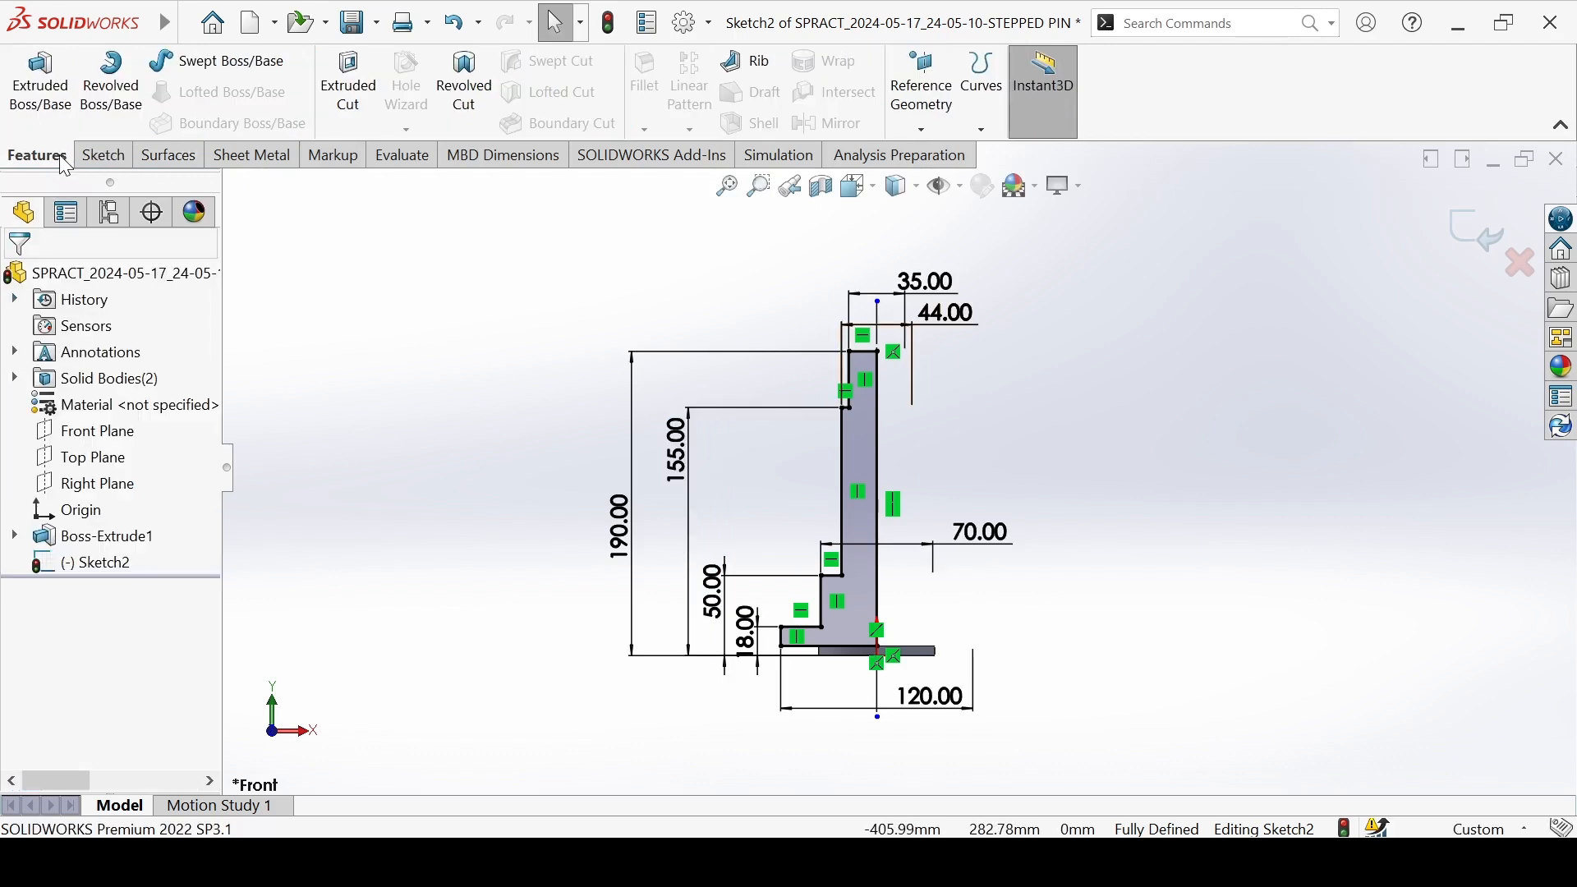
click(109, 97)
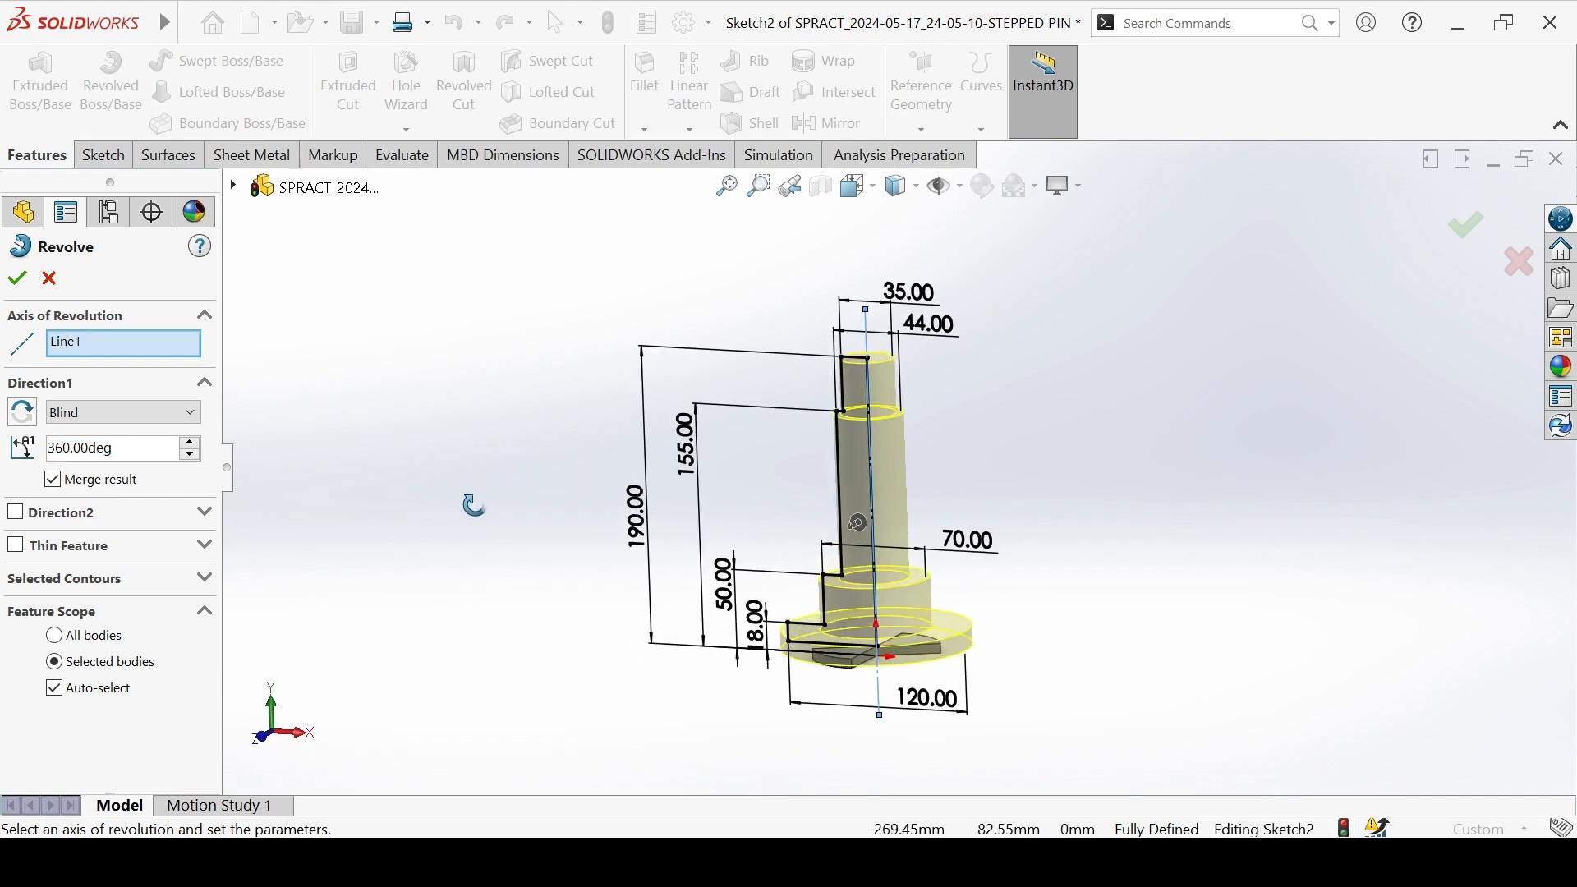
click(17, 280)
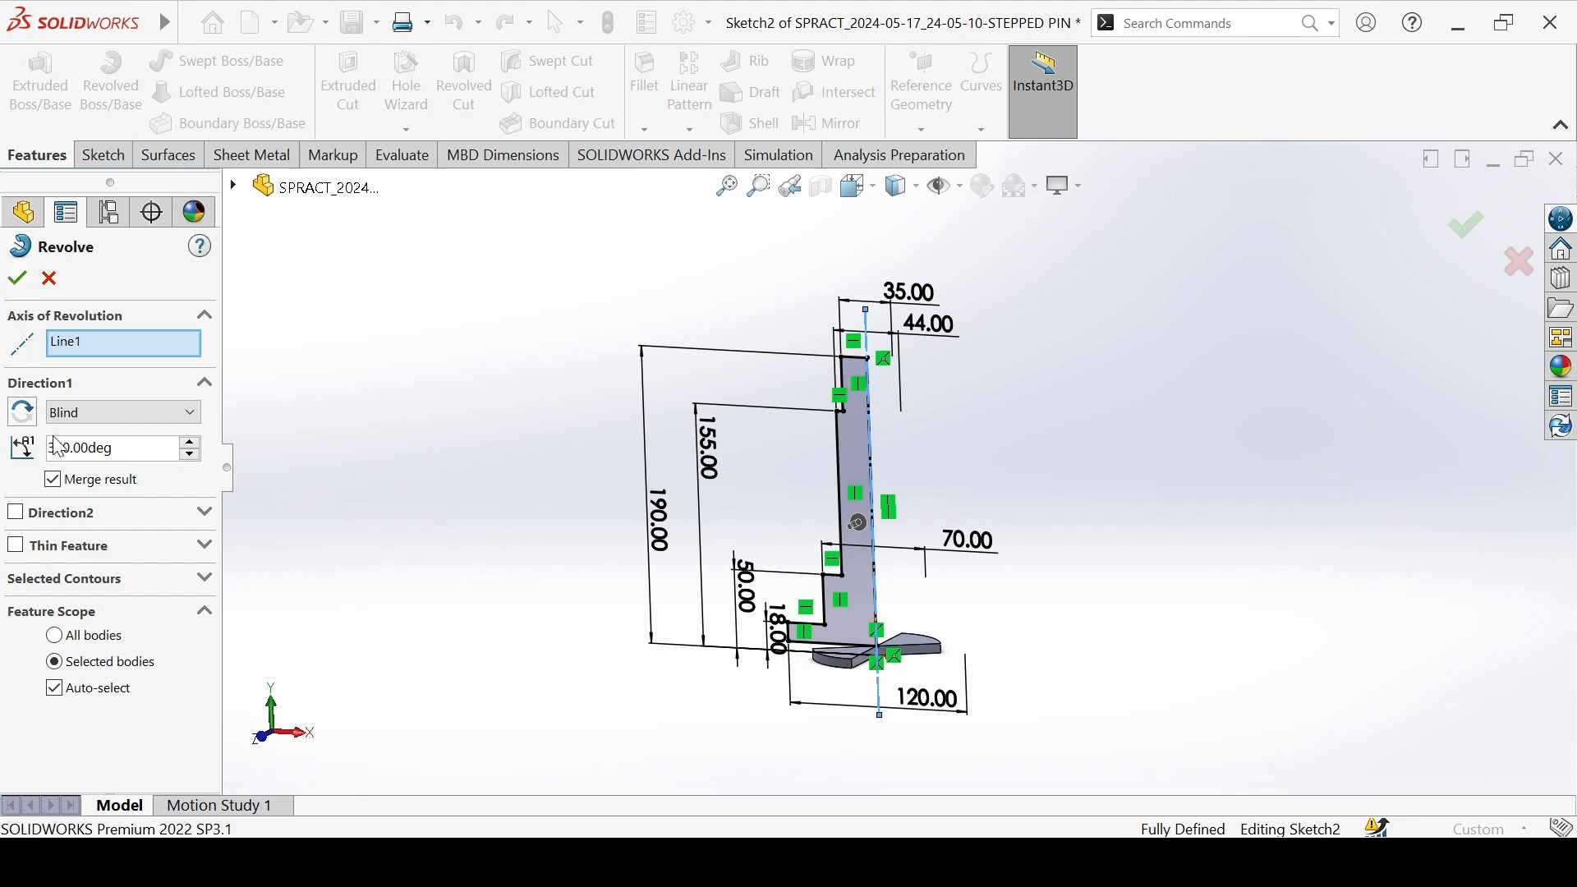
click(53, 480)
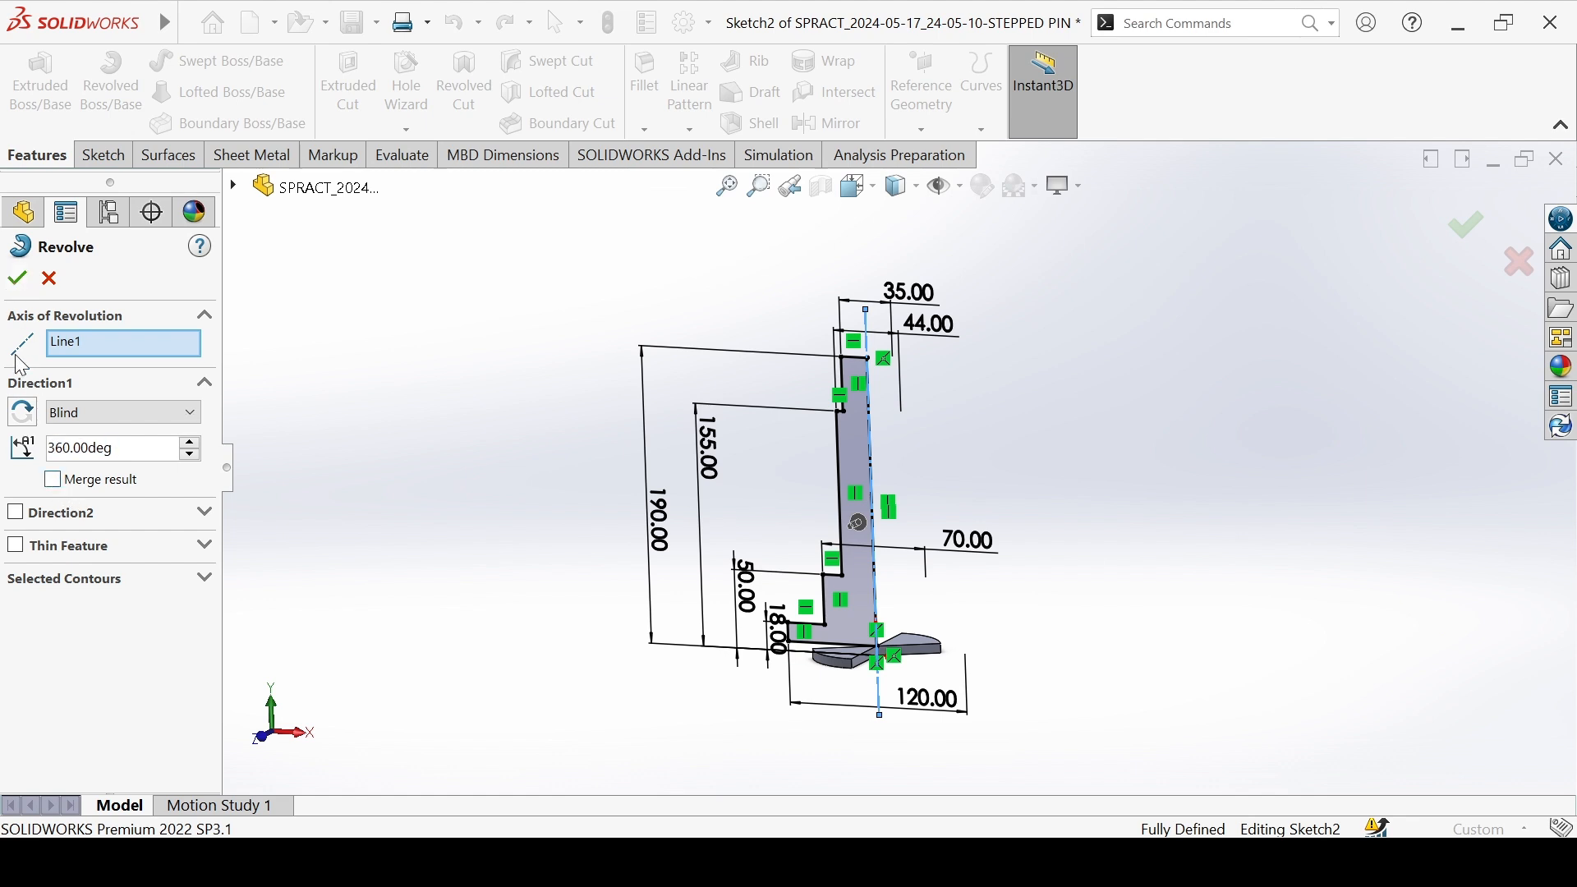
click(17, 280)
click(675, 565)
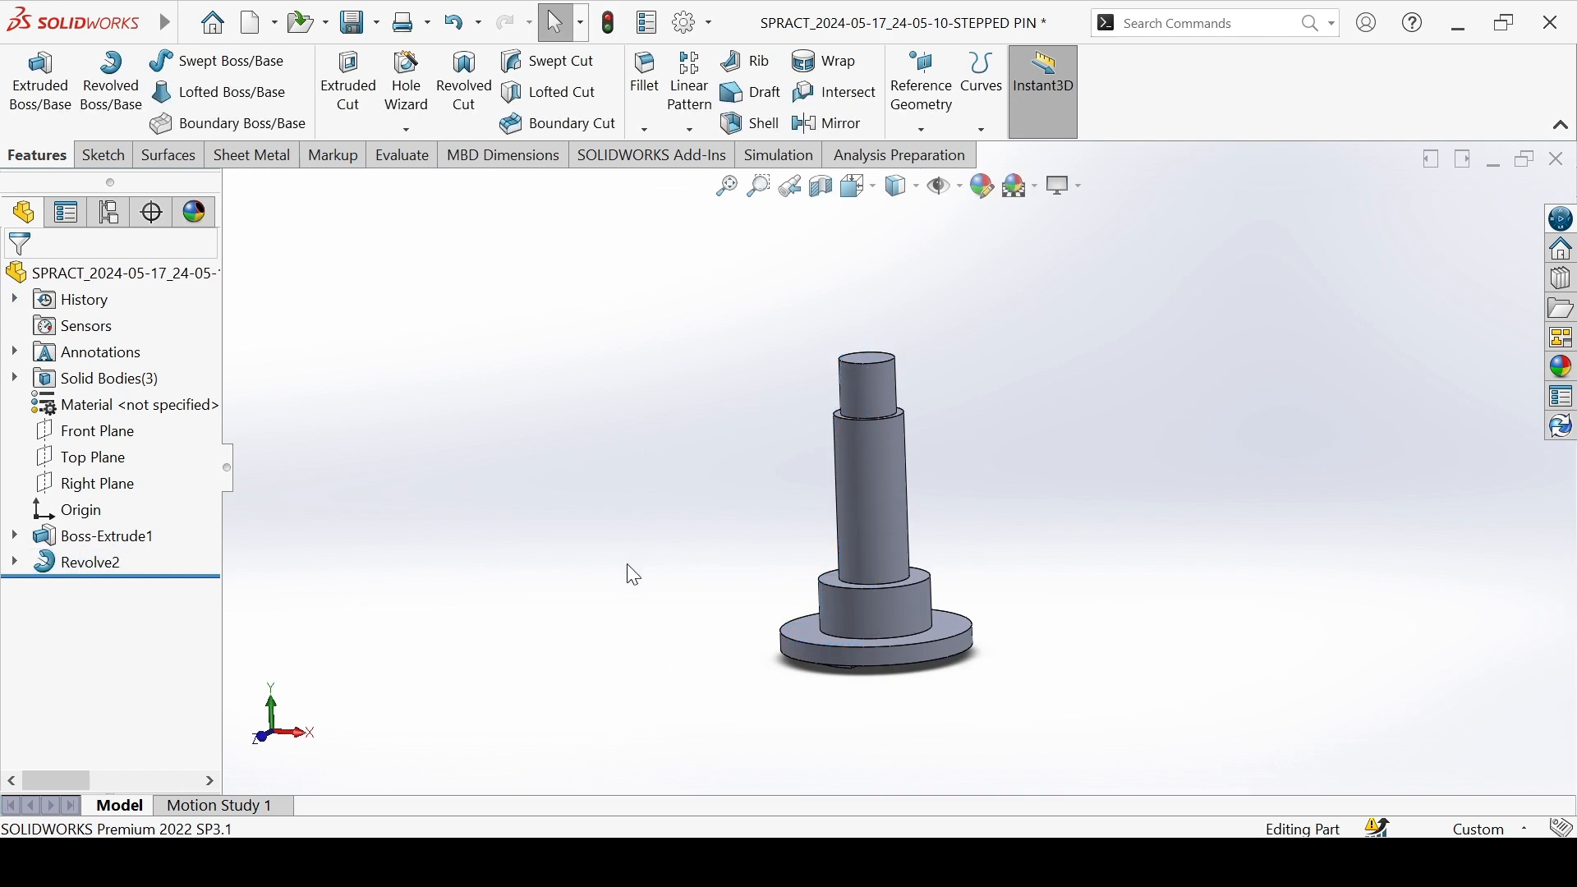
Start a sketch on the Top Plane and draw a circle about 26.7 mm in diameter centered on the origin.
mouse_move(682, 673)
middle_down()
mouse_move(693, 416)
mouse_move(685, 677)
middle_up()
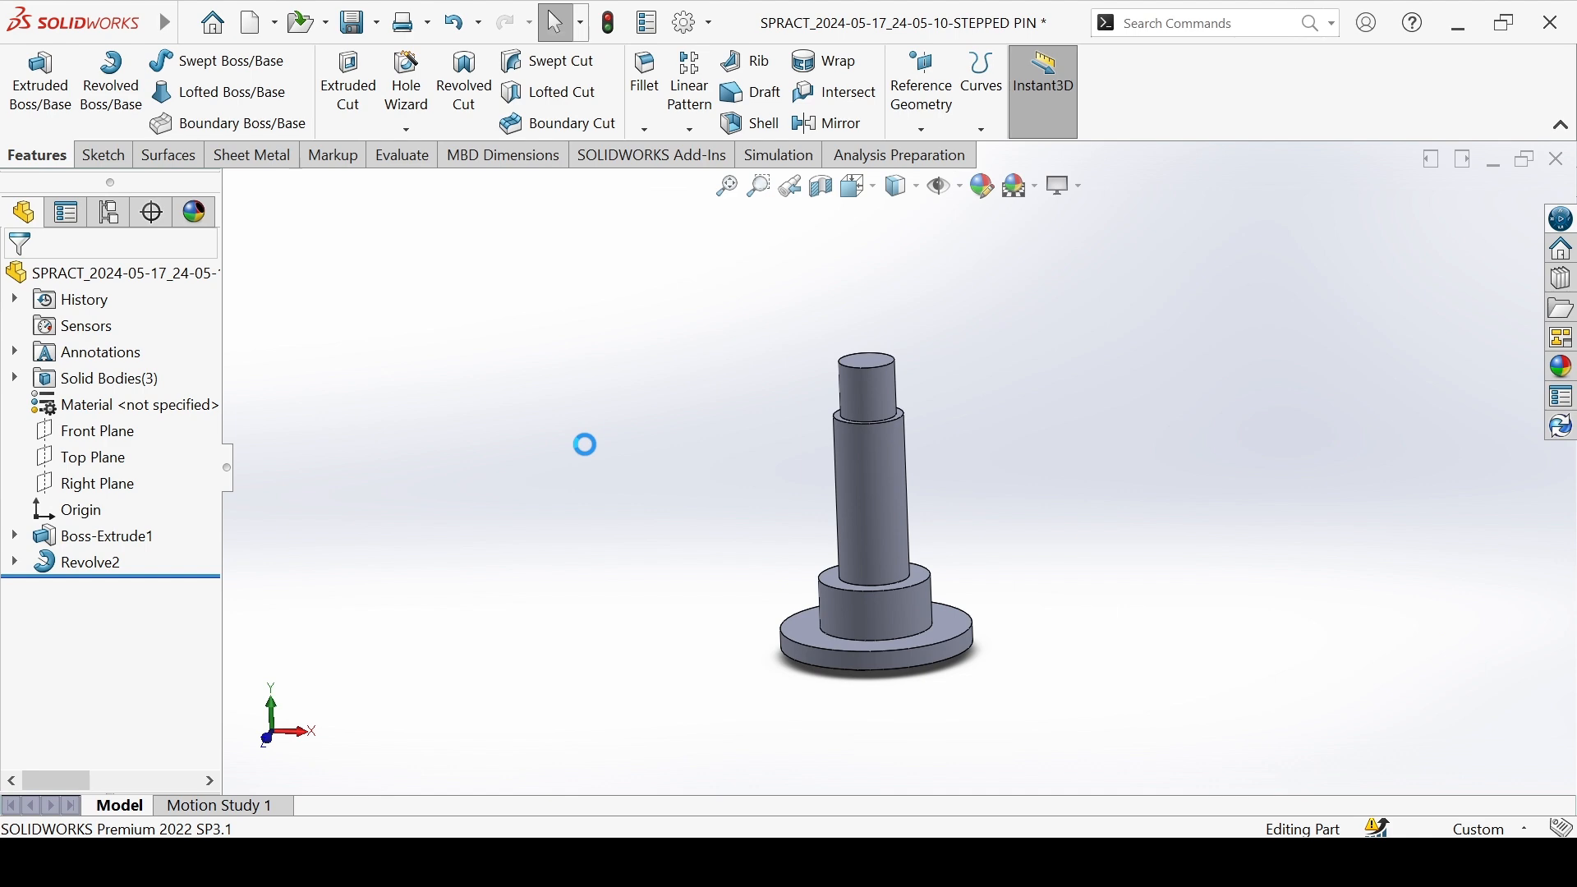
click(118, 460)
click(121, 436)
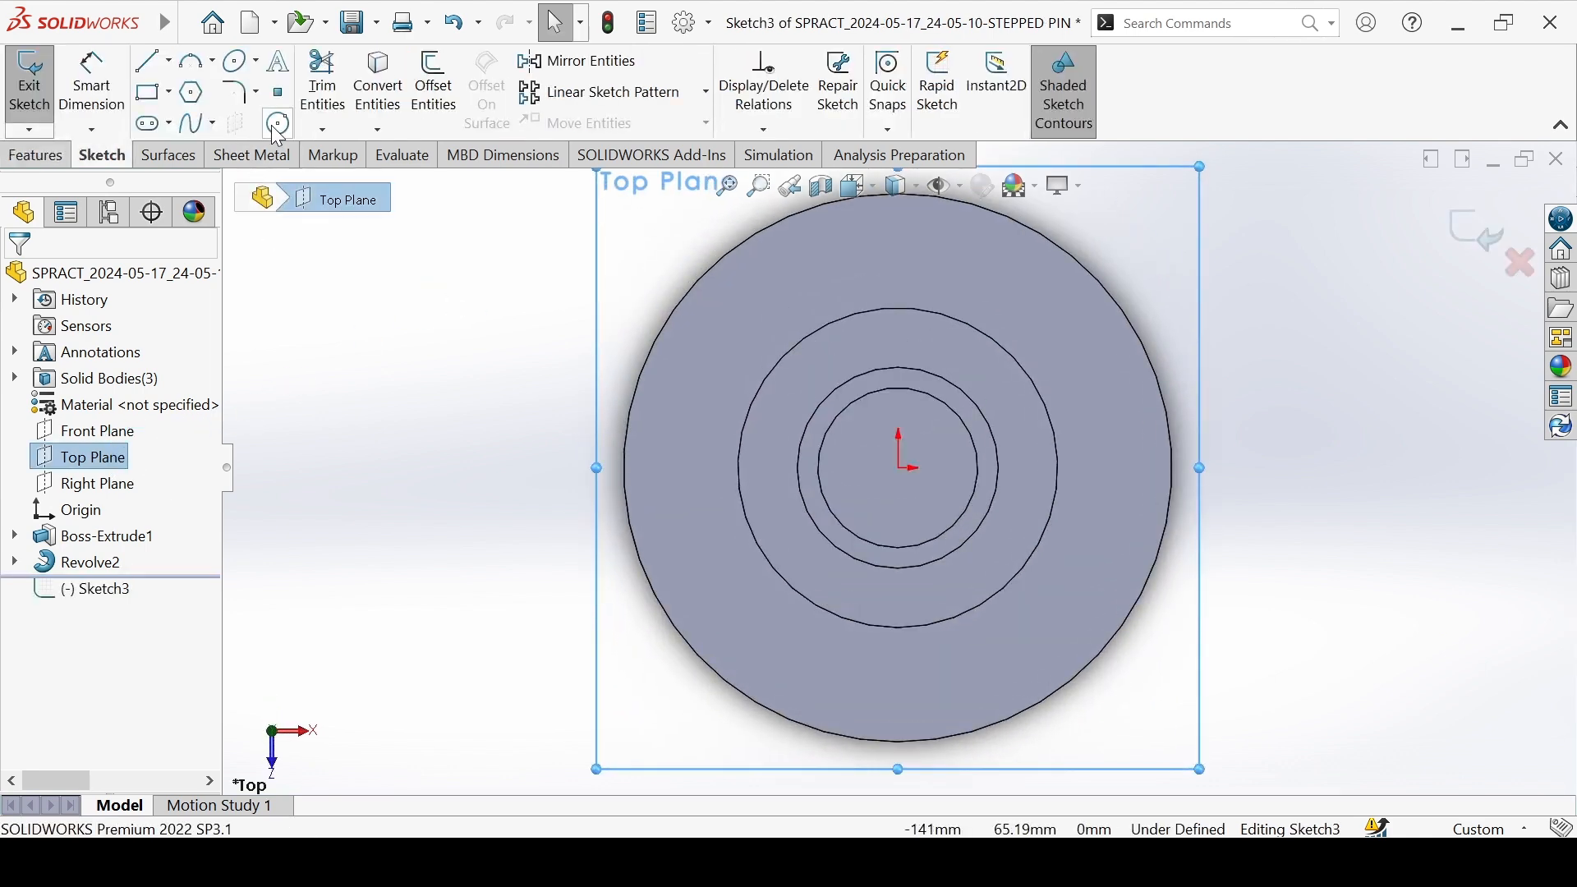
click(278, 125)
click(904, 468)
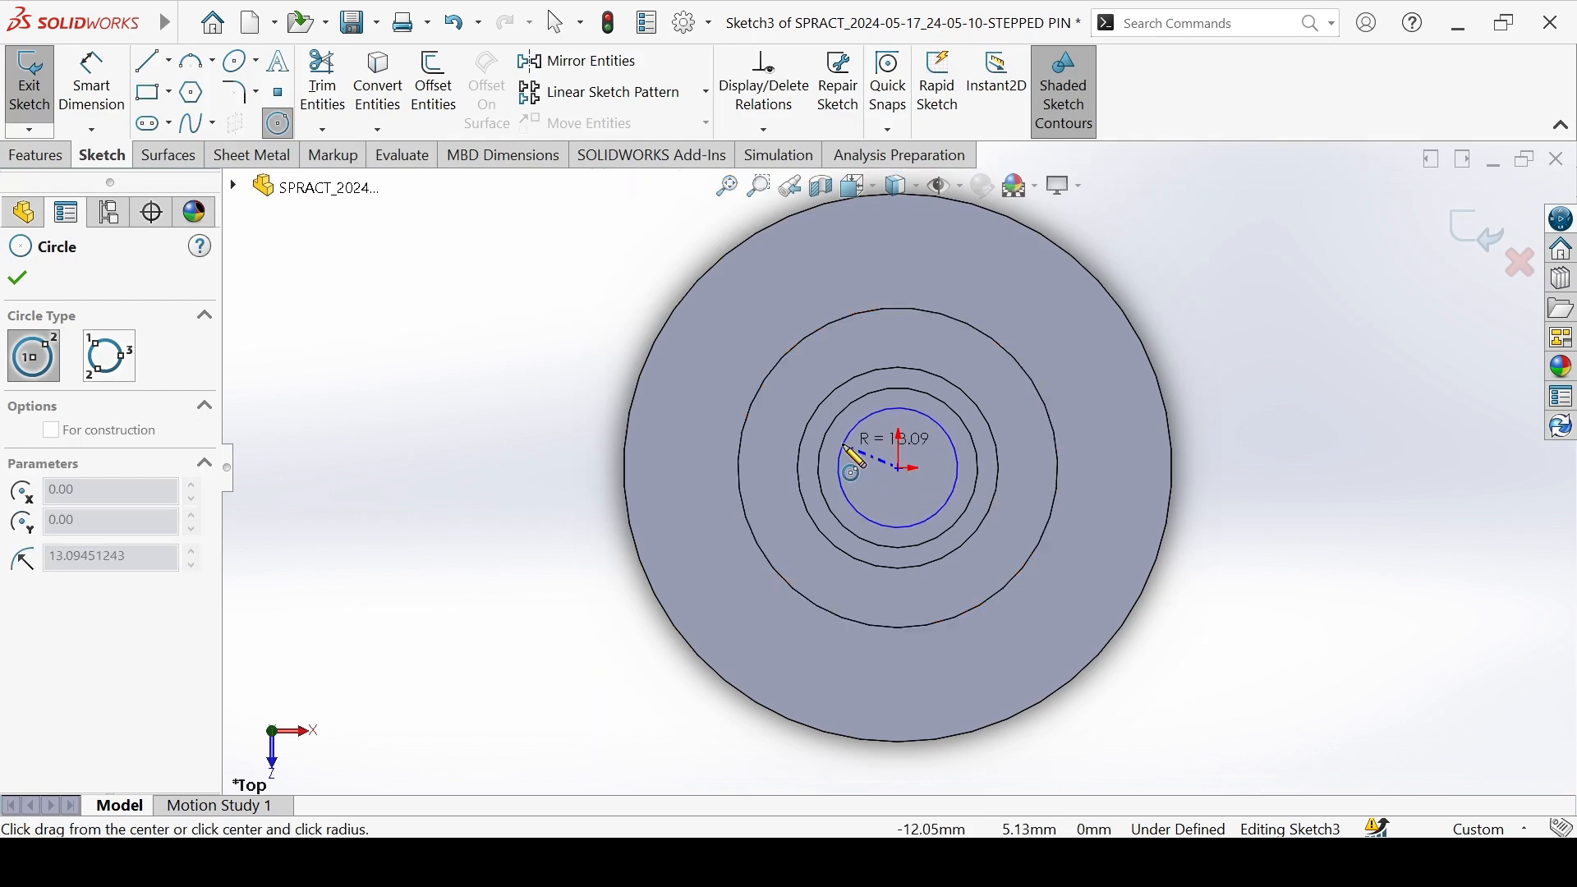
click(847, 448)
key(Escape)
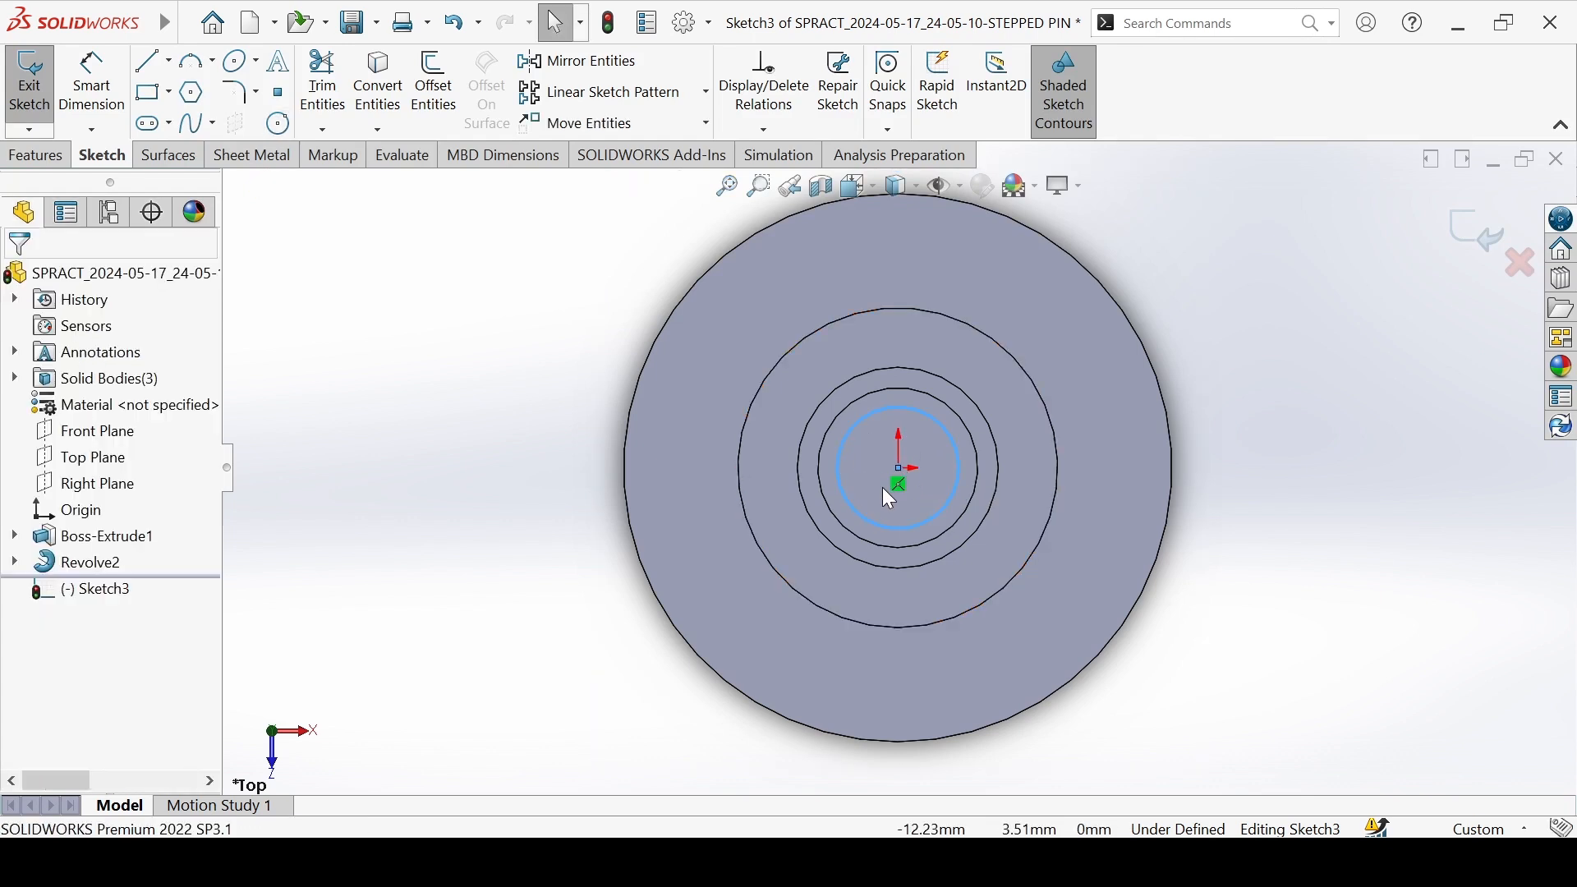
Dimension the circle's diameter as 15 mm.
key(d)
click(838, 466)
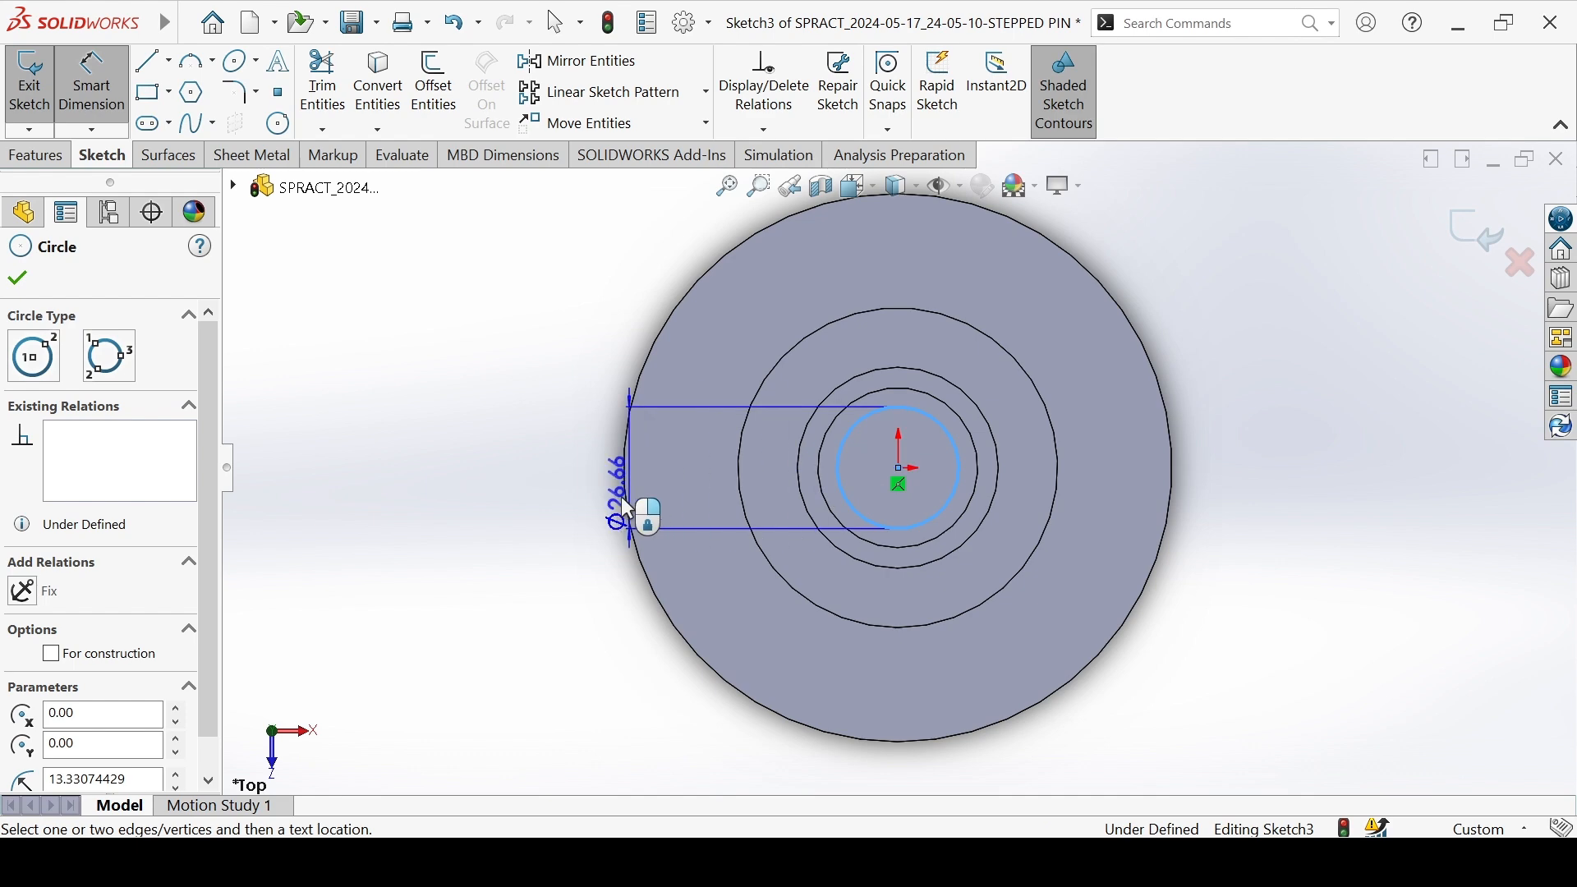
click(450, 504)
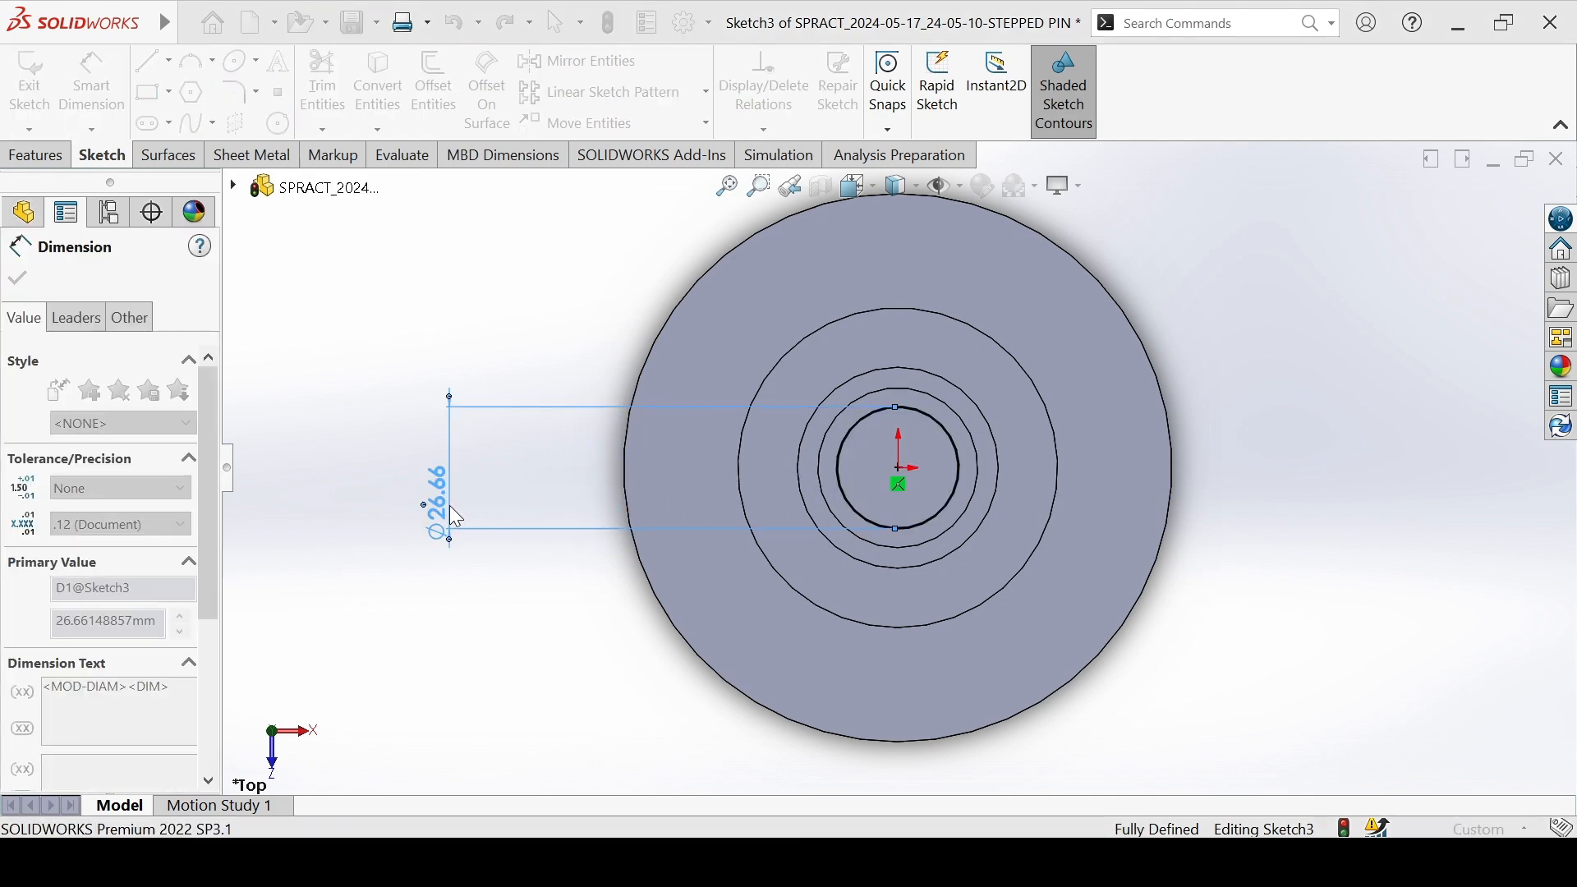
text(15)
key(Return)
click(539, 622)
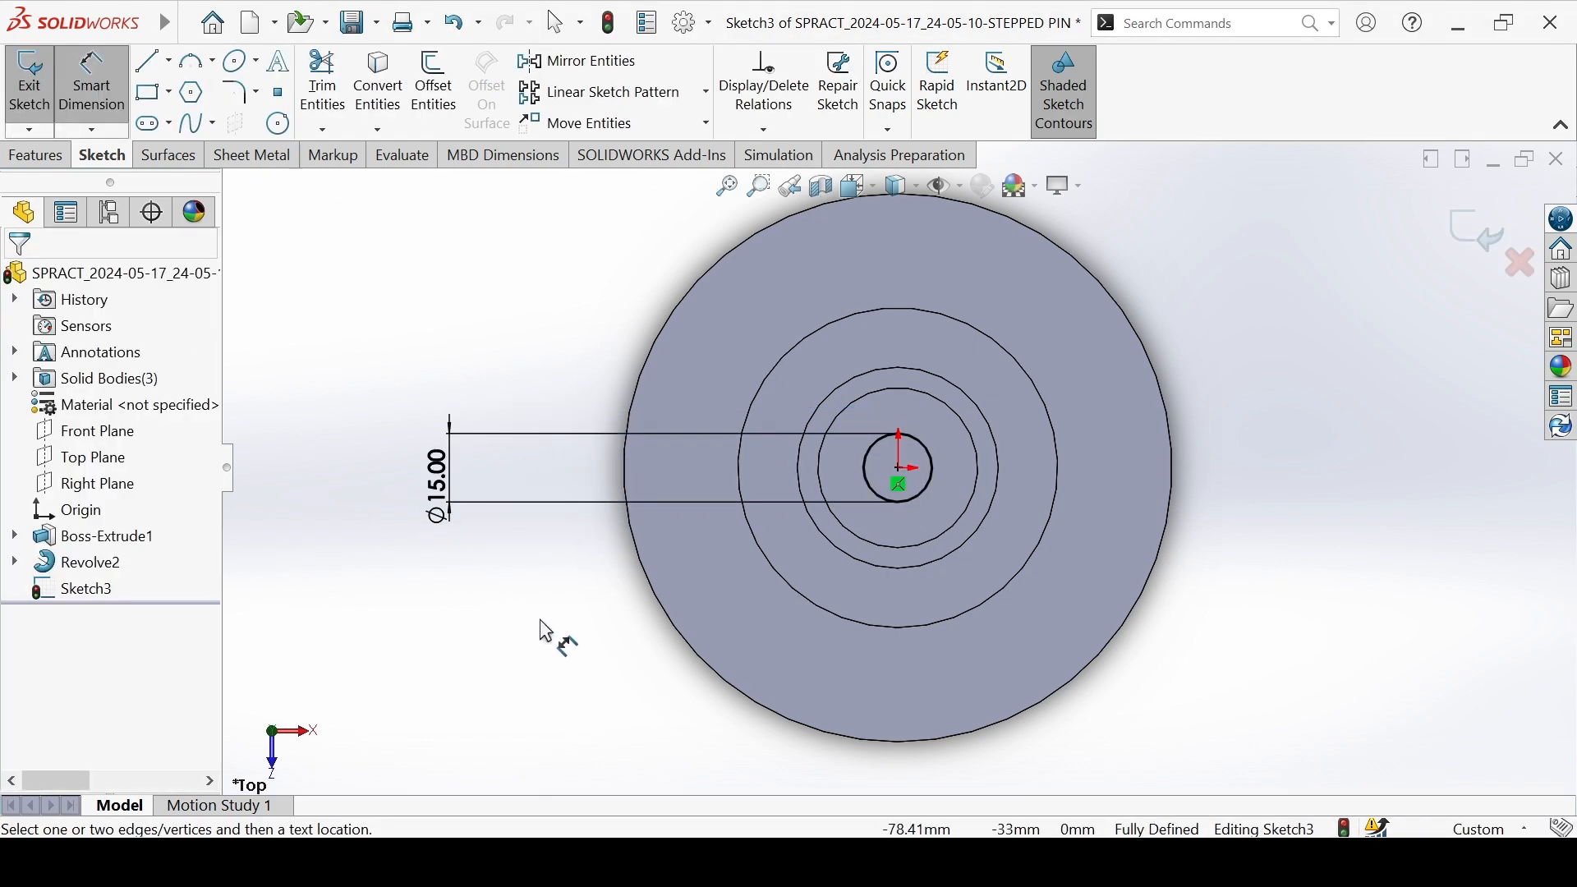
Cut-extrude the 15 mm circle Through All in the reversed direction, up through the pin.
middle_drag(539, 624, 567, 391)
key(f)
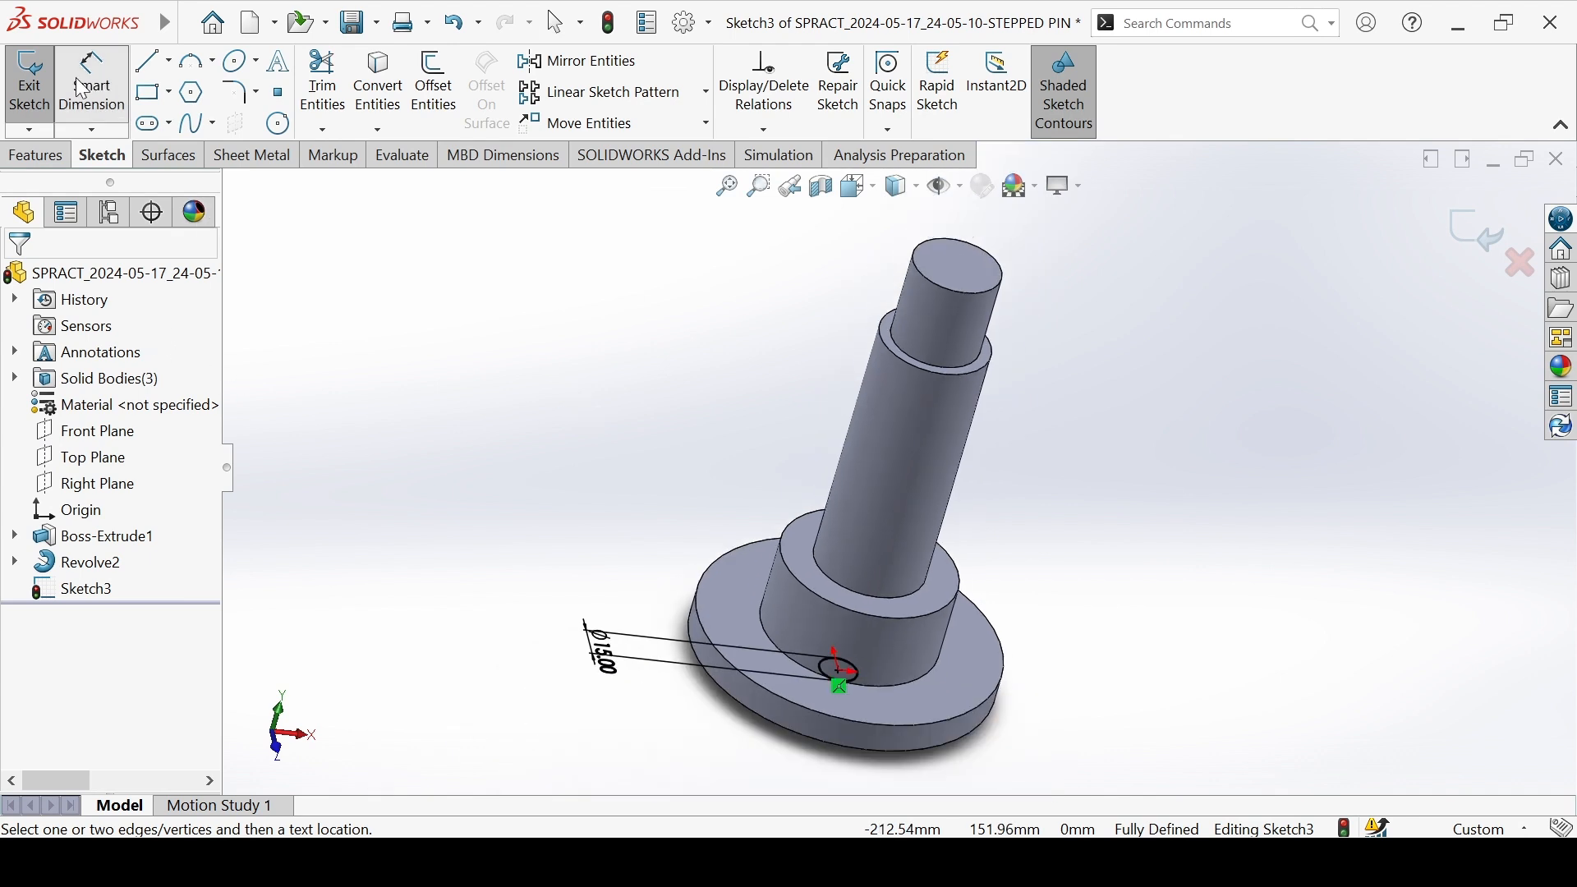
click(41, 156)
click(348, 80)
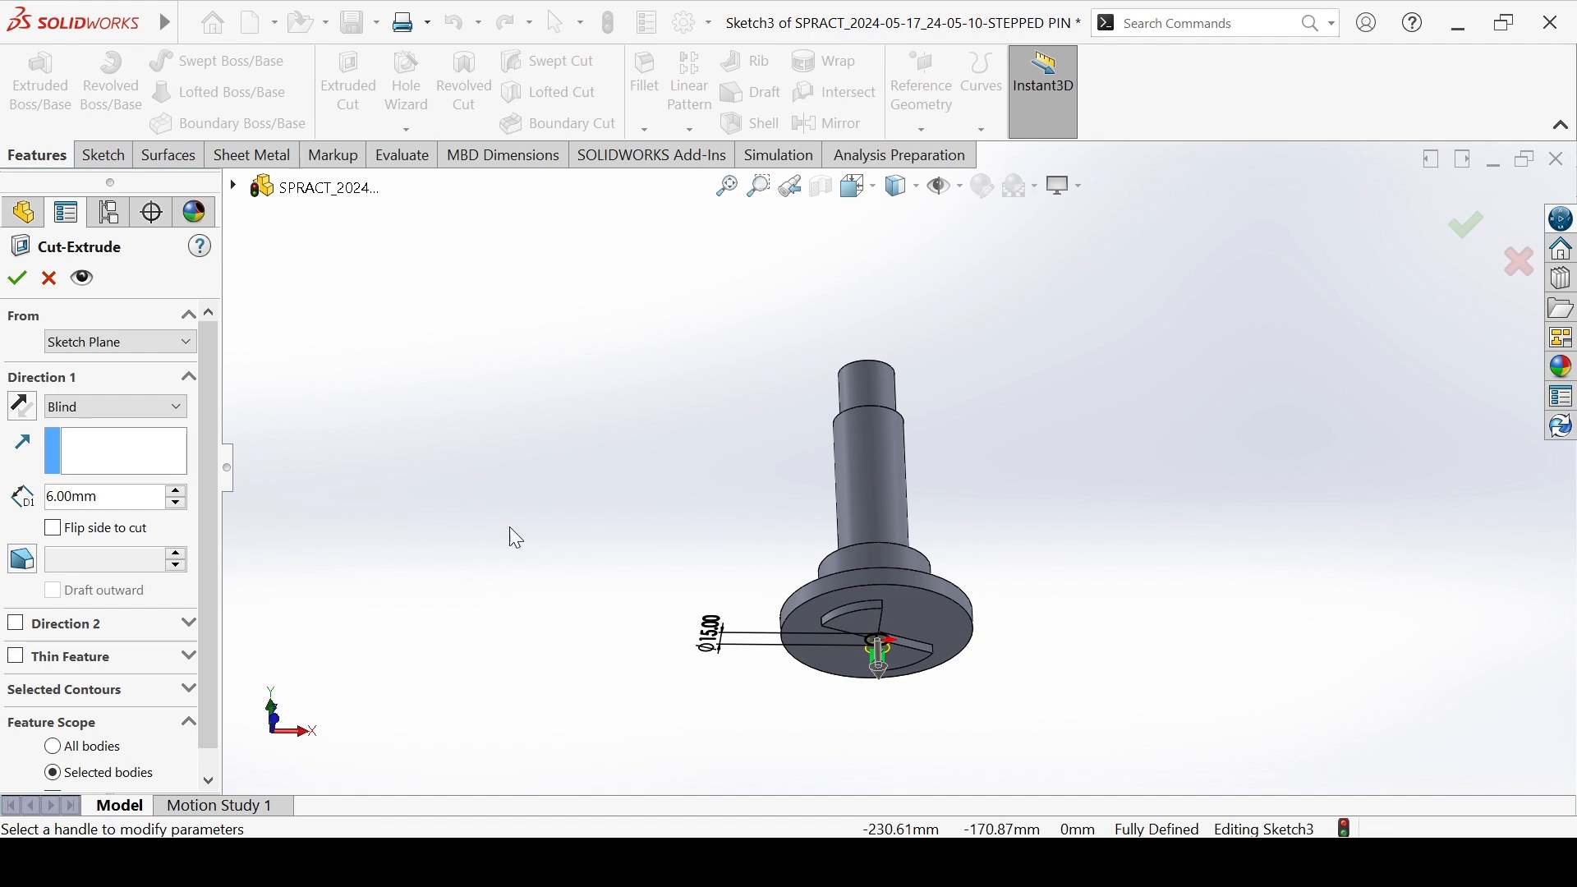
click(118, 449)
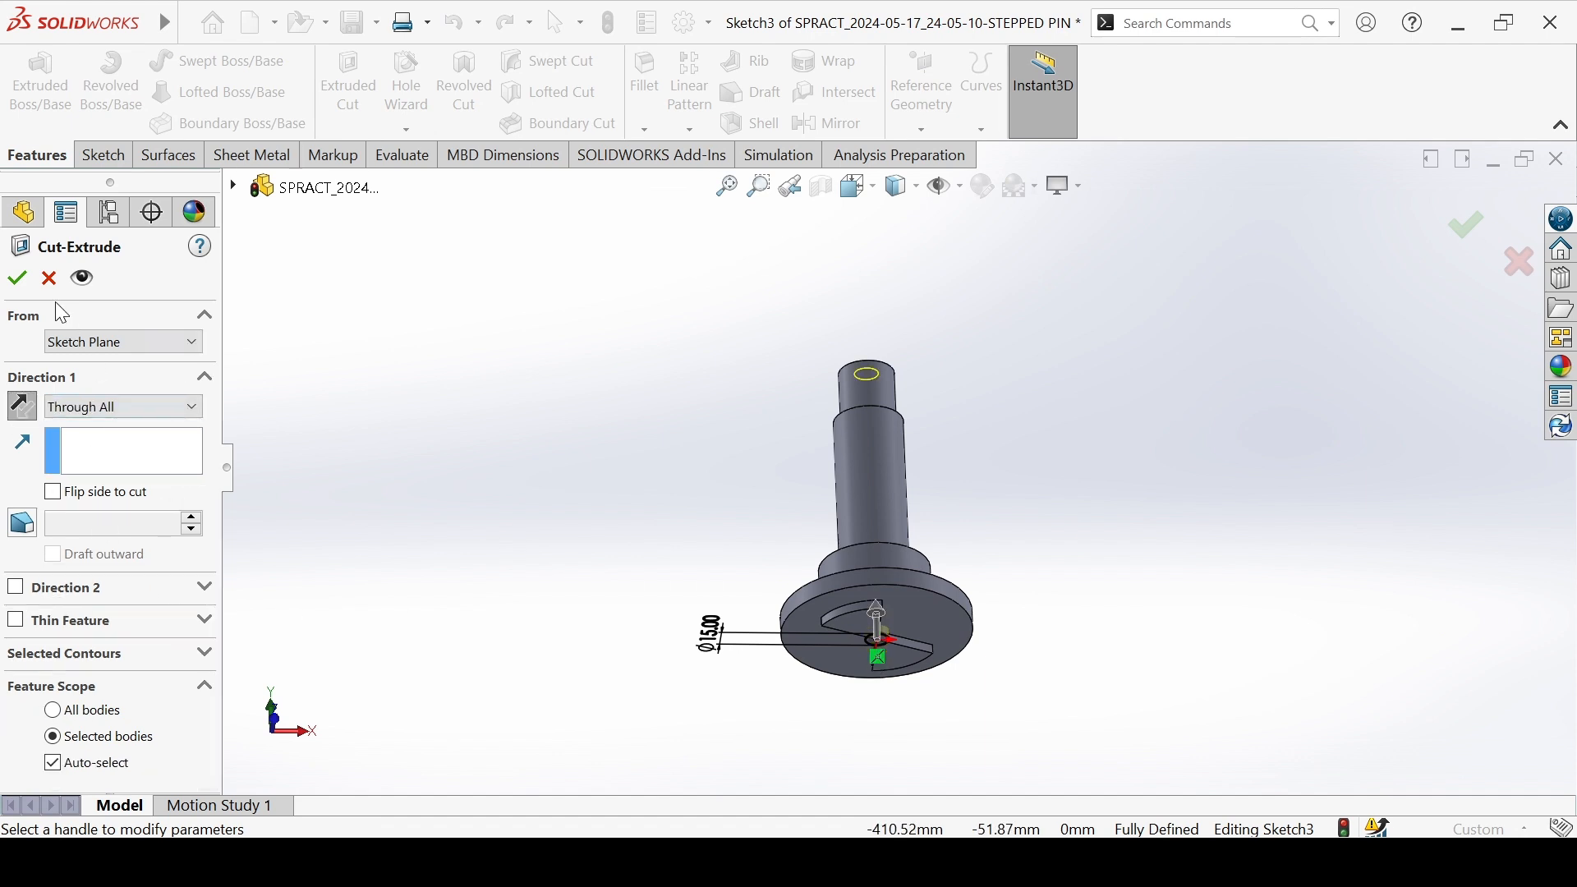
click(17, 279)
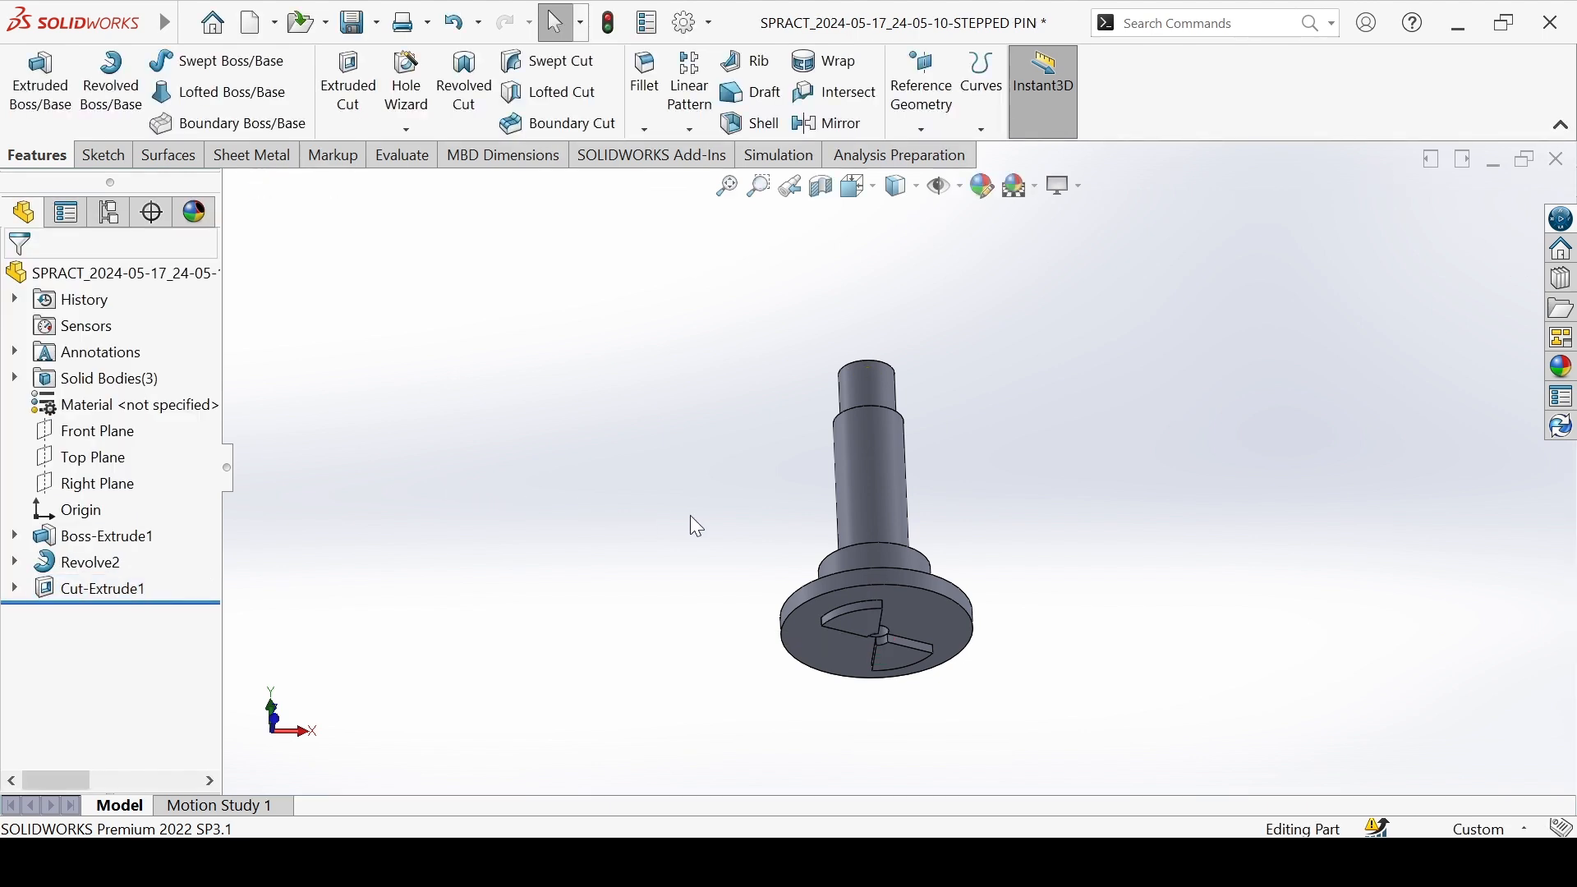
On the Front Plane, sketch a vertical straight slot about 48.5 mm between centers and 17 mm wide on the long tier, aligned with the origin.
scroll(694, 519, down, 3)
middle_drag(692, 517, 692, 564)
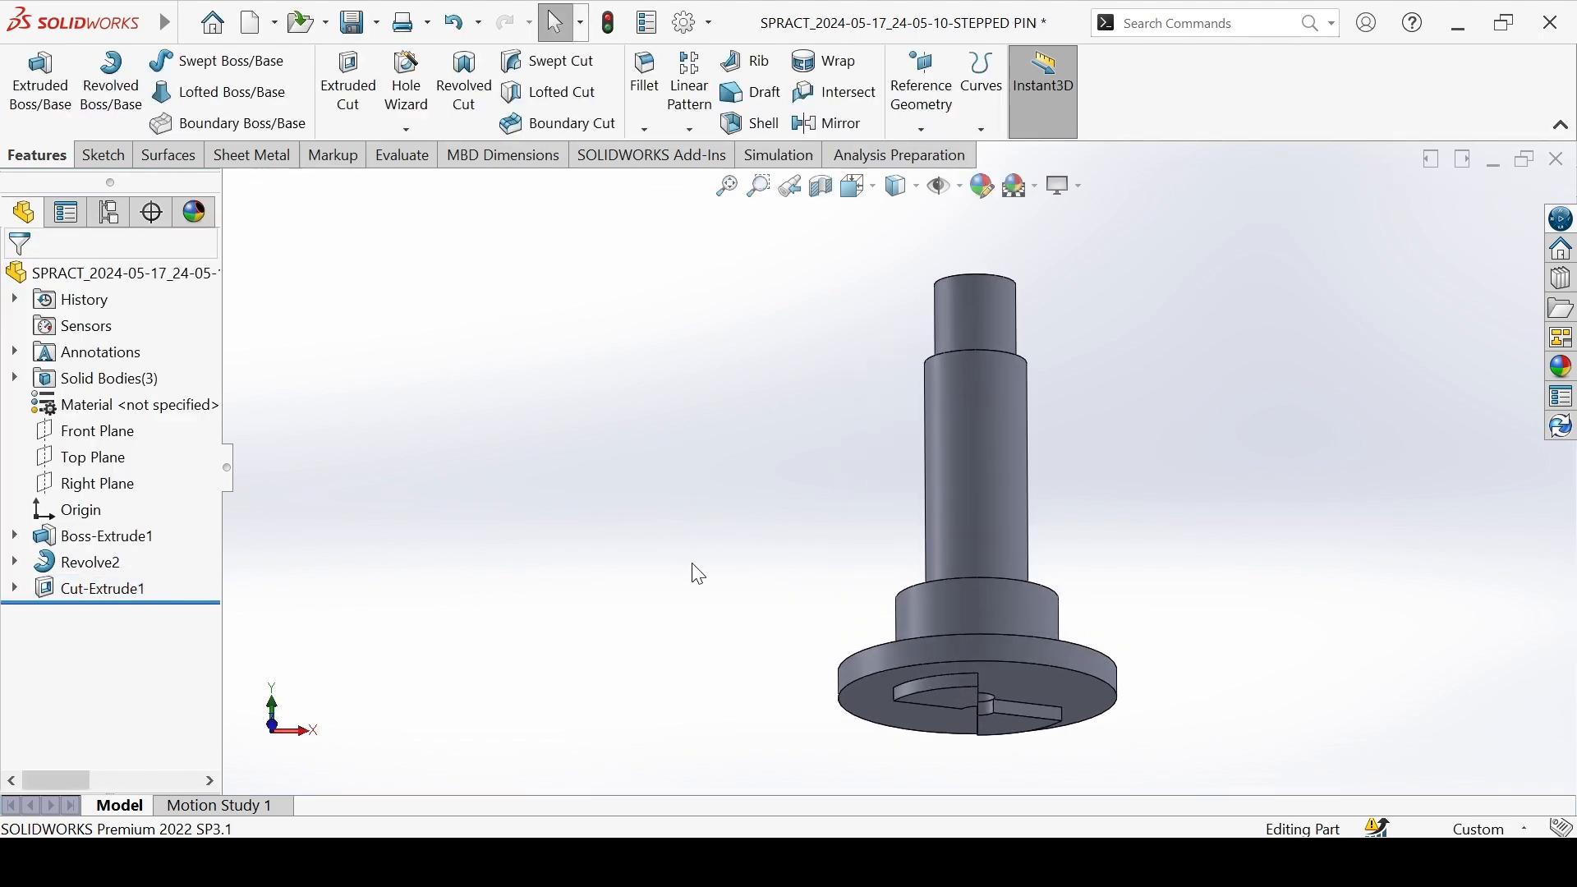
click(134, 426)
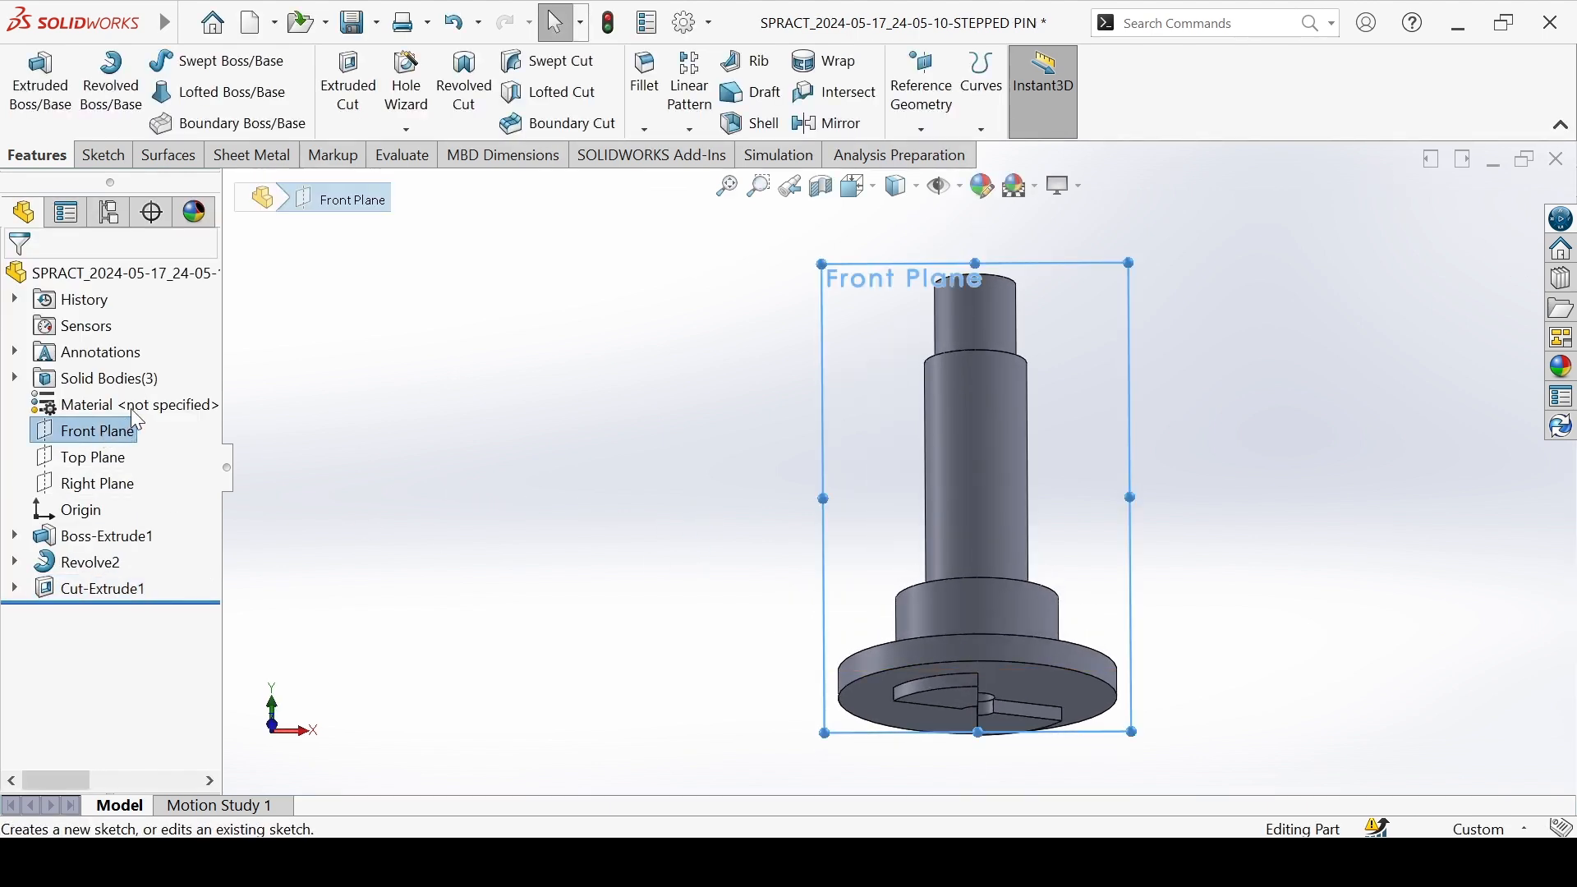
click(131, 410)
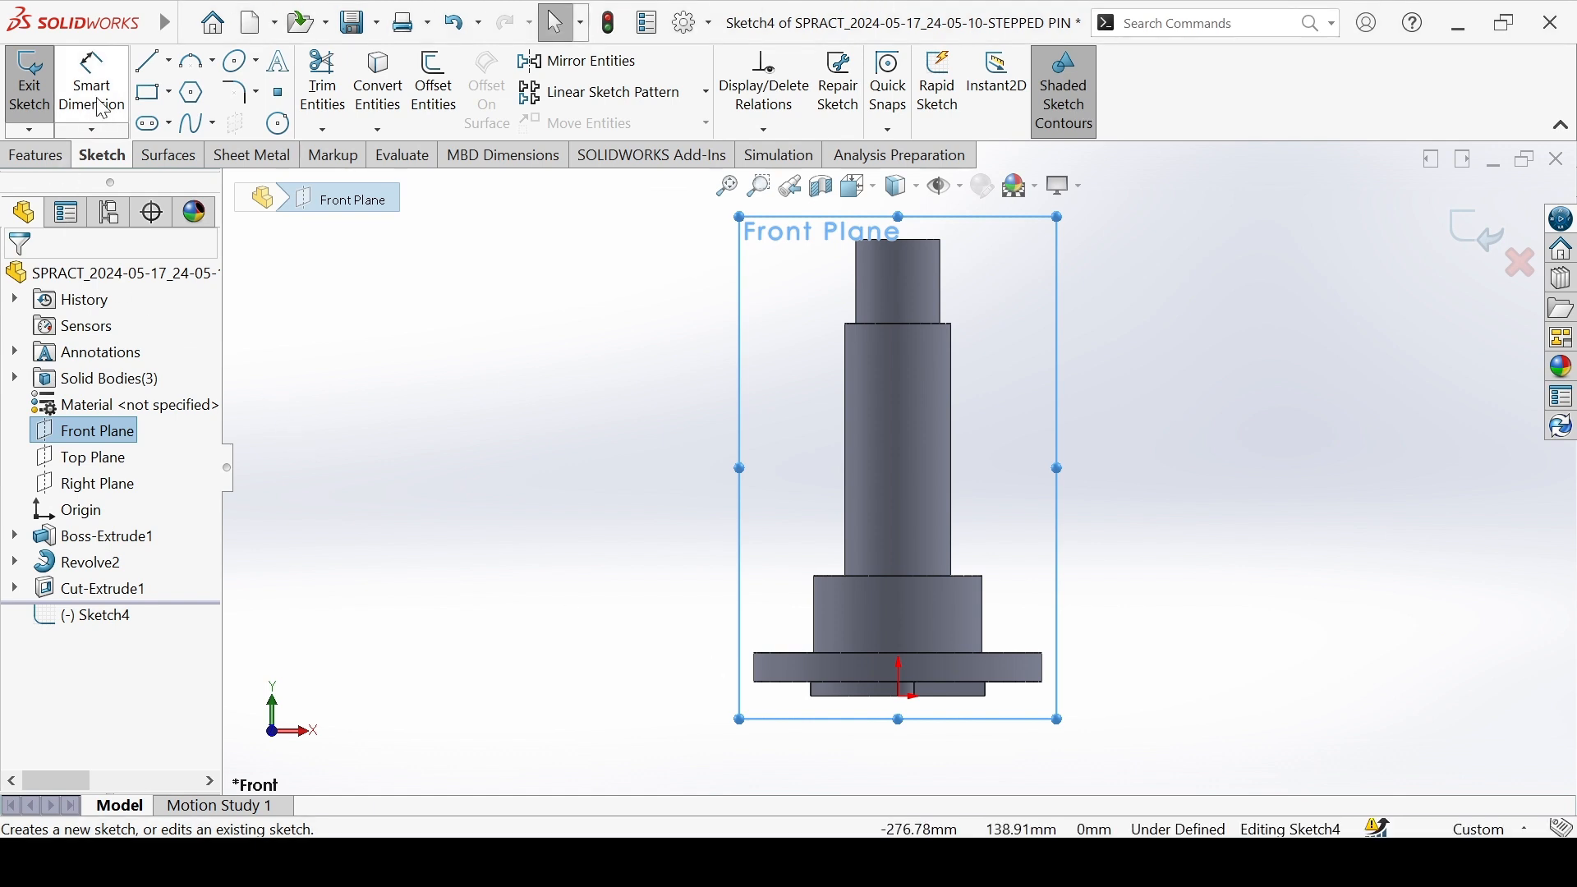
click(157, 129)
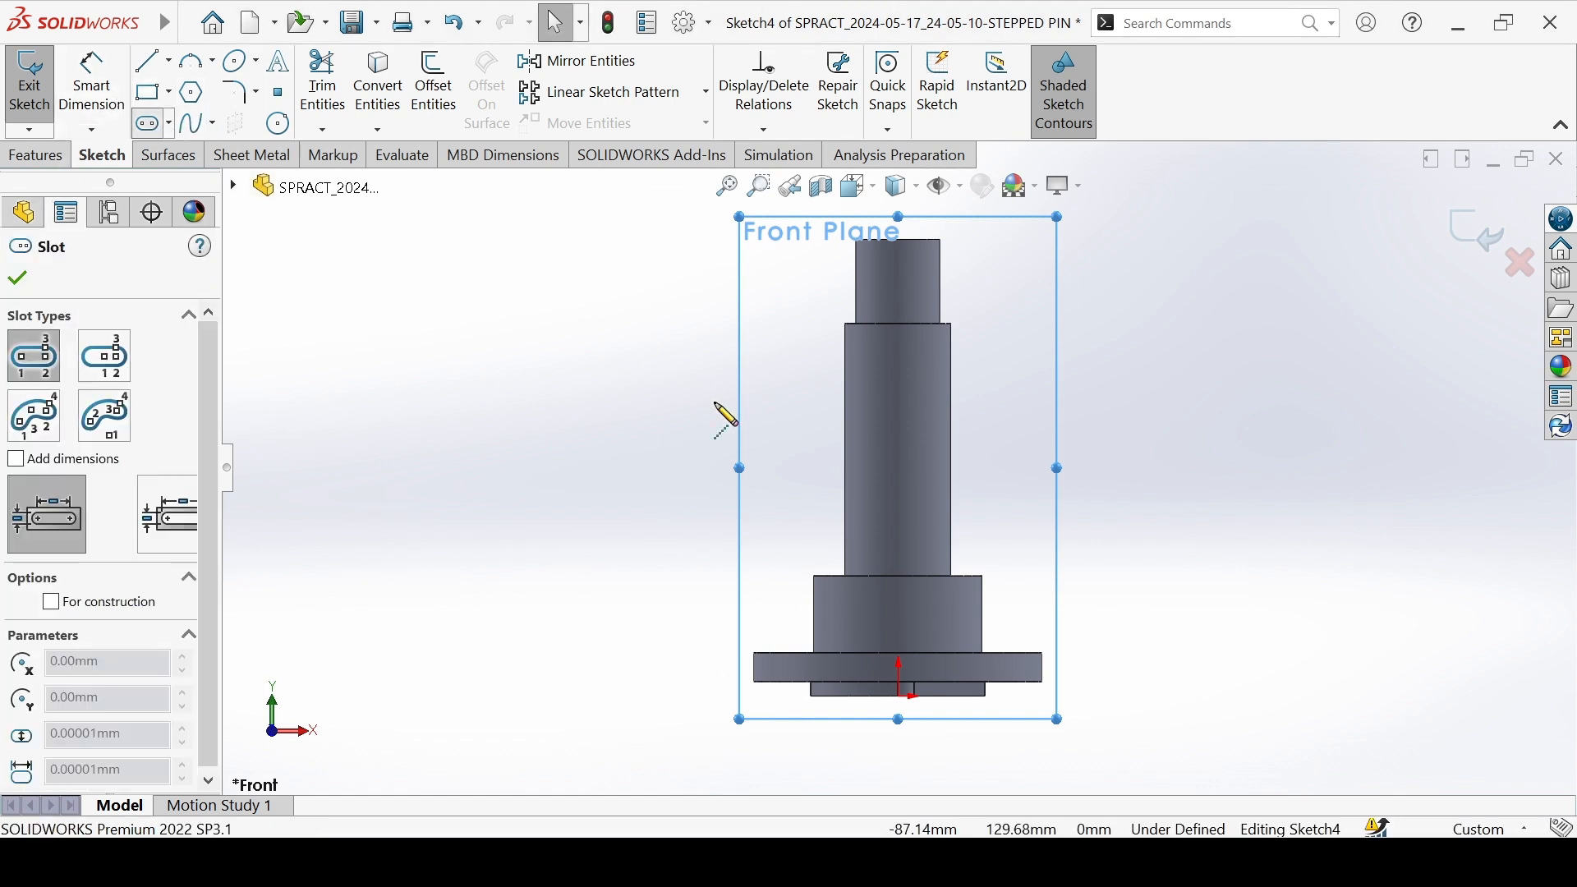
click(898, 486)
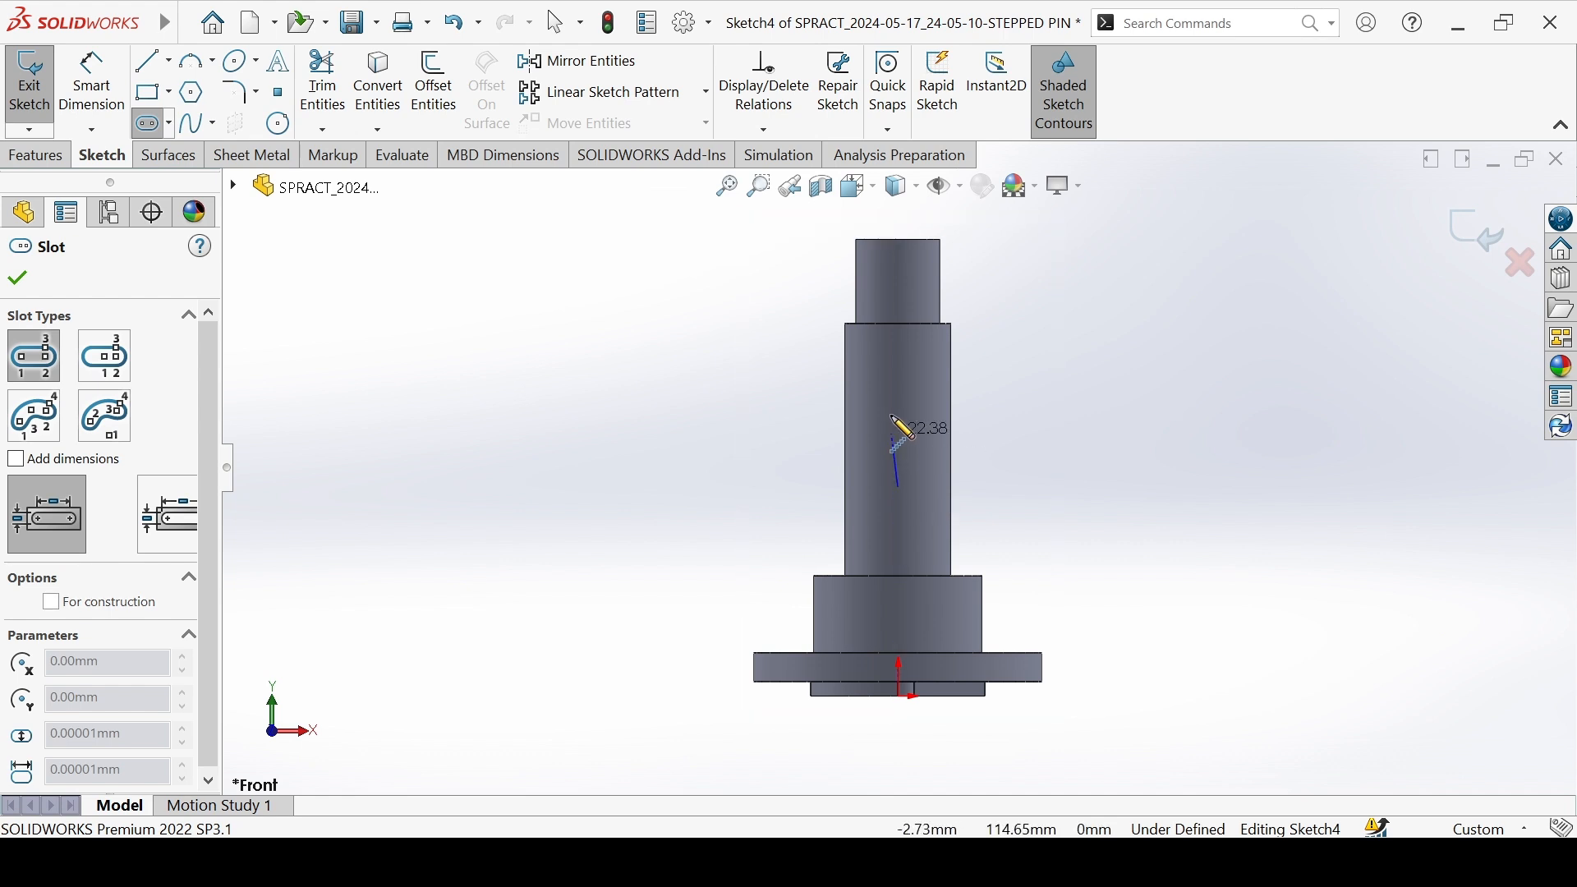
click(898, 372)
click(878, 374)
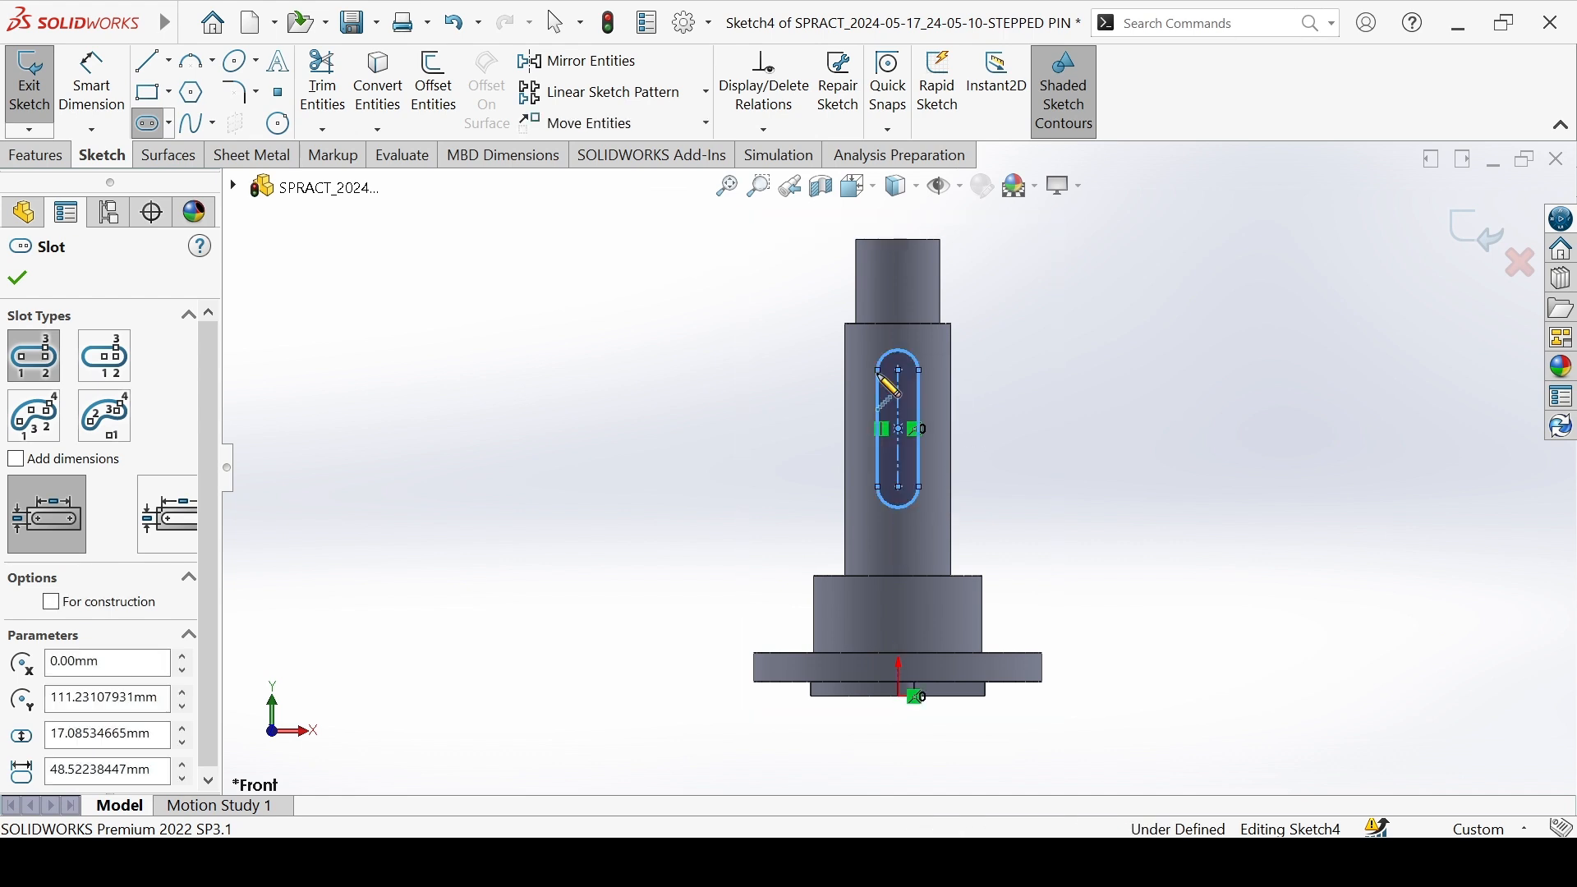
key(Escape)
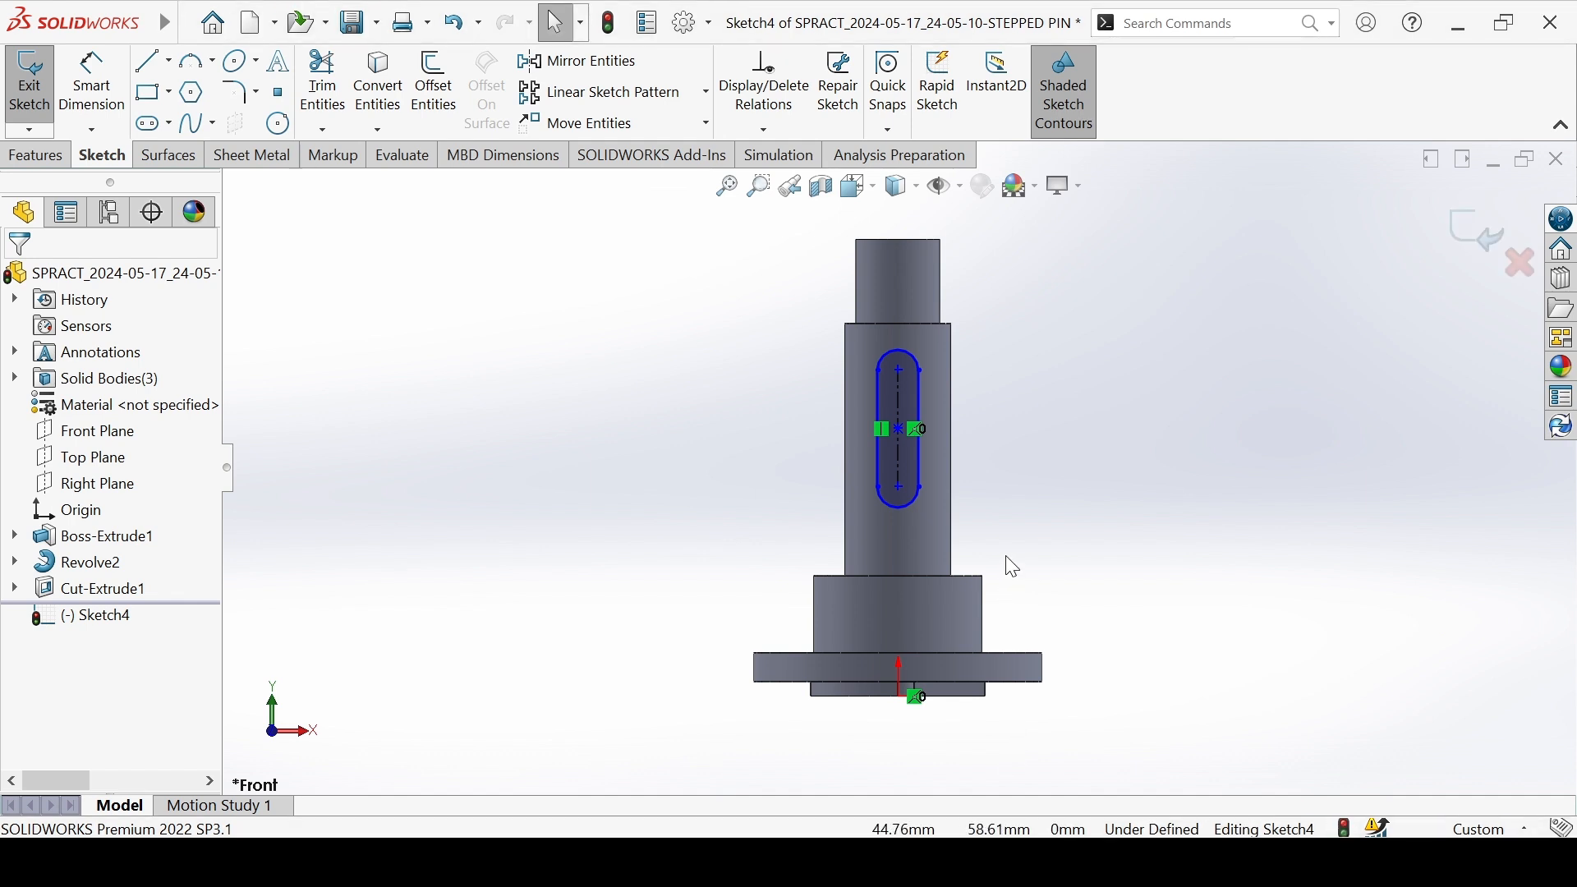
Dimension the slot's center-to-center length as 50 mm.
right_drag(1107, 600, 1101, 525)
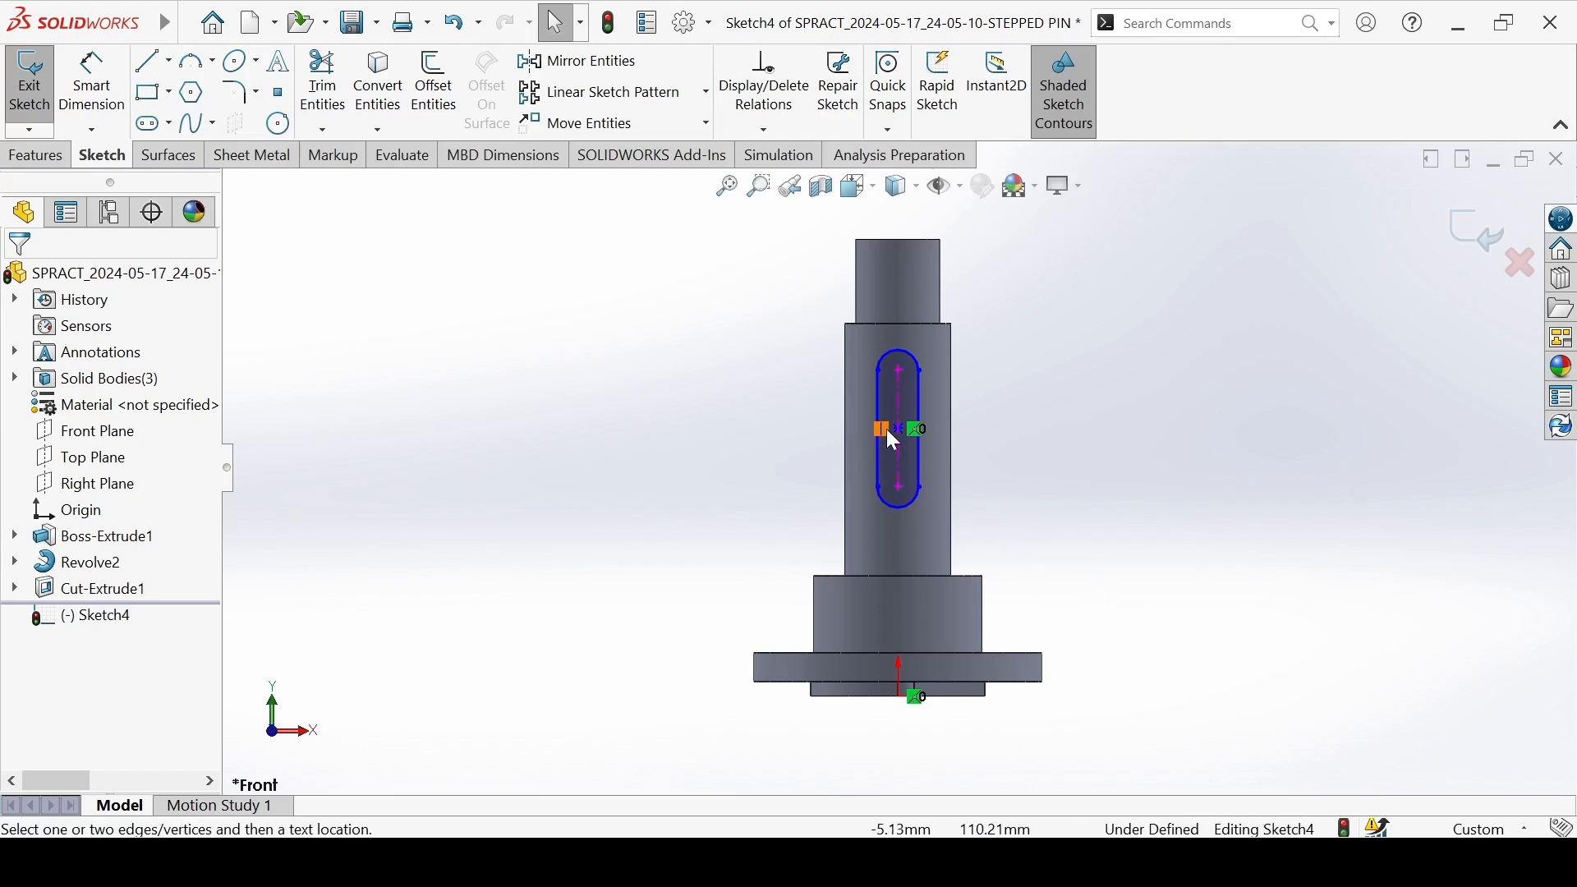
click(901, 404)
click(1026, 421)
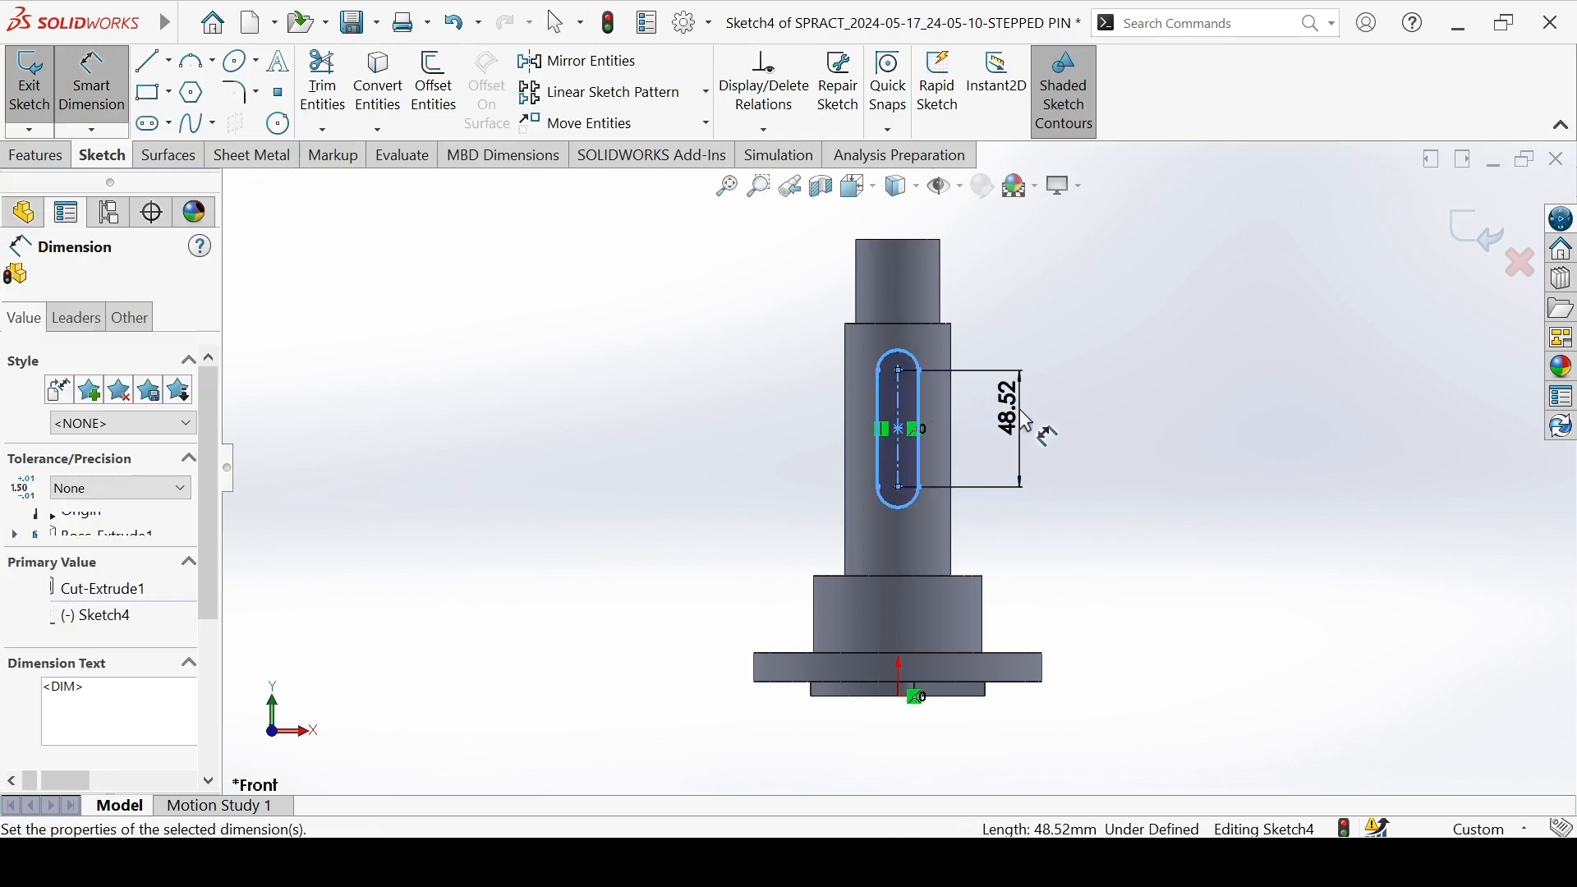
text(50)
key(Return)
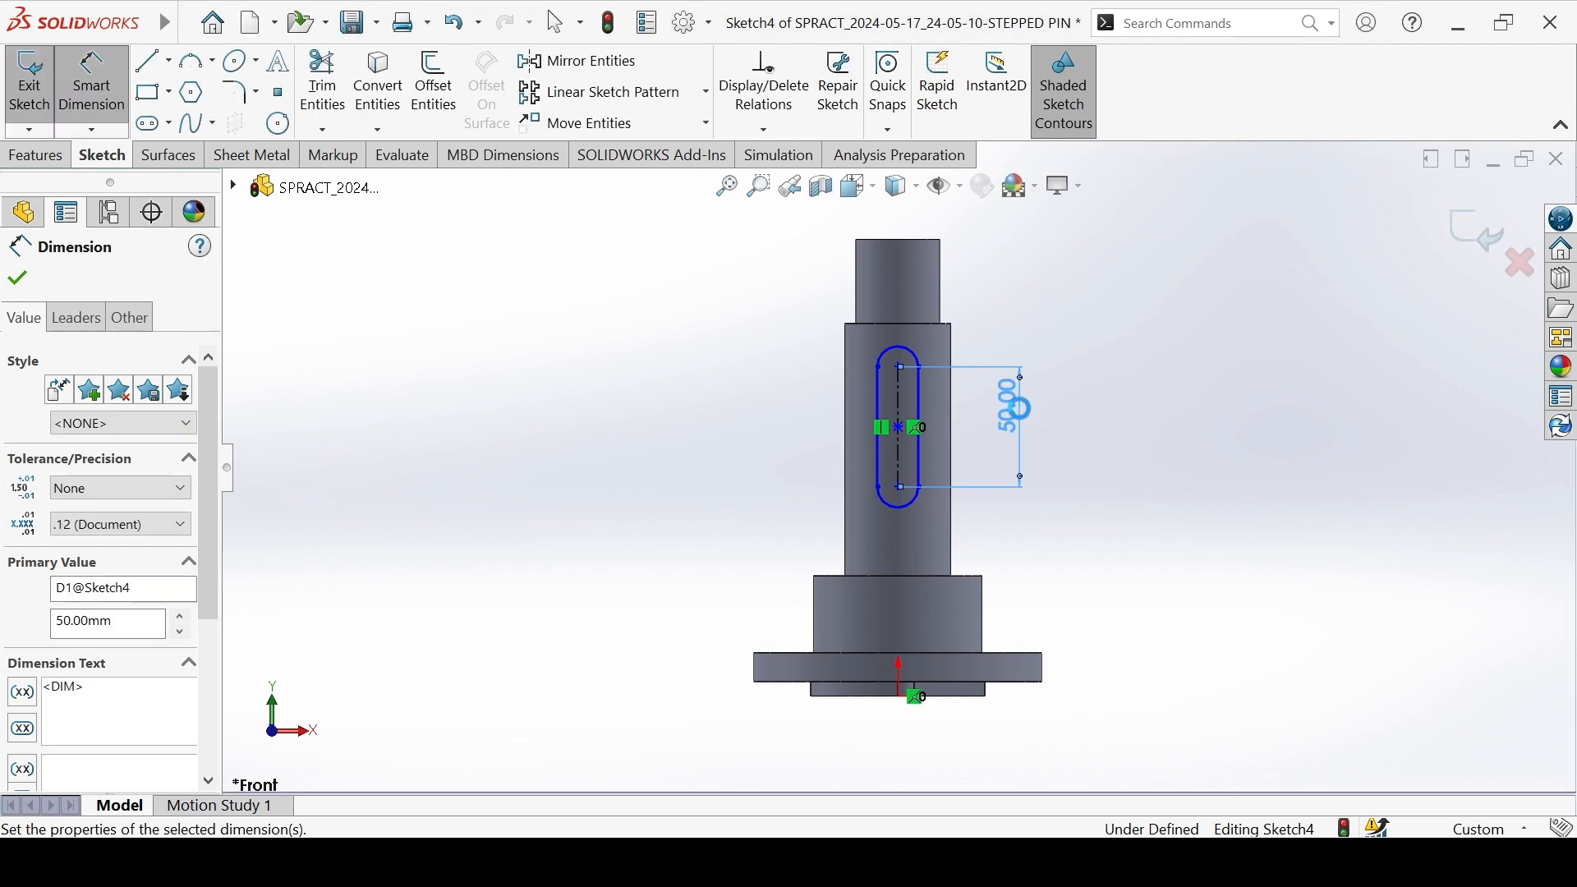
Dimension the height from the origin to the slot's lower arc center as 75 mm.
click(902, 493)
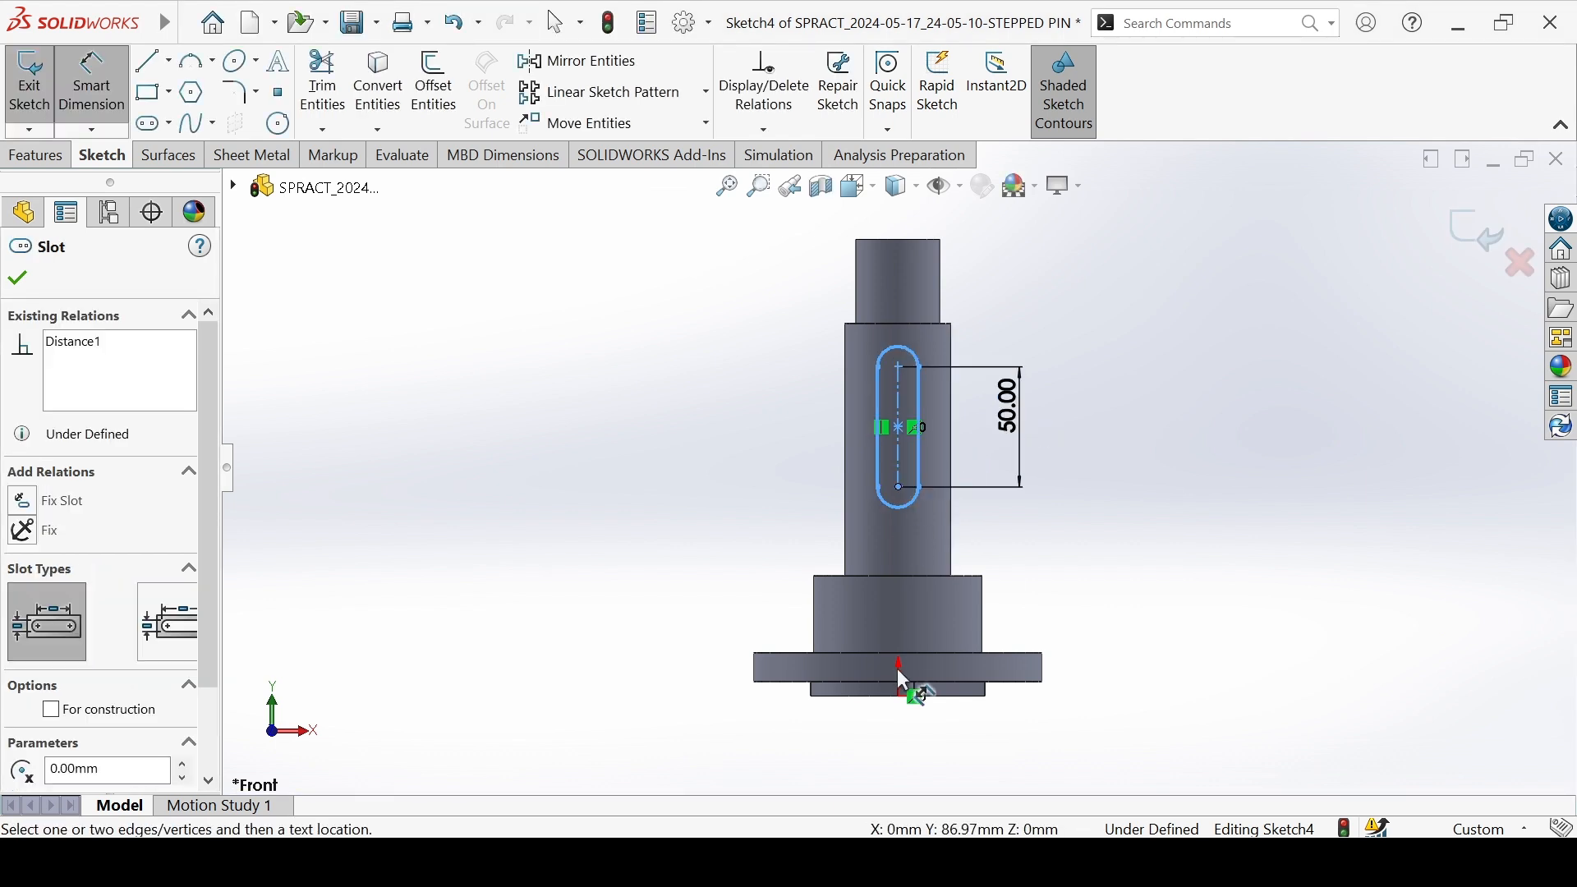
click(901, 698)
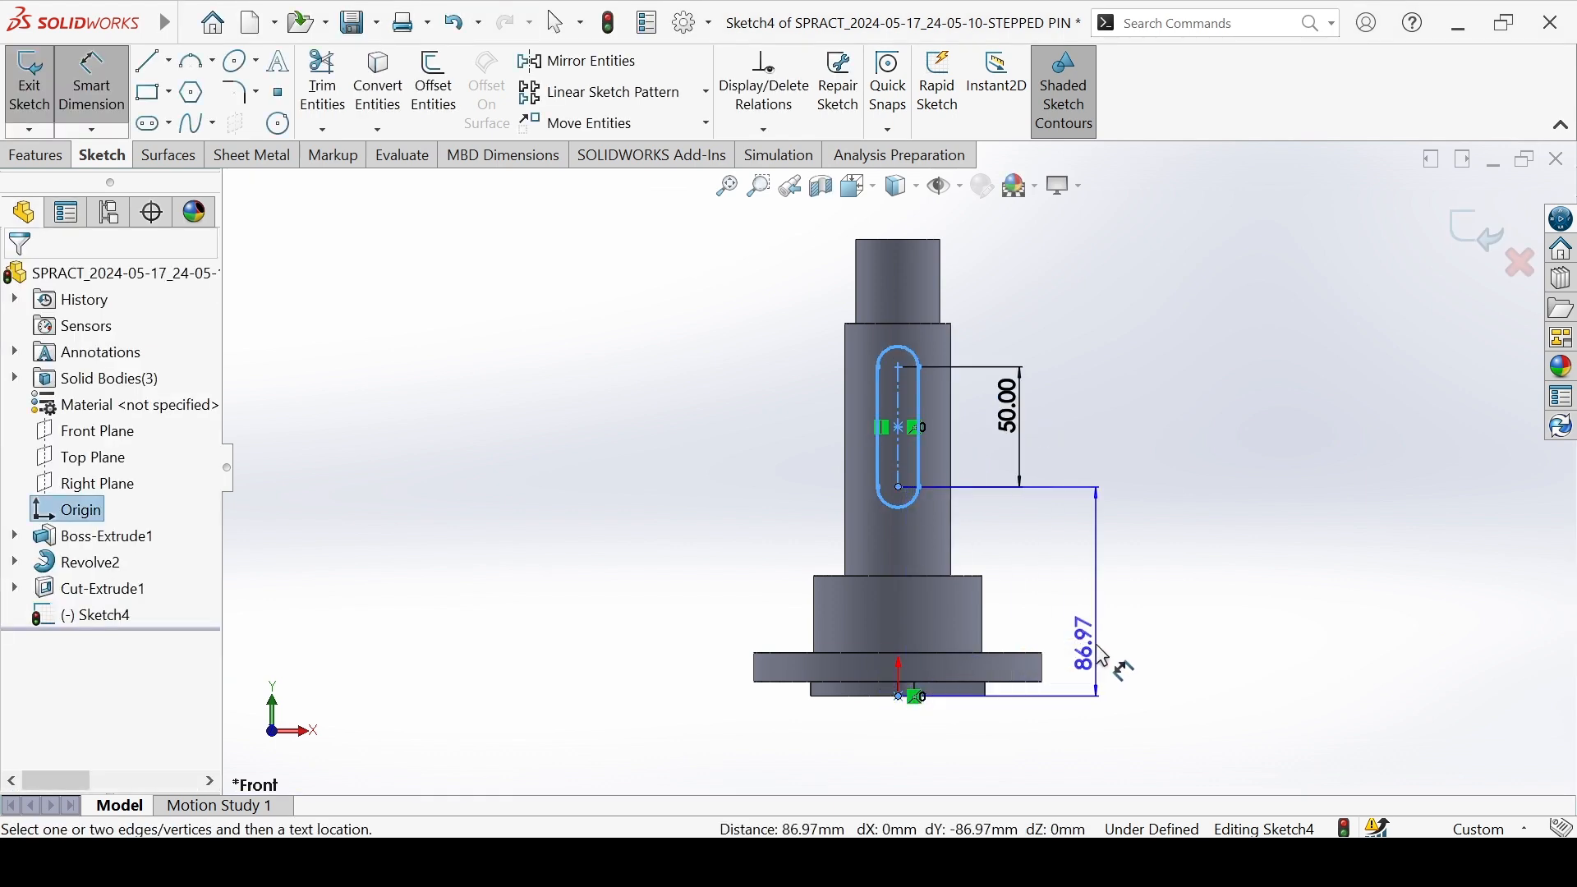
click(1101, 645)
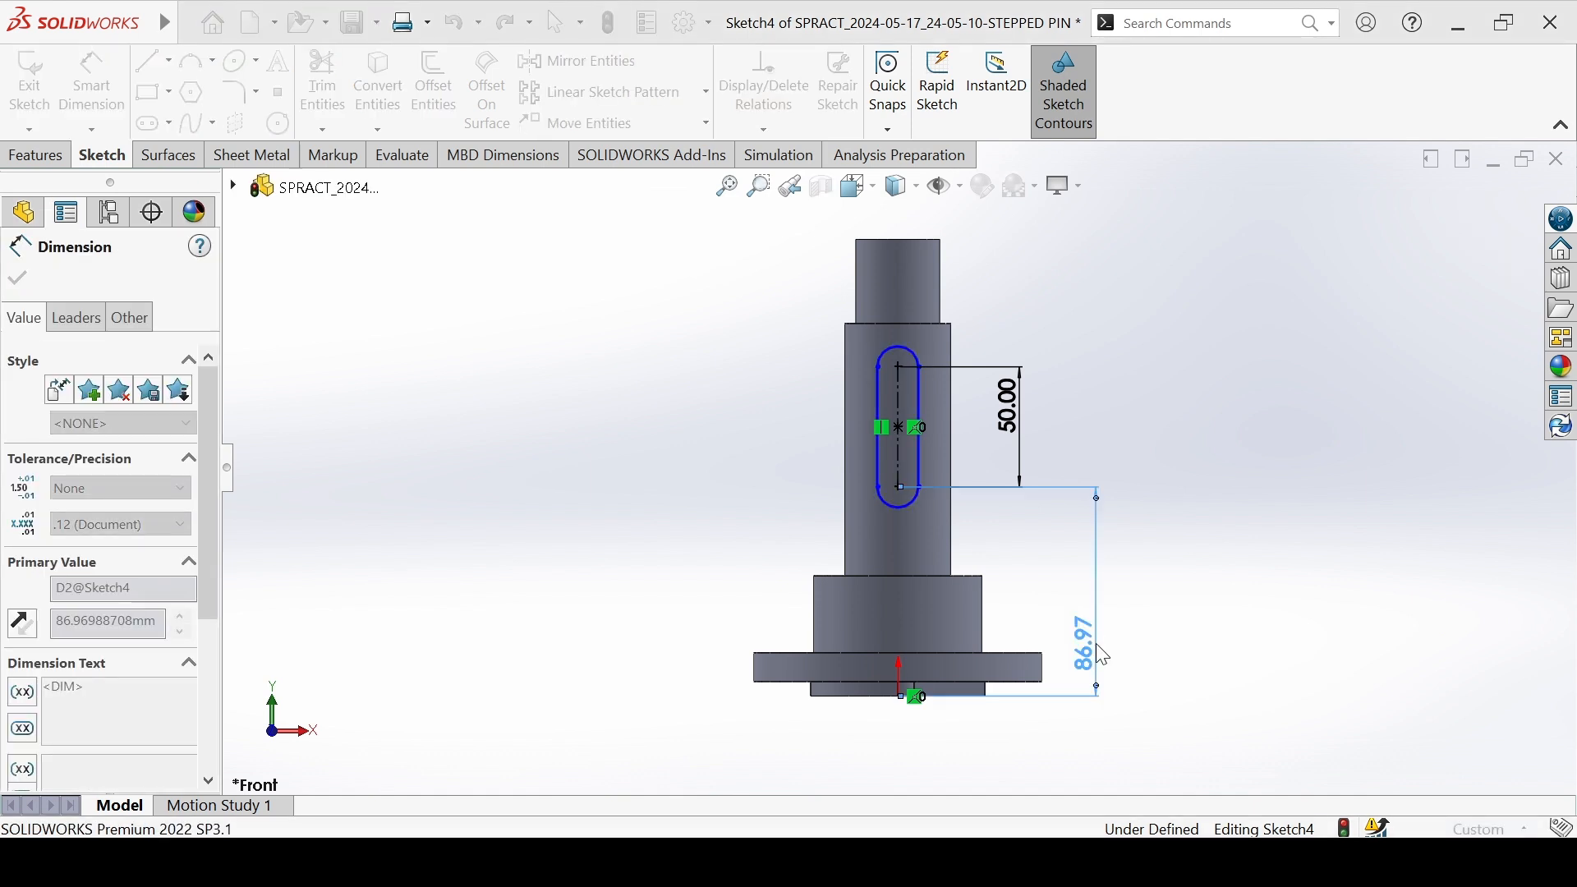
text(75)
key(Return)
Dimension the slot's width between its straight sides as 15 mm.
click(900, 443)
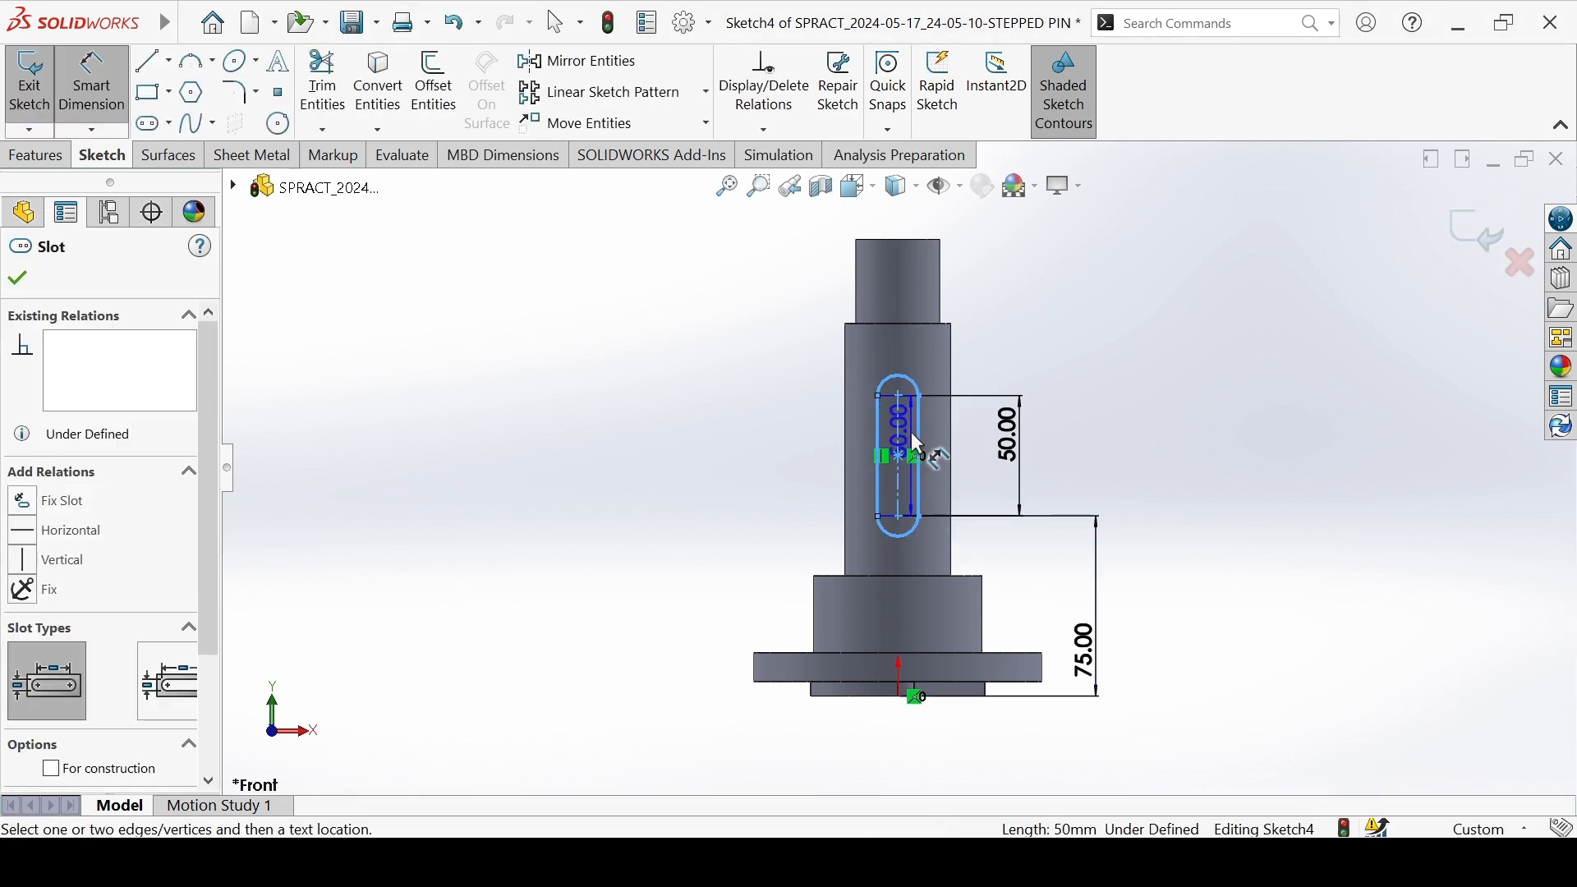
click(917, 435)
click(765, 423)
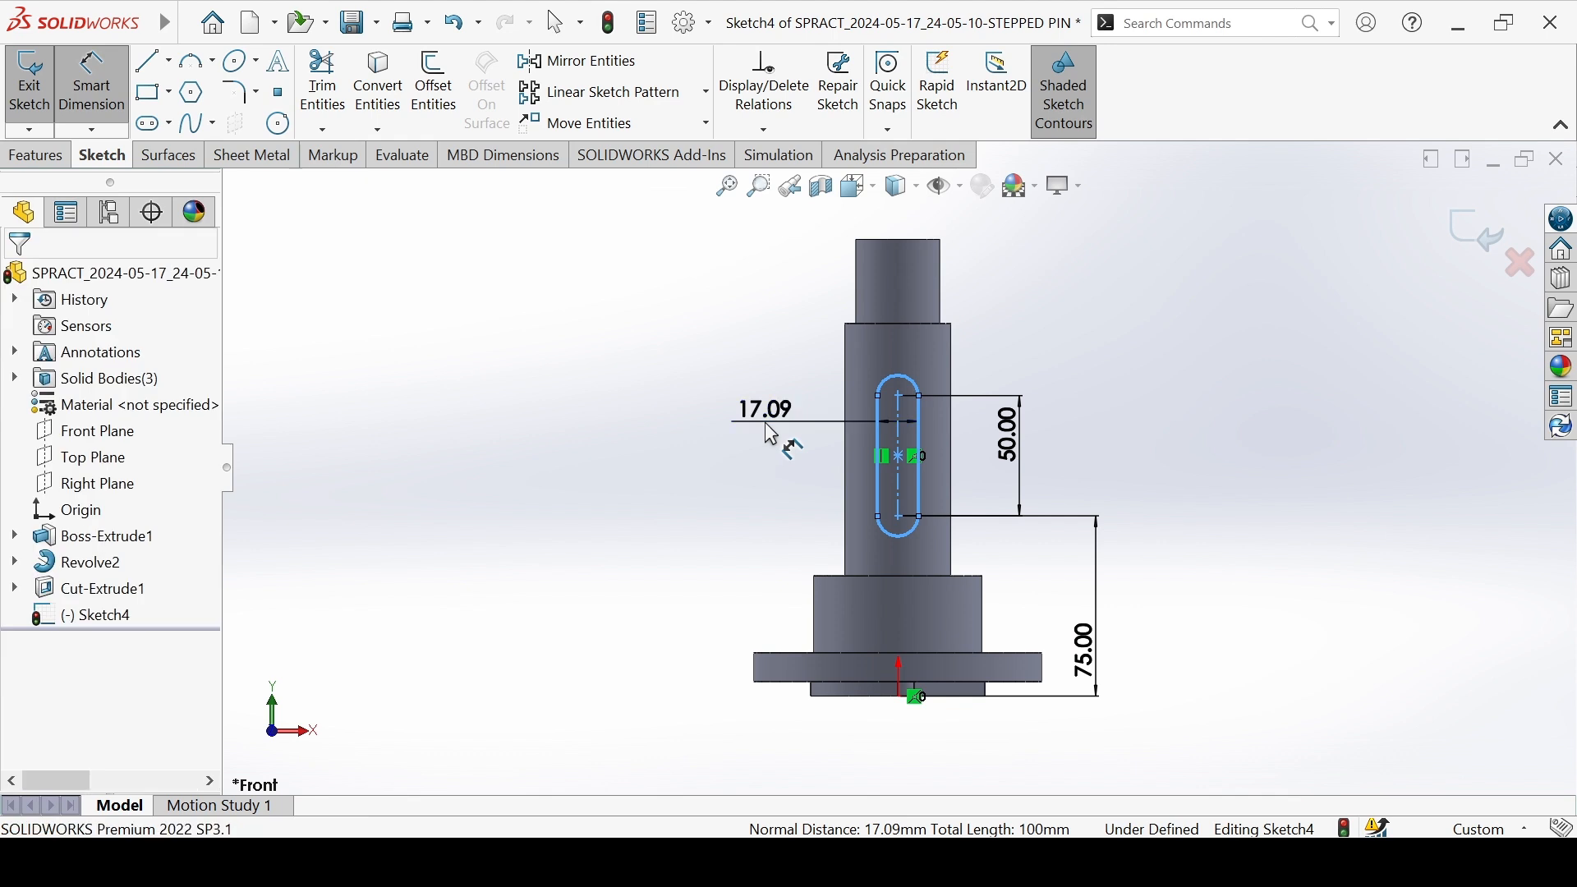
text(15)
key(Return)
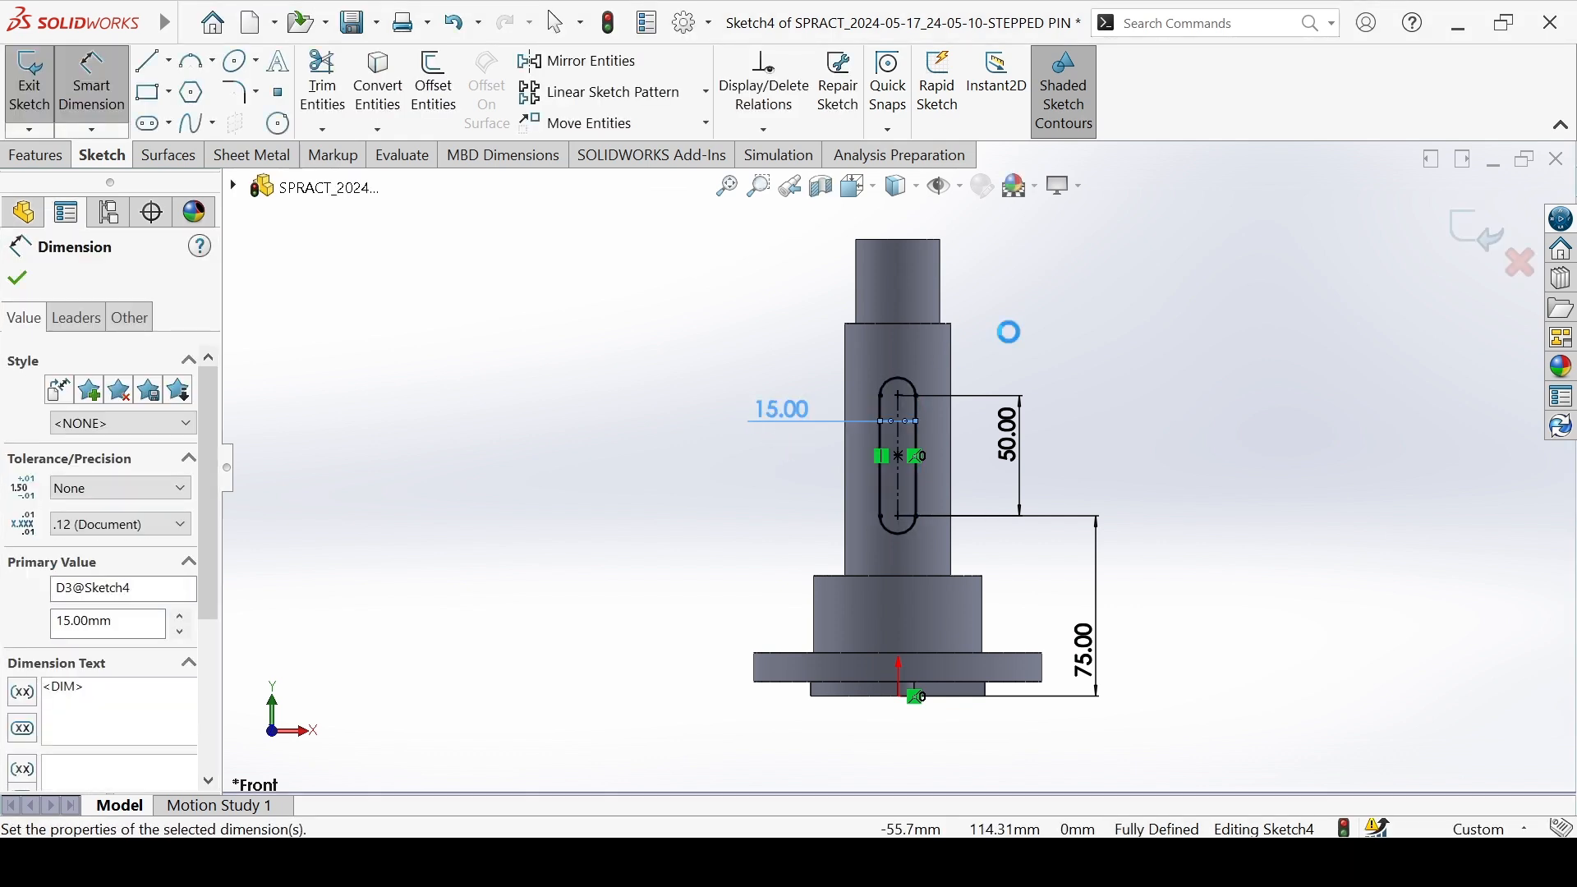
key(Escape)
key(Escape)
Cut-extrude the slot Through All in the reversed direction, starting from an 18 mm offset of the sketch plane.
middle_drag(1126, 359, 991, 356)
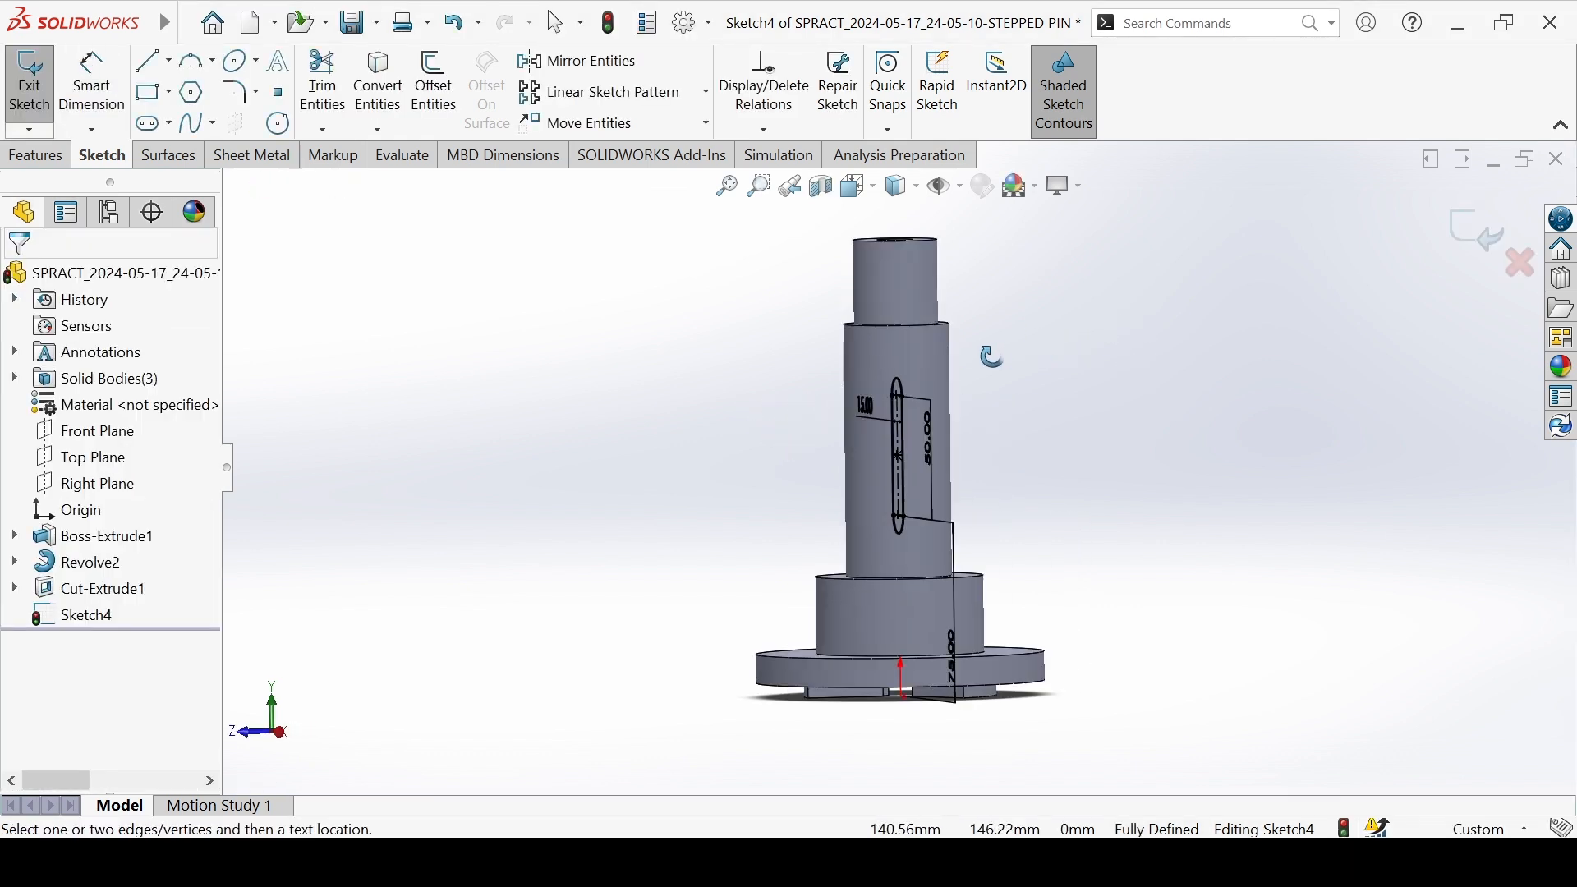
click(36, 156)
click(353, 90)
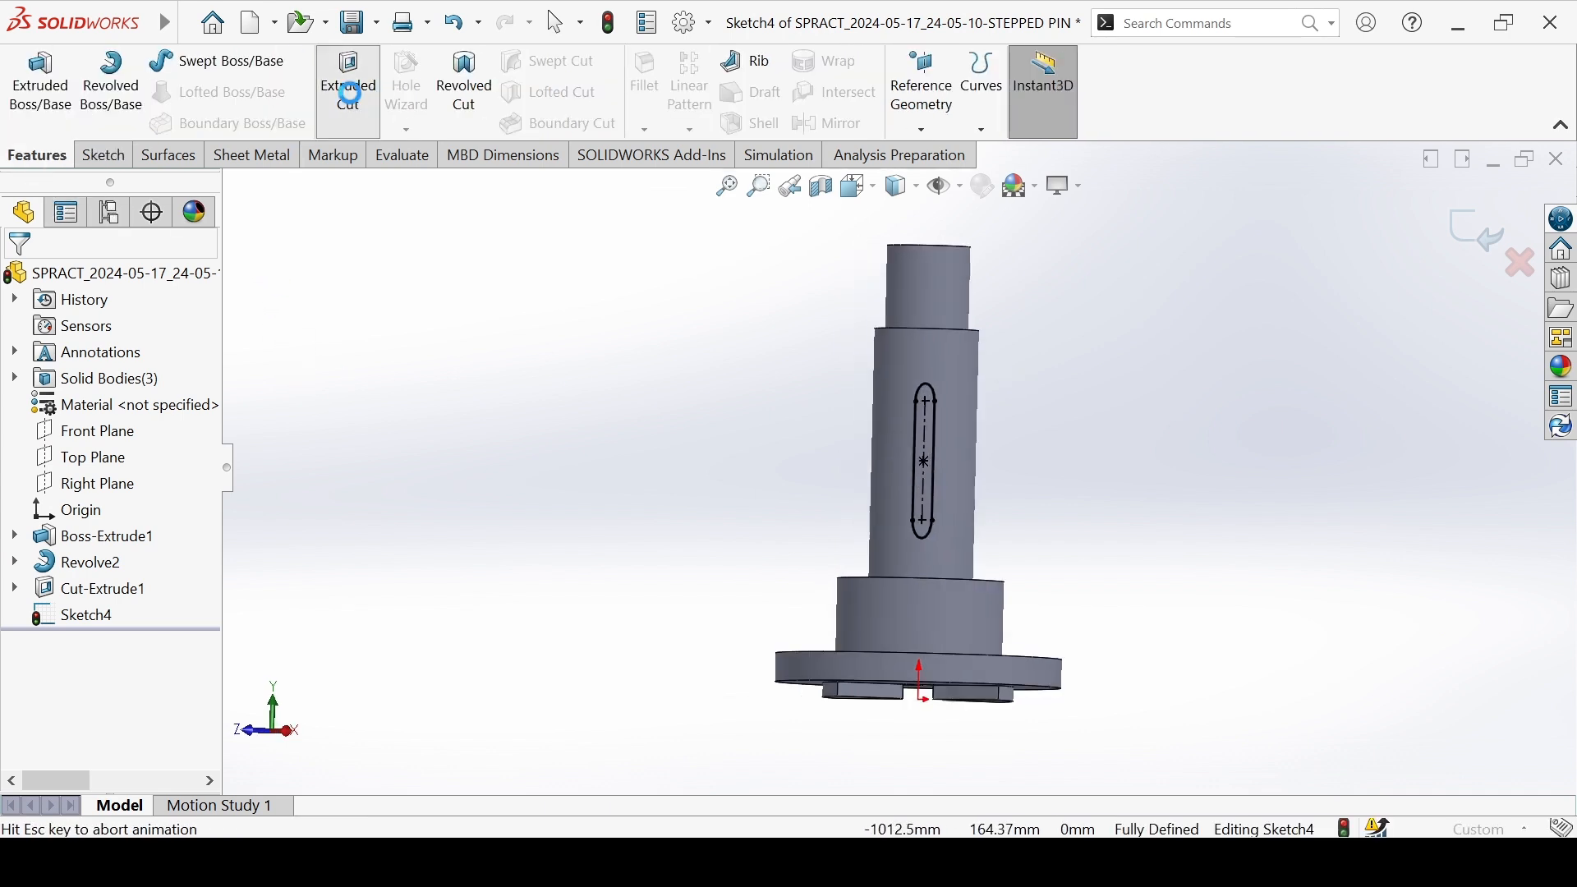
middle_drag(714, 430, 428, 495)
click(33, 411)
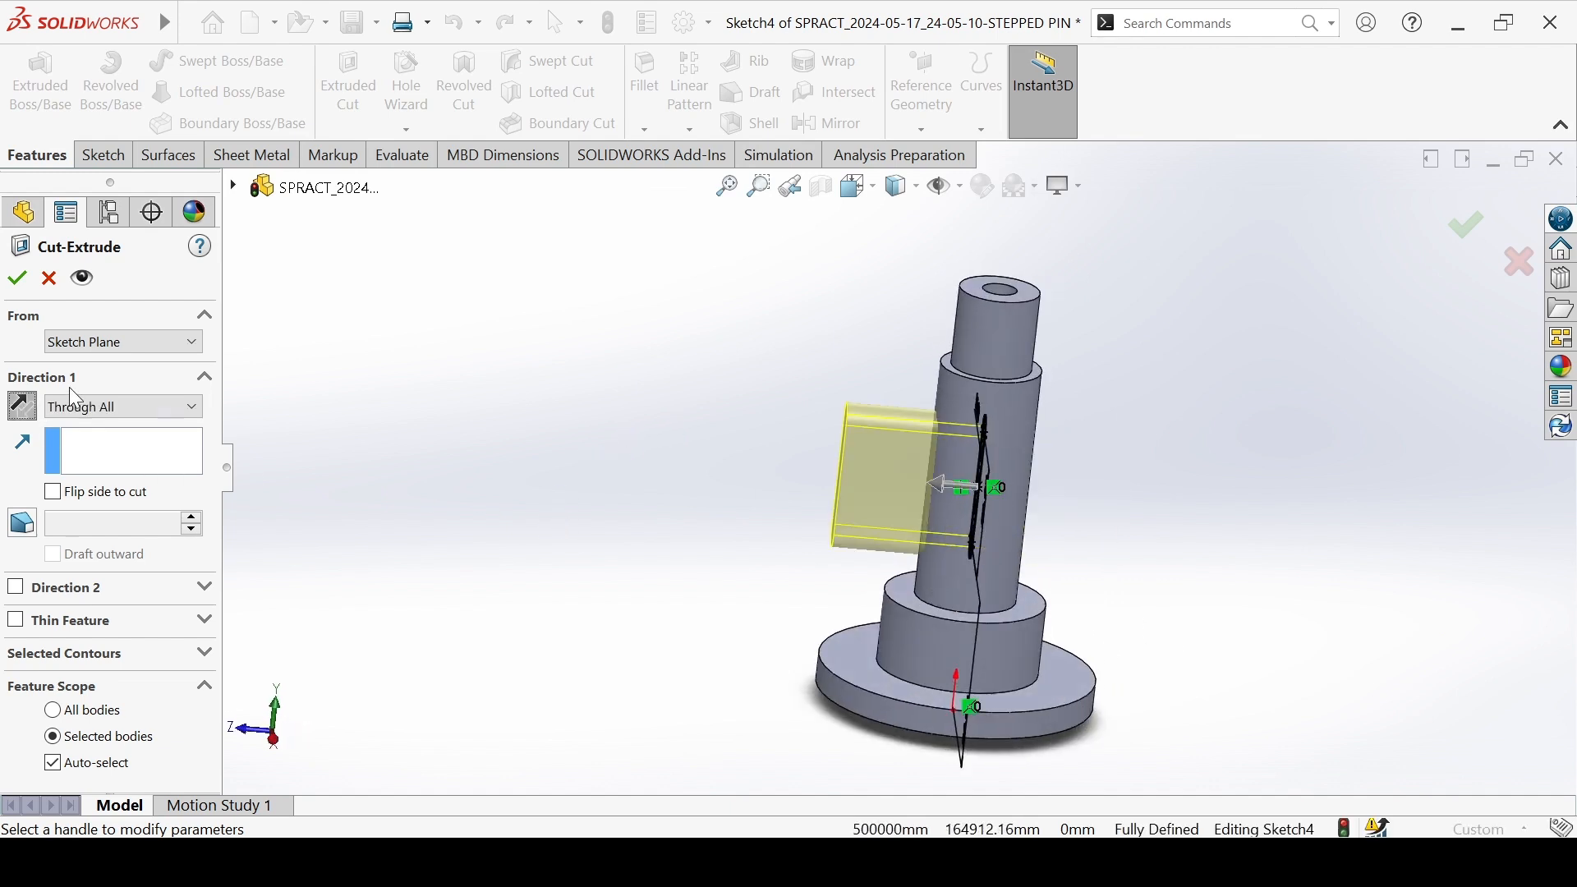
click(118, 417)
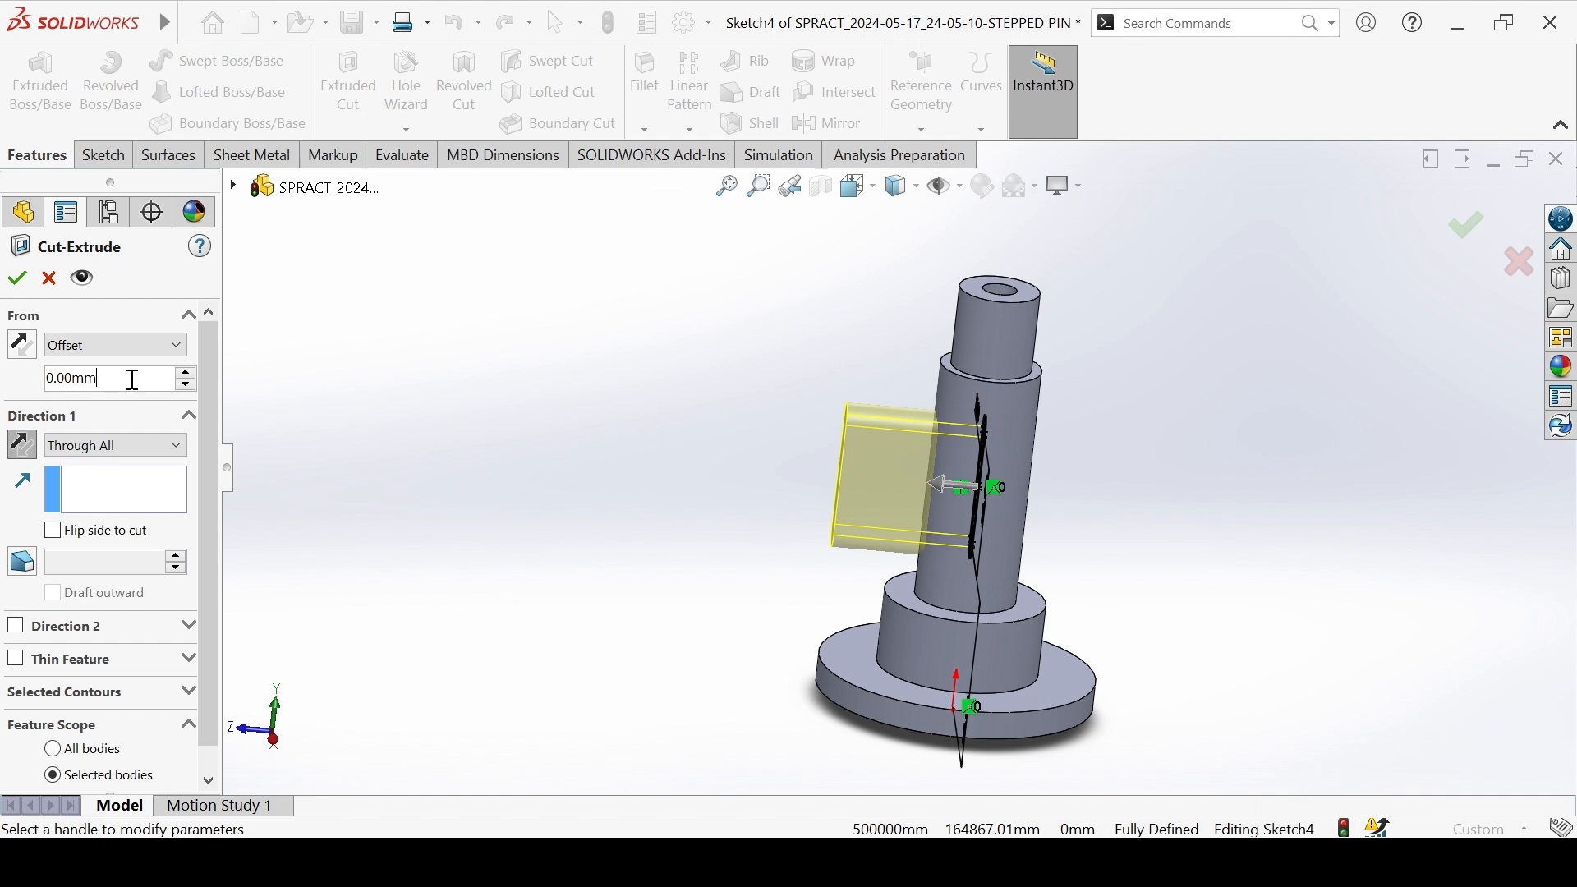
text(18)
key(Return)
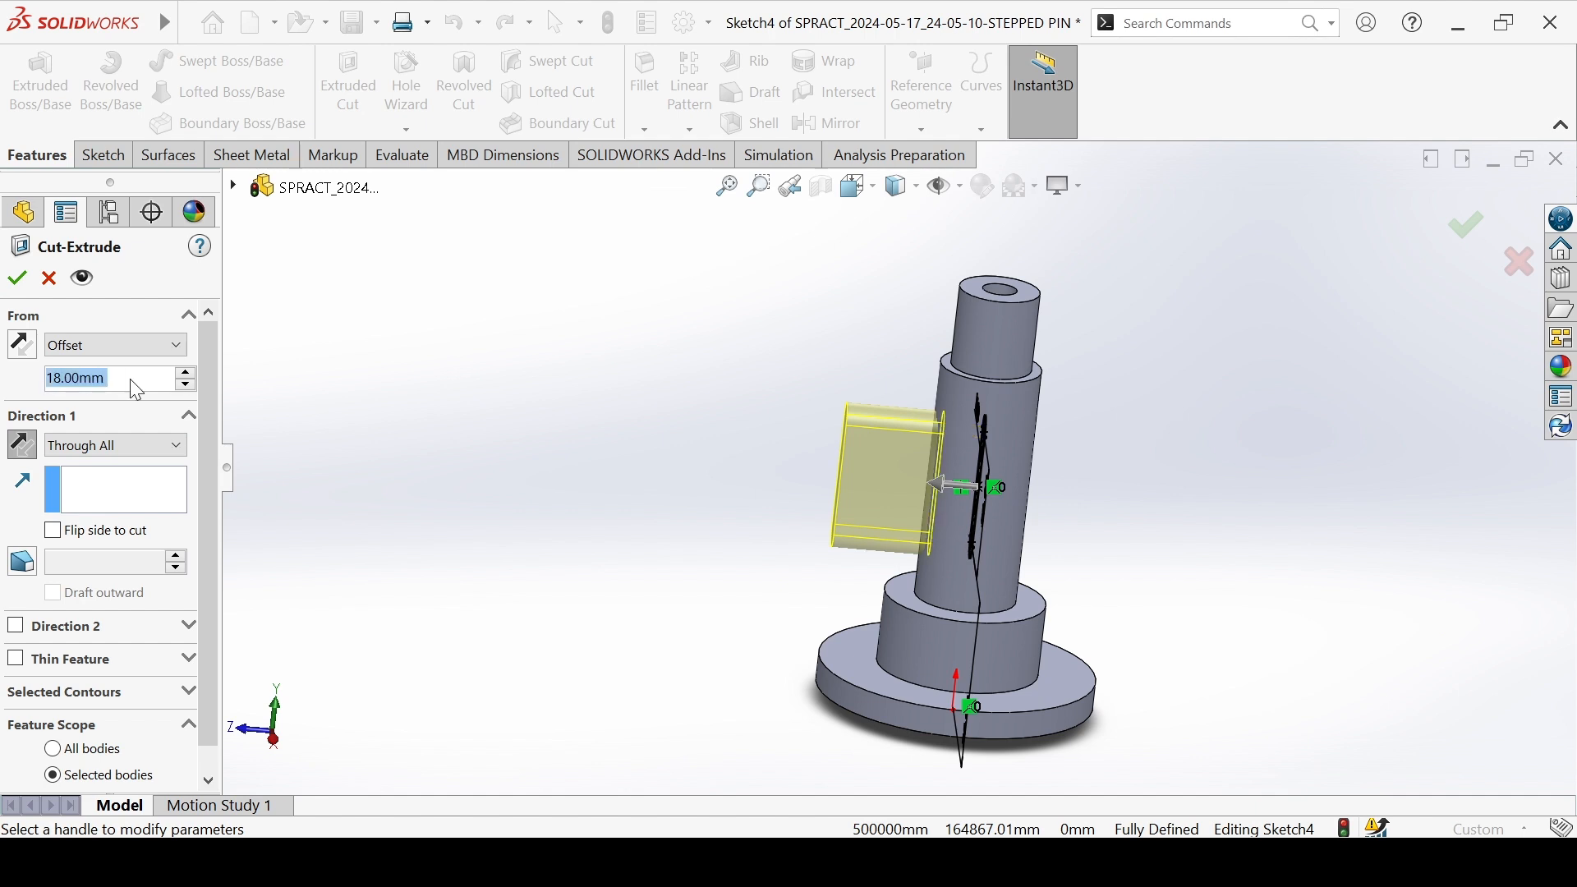
click(16, 280)
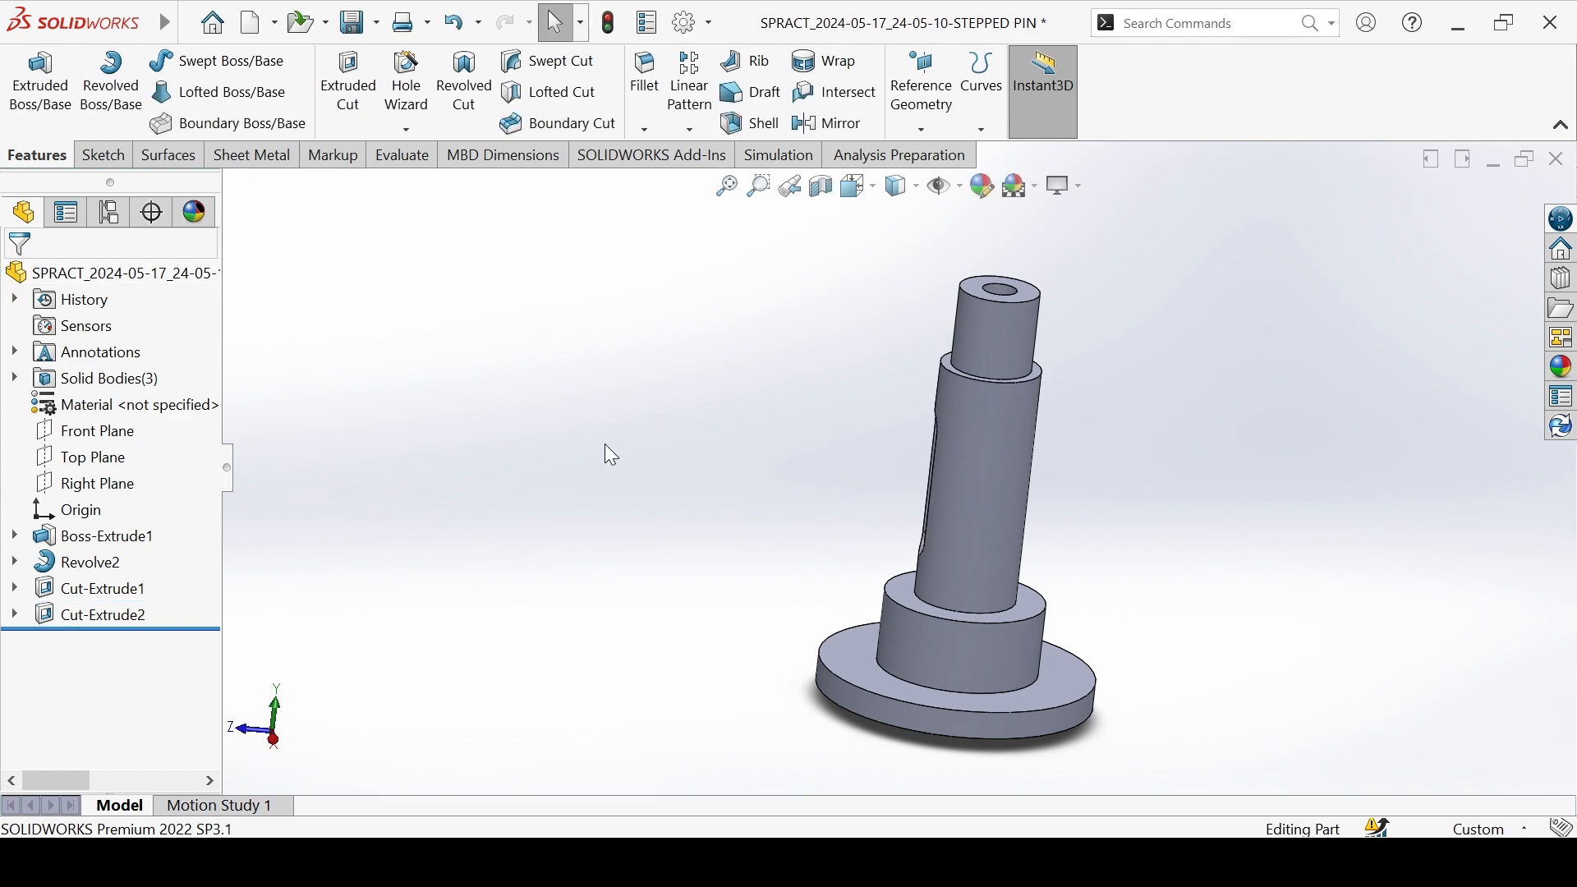
On the Front Plane, sketch a vertical construction line about 324 mm long through the origin along the pin's axis.
middle_drag(604, 443, 785, 443)
key(space)
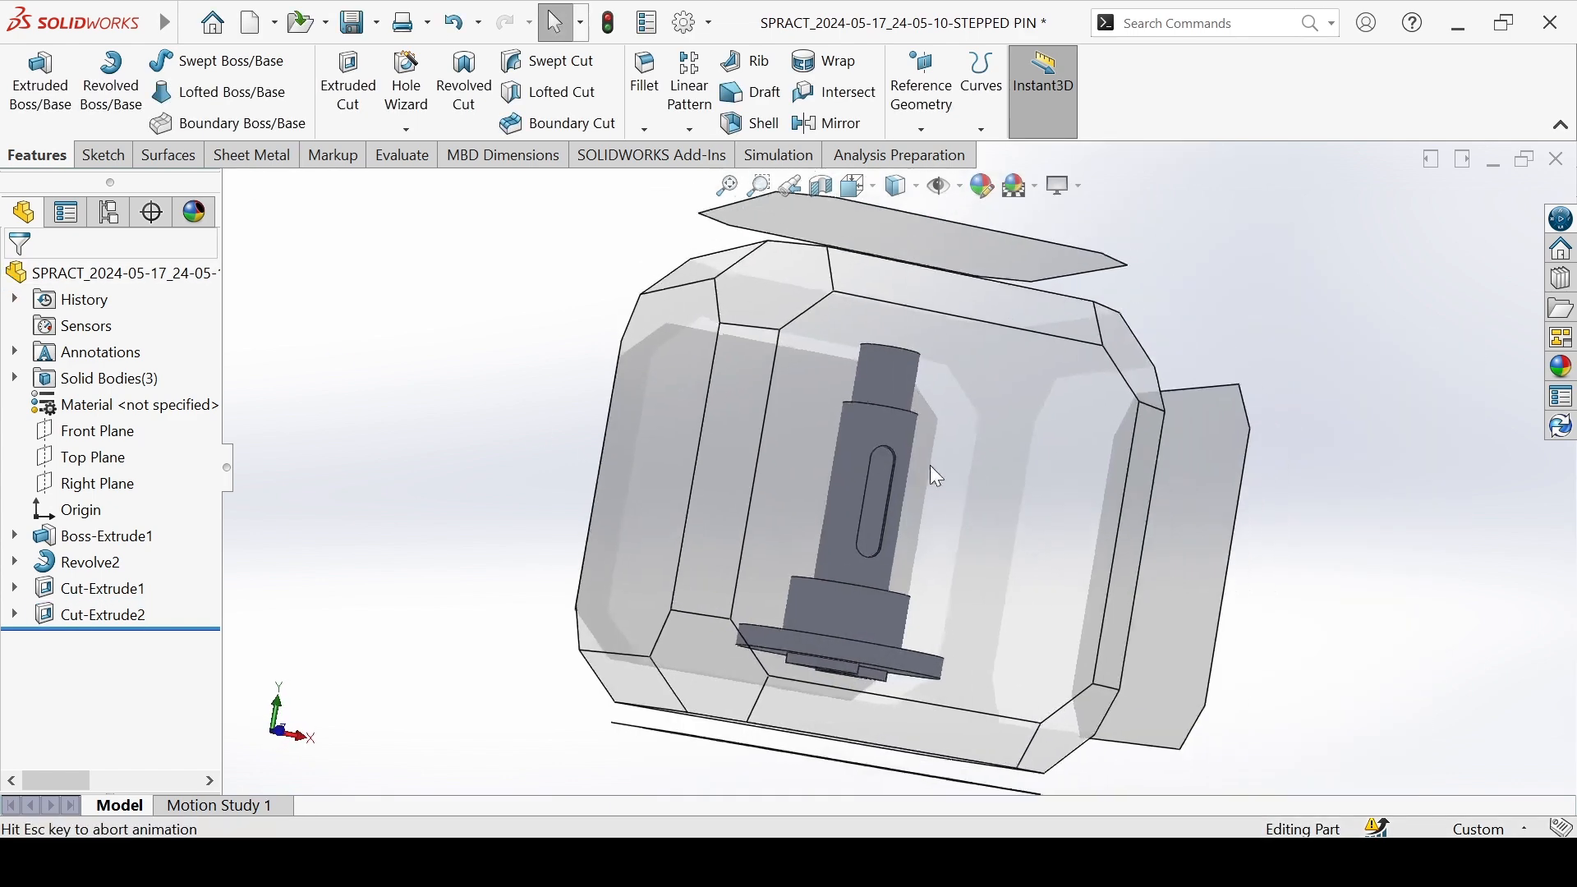
click(743, 542)
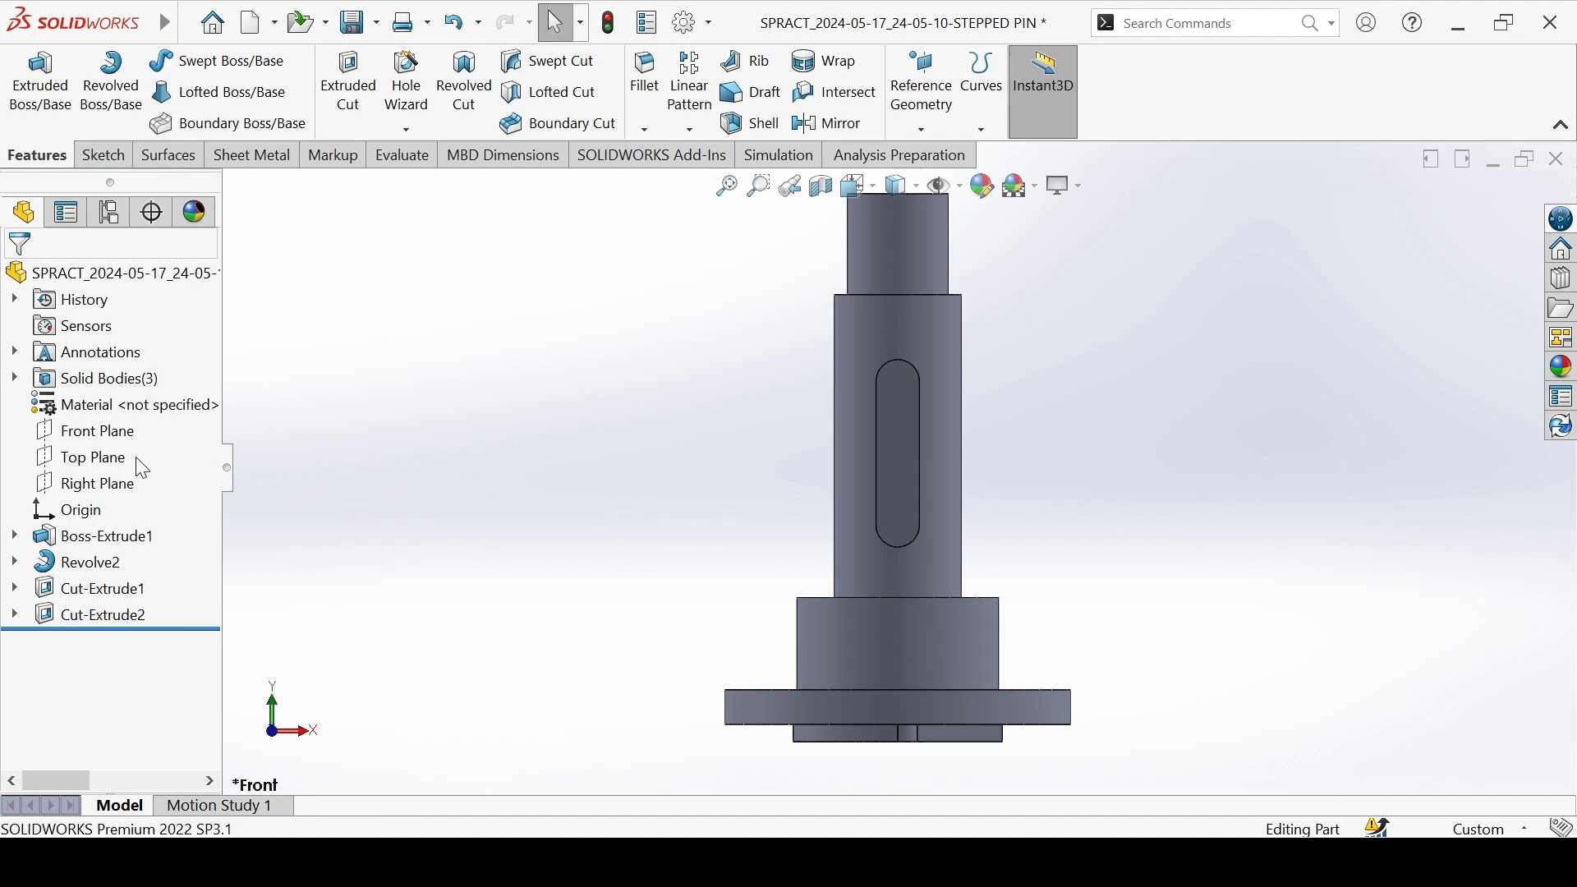
click(115, 431)
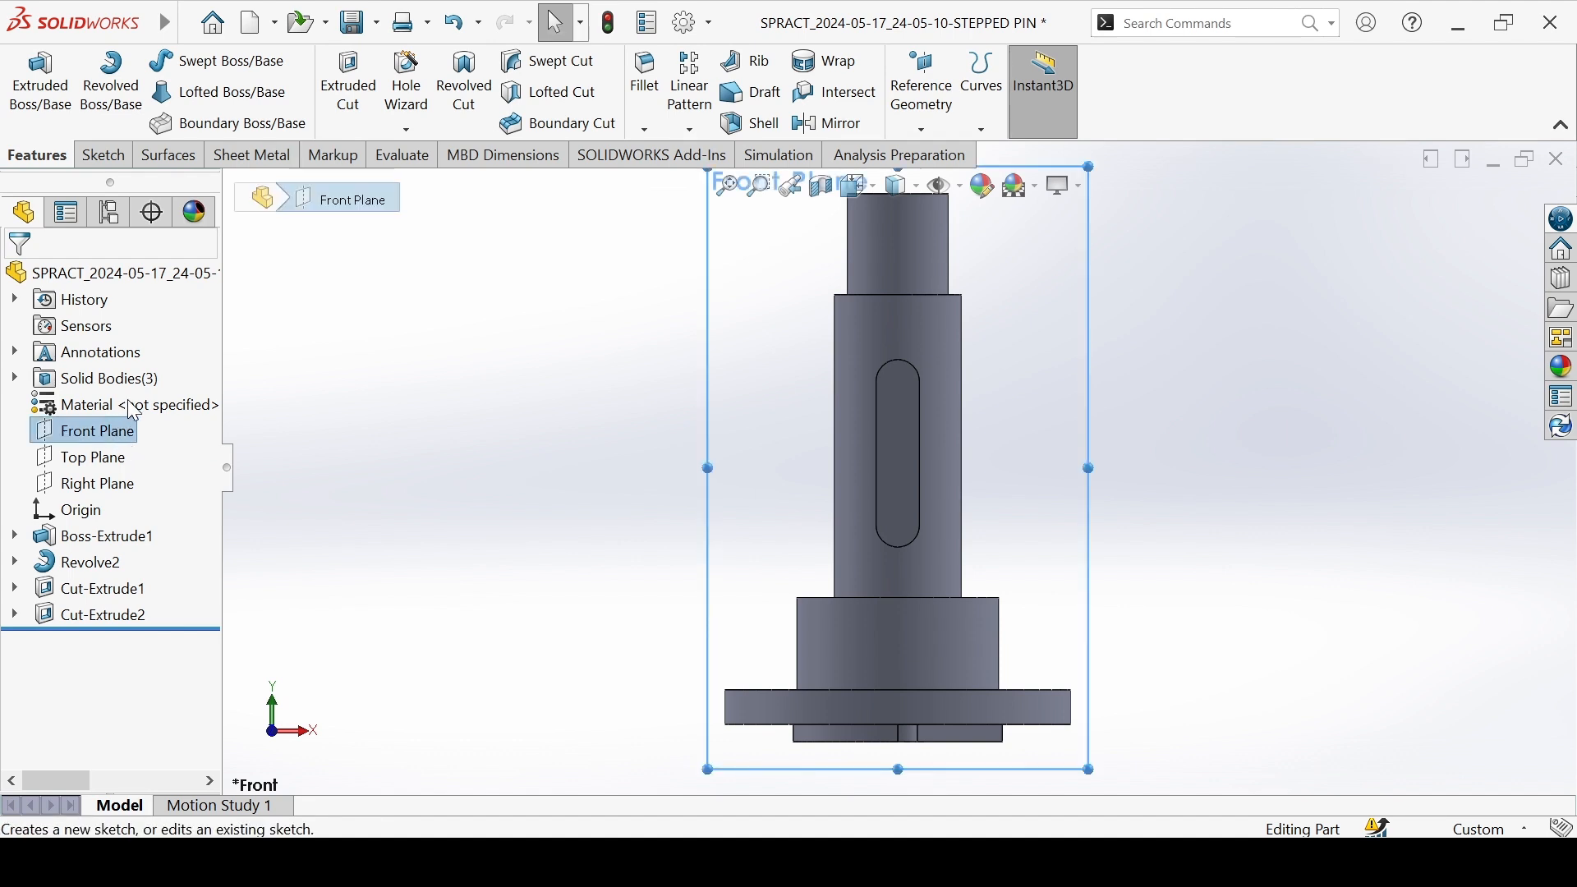
click(128, 402)
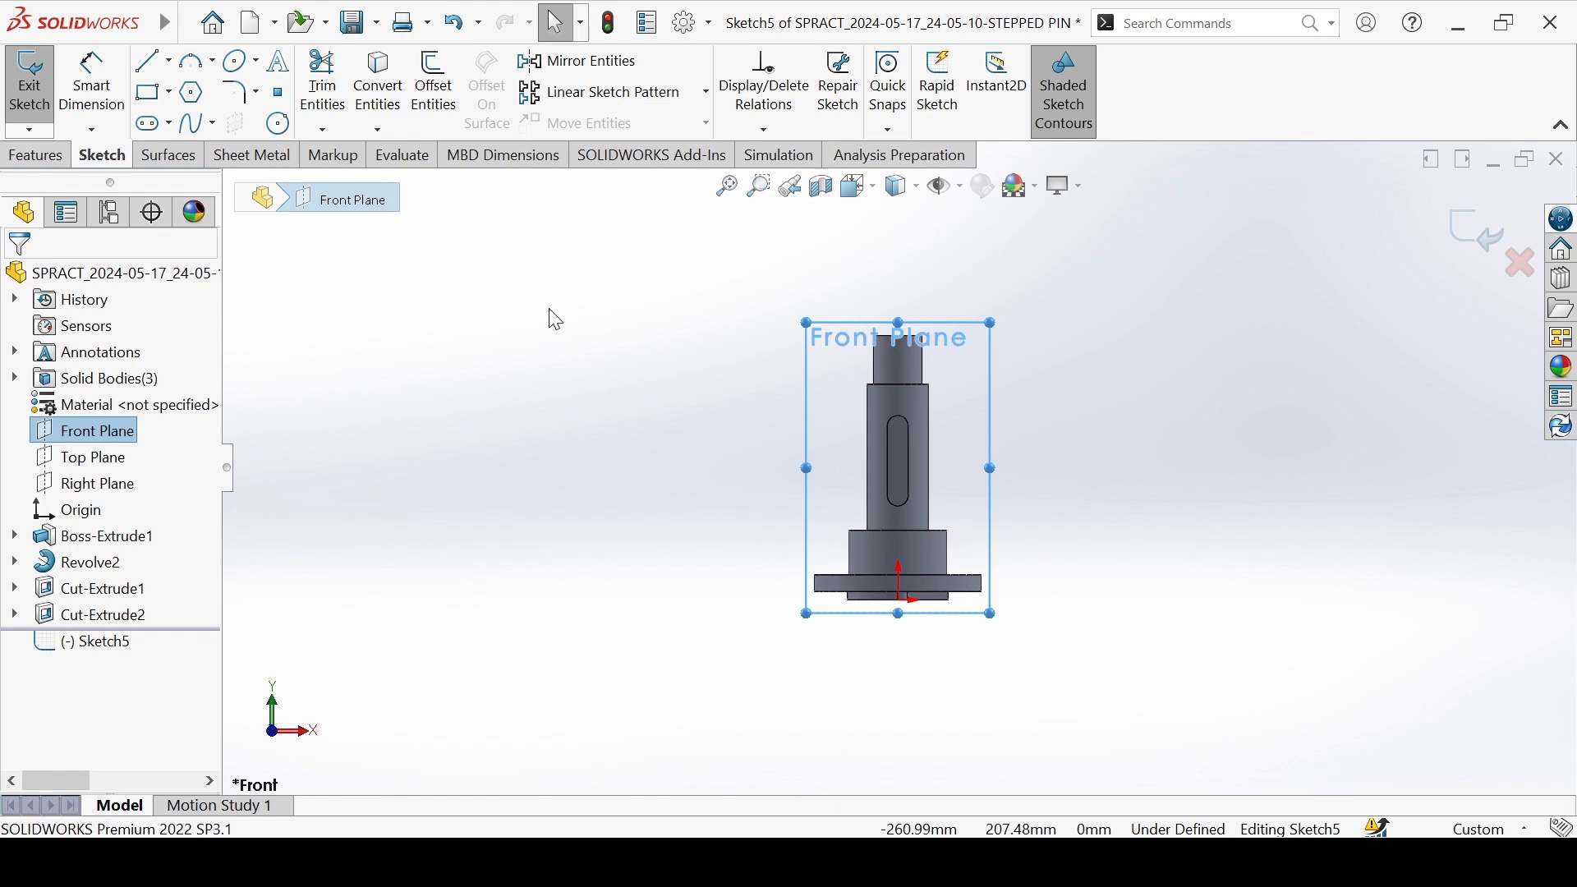
key(l)
click(898, 260)
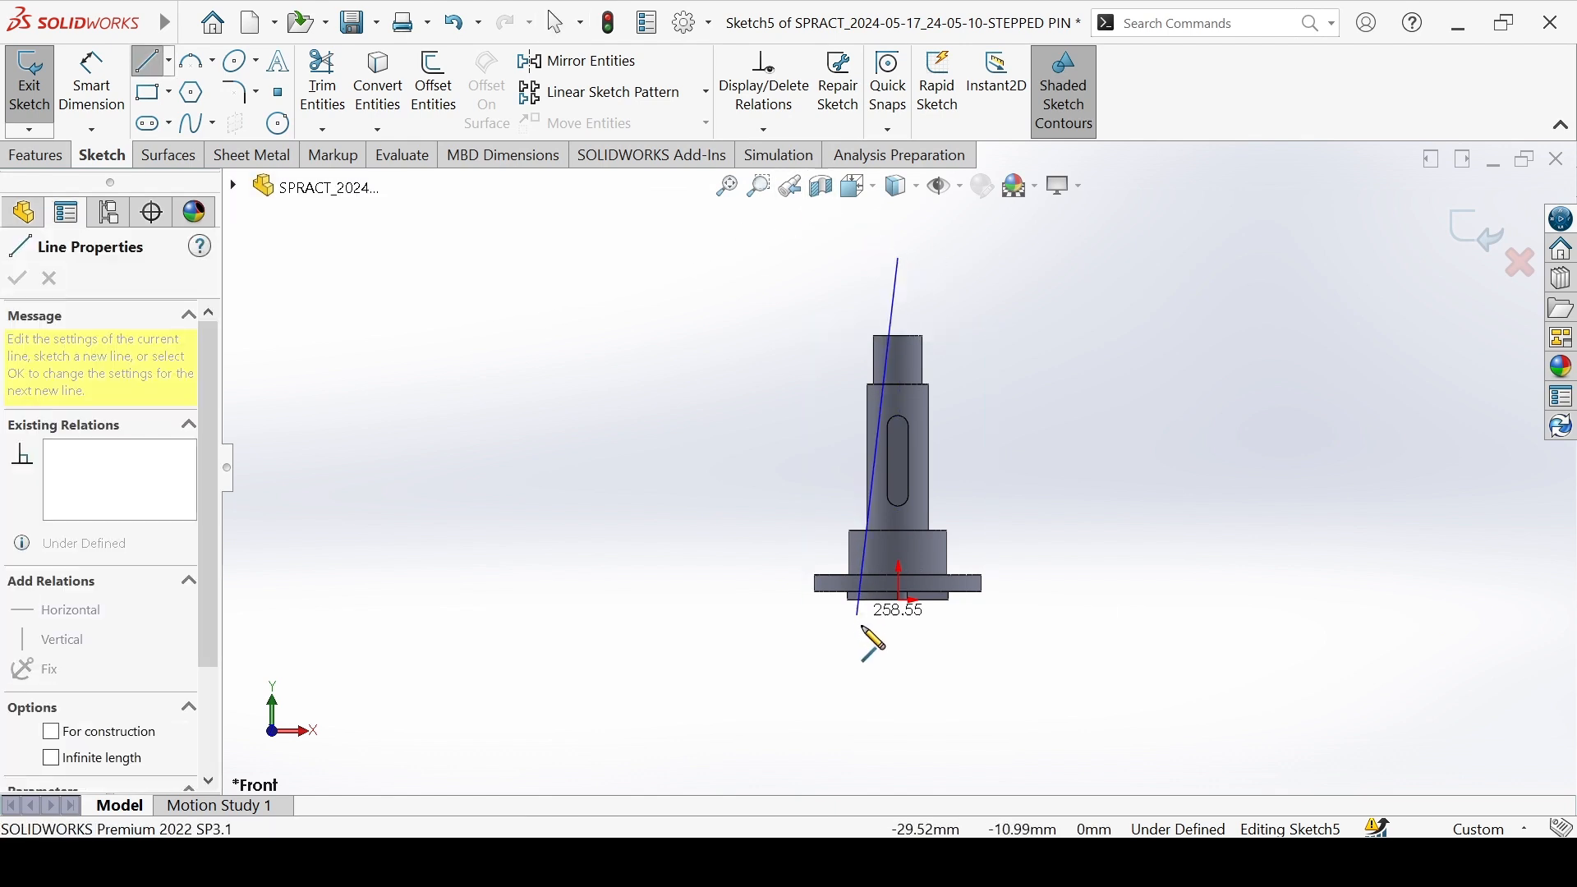
click(900, 711)
key(Escape)
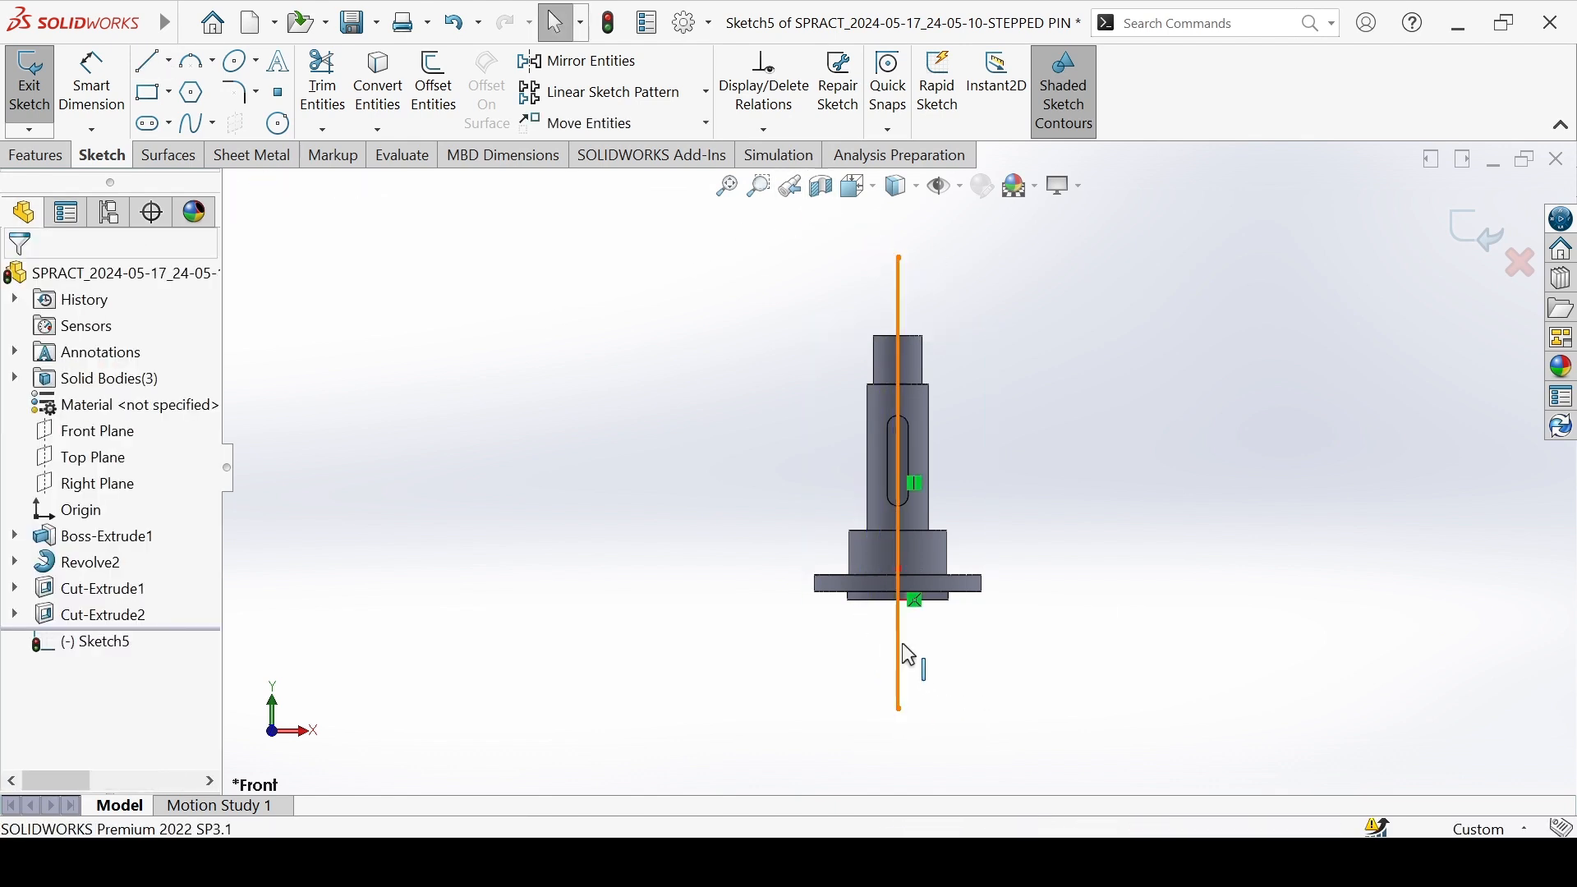
click(904, 650)
click(987, 581)
Sketch a corner rectangle about 18 mm wide and 123 mm high beside the centerline, with one corner at the origin.
scroll(830, 406, down, 2)
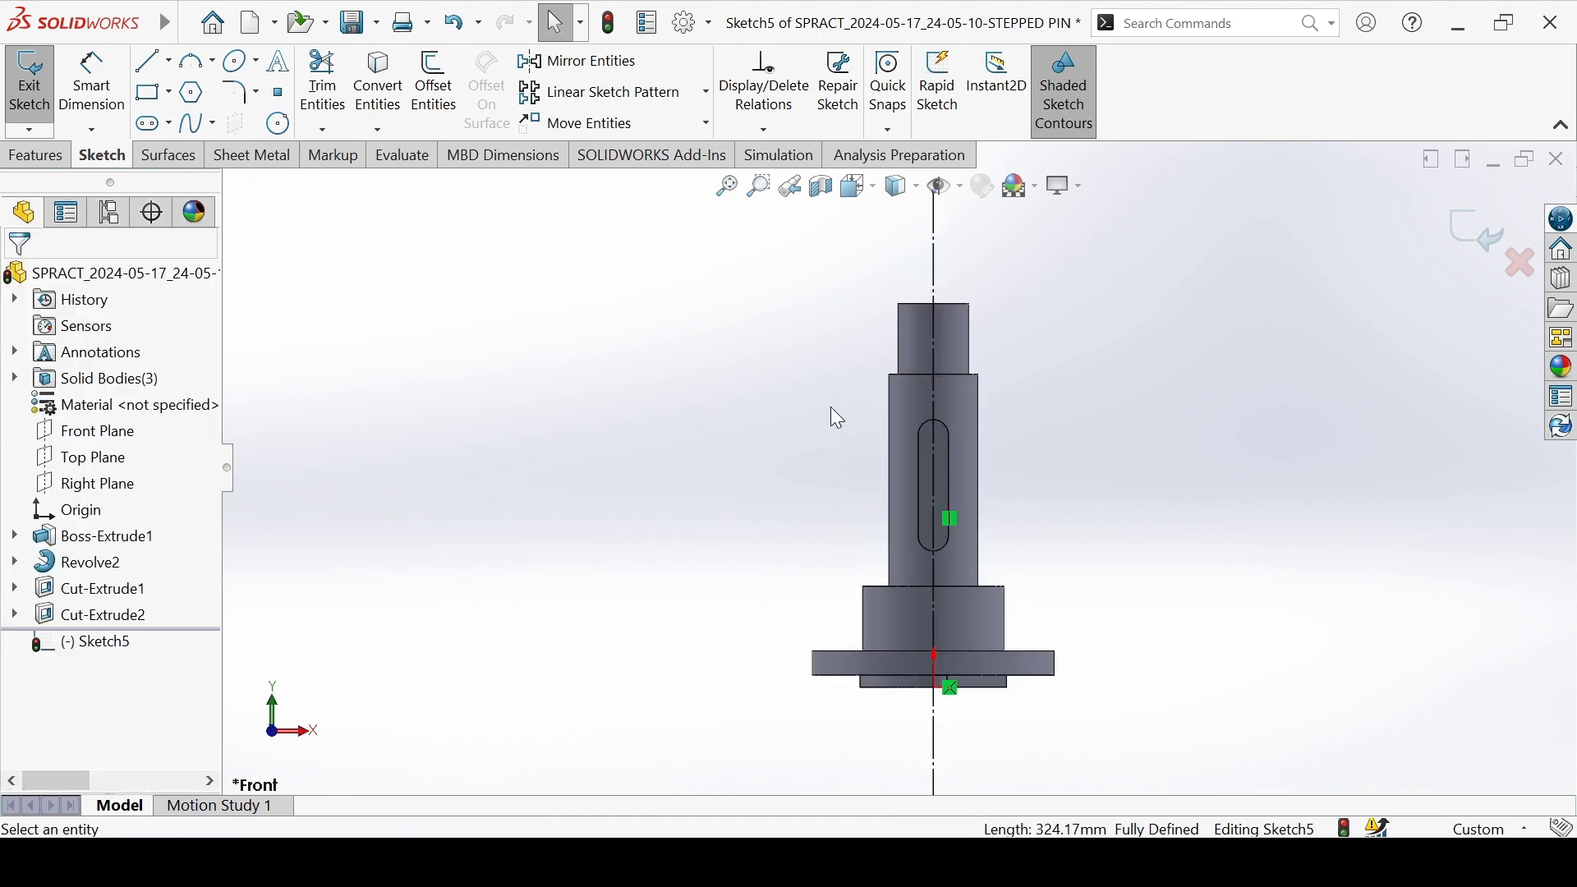
click(152, 92)
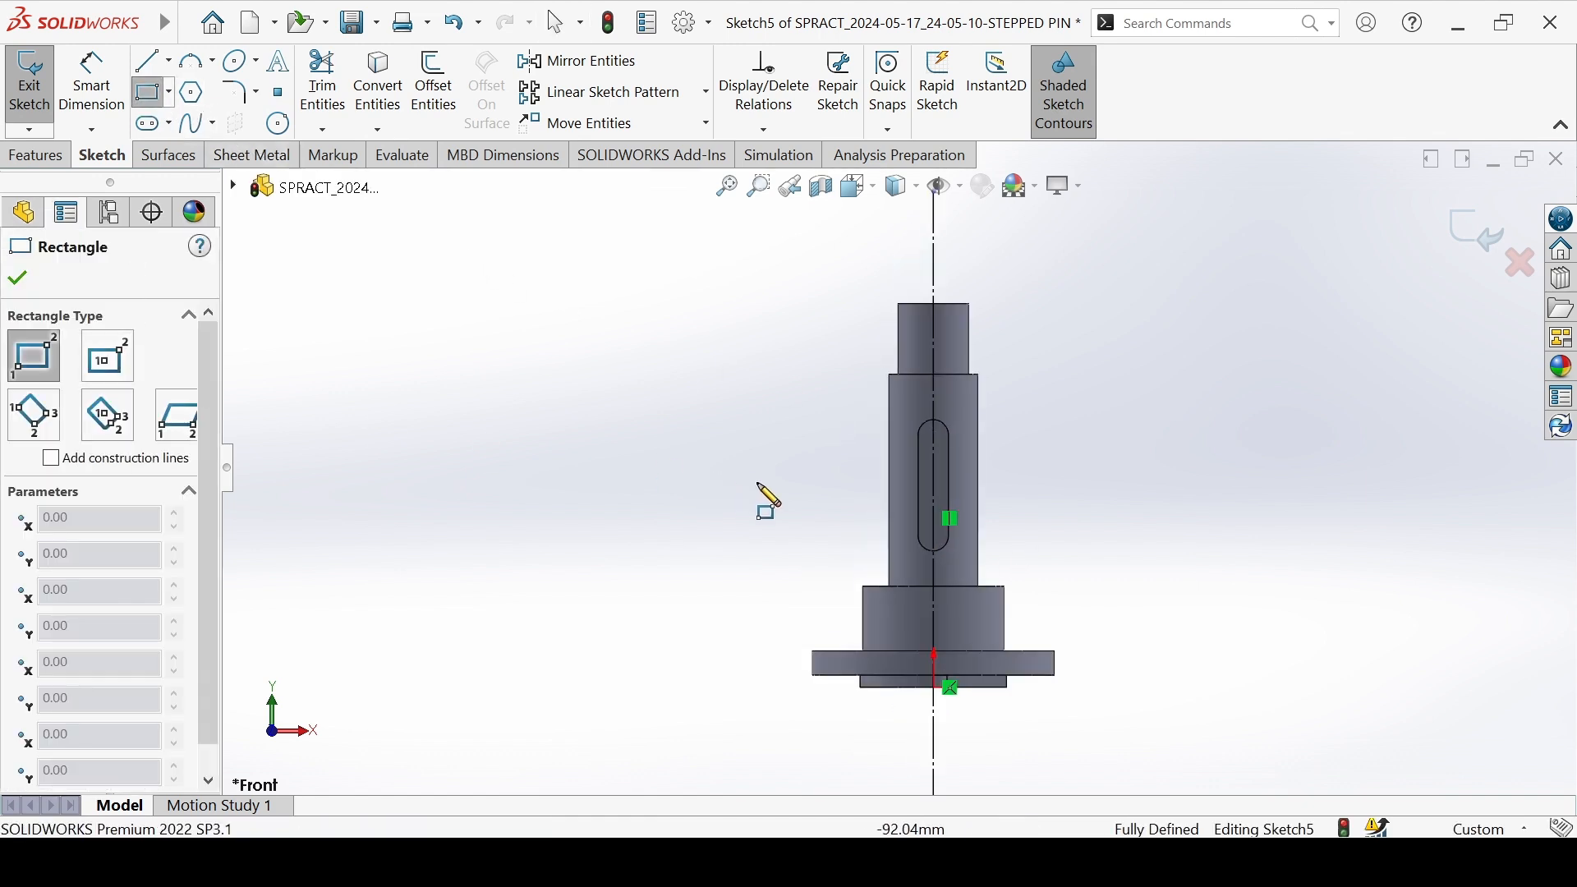
click(898, 441)
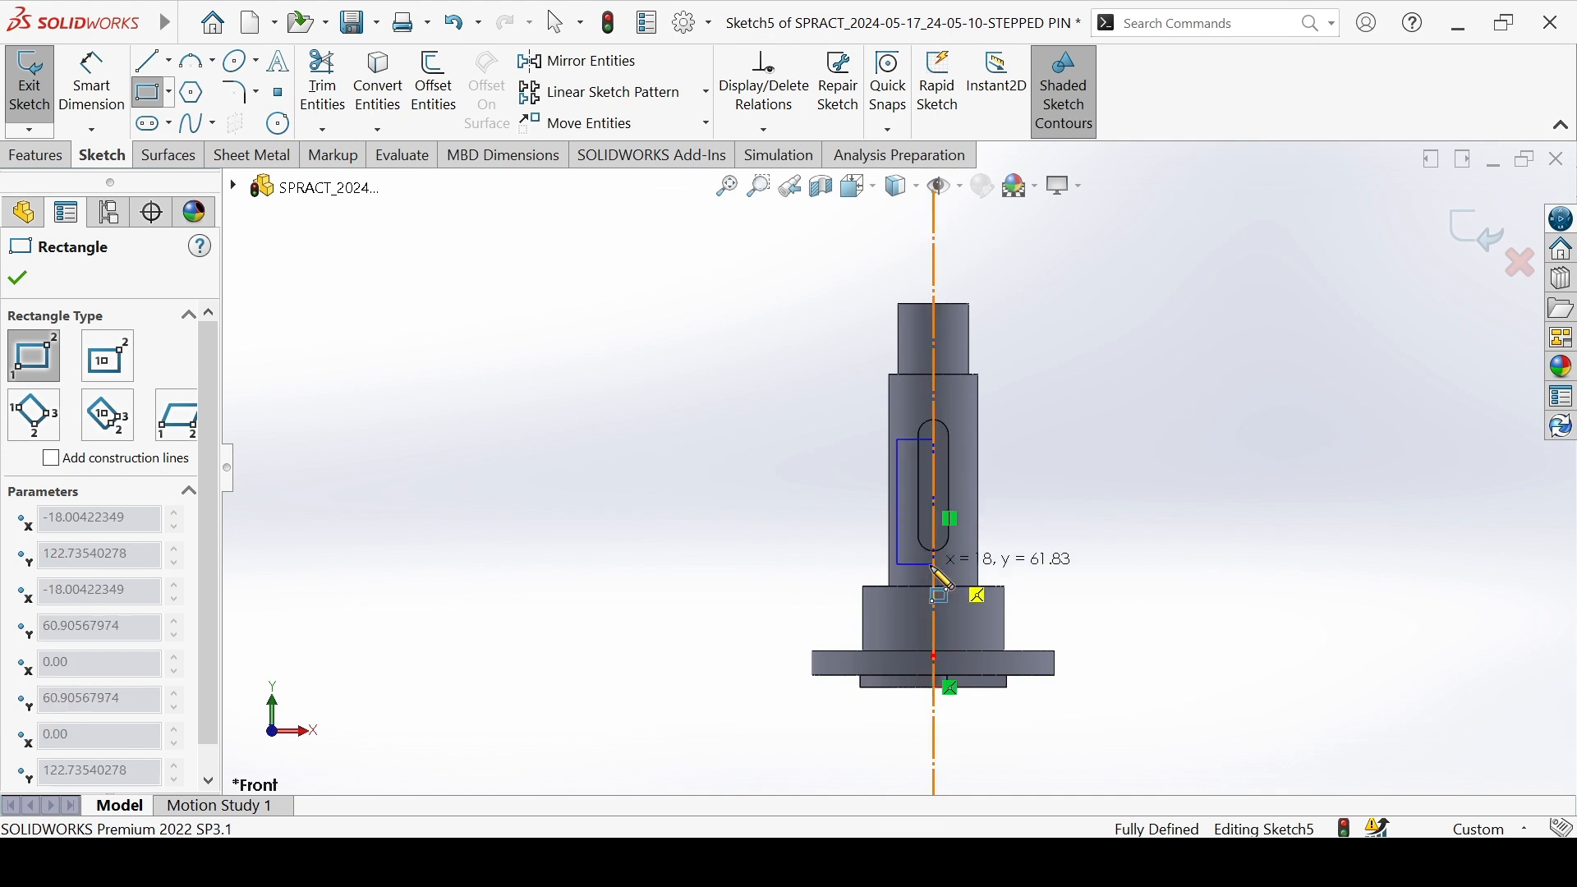
click(935, 687)
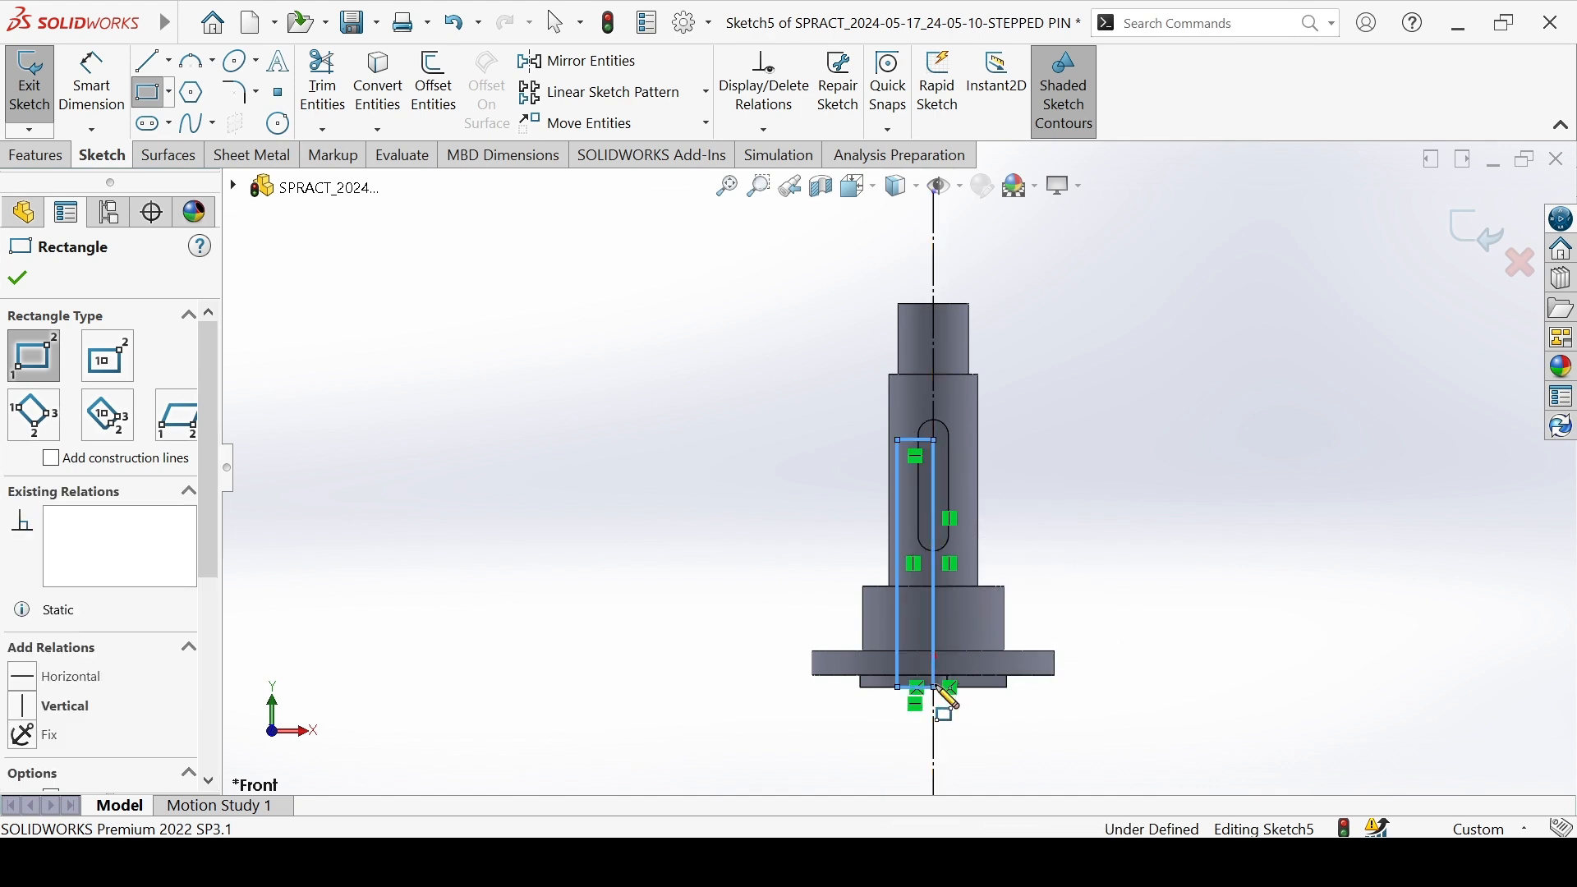
key(Escape)
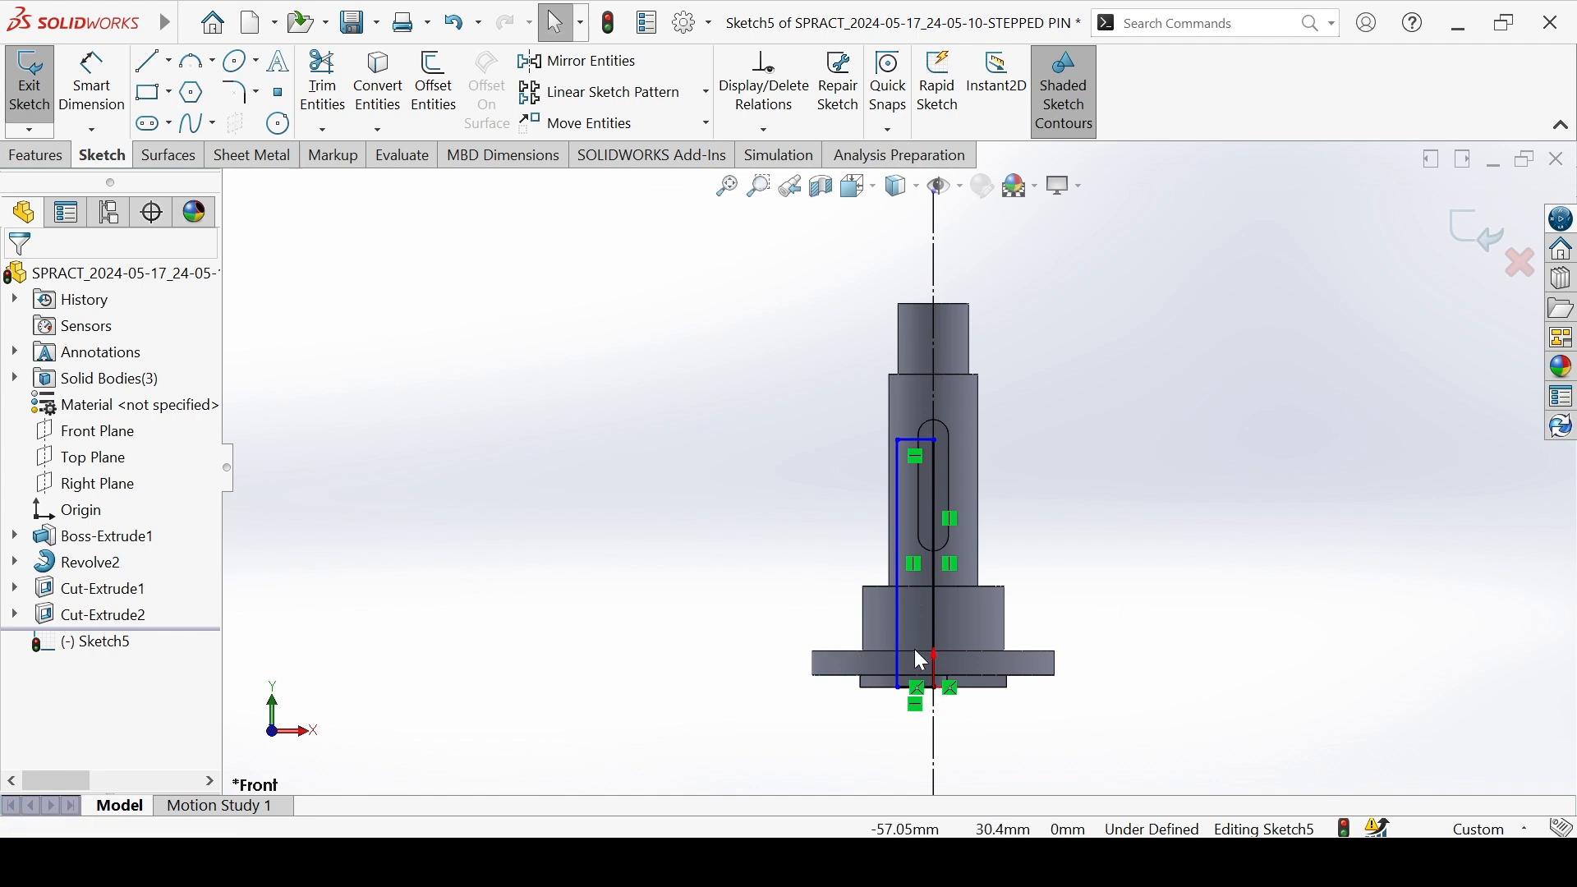
Dimension the rectangle's height from the origin to its upper edge as 120 mm.
key(d)
click(936, 686)
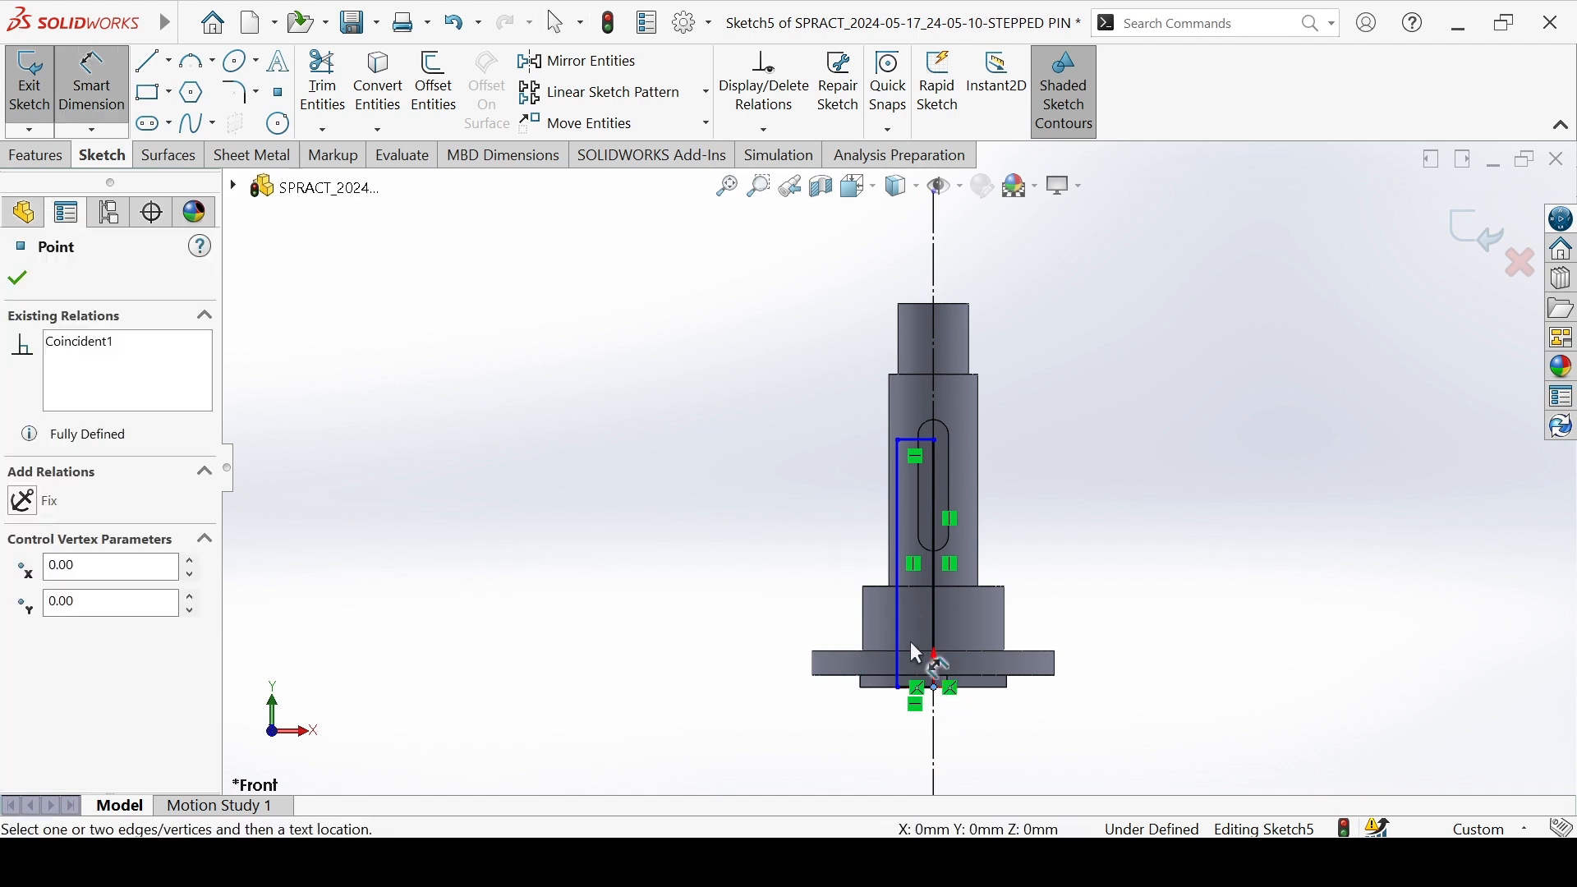
click(921, 450)
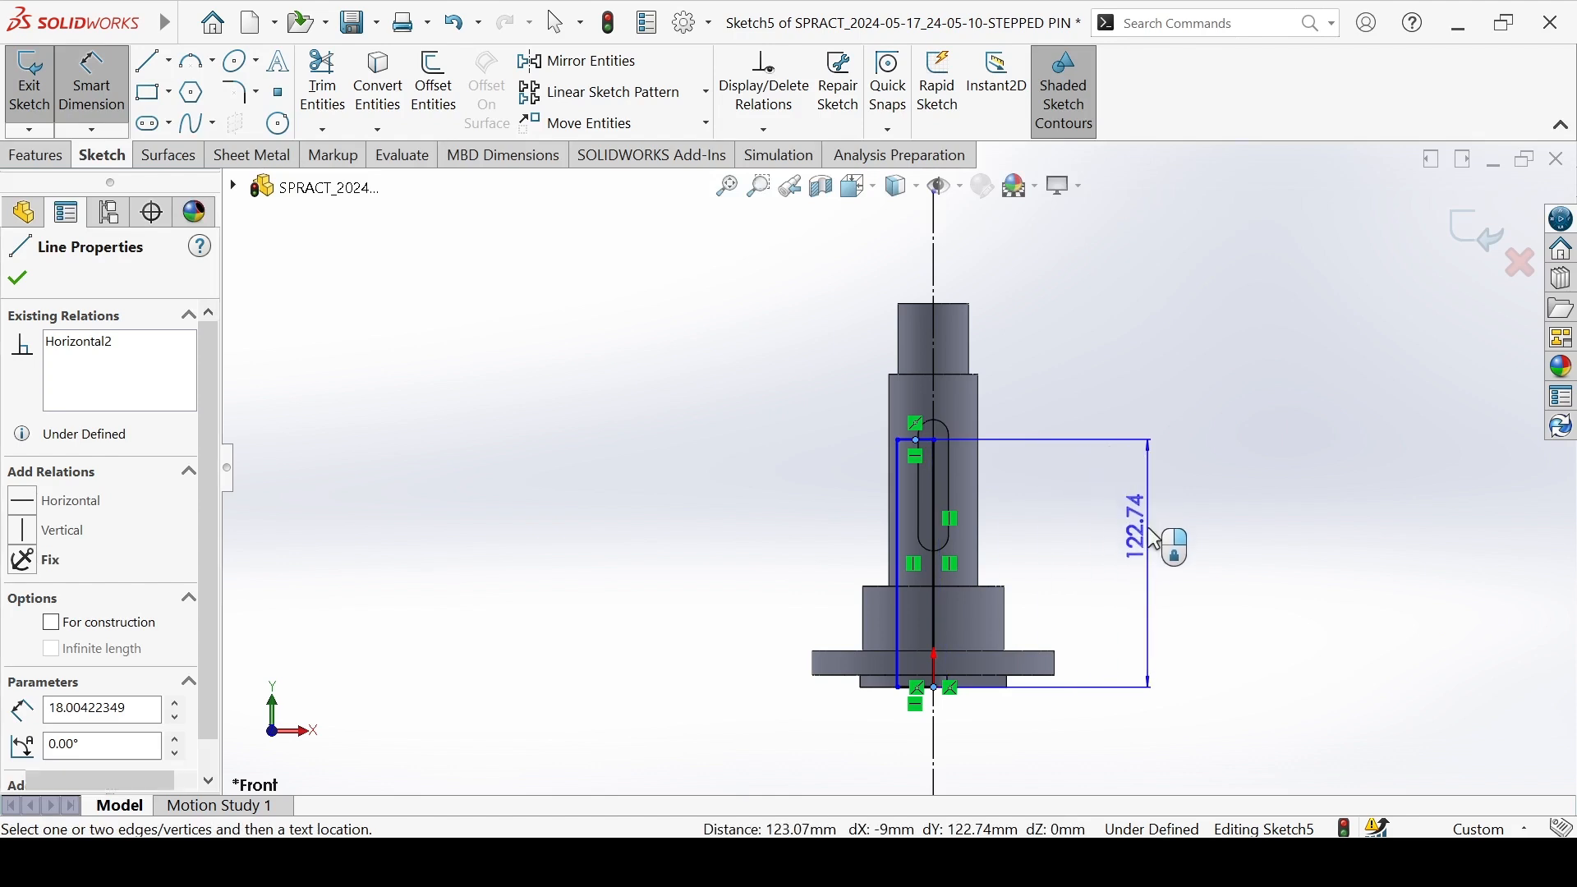
click(1153, 532)
text(120)
key(Return)
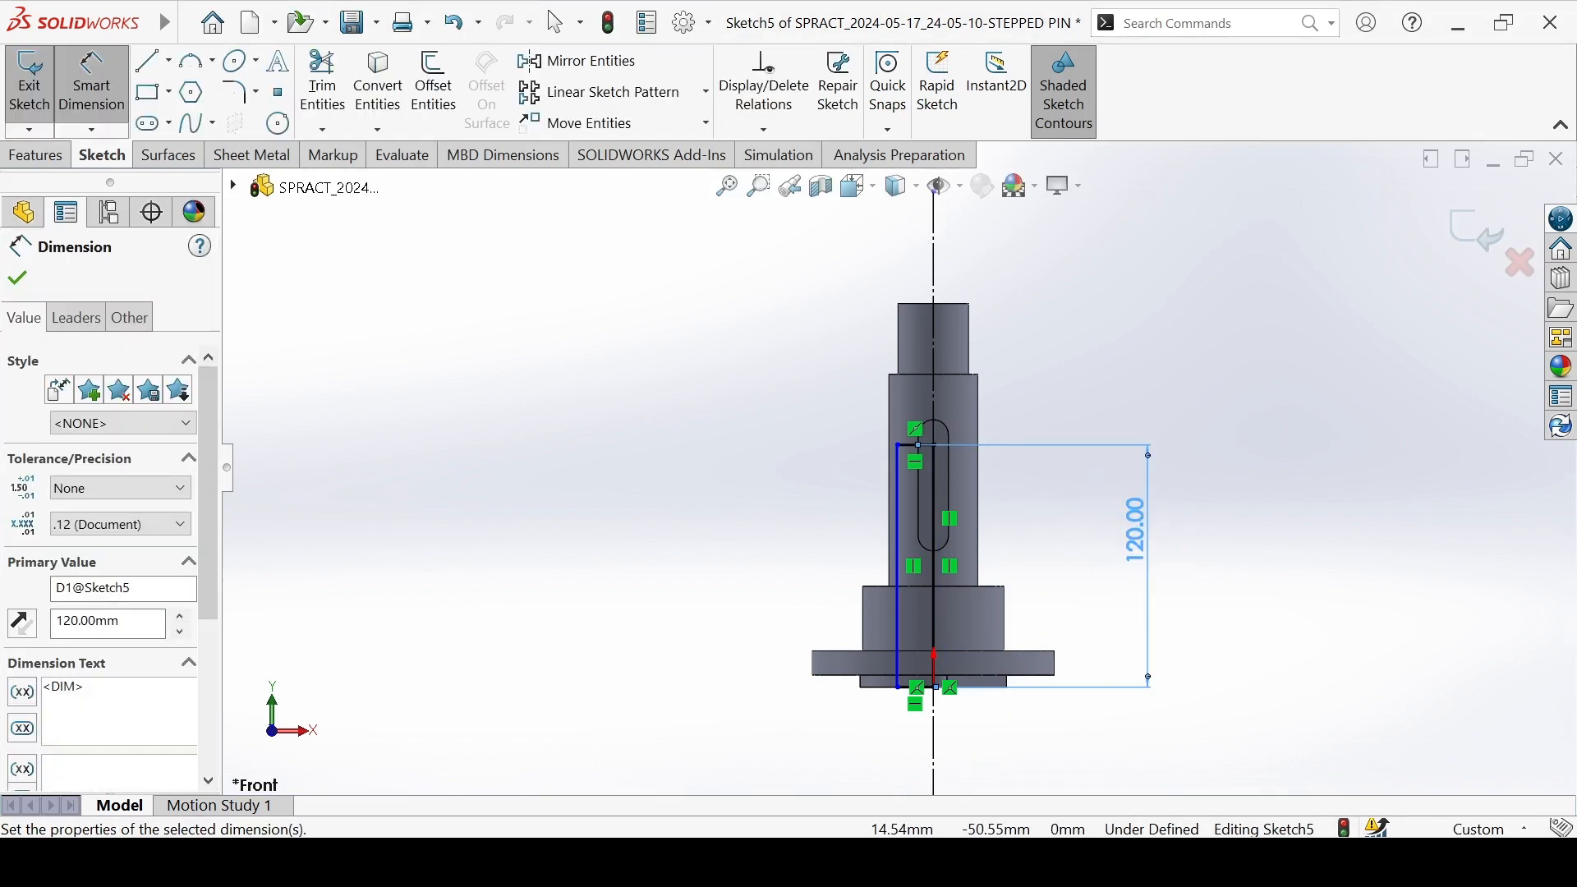
Dimension the rectangle's outer side about the centerline as a 25 mm diameter and exit the sketch.
click(896, 609)
click(935, 734)
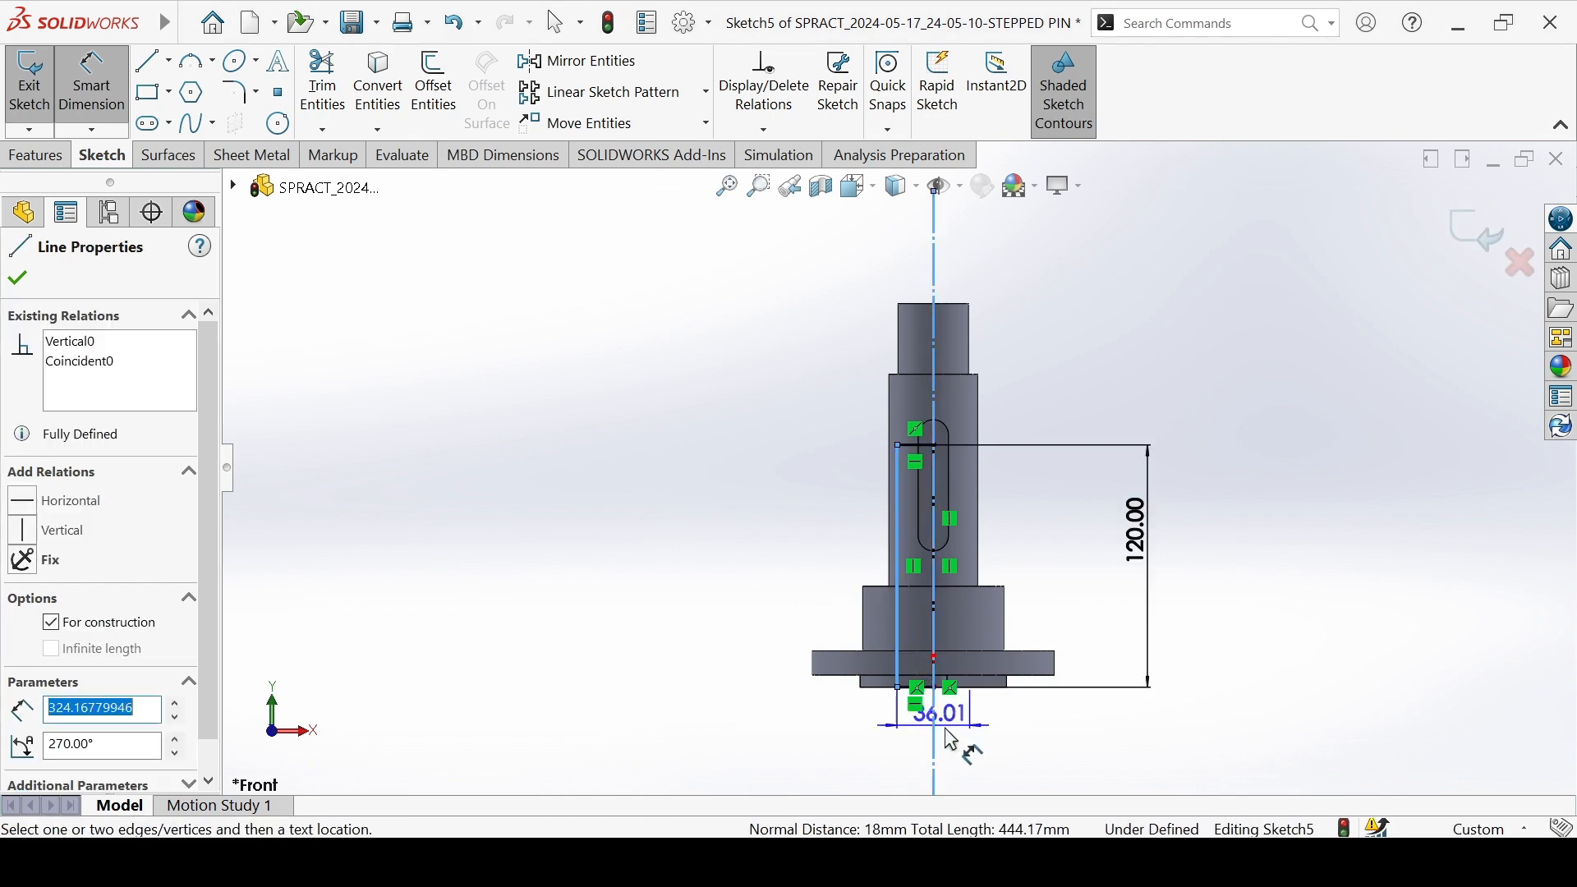
click(1033, 762)
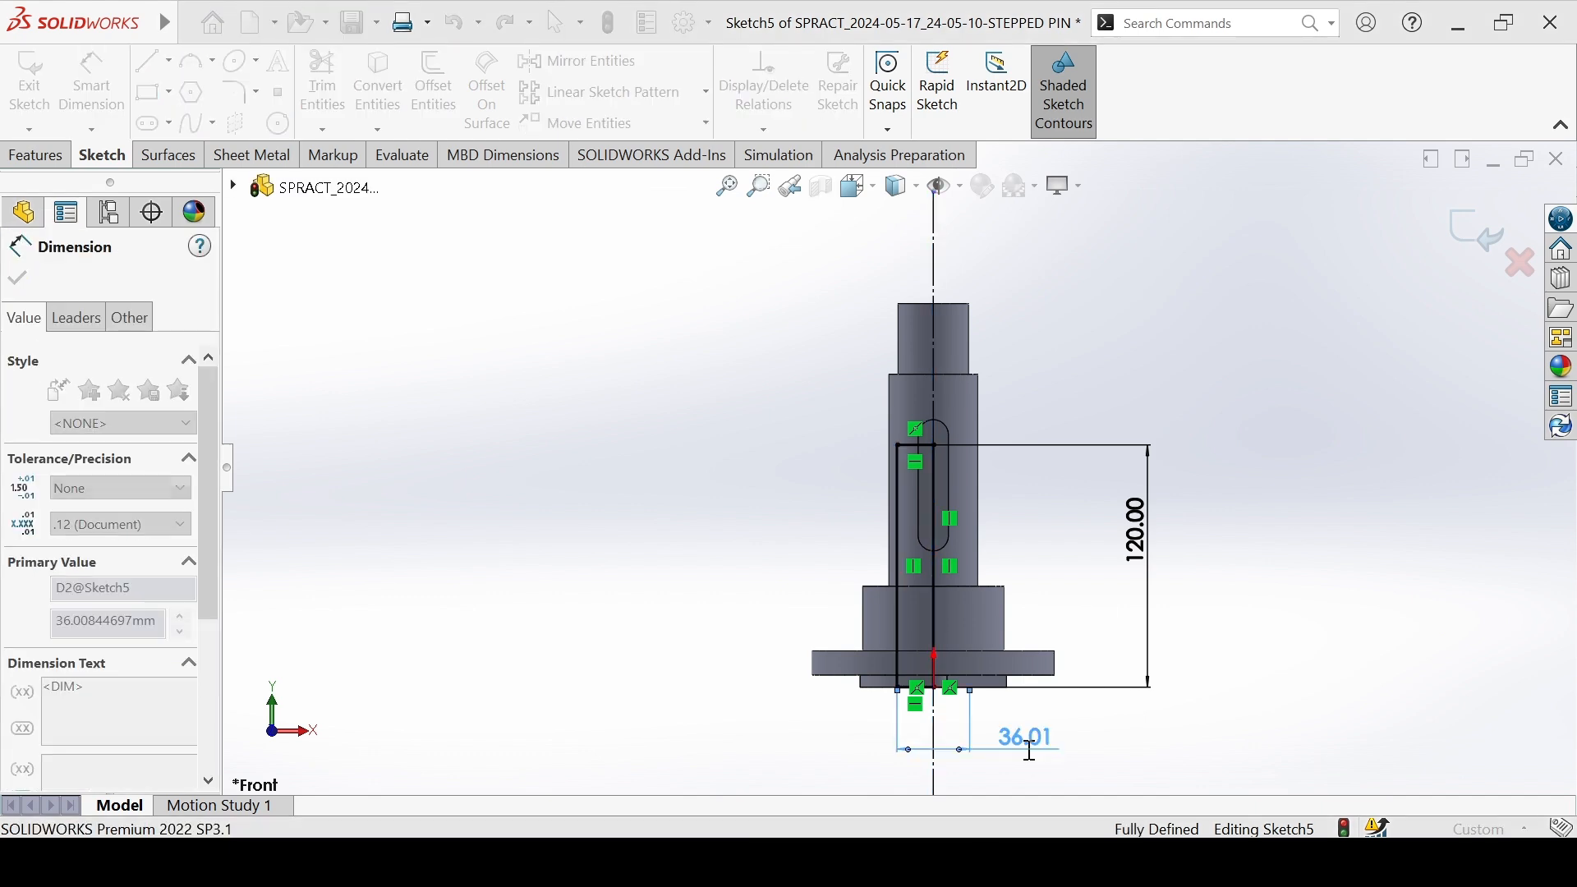
text(25)
key(Return)
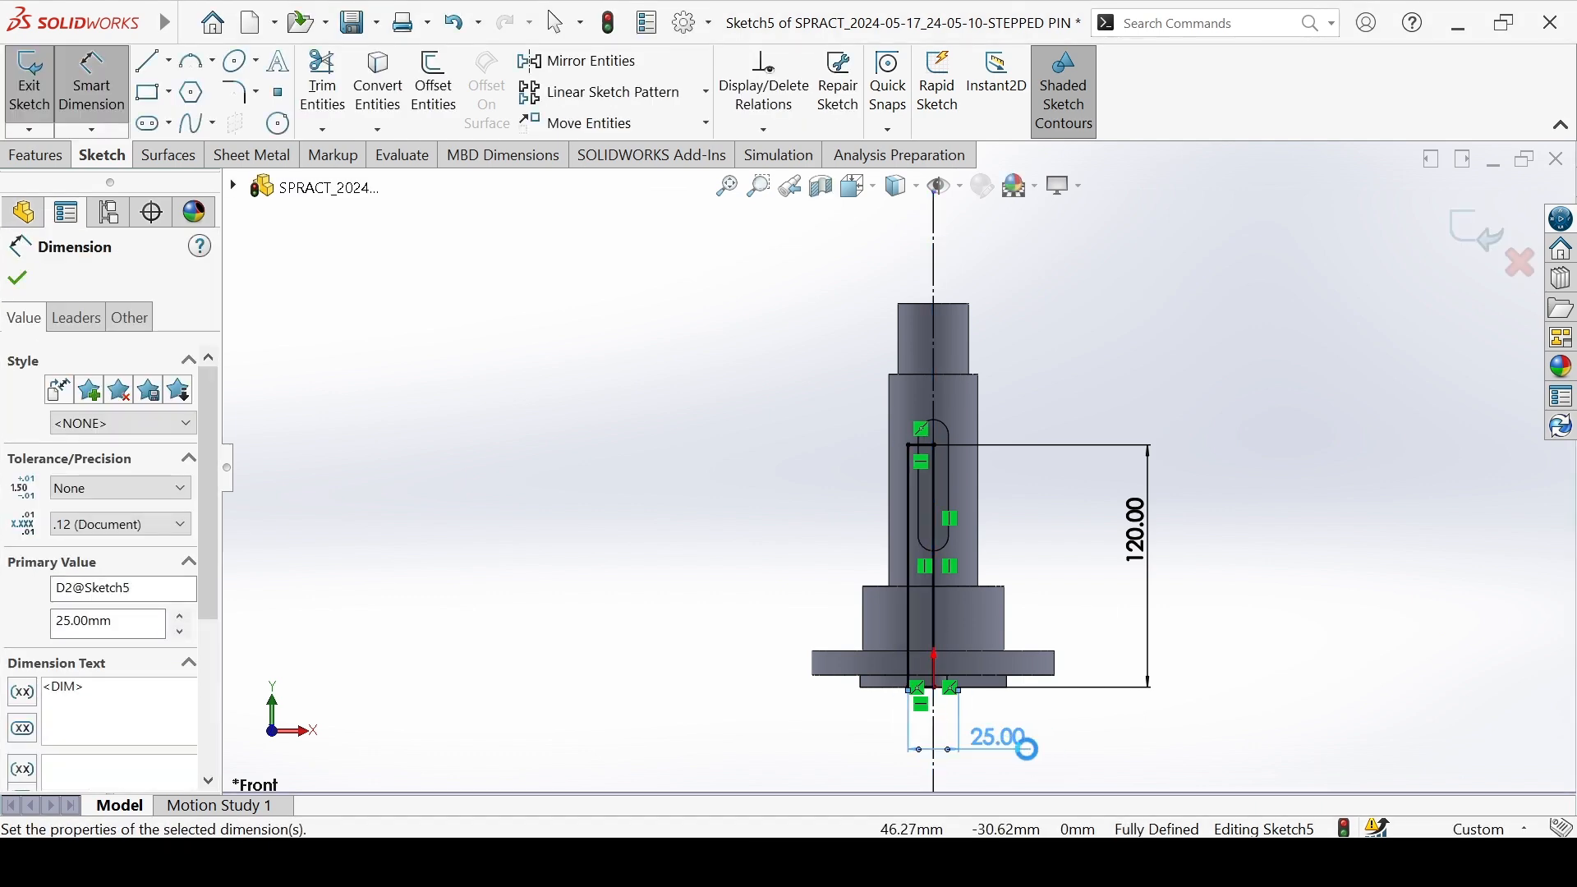
click(1092, 322)
click(1463, 243)
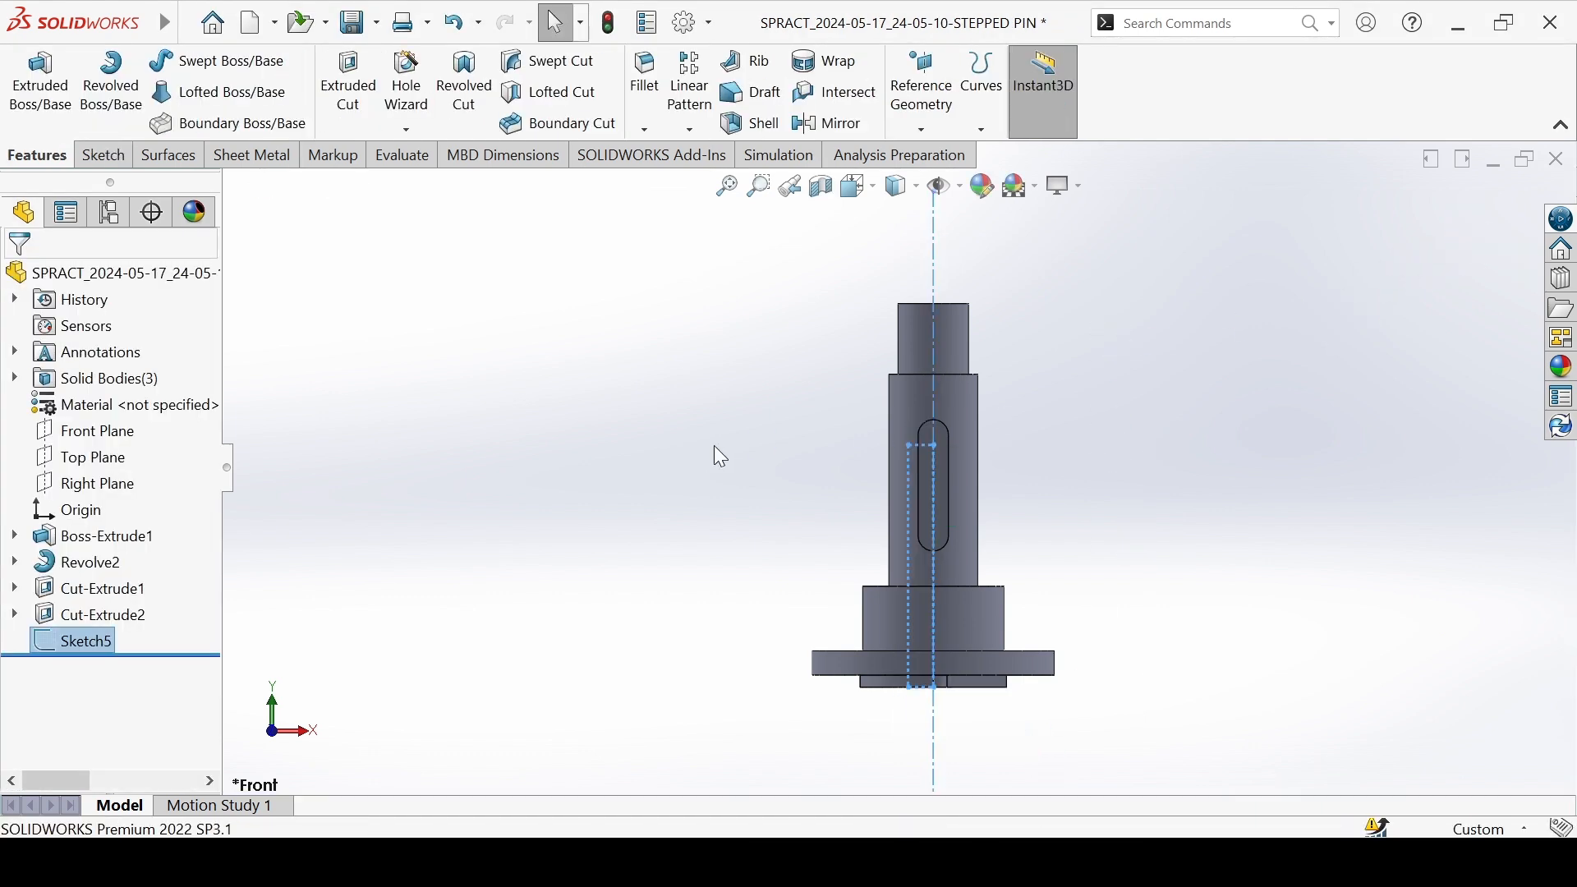
Revolve-cut the rectangle sketch 360° around its vertical centerline.
click(92, 643)
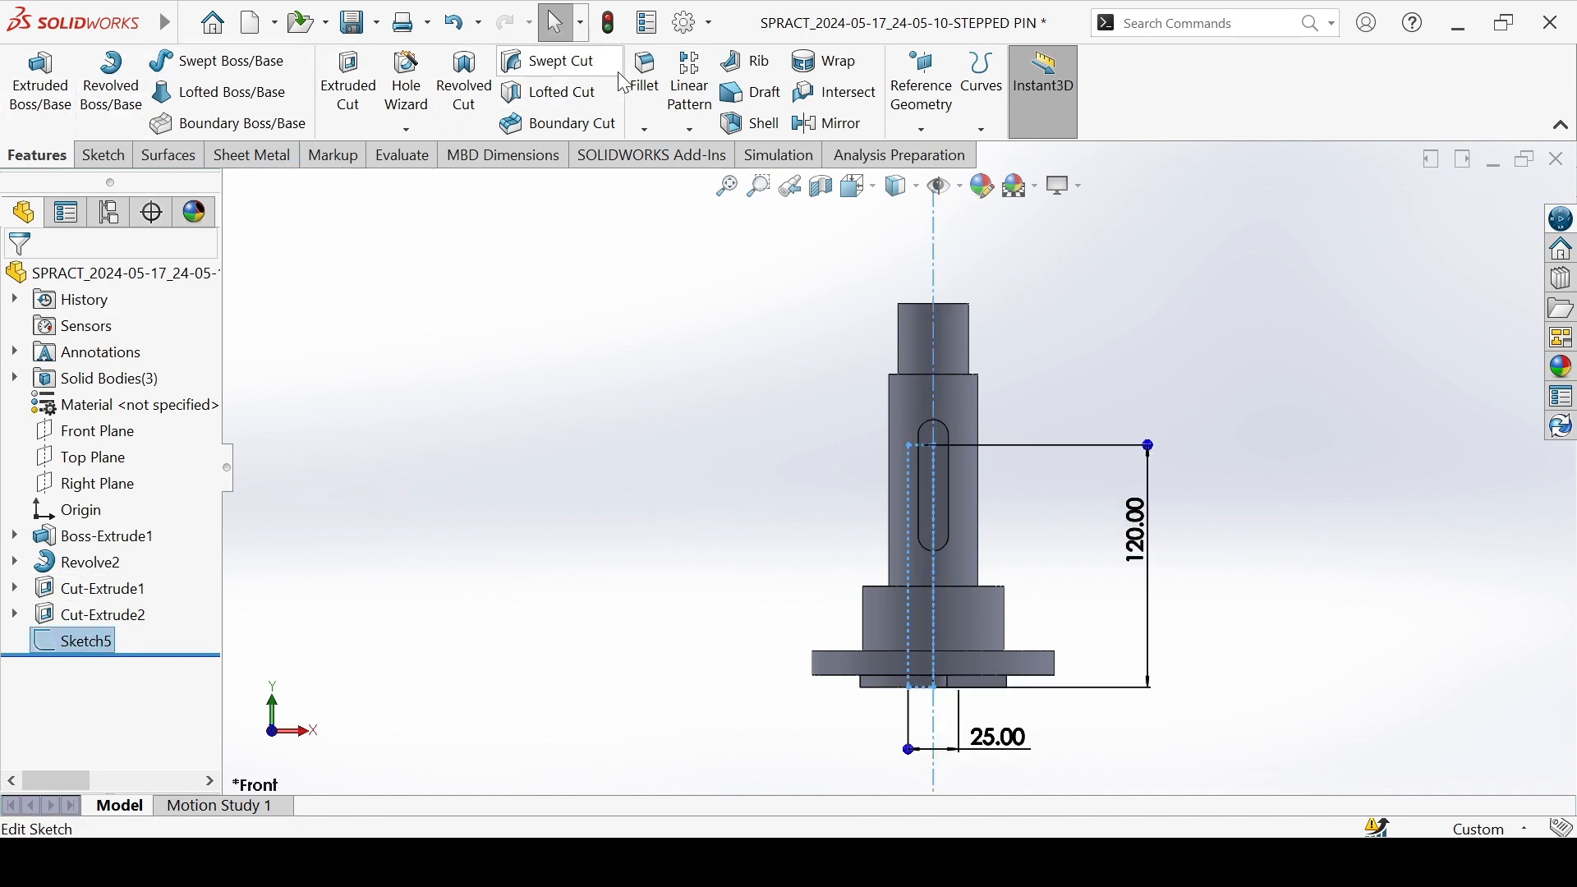
click(464, 82)
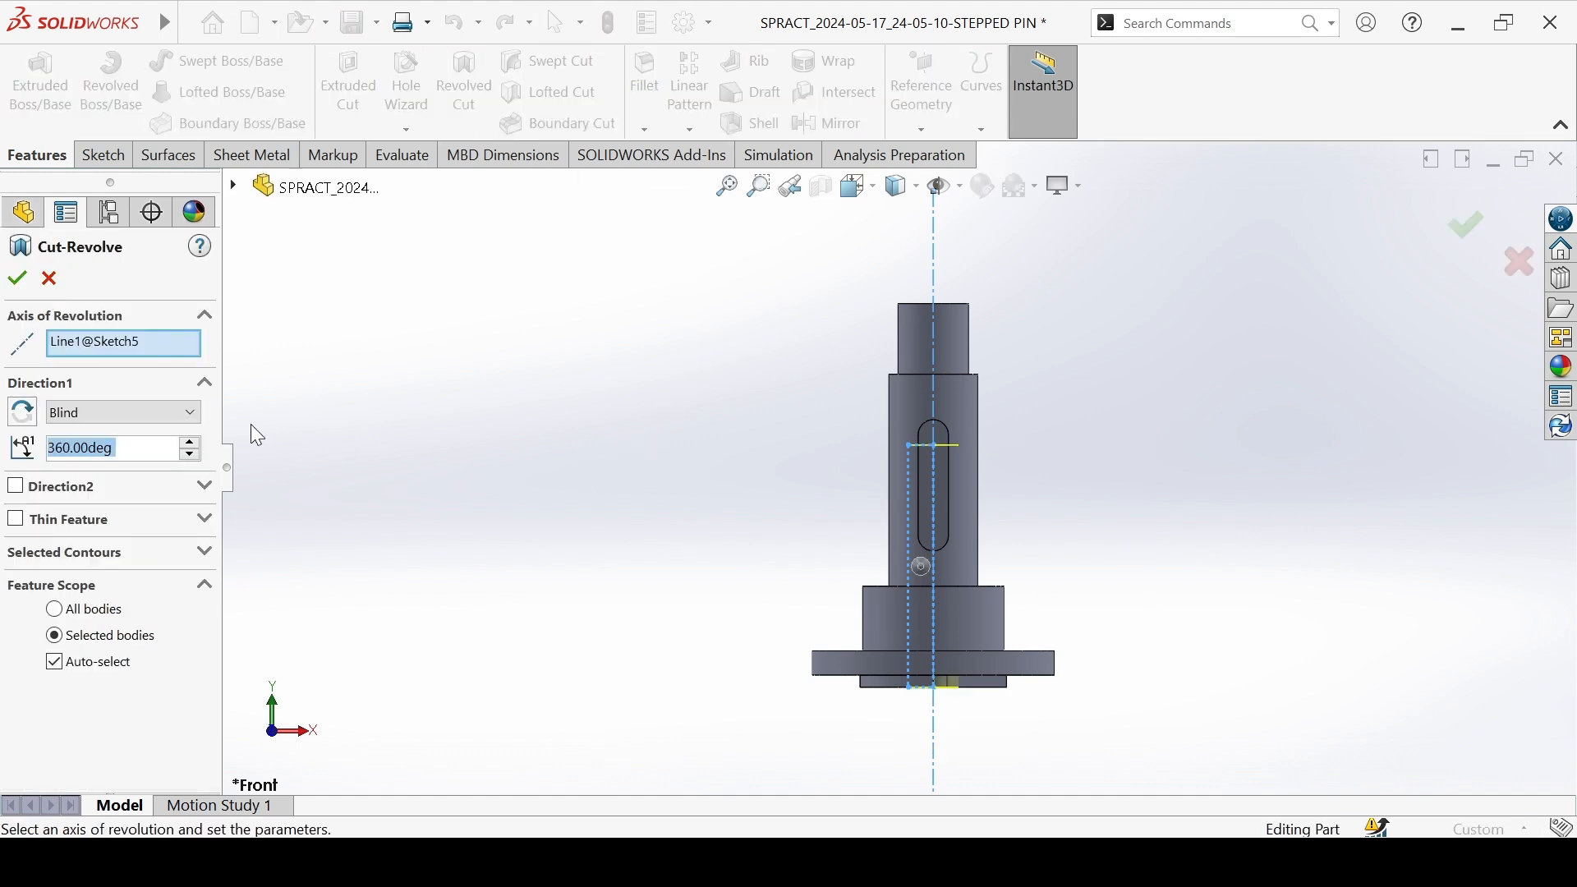
click(18, 280)
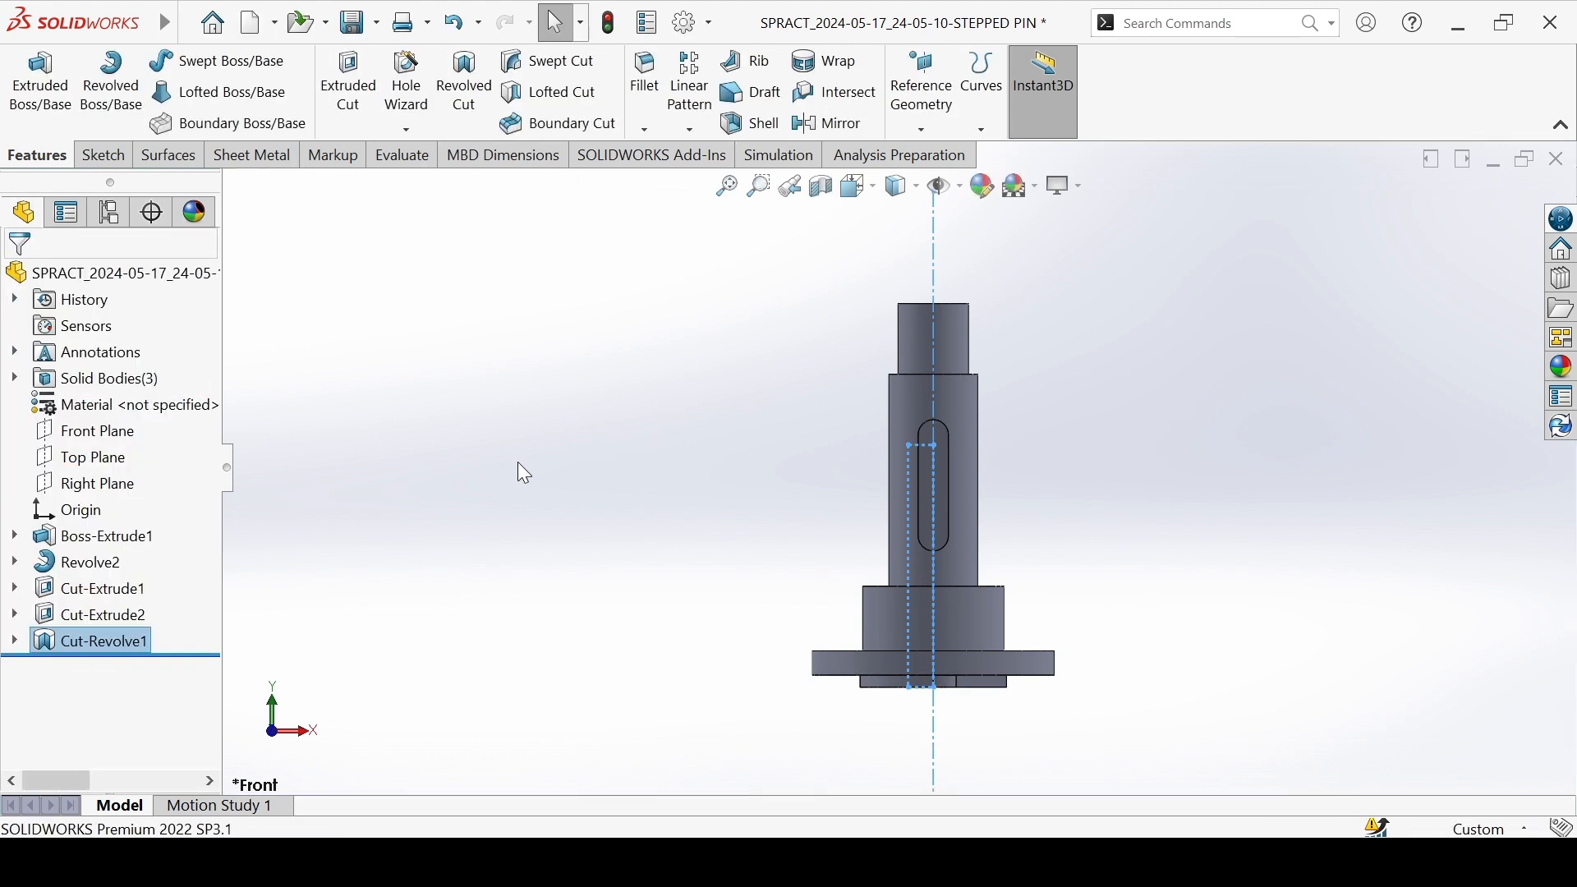
Start a Hole Wizard counterbore on the flange's upper face, using ANSI Metric, Hex Bolt type and size M8.
middle_drag(637, 577, 548, 616)
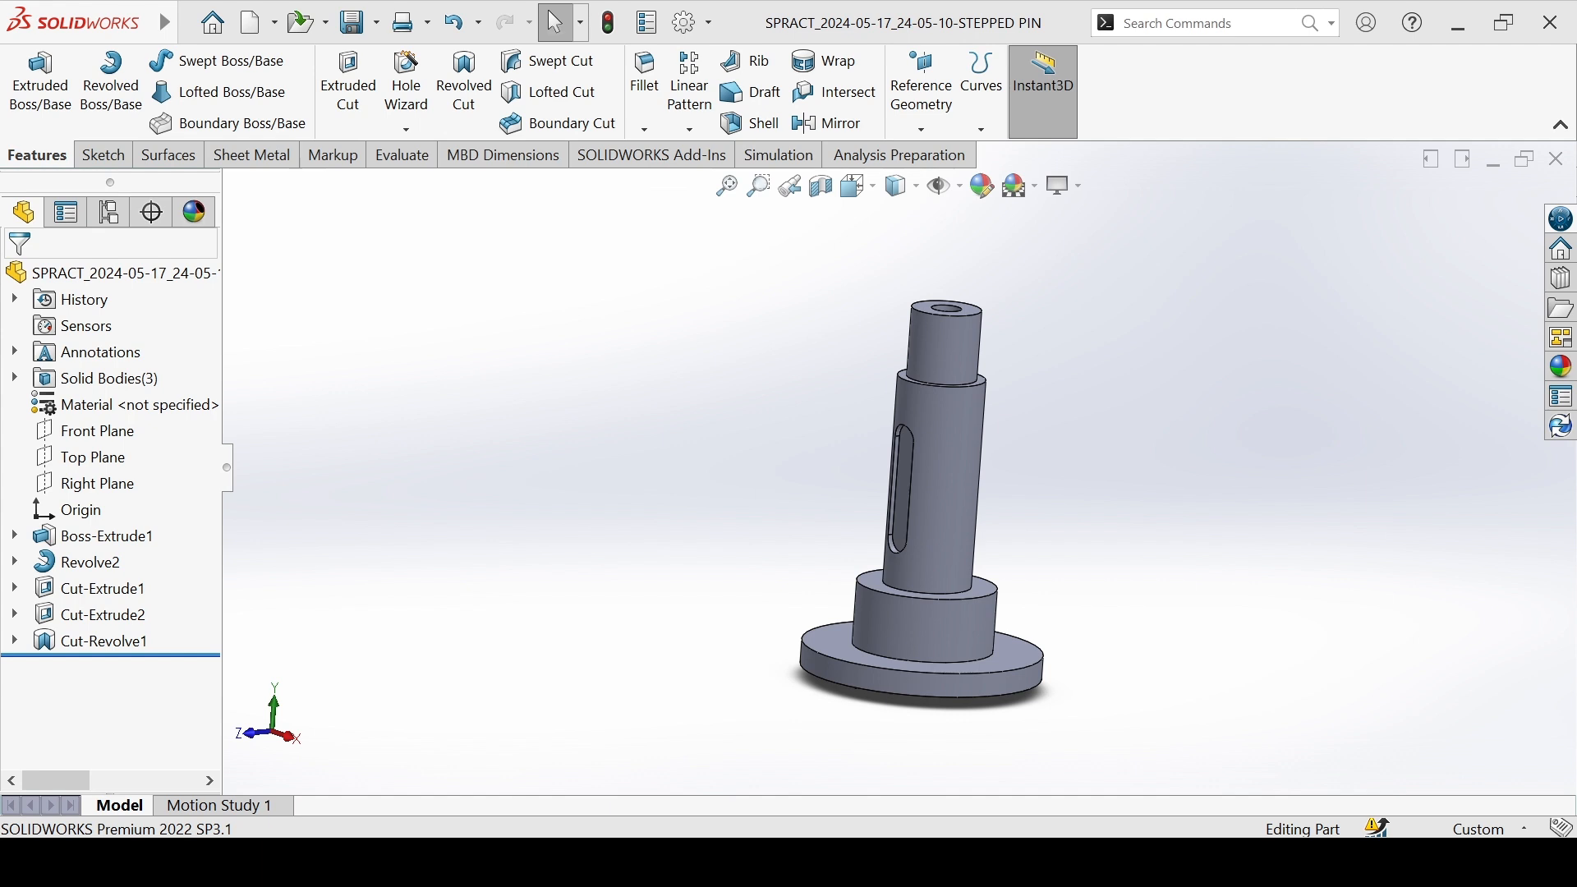
middle_drag(656, 577, 642, 617)
click(847, 644)
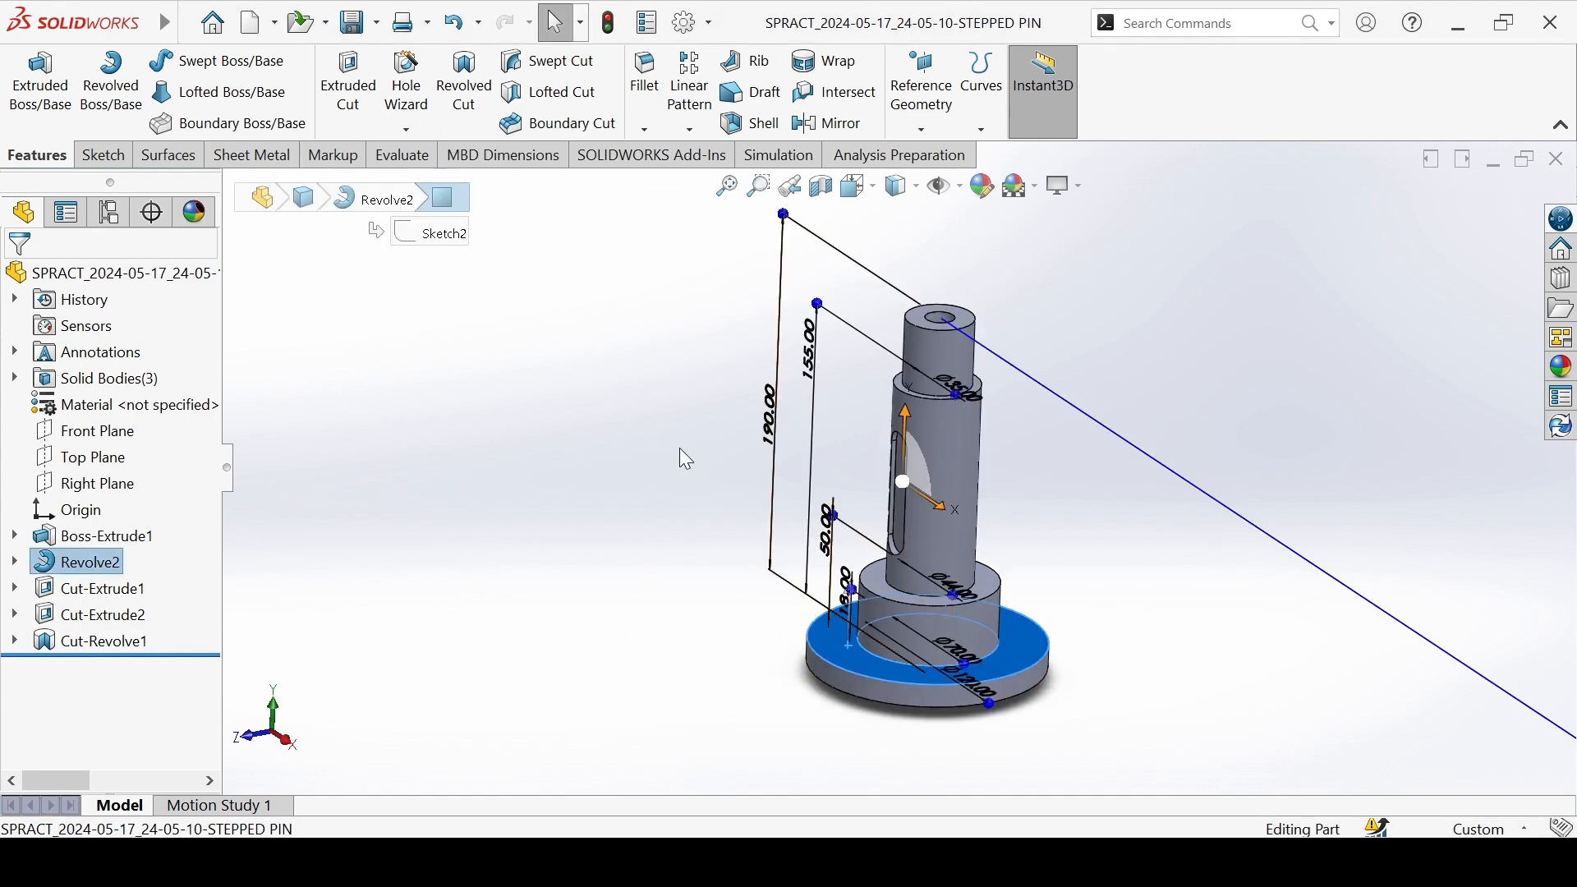
click(402, 93)
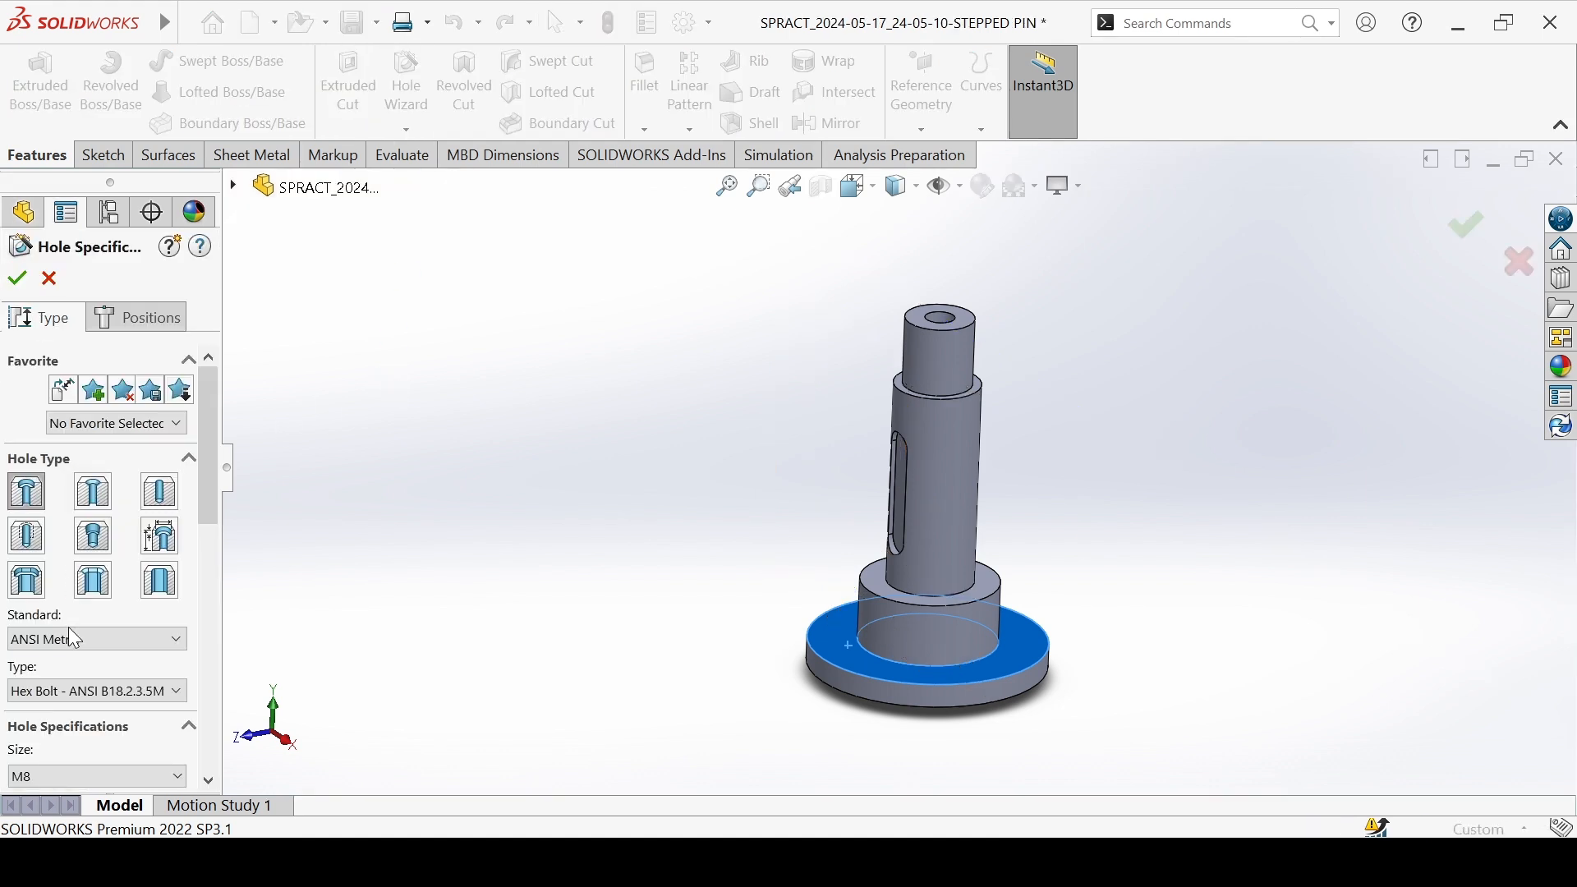
click(62, 540)
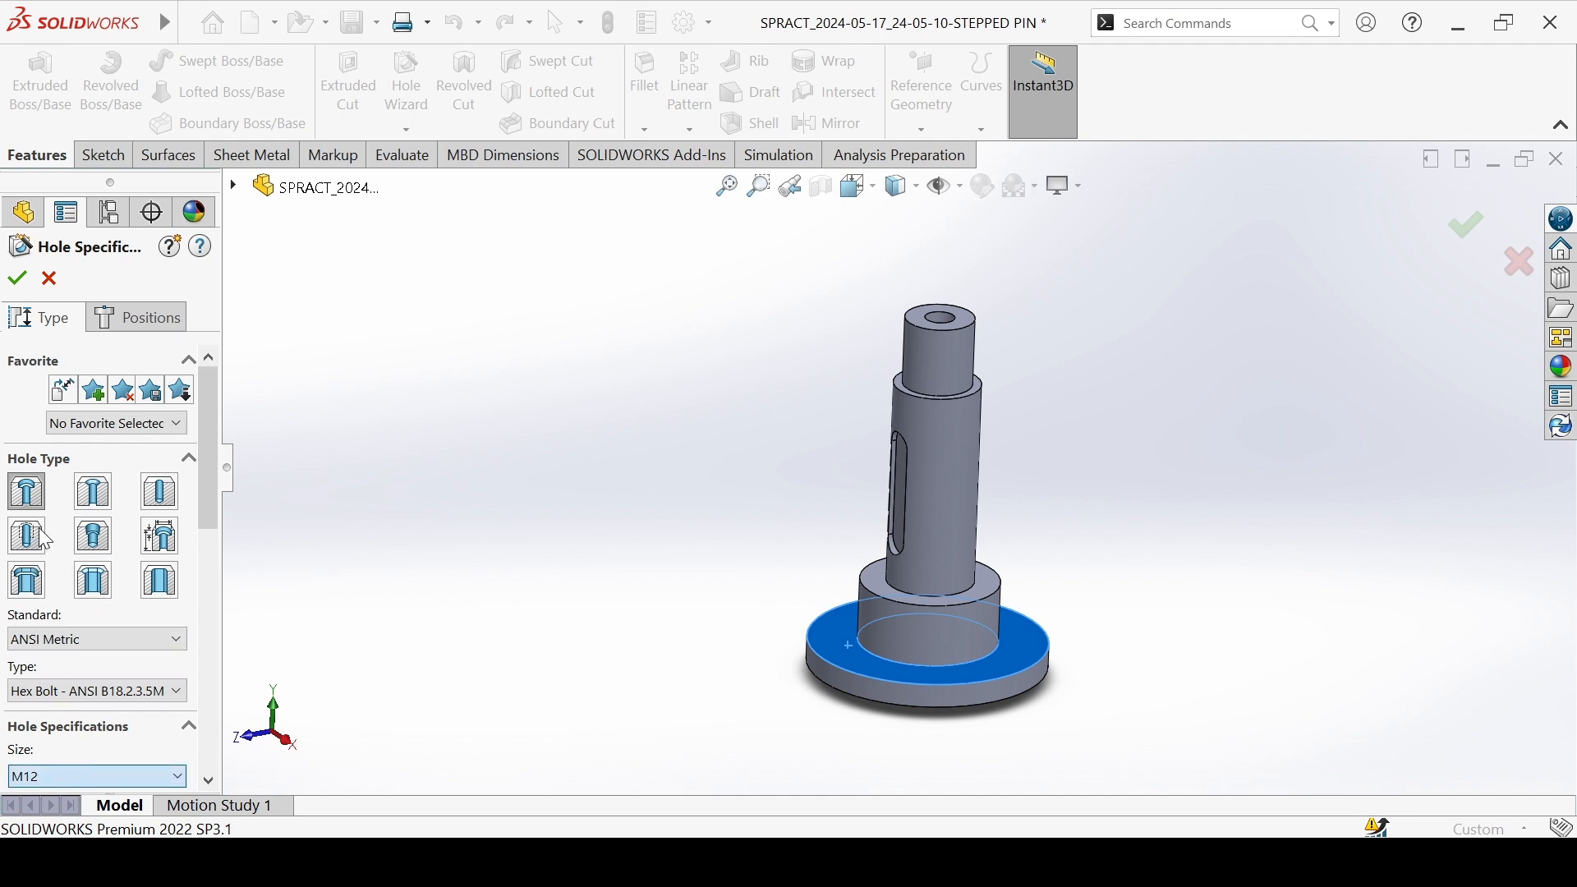
click(40, 526)
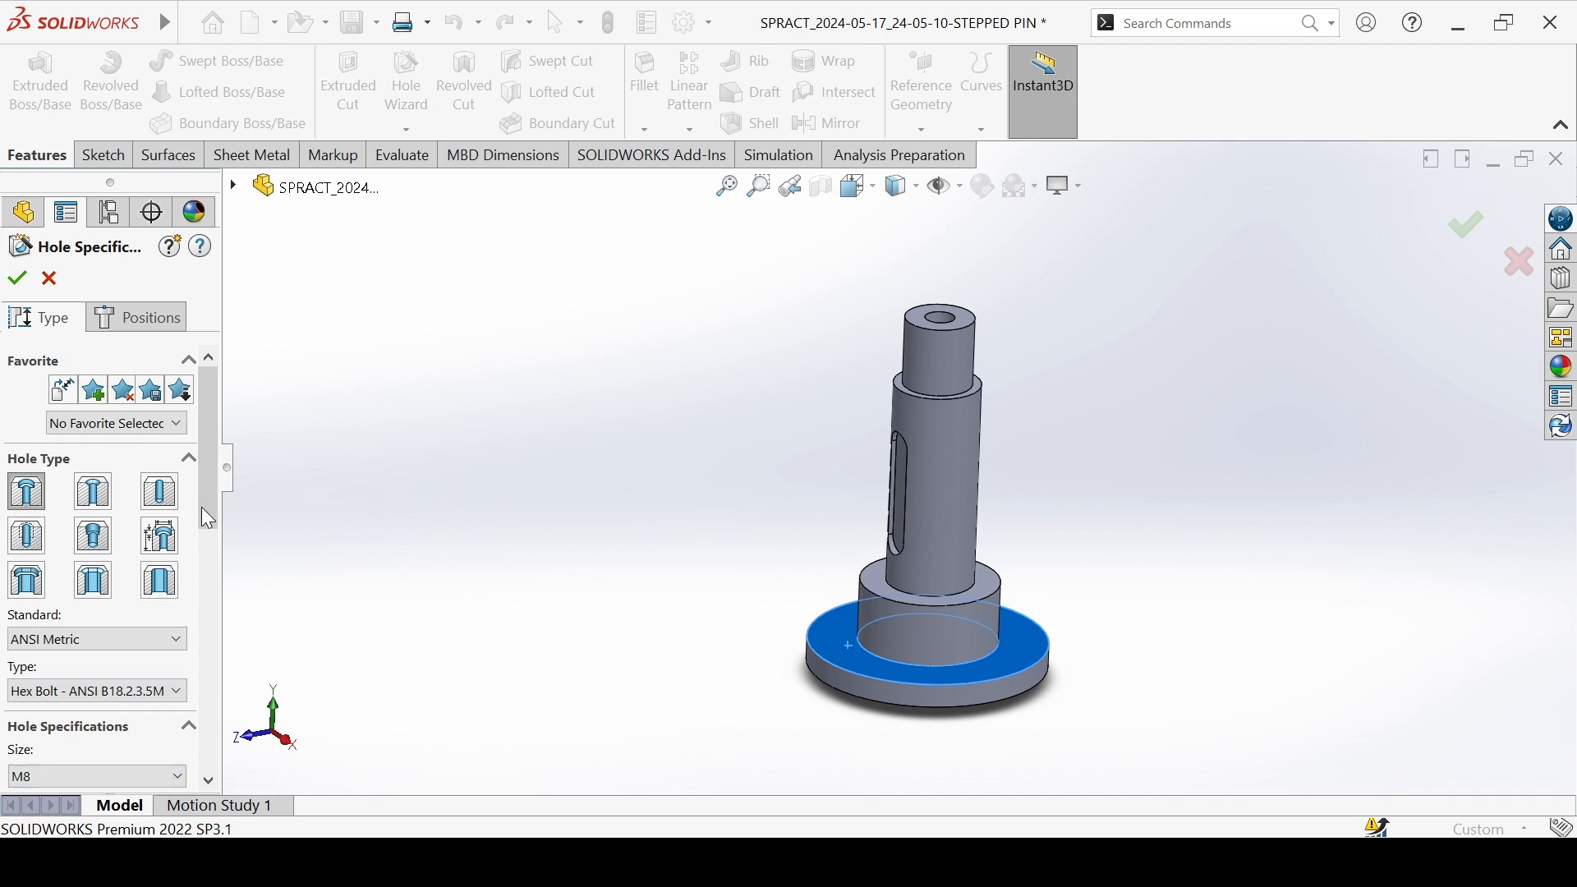
drag(207, 474, 5, 587)
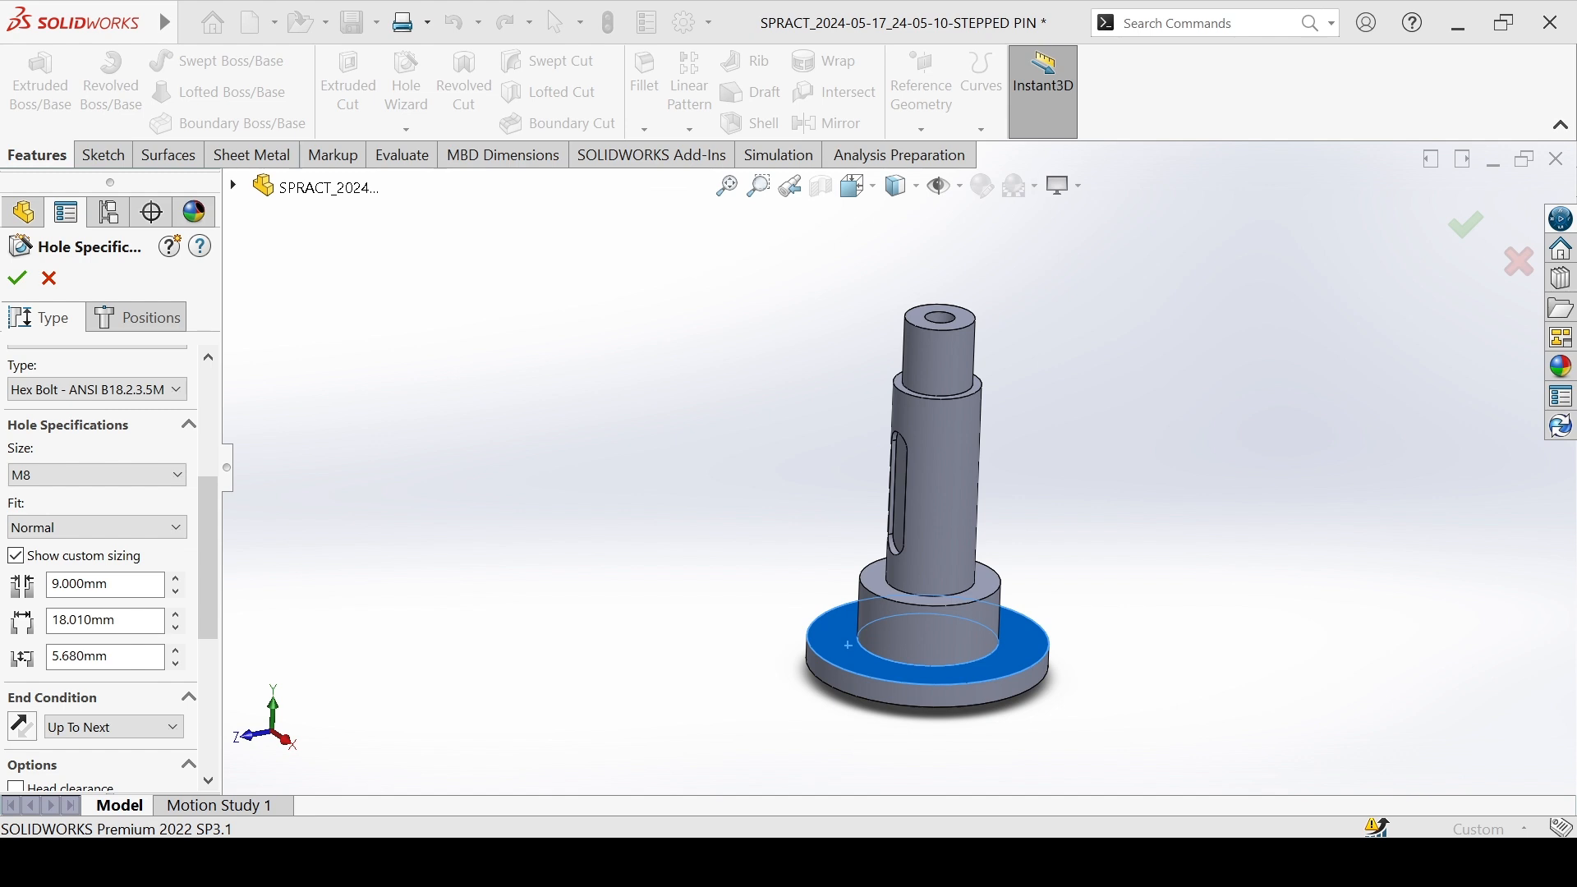
Set the counterbore's custom sizes to 8 mm hole diameter, 15 mm counterbore diameter and 6 mm depth, and place it on the flange.
drag(125, 586, 4, 583)
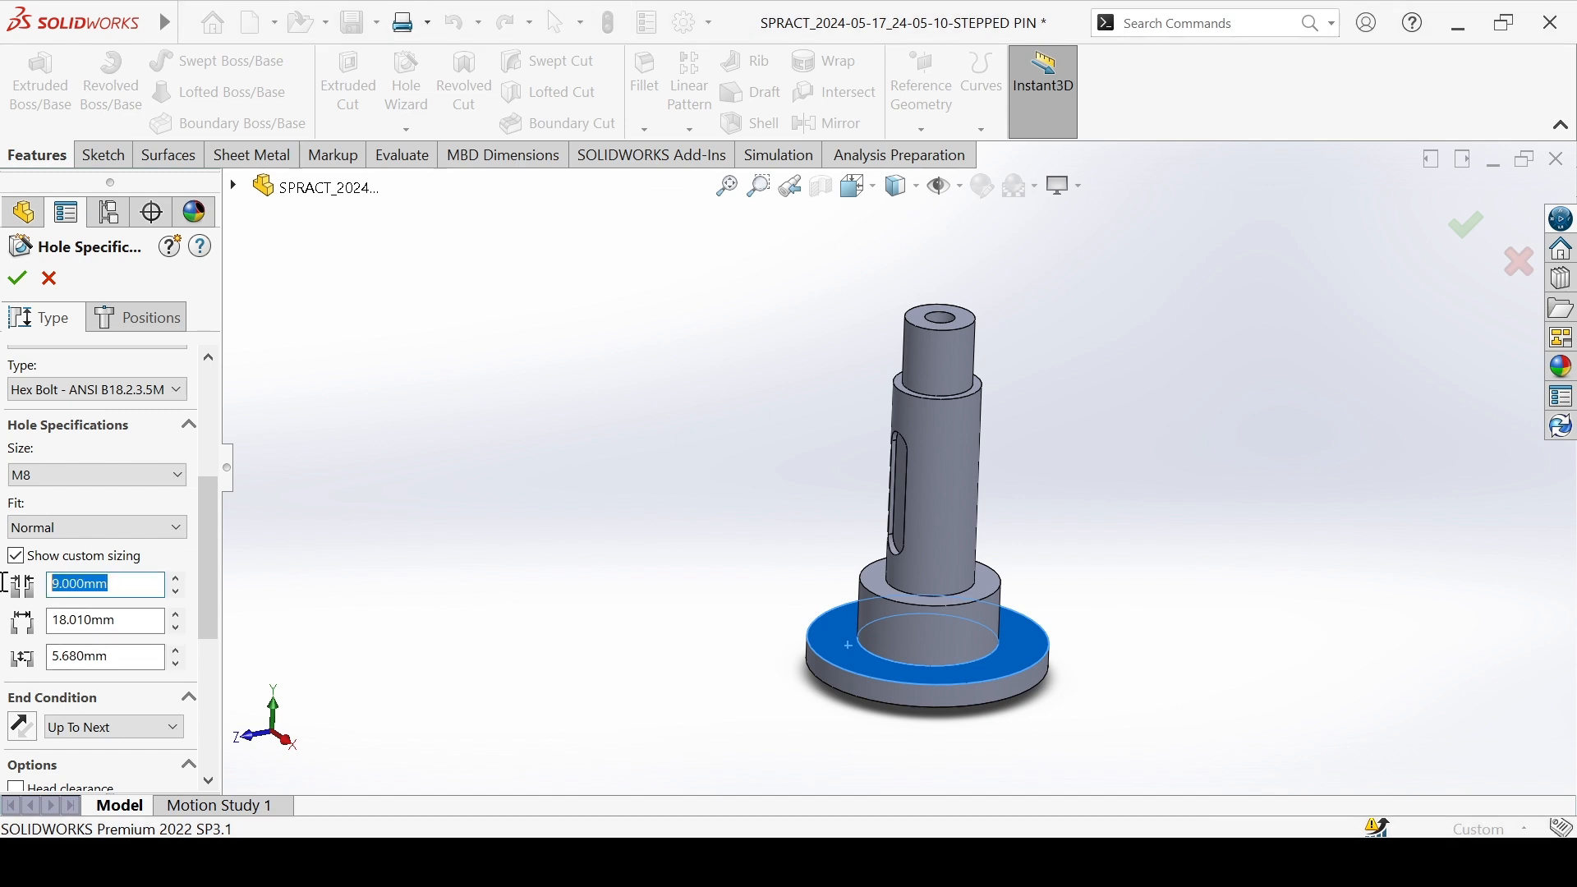
text(8)
key(Tab)
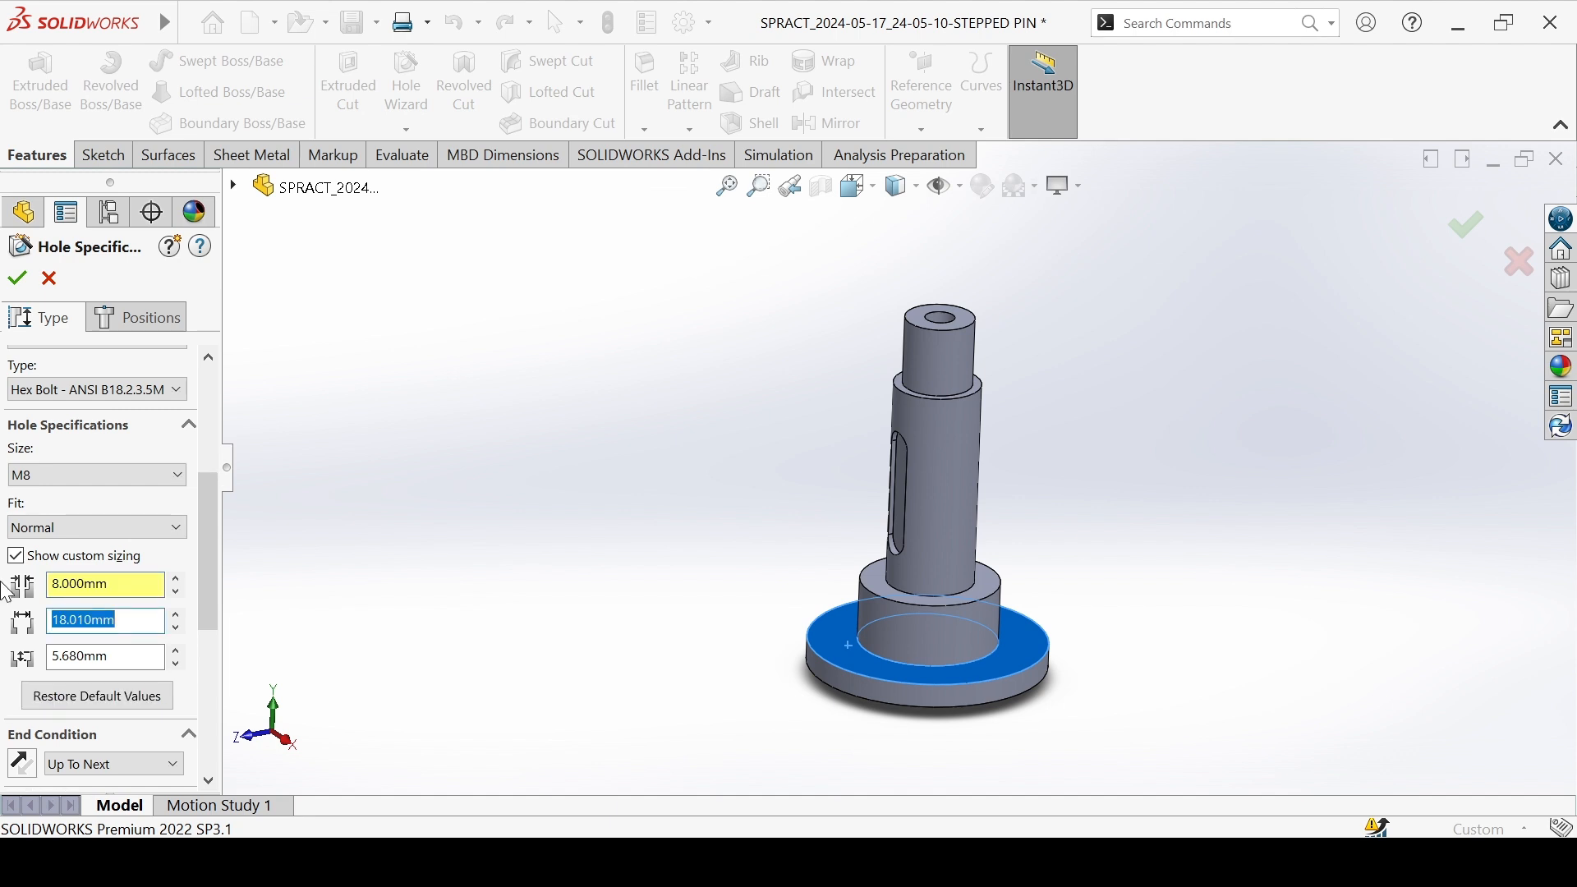
text(15)
key(Tab)
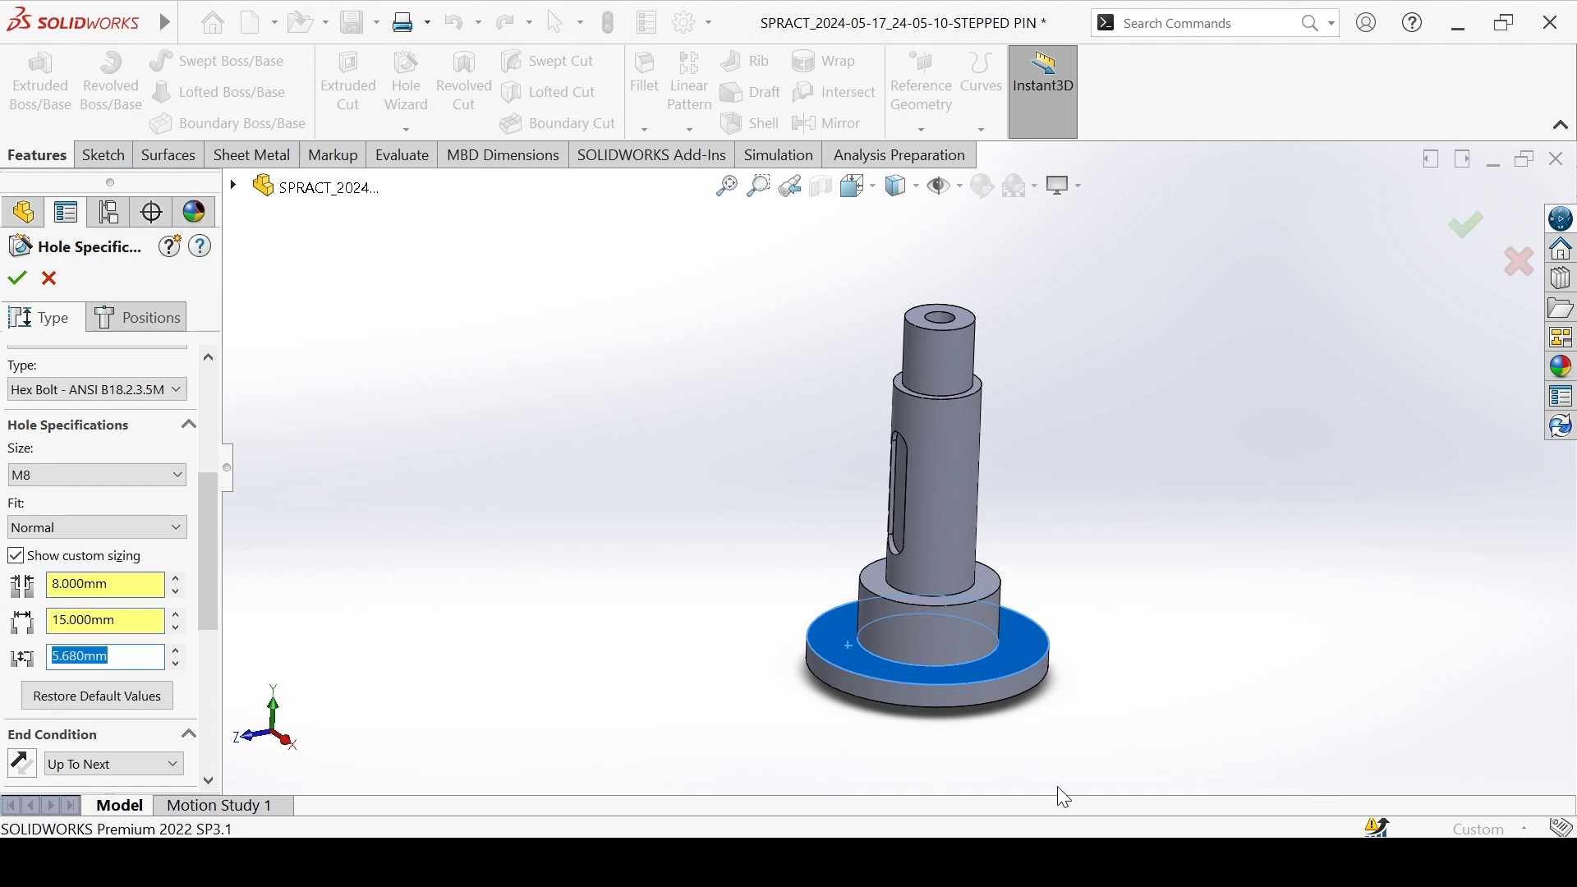
click(1064, 861)
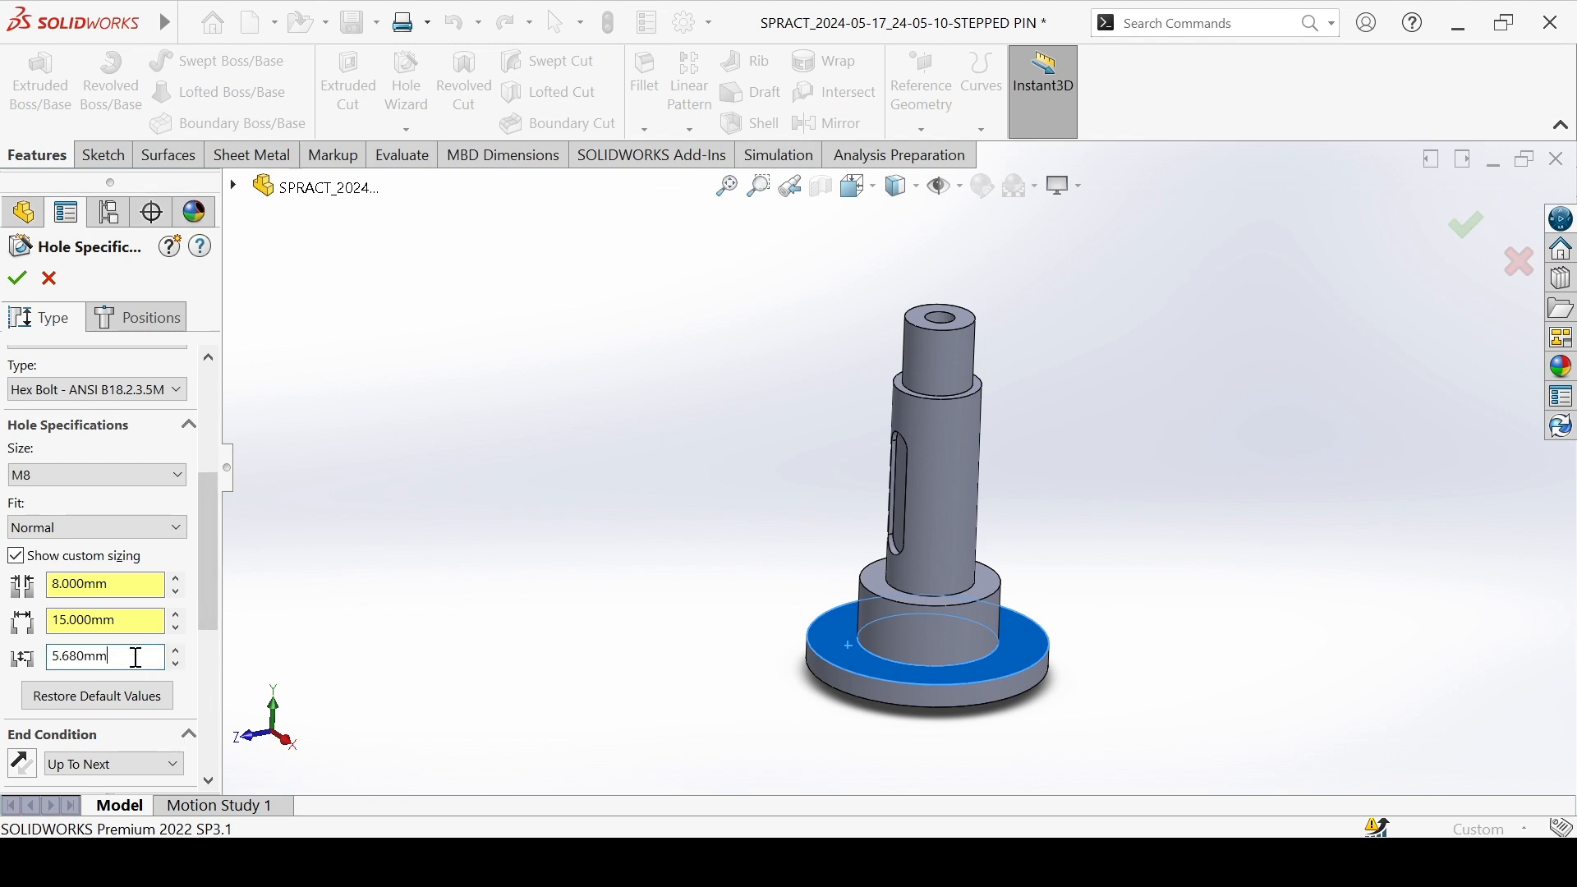
text(6)
click(133, 322)
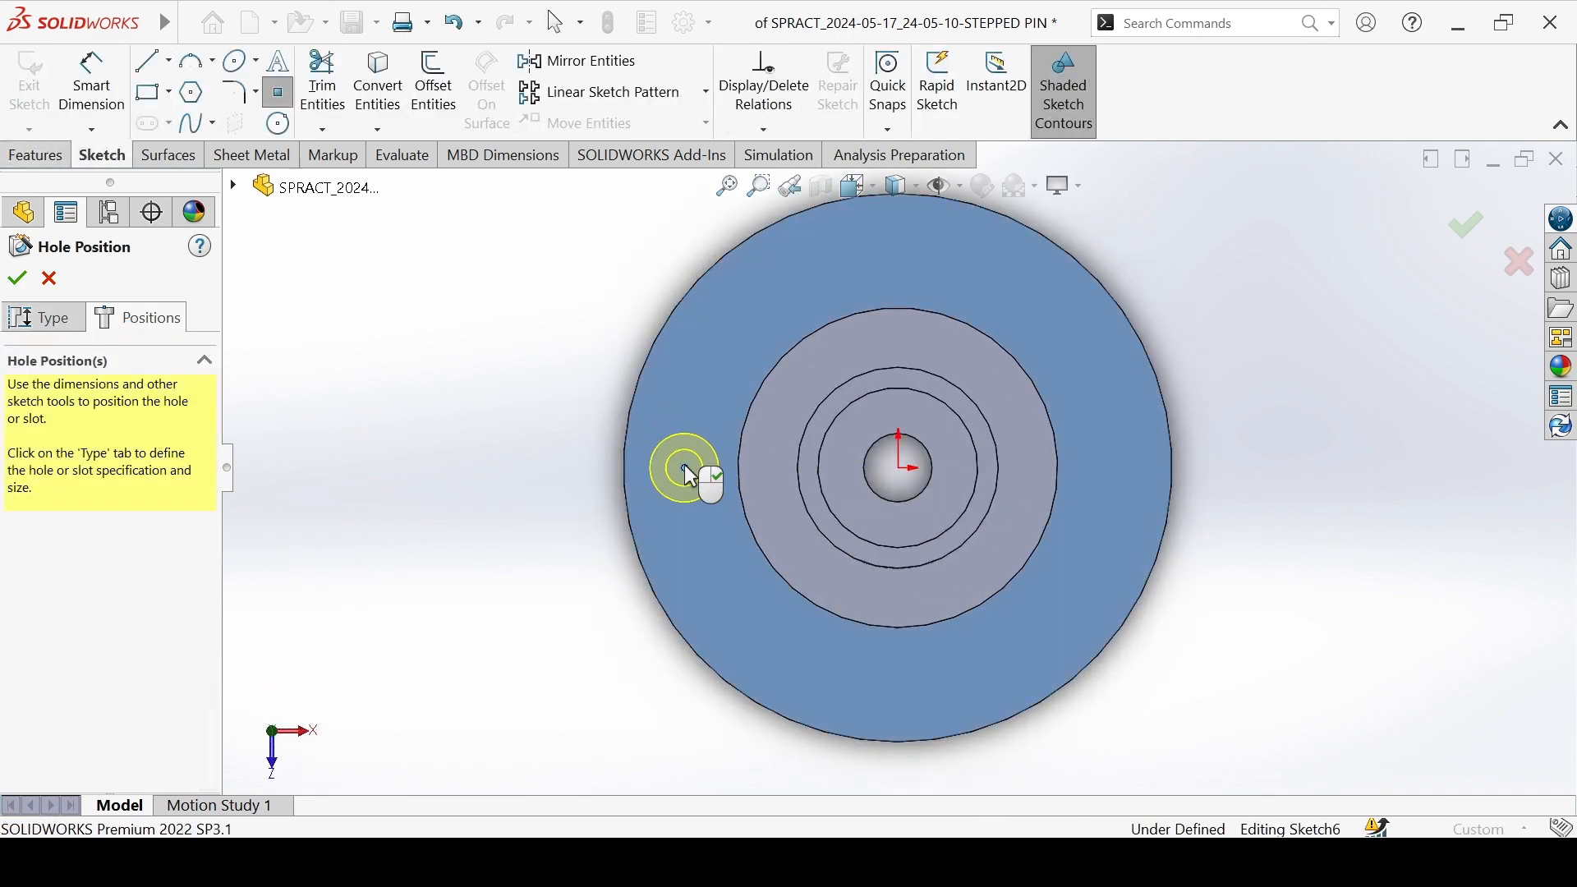
click(17, 278)
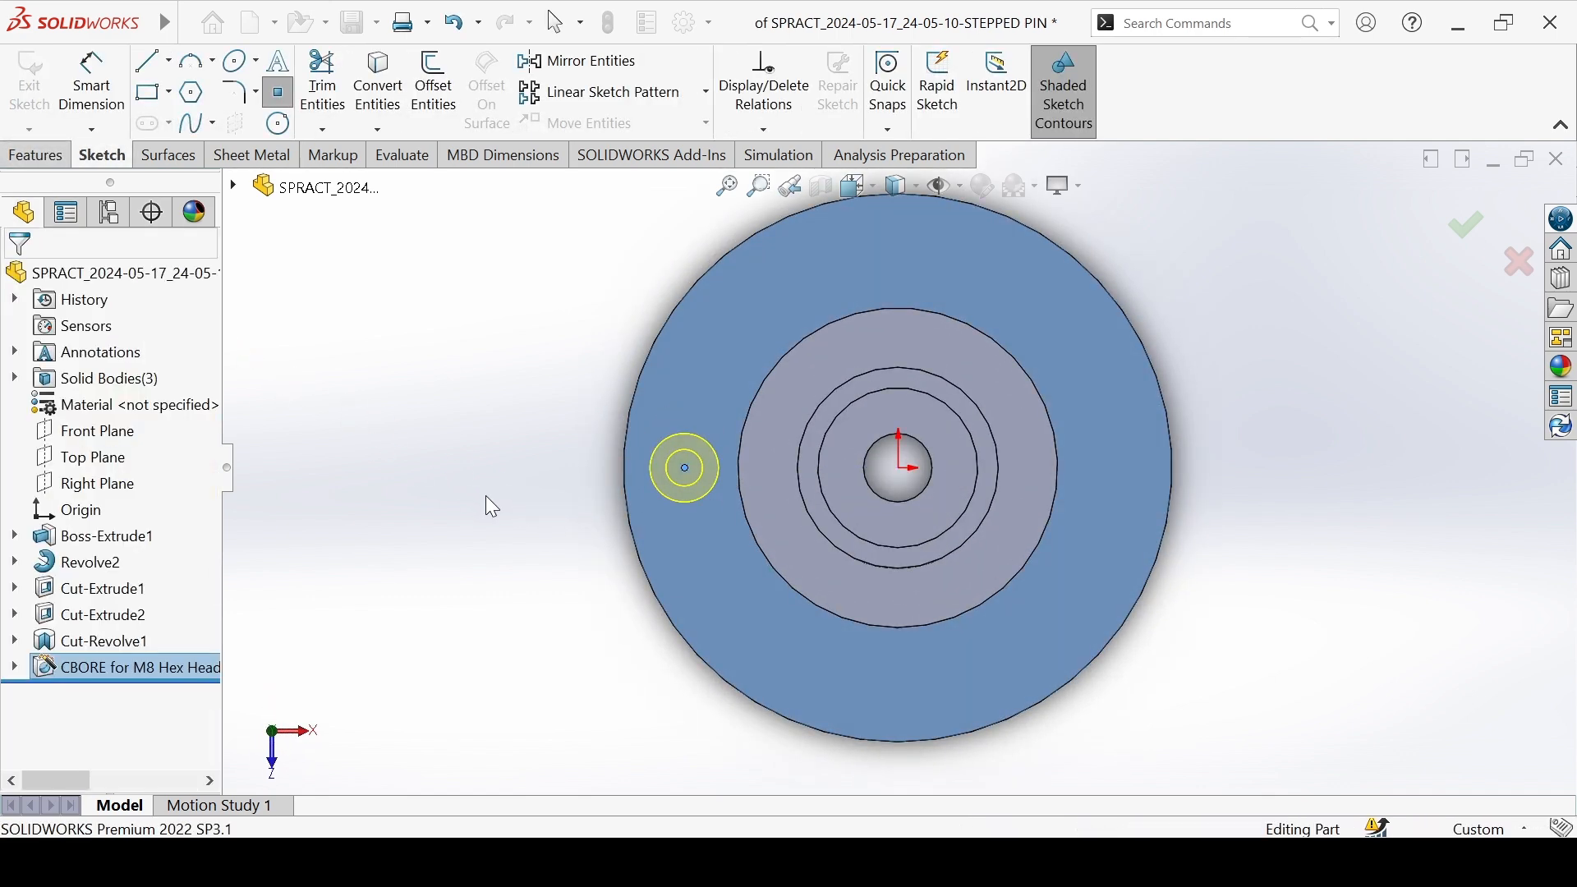
In the counterbore's position sketch, draw a construction circle about 94 mm in diameter, centred on the origin and passing through the hole point.
click(16, 668)
click(100, 694)
click(104, 645)
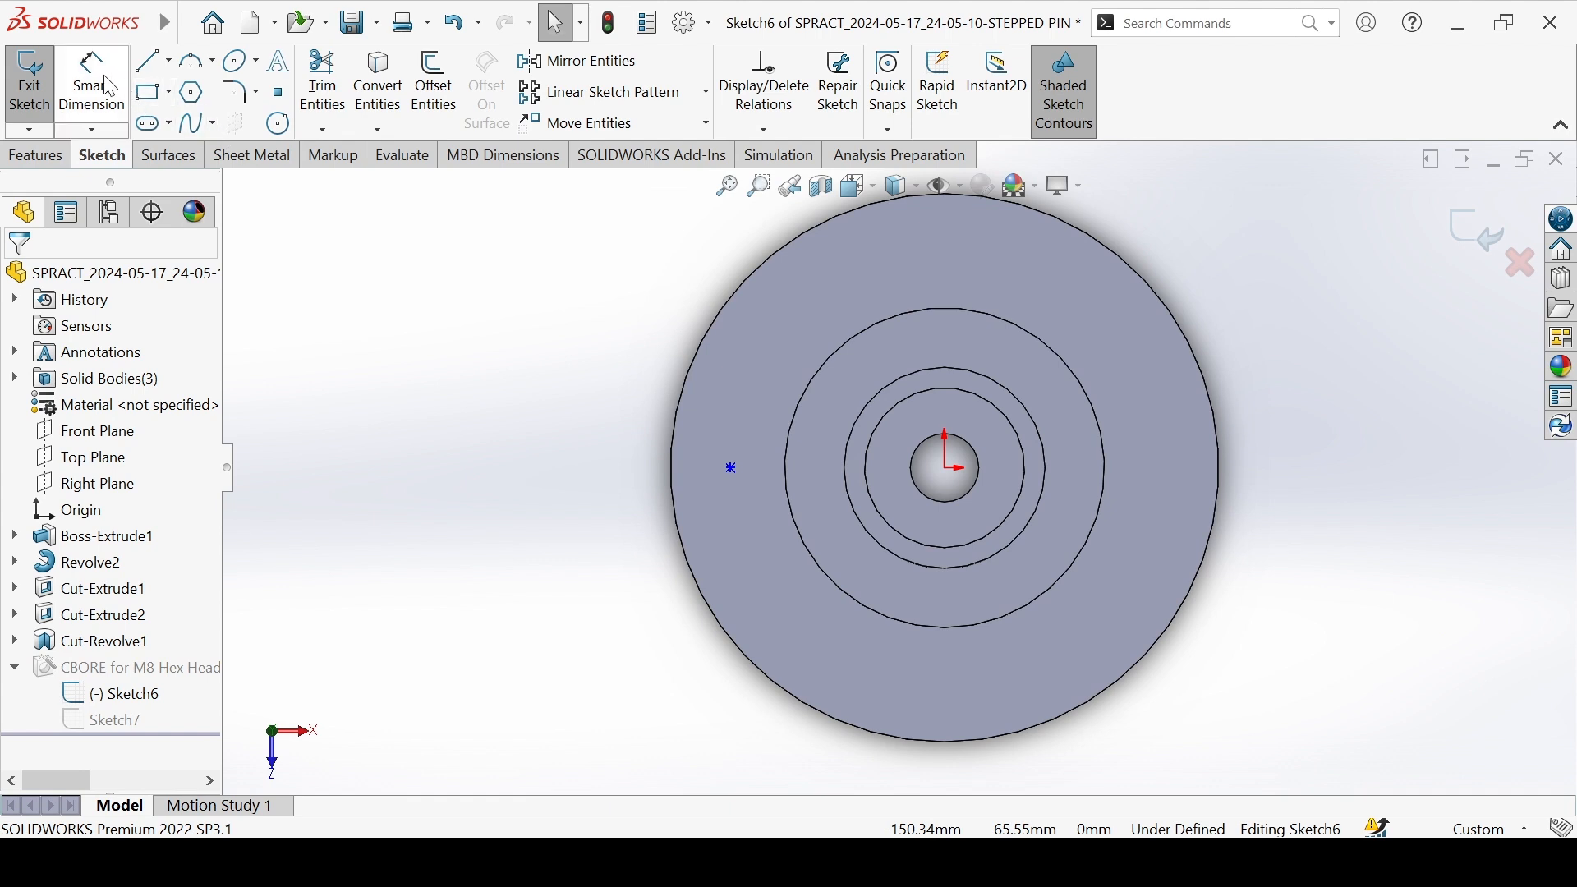
click(105, 87)
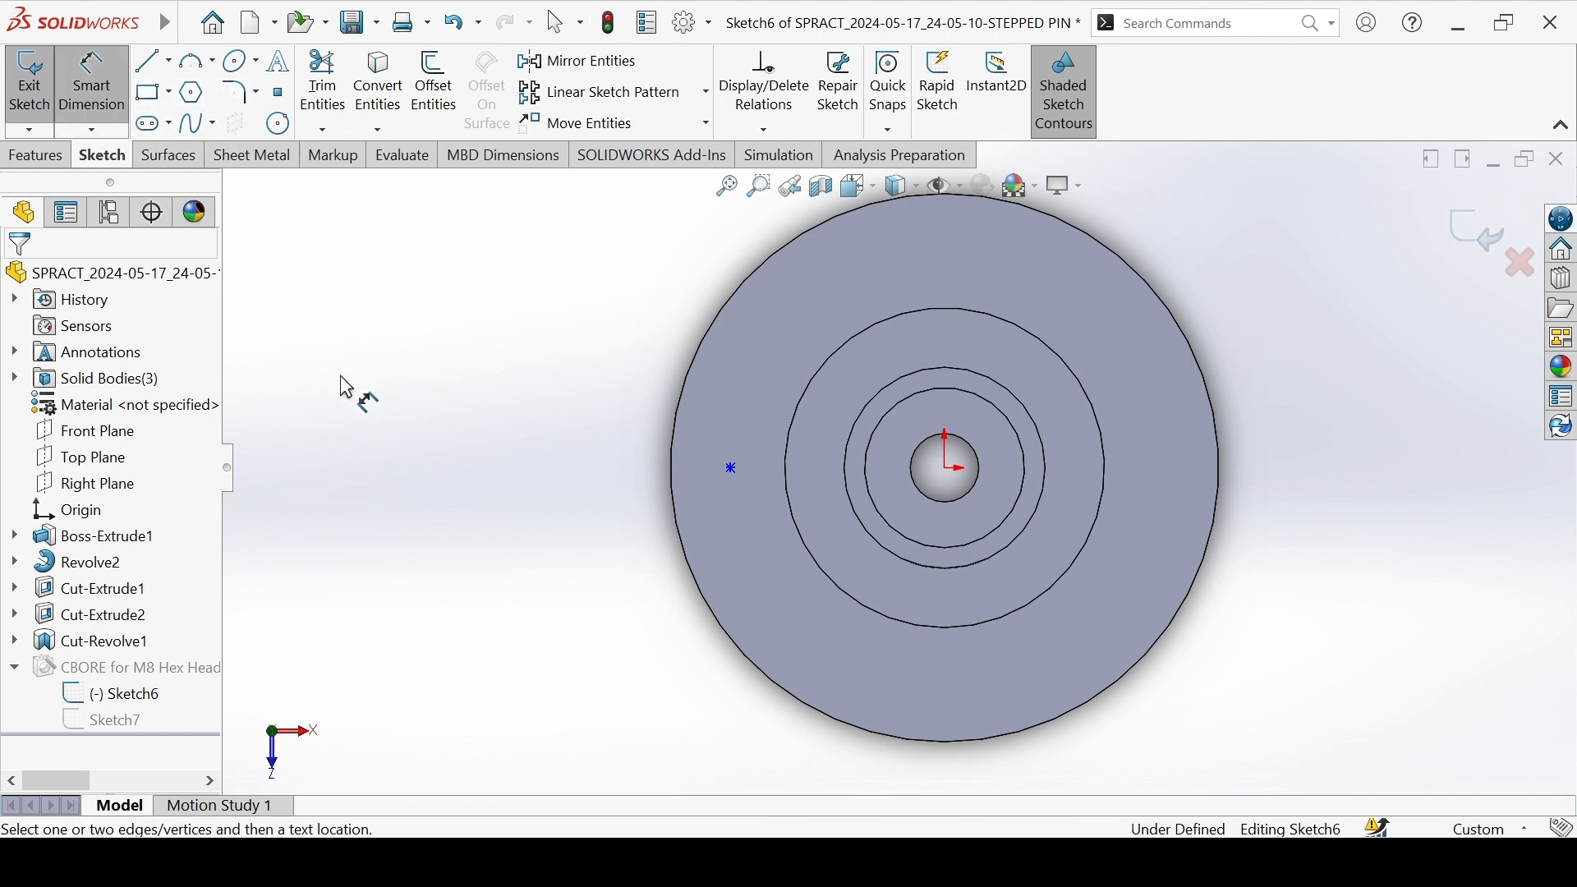
key(Escape)
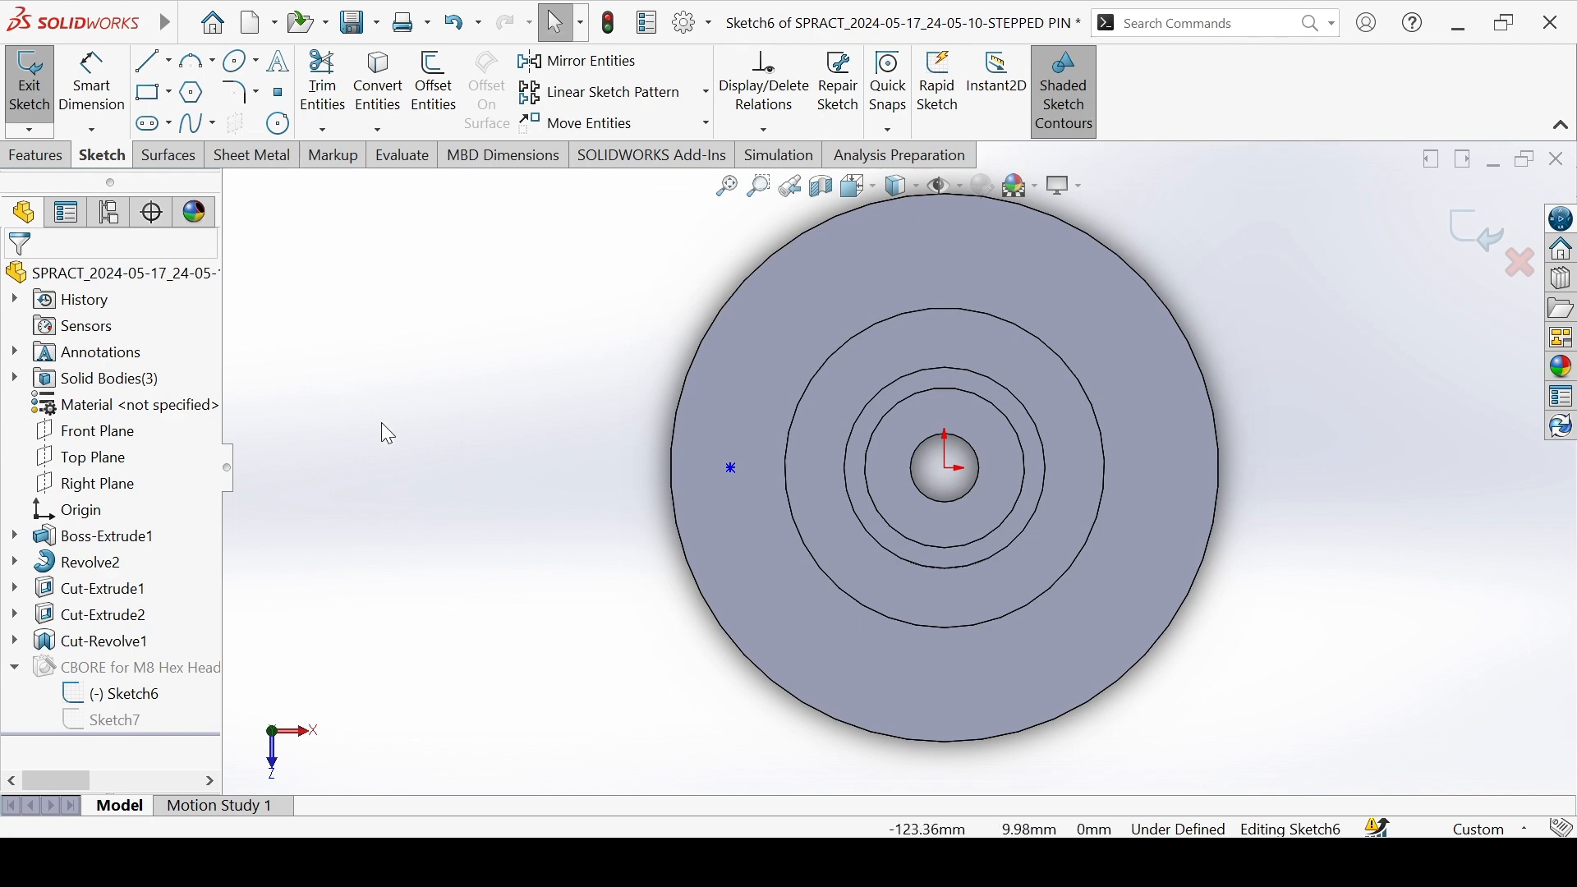
key(c)
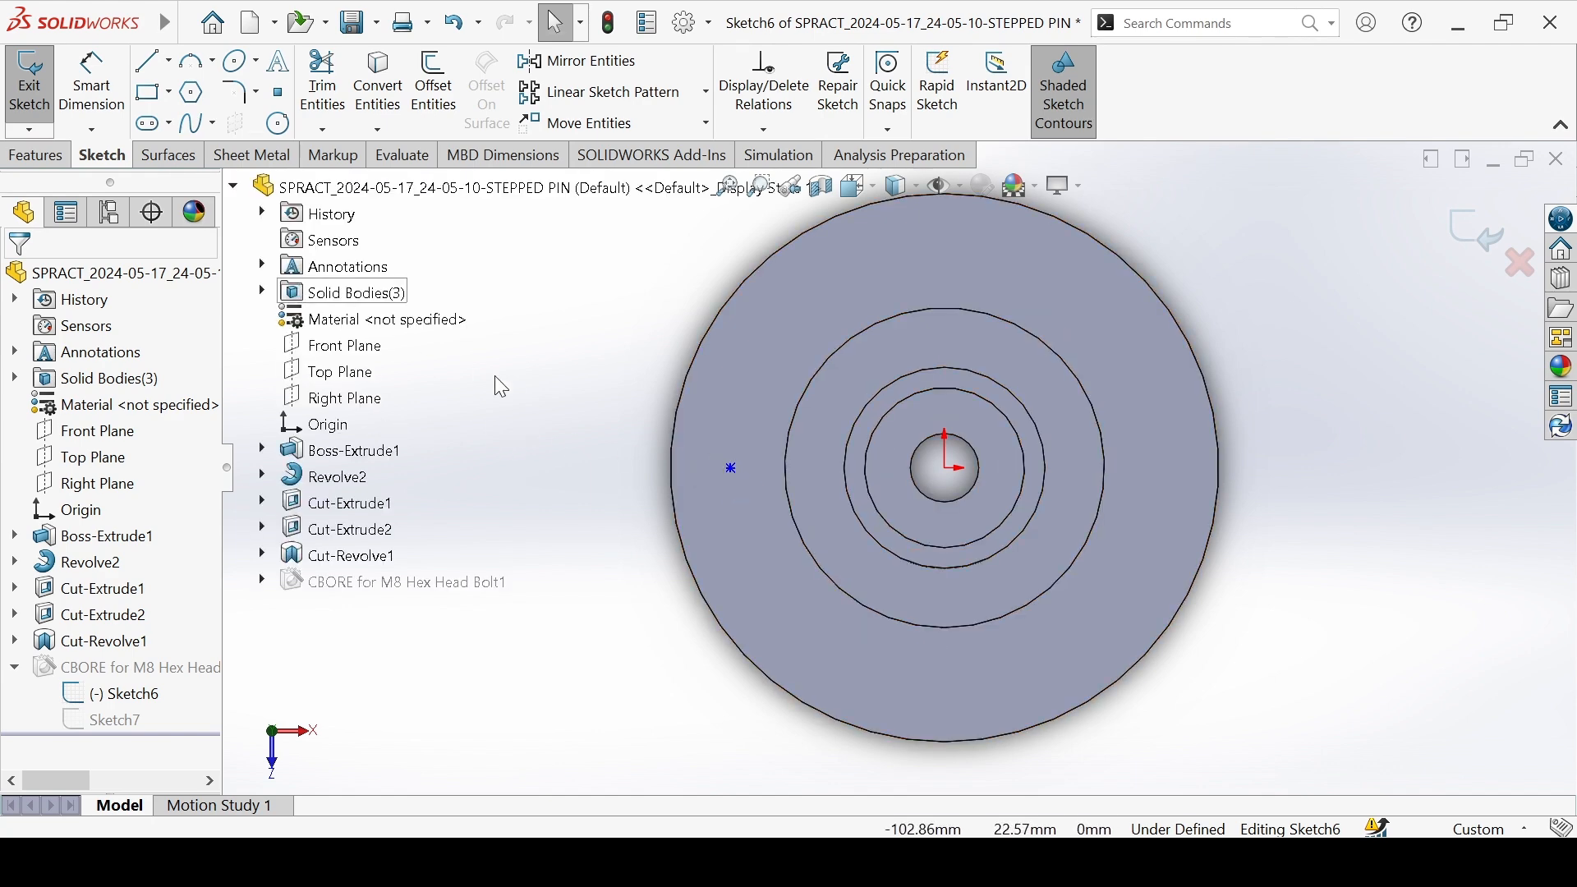
click(279, 130)
click(949, 468)
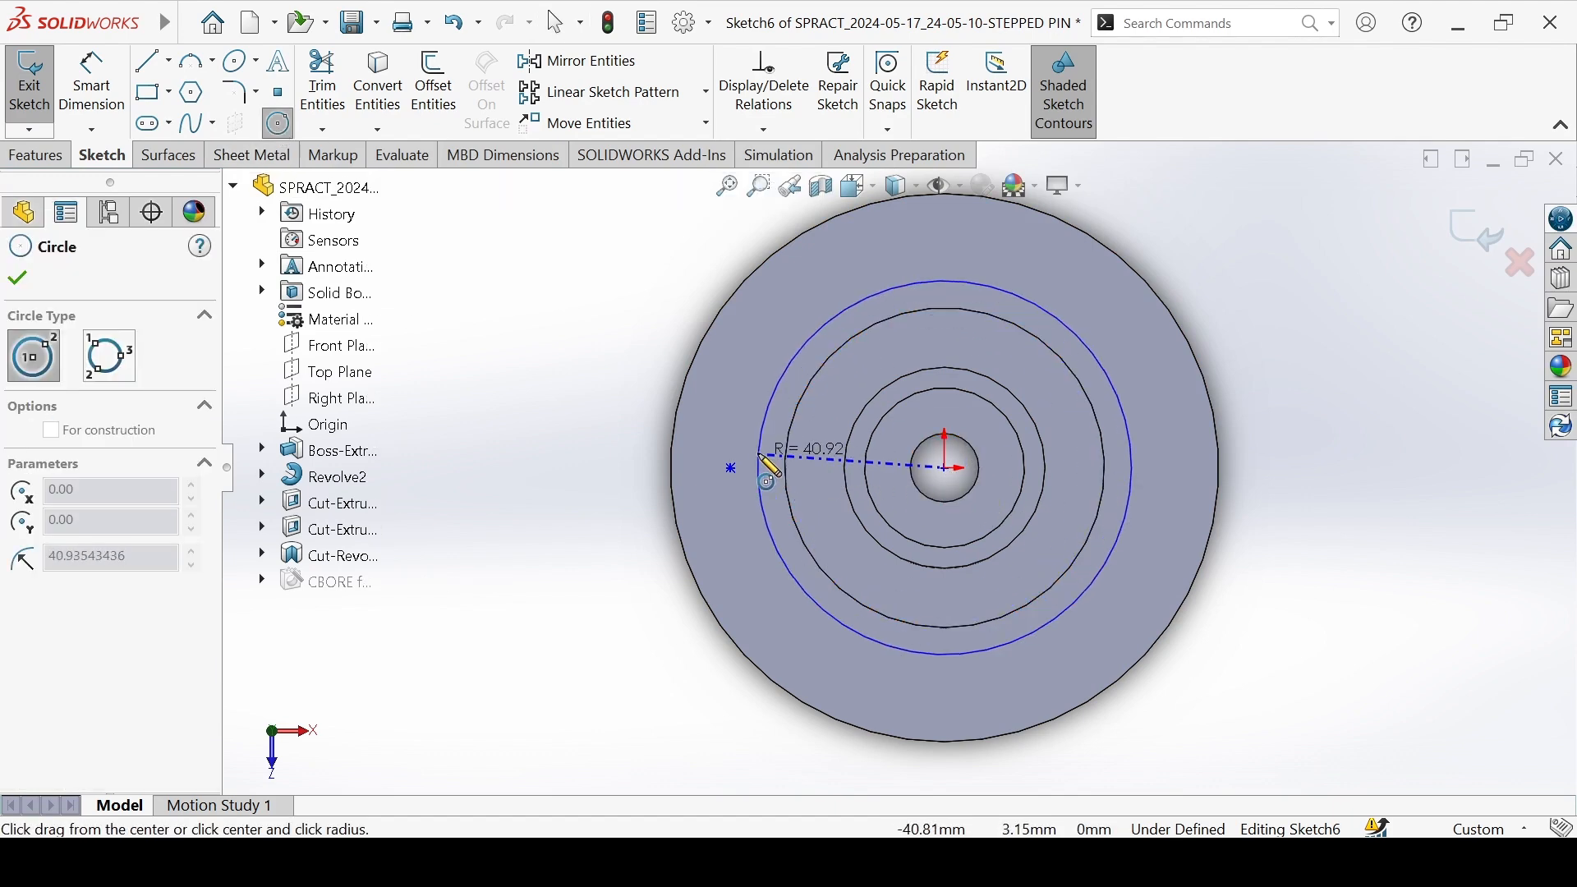
click(735, 466)
key(Escape)
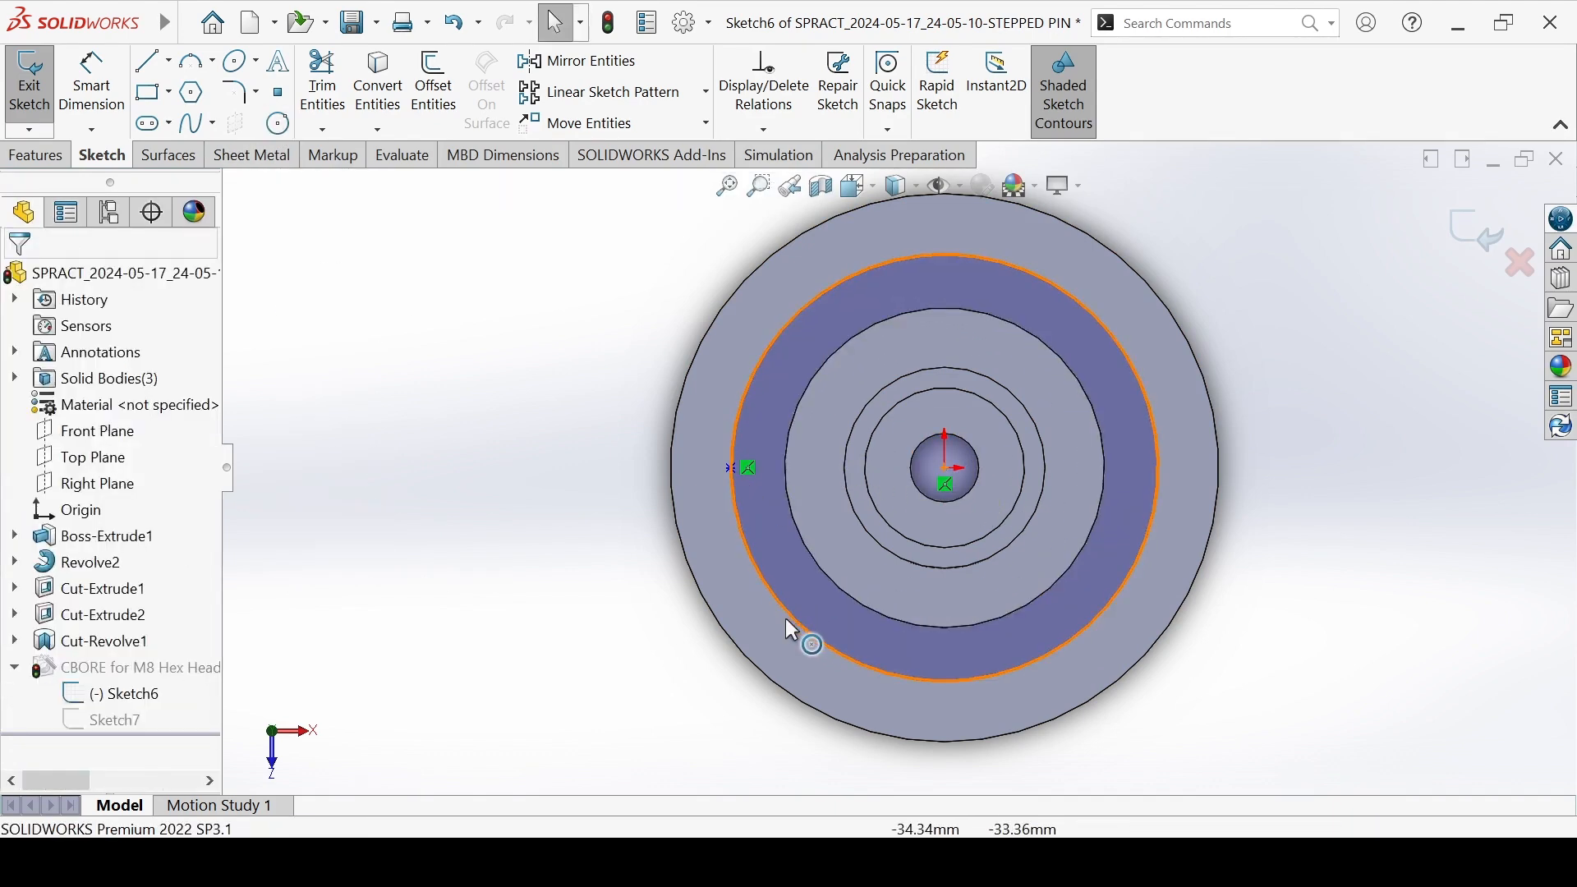
click(765, 588)
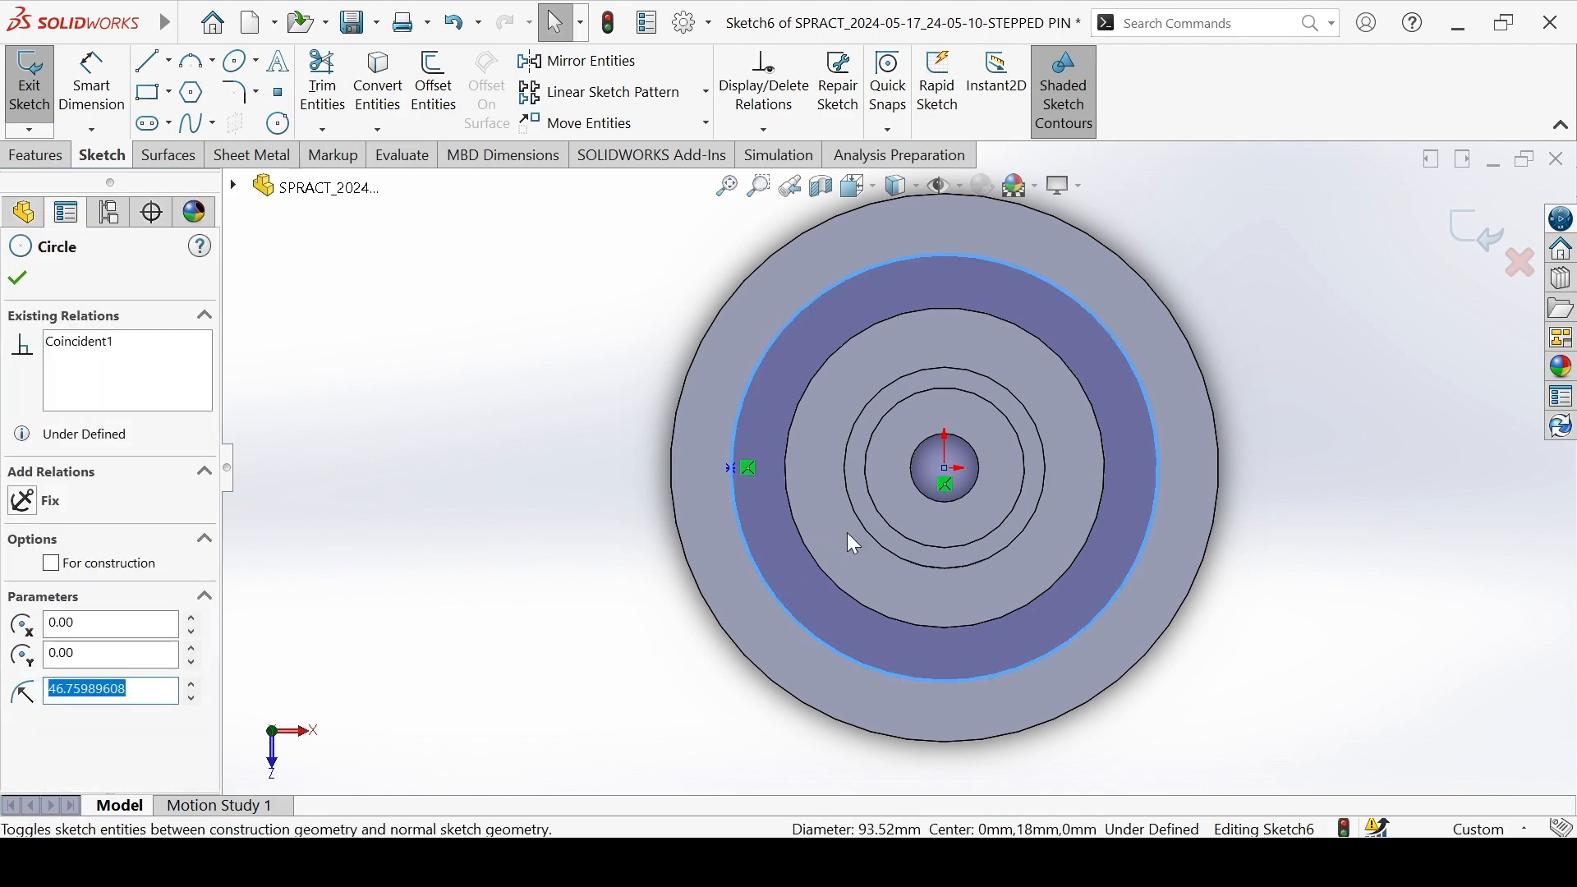
click(847, 533)
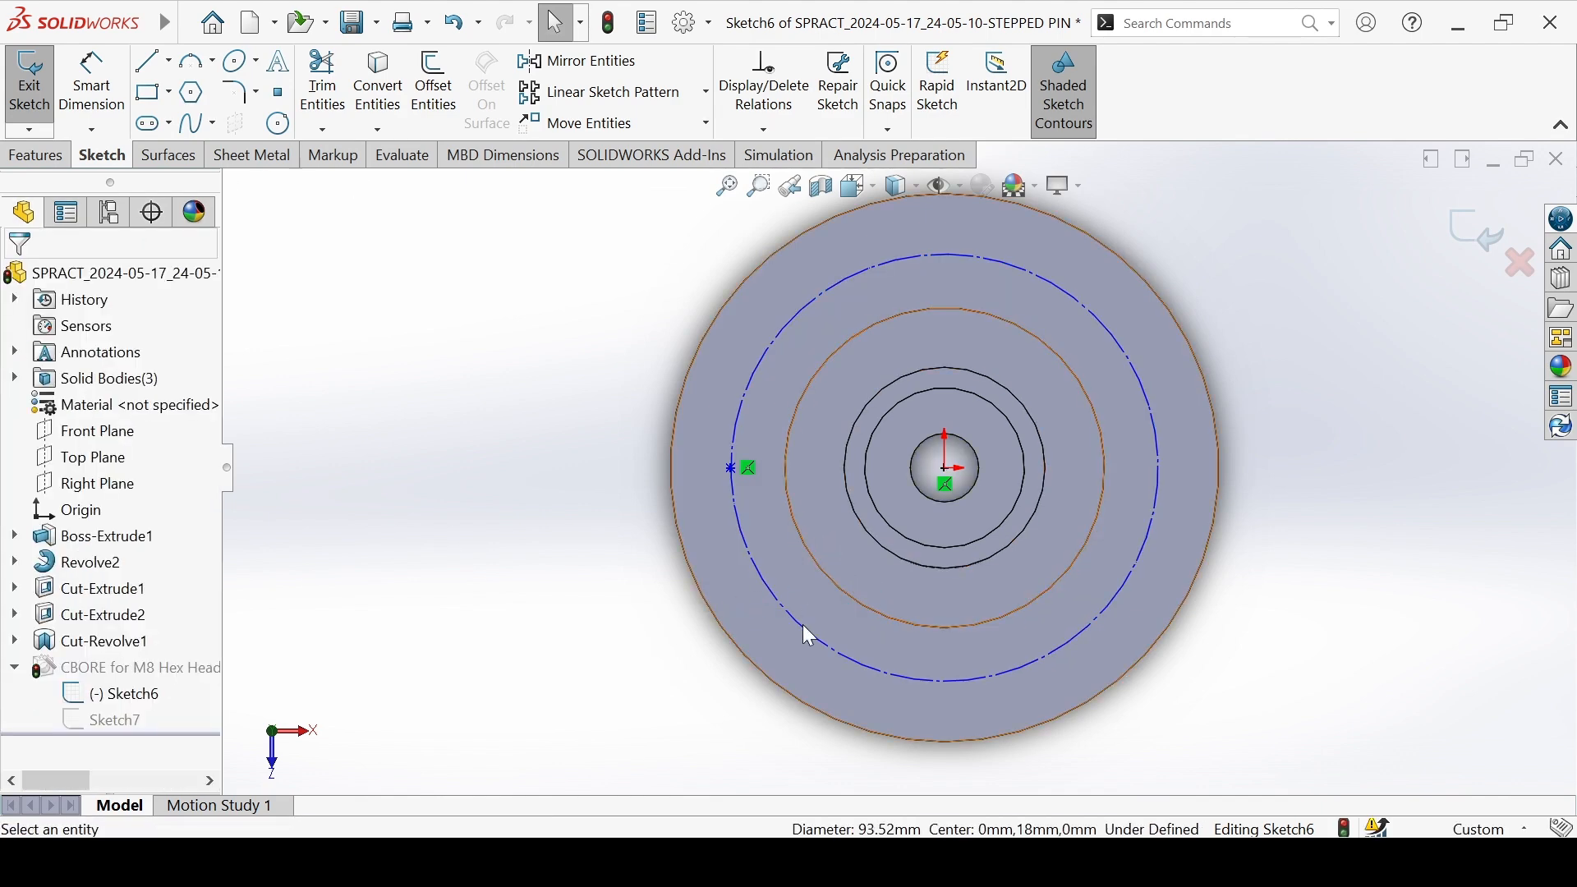
Dimension the construction circle's diameter as 95 mm.
right_drag(801, 625, 722, 410)
click(743, 411)
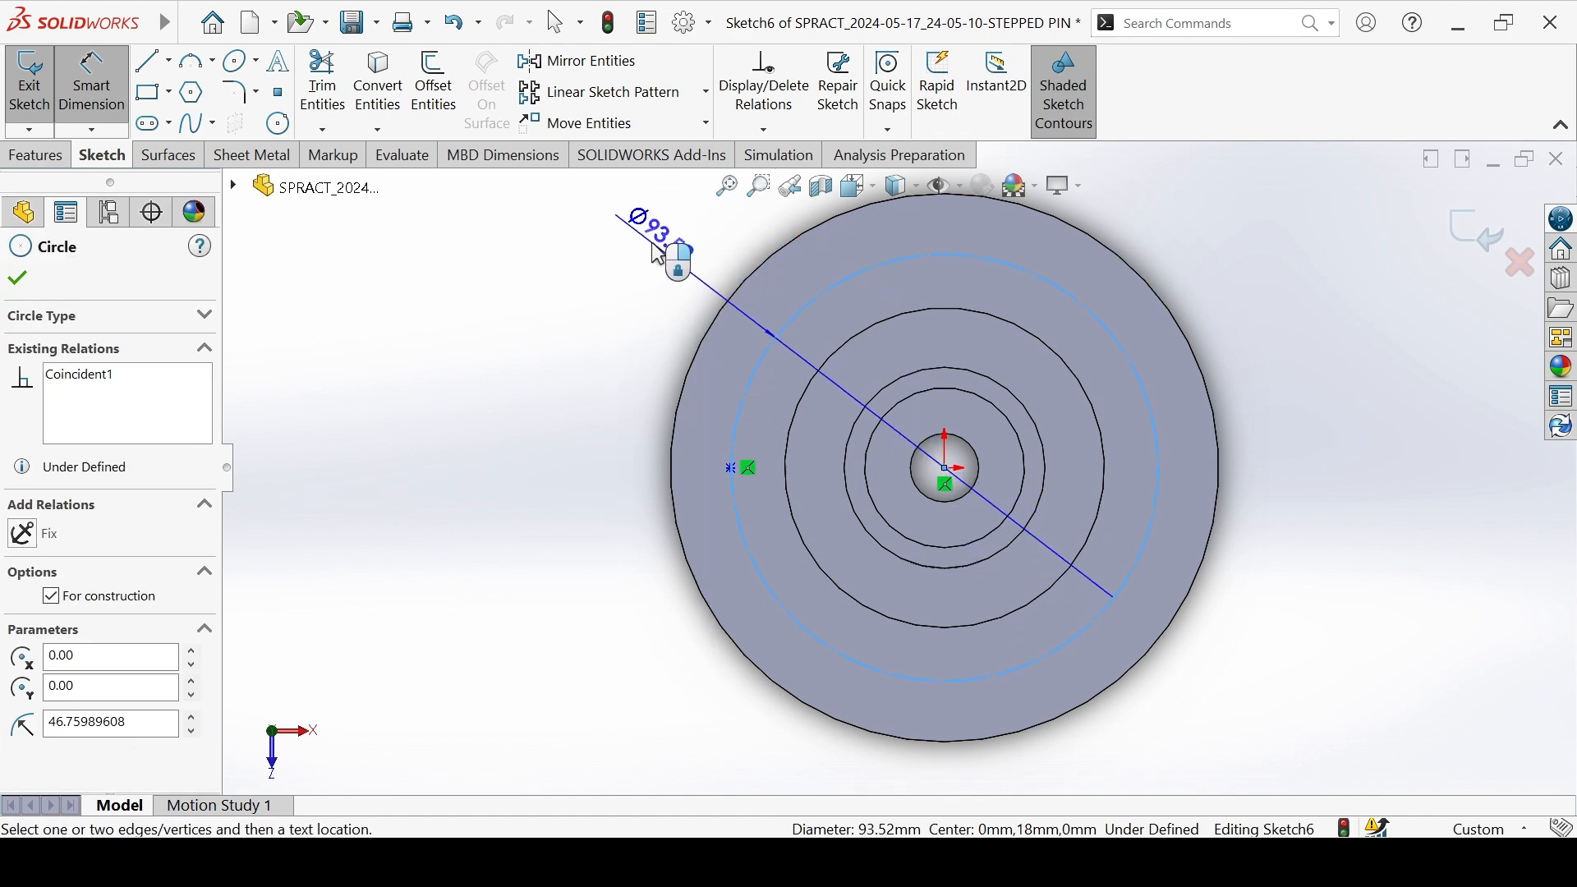
click(657, 244)
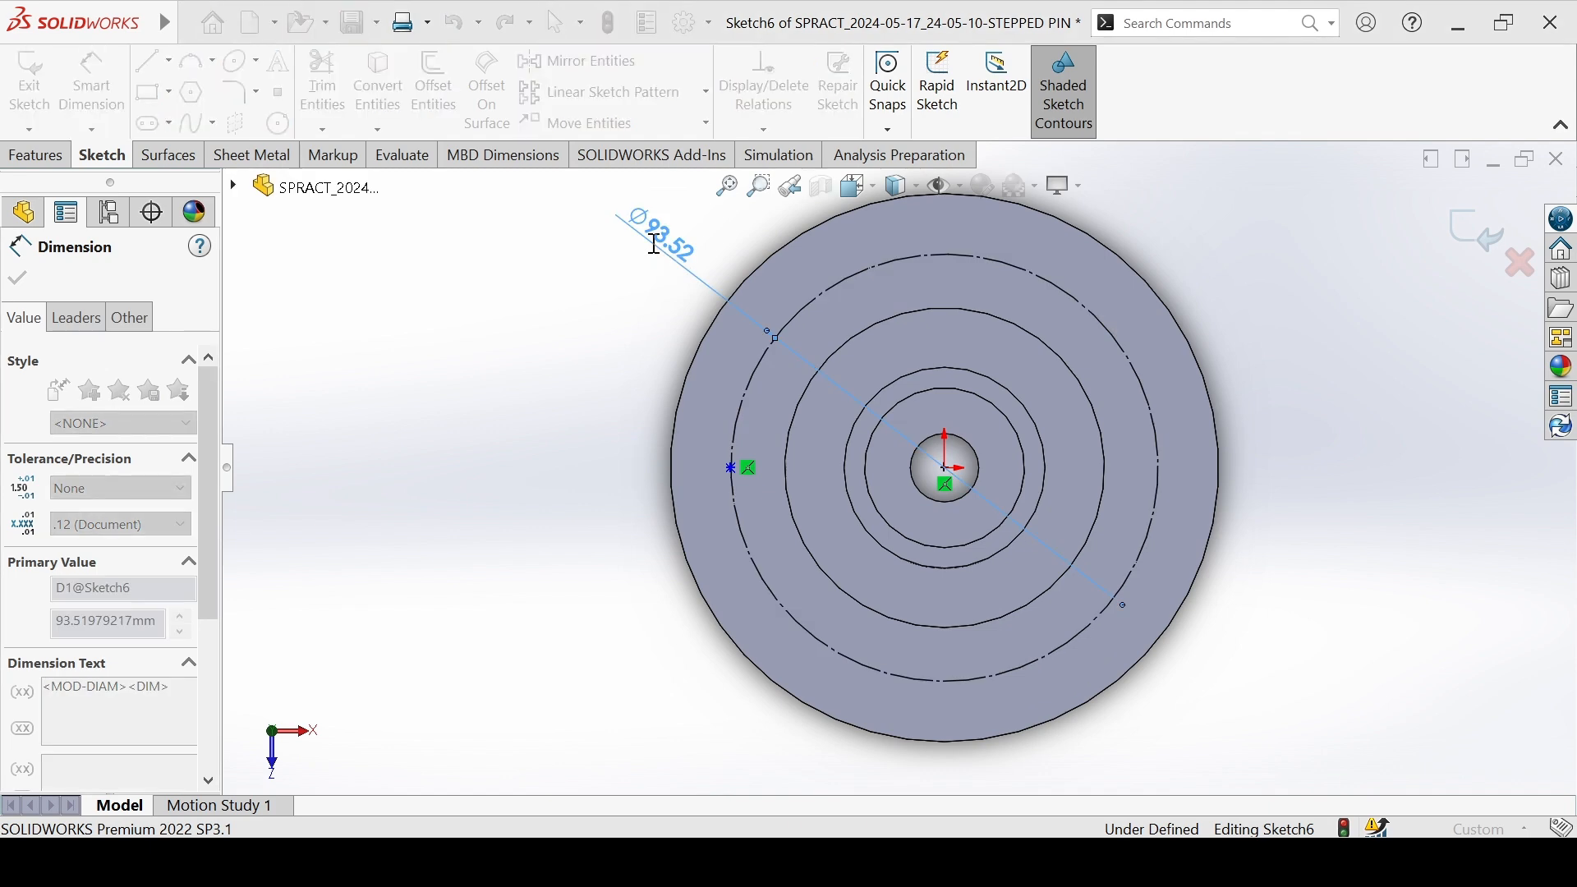
text(95)
key(Return)
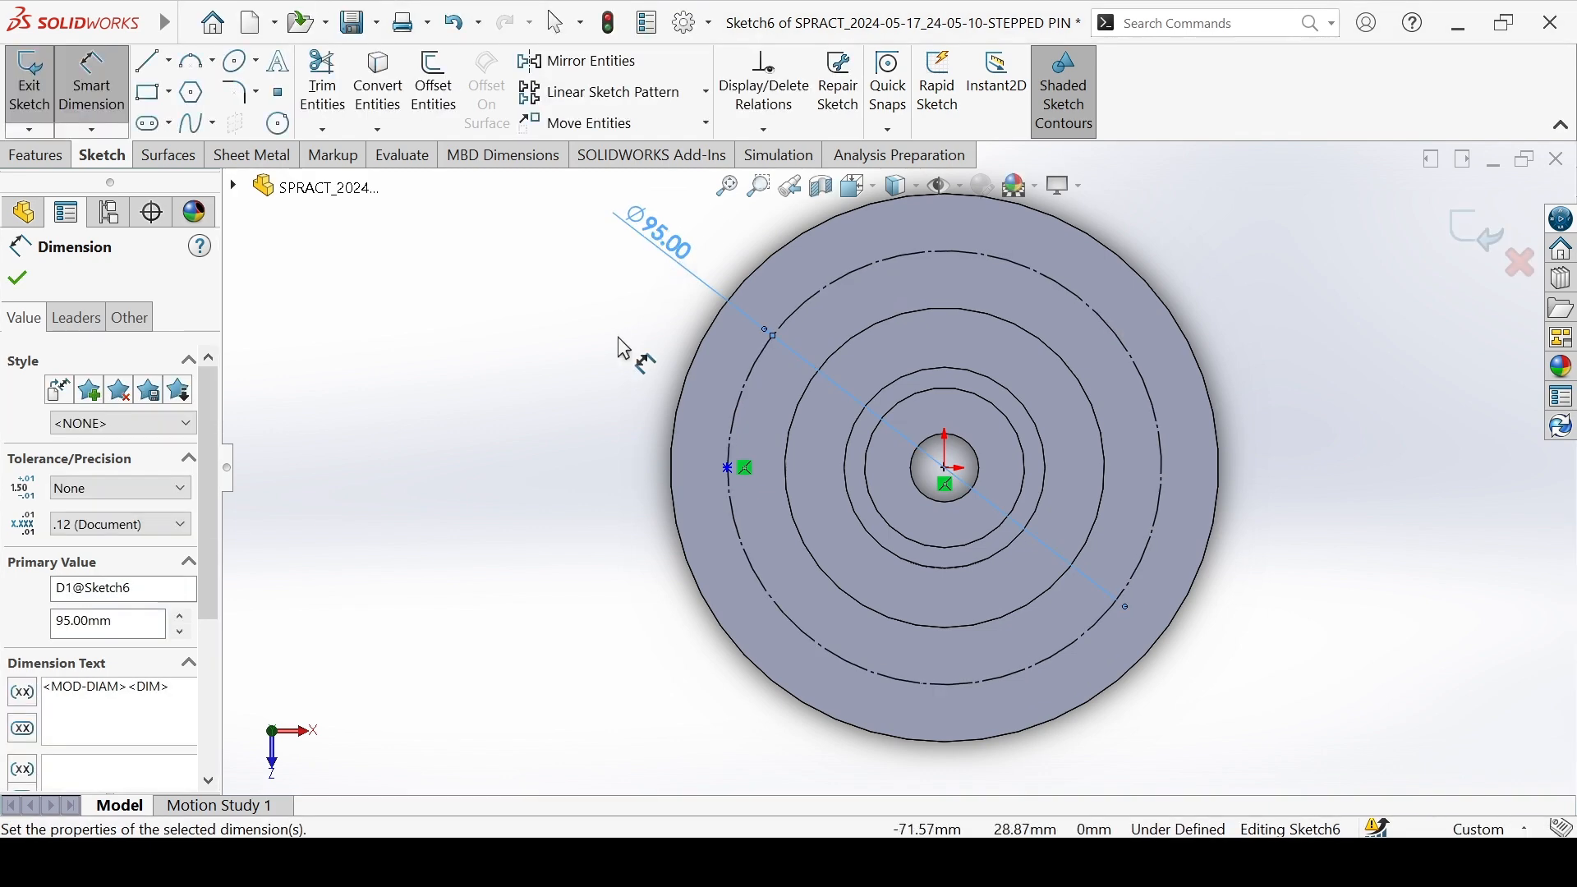
click(618, 338)
scroll(639, 486, down, 2)
key(Escape)
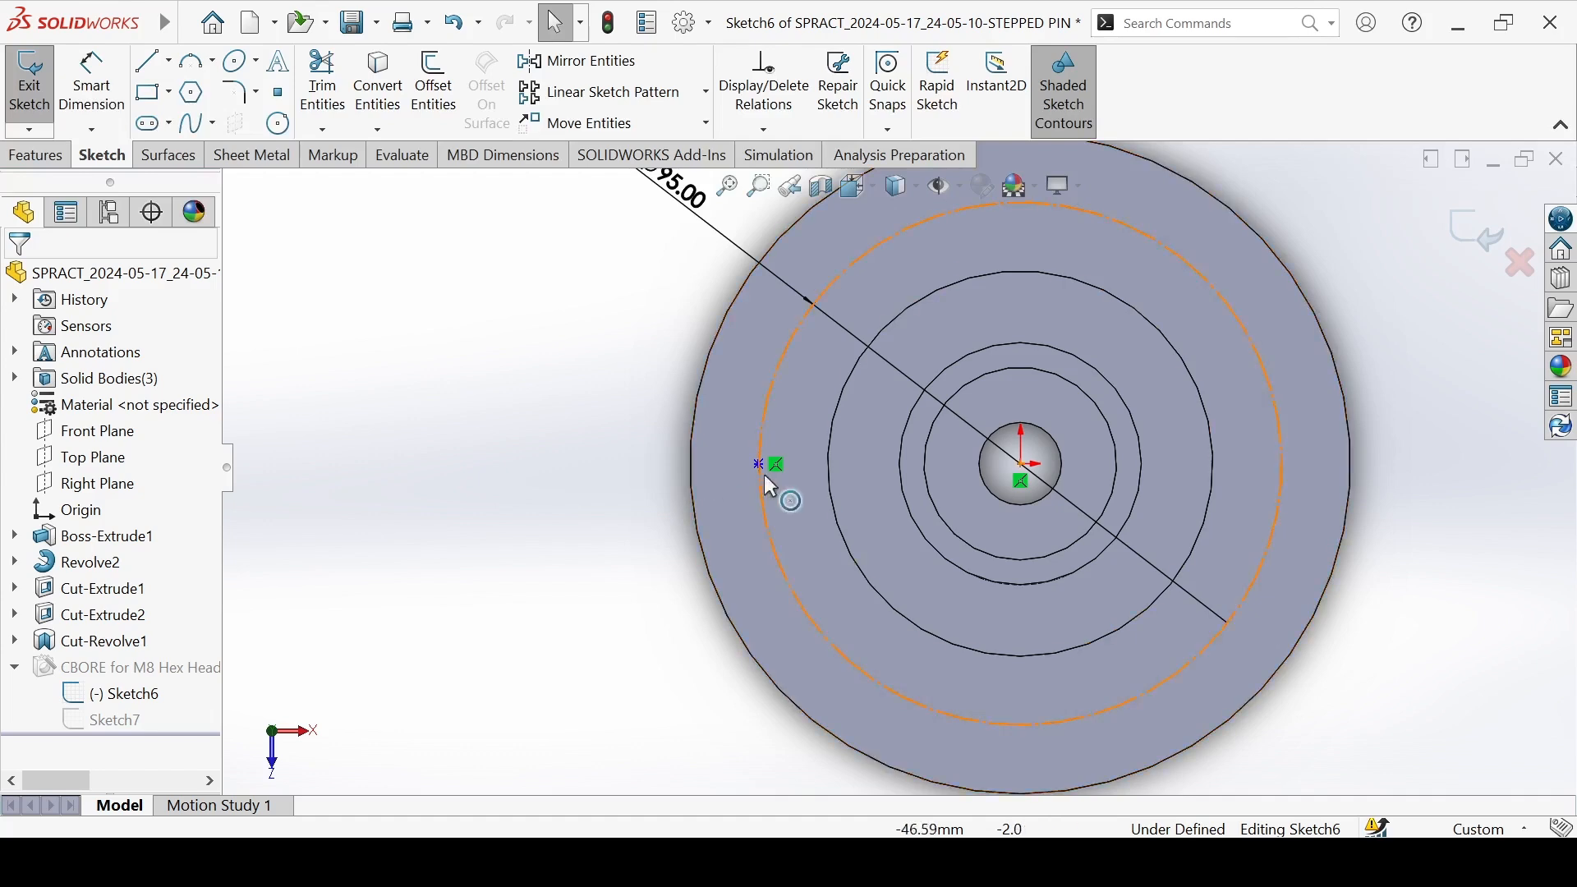
Add a horizontal relation between the hole point and the origin, and exit the position sketch.
click(759, 479)
click(485, 518)
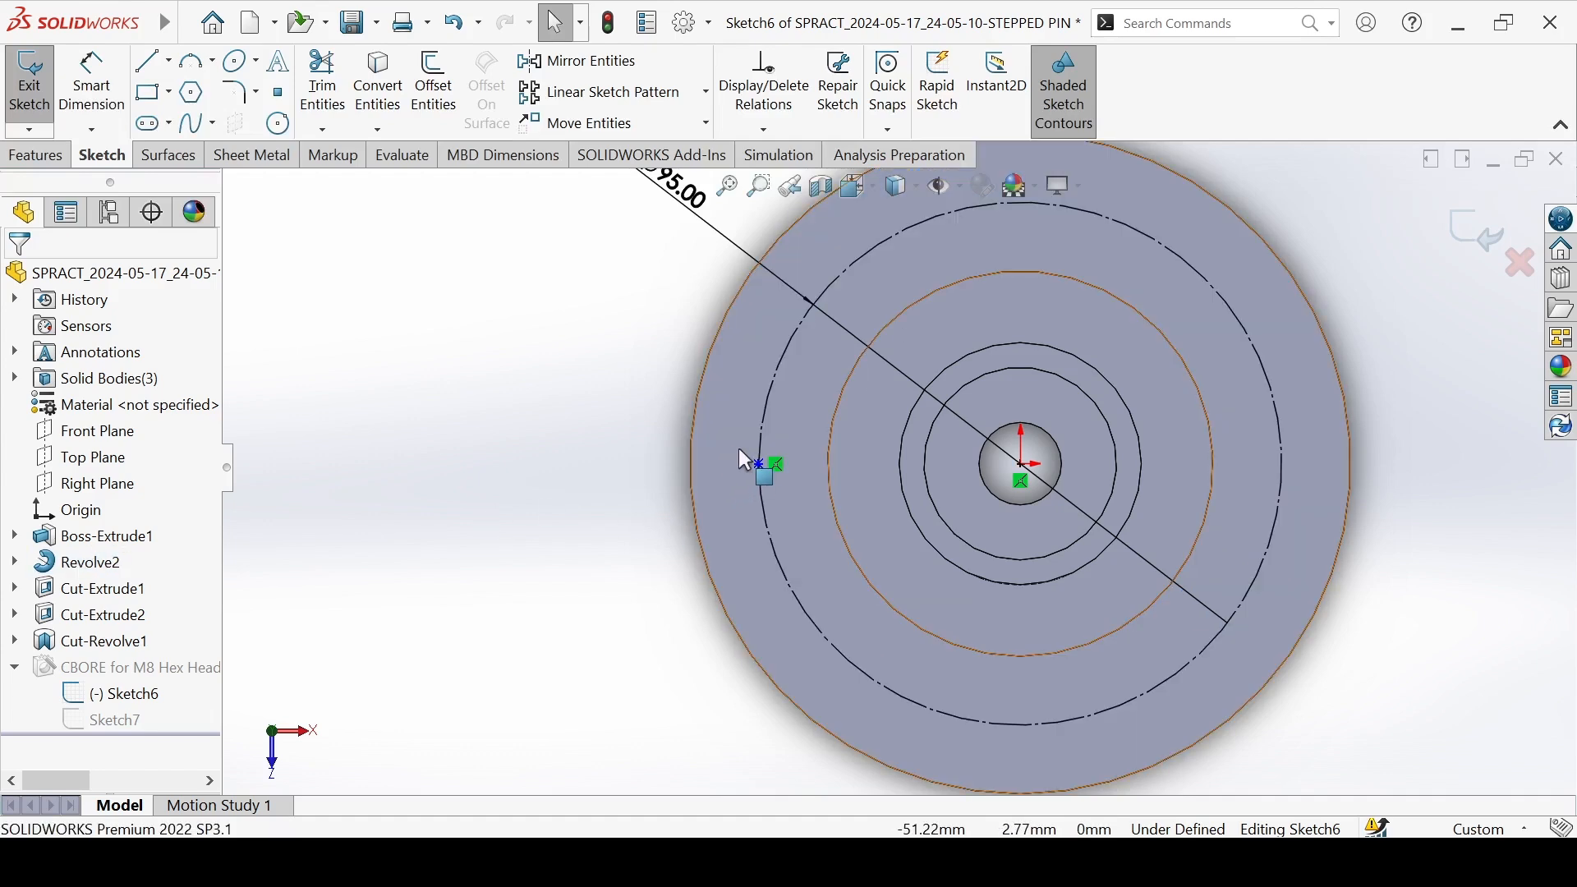
click(757, 466)
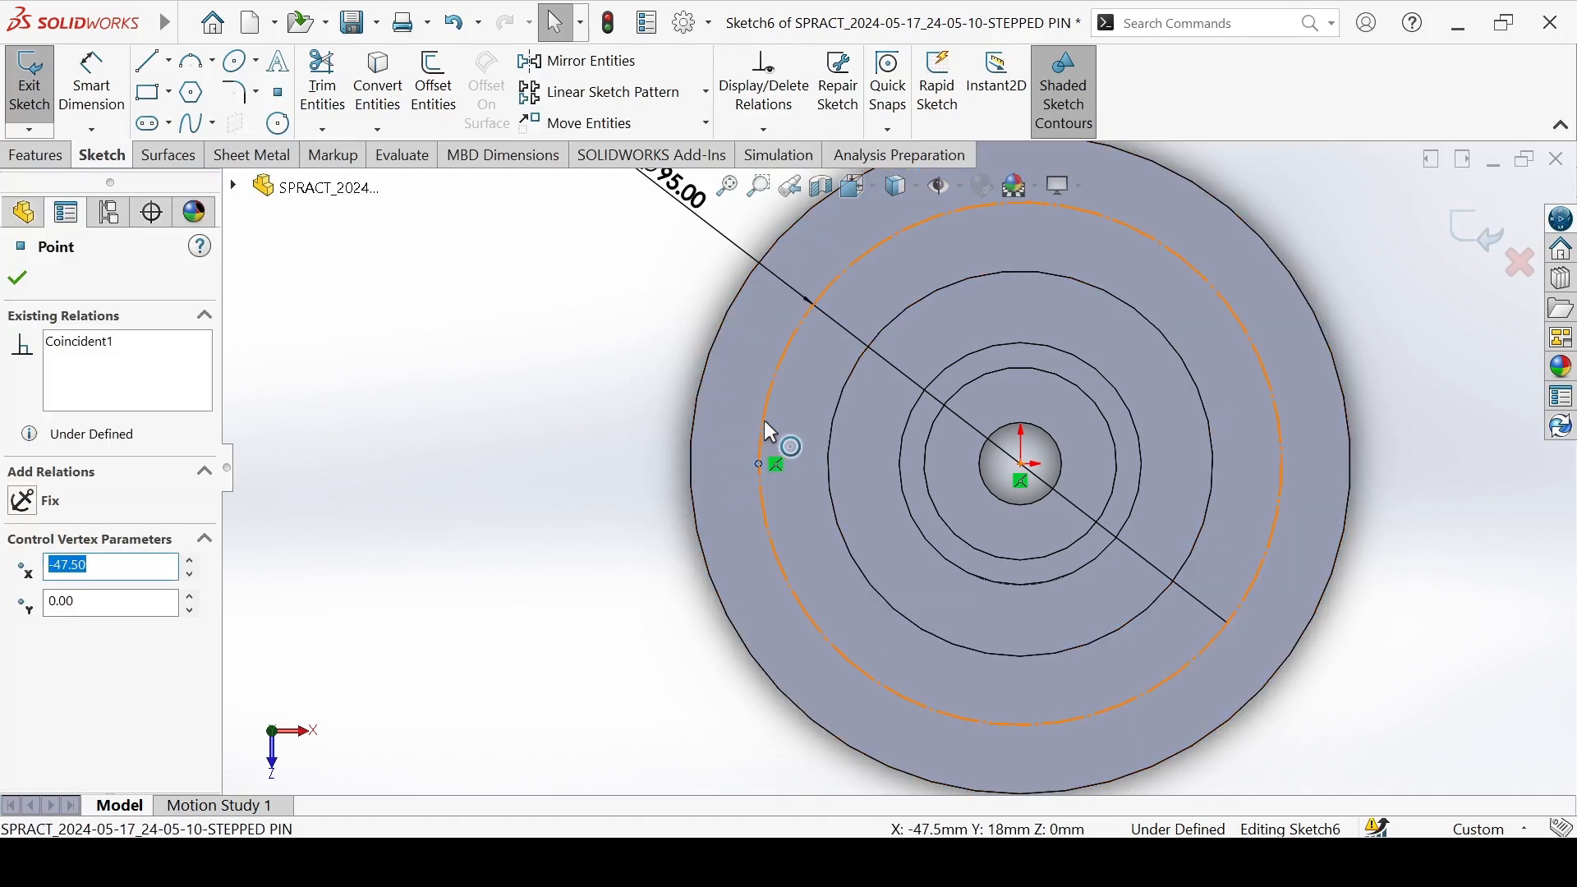
ctrl+click(764, 421)
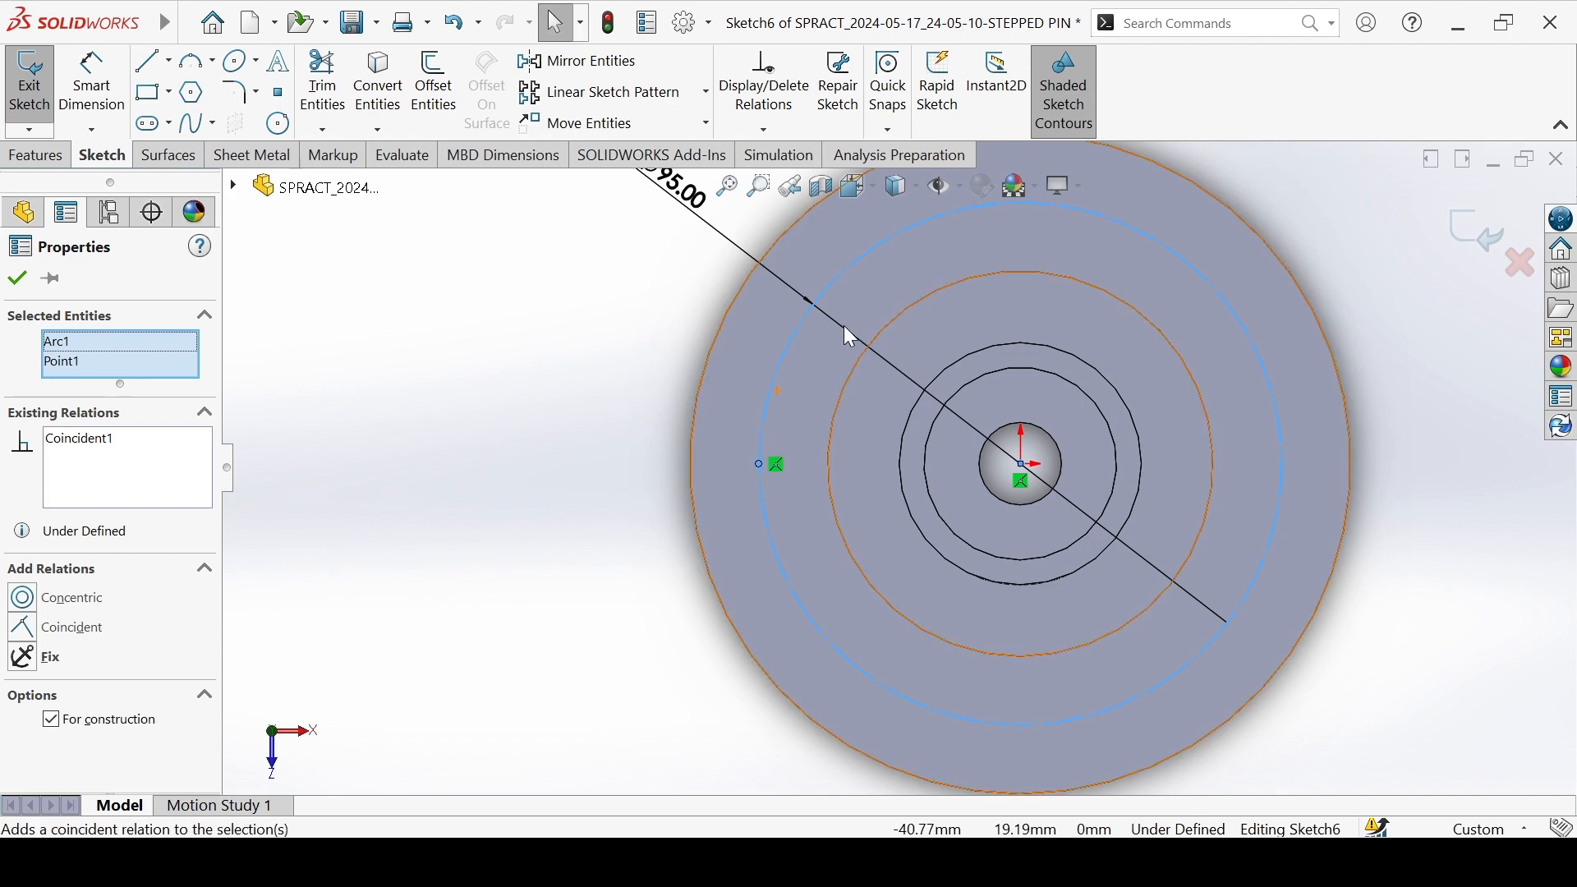
click(635, 423)
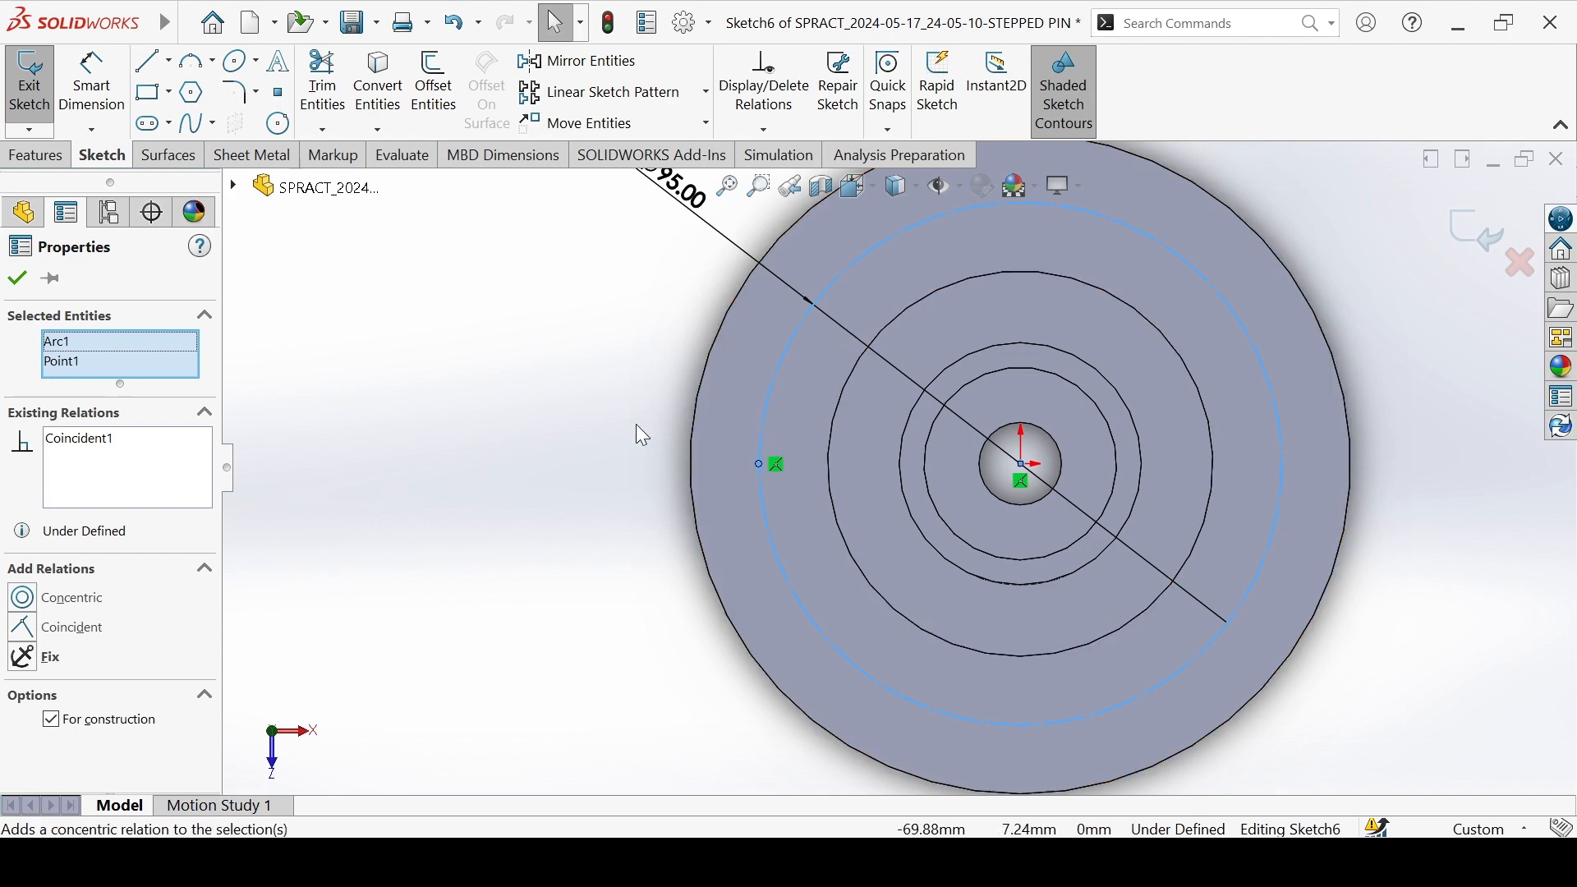
click(759, 465)
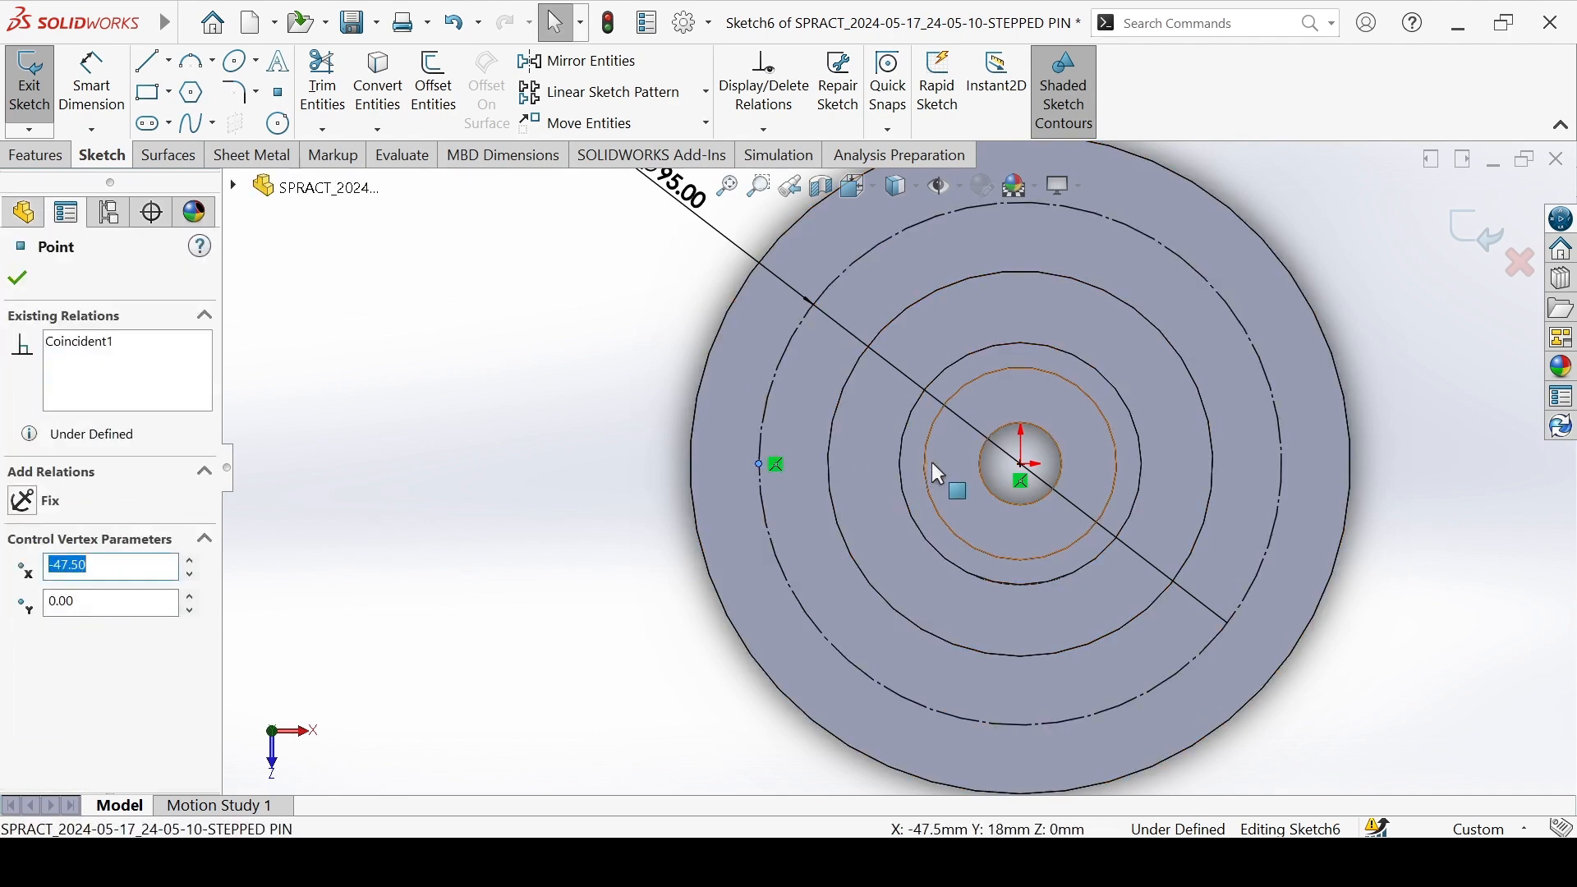
ctrl+click(1023, 465)
click(33, 606)
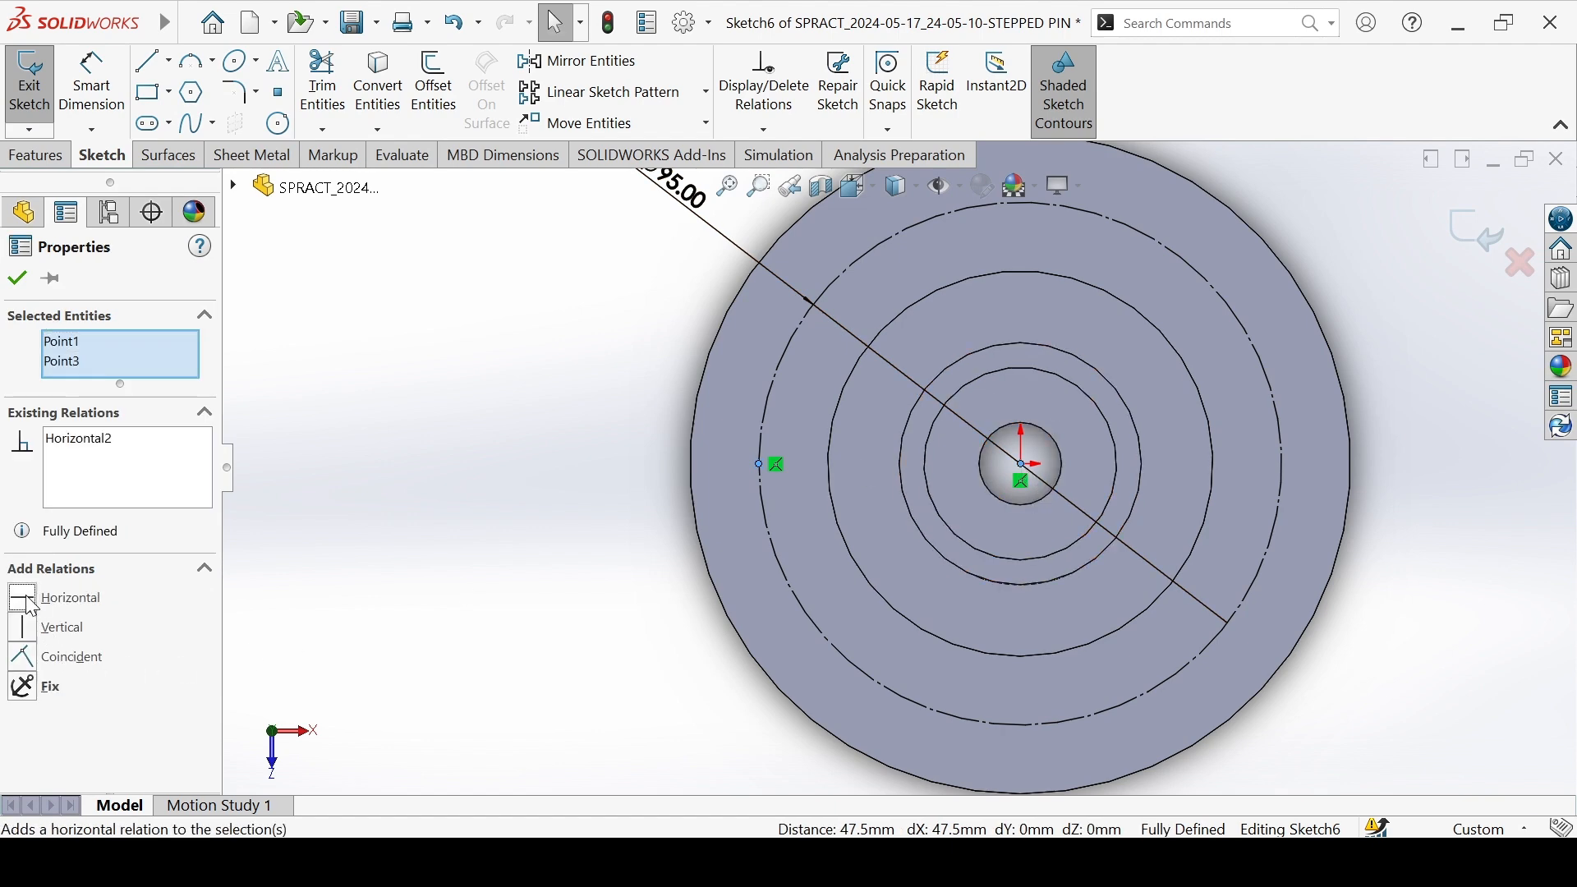
click(470, 606)
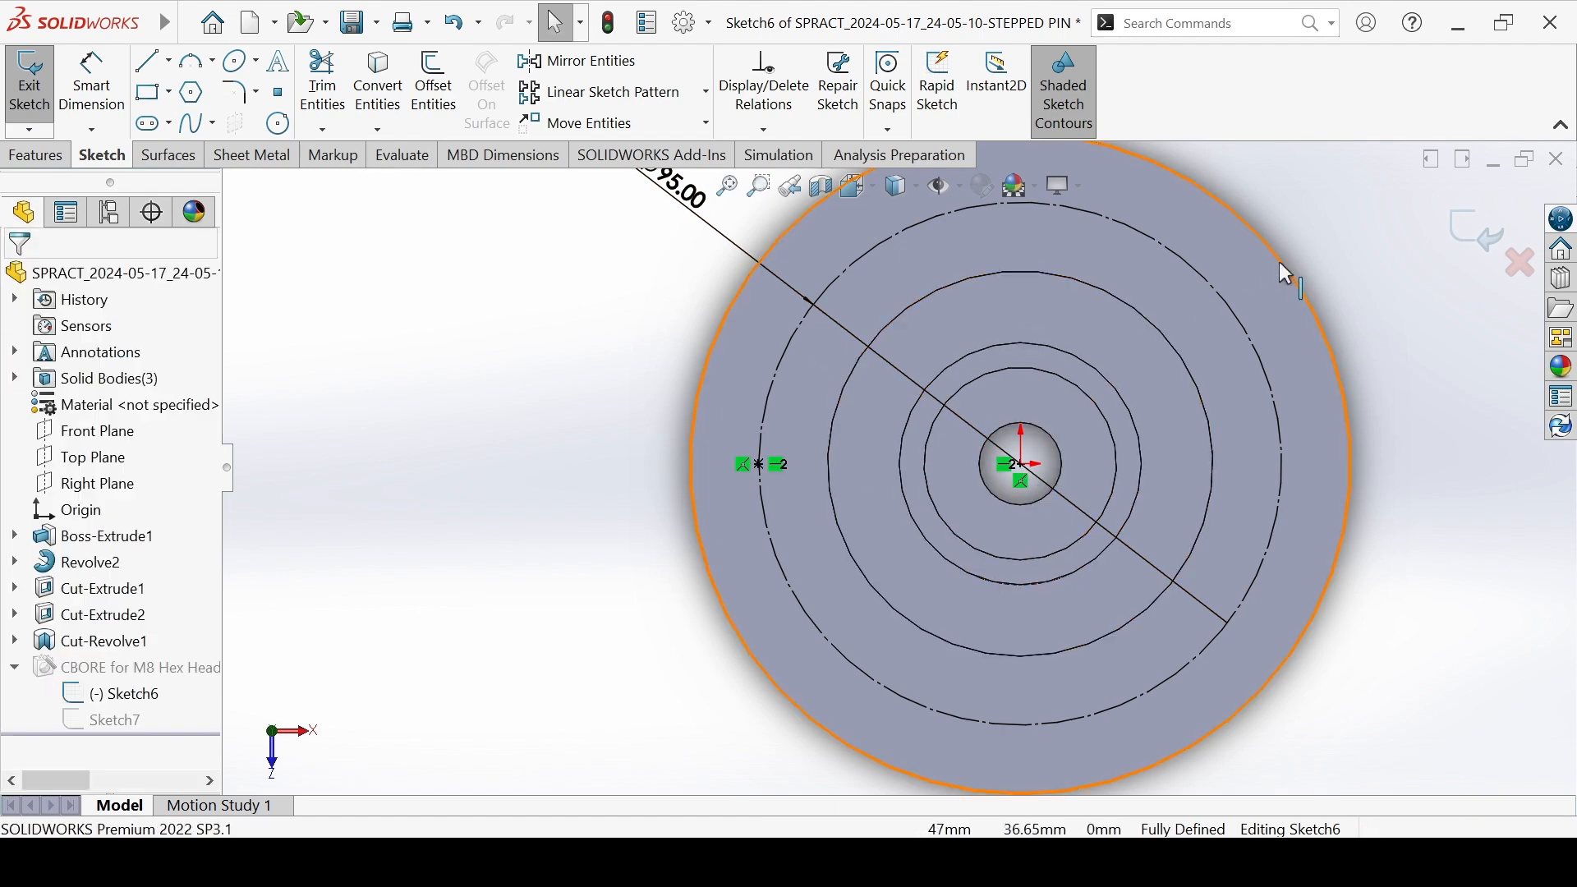
scroll(1219, 346, up, 1)
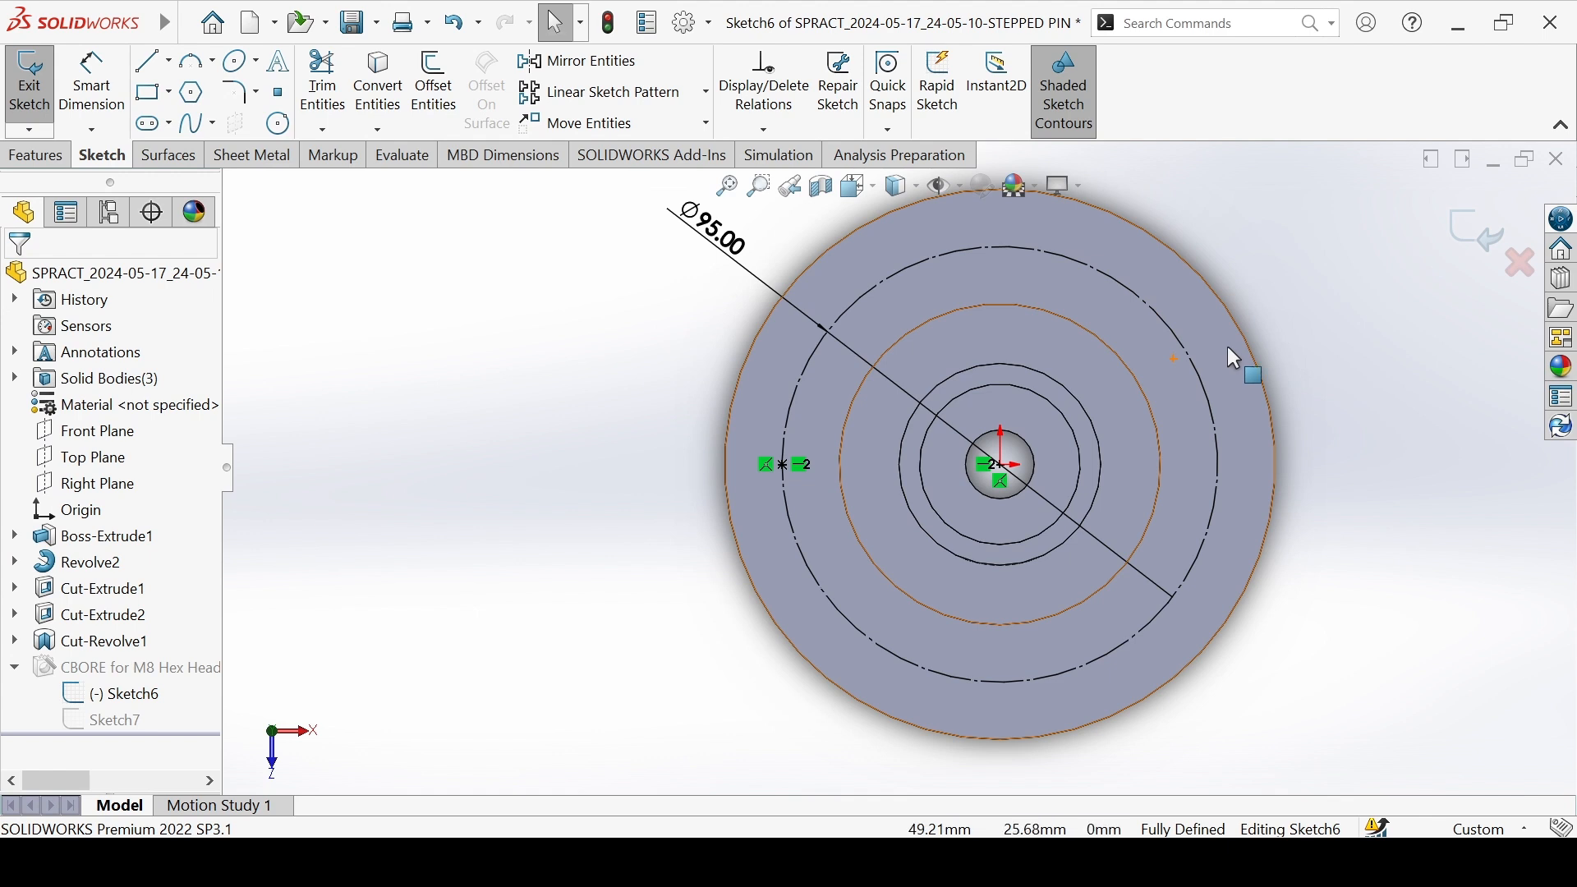
click(1478, 233)
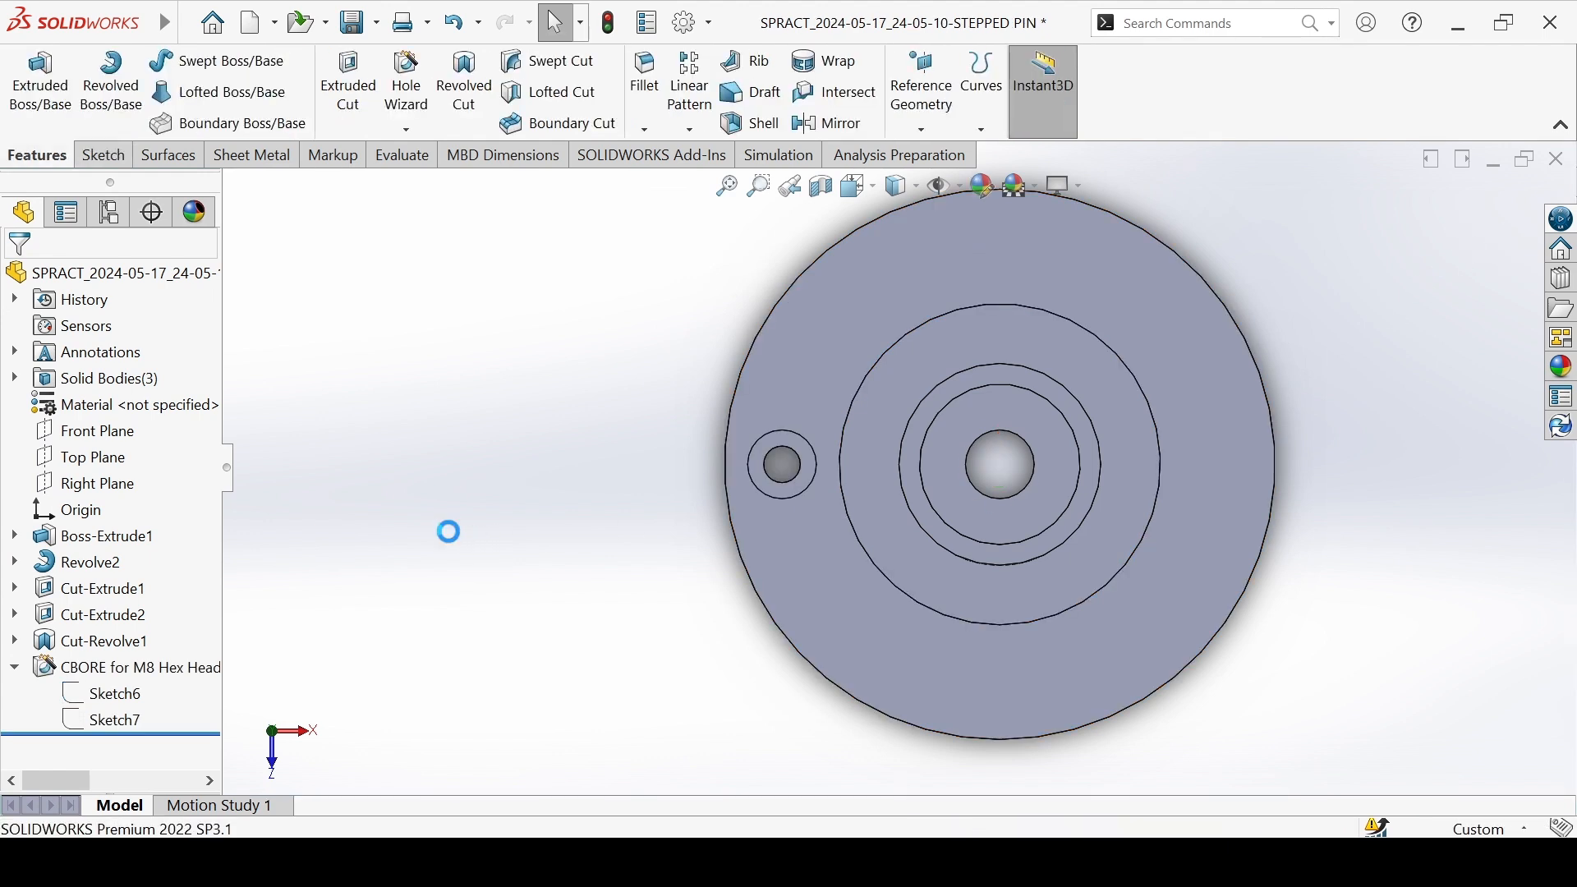
middle_drag(490, 605, 508, 392)
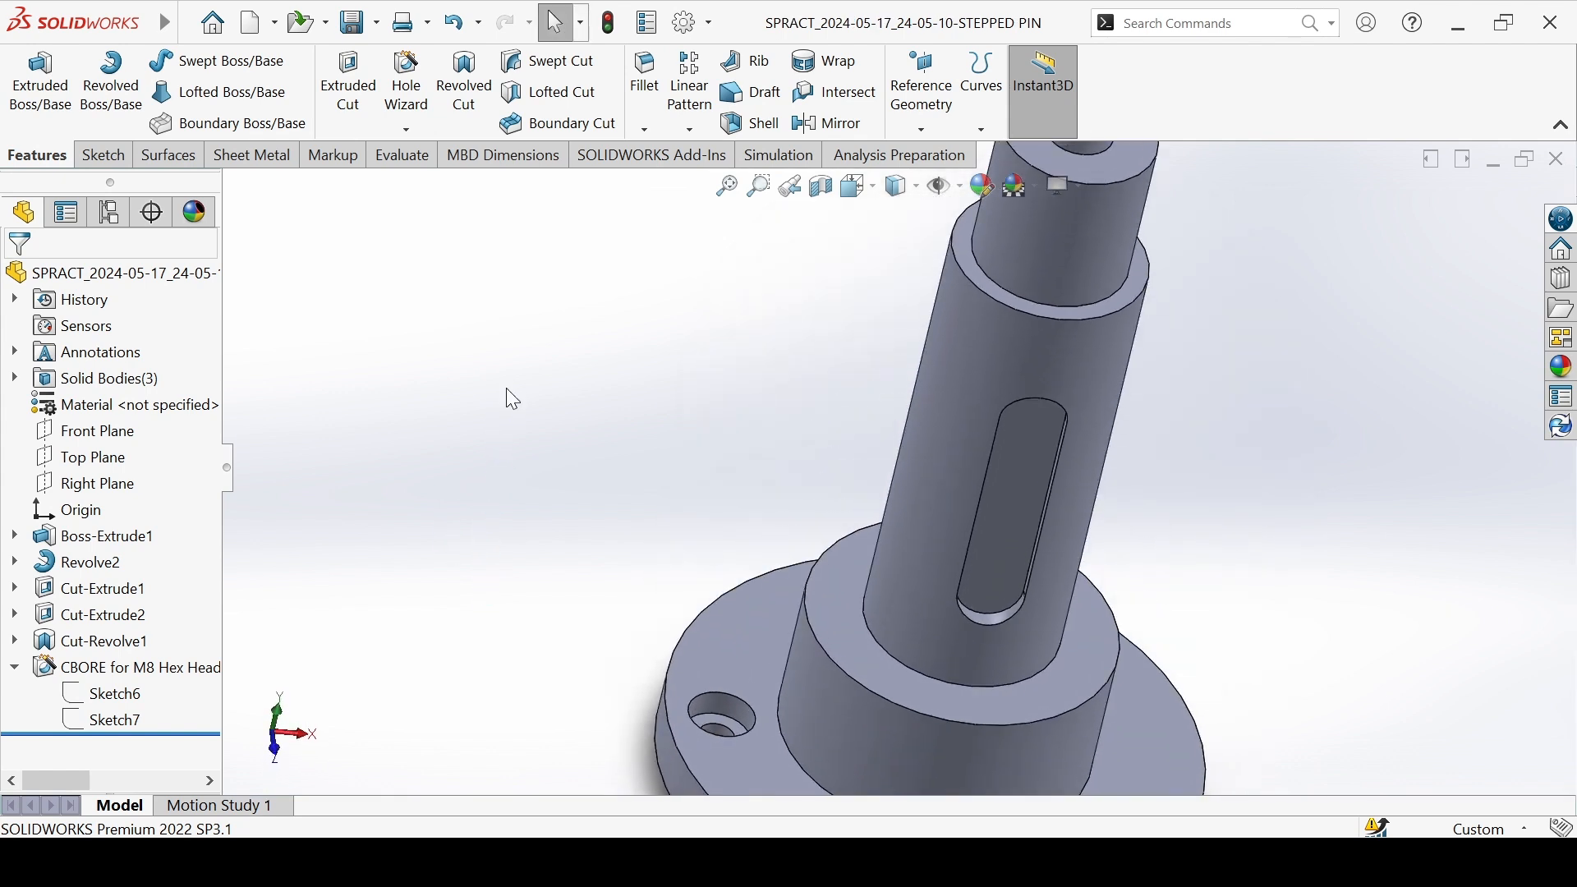
scroll(510, 396, up, 3)
mouse_move(599, 574)
middle_down()
mouse_move(595, 493)
mouse_move(630, 310)
mouse_move(610, 567)
middle_up()
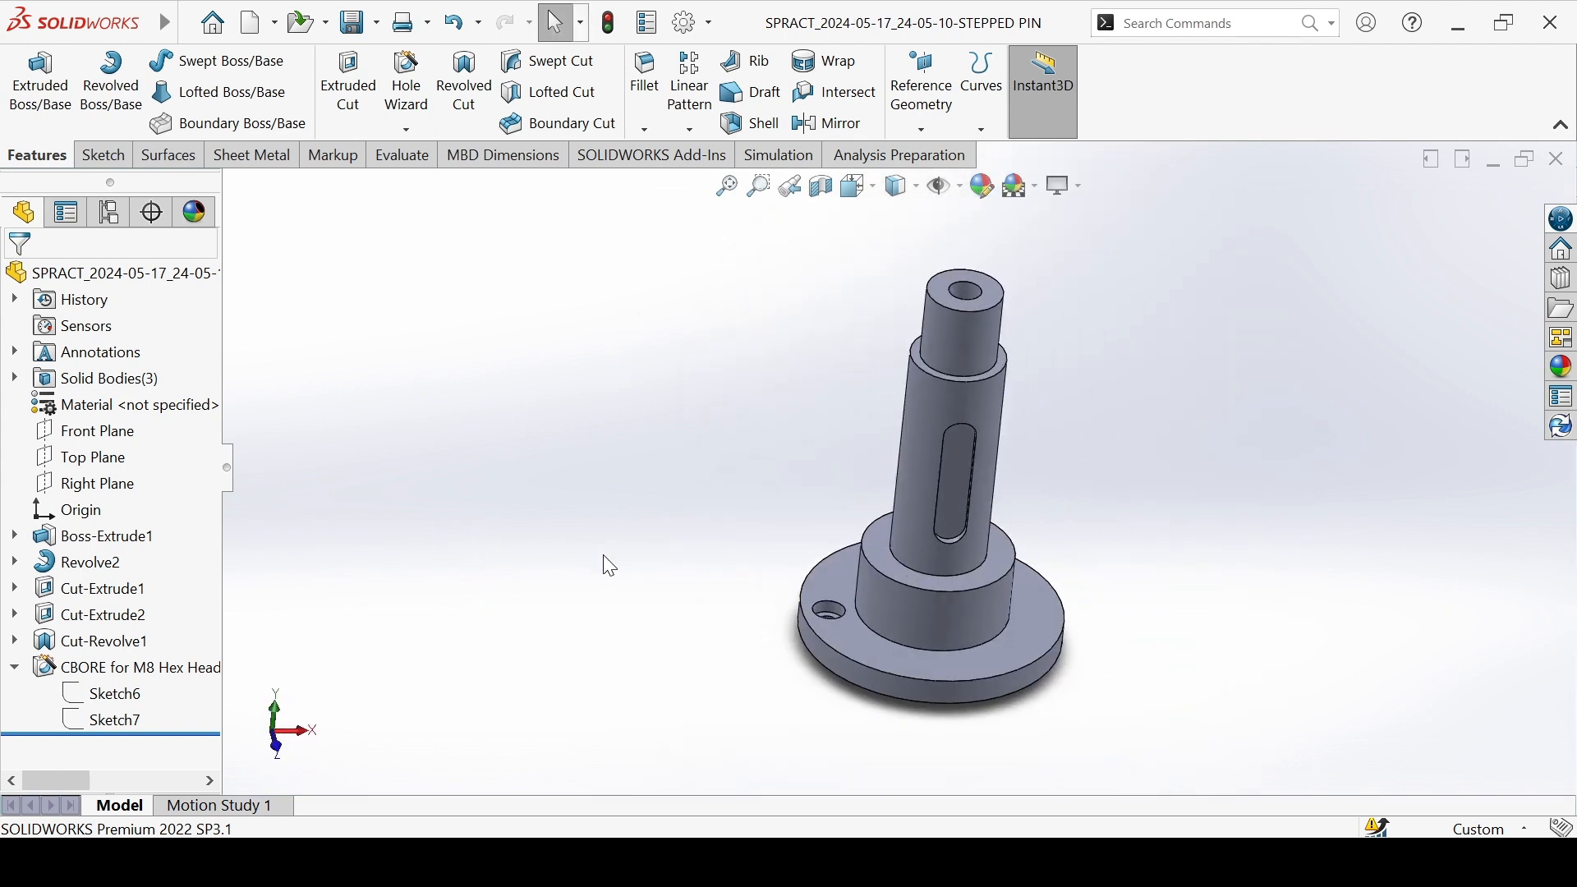
Set up a circular pattern of the counterbored hole about the wide lower cylindrical step, with 8 instances equally spaced over 360 degrees.
click(15, 667)
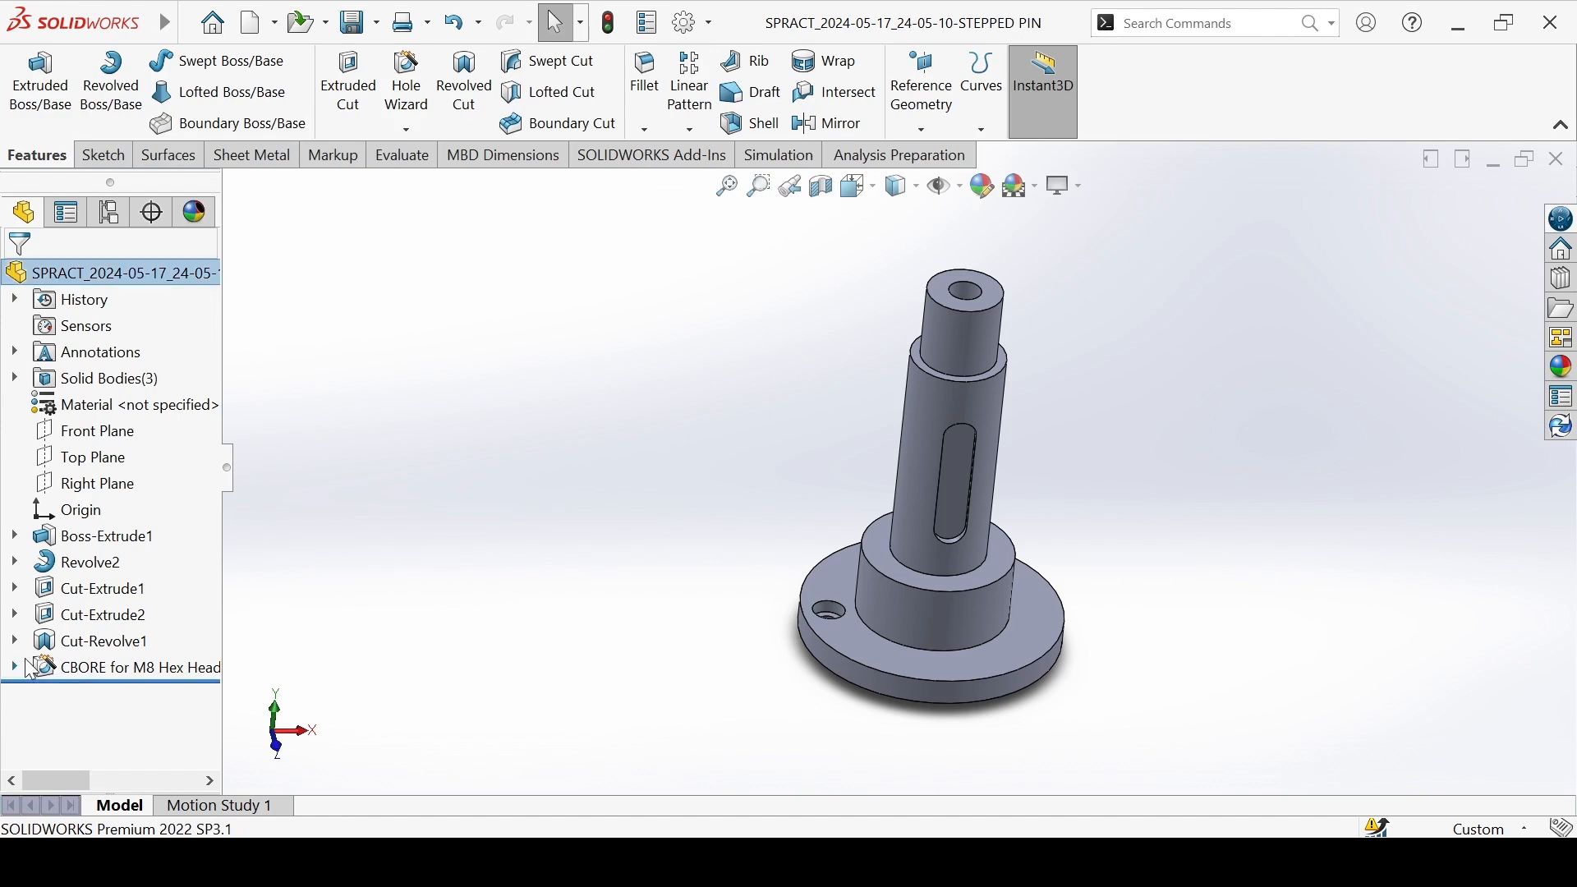
click(693, 136)
click(715, 192)
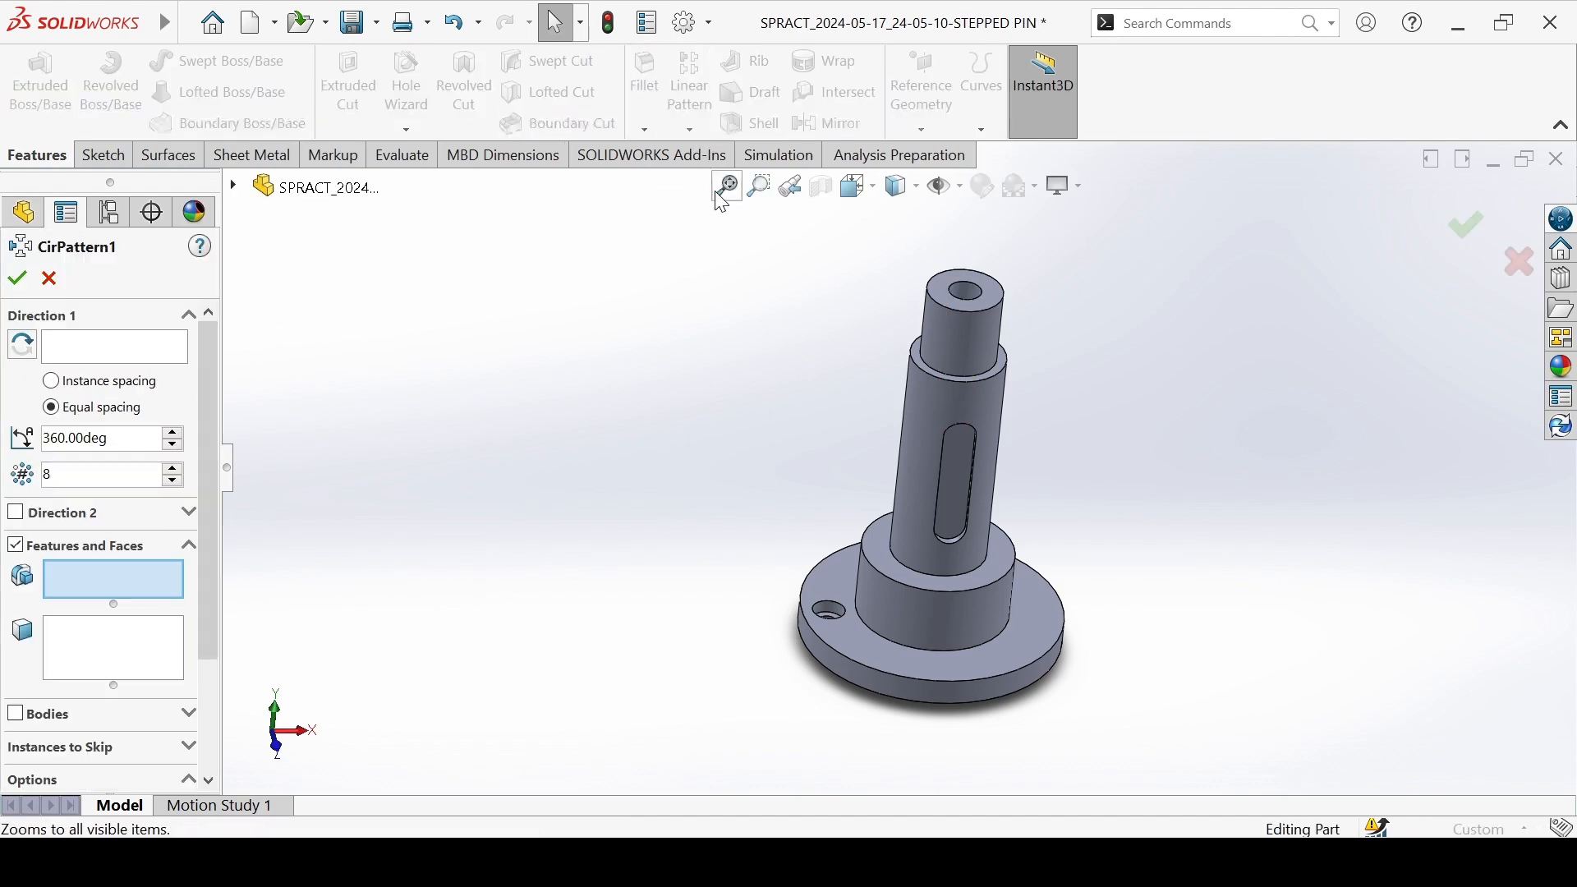
click(61, 480)
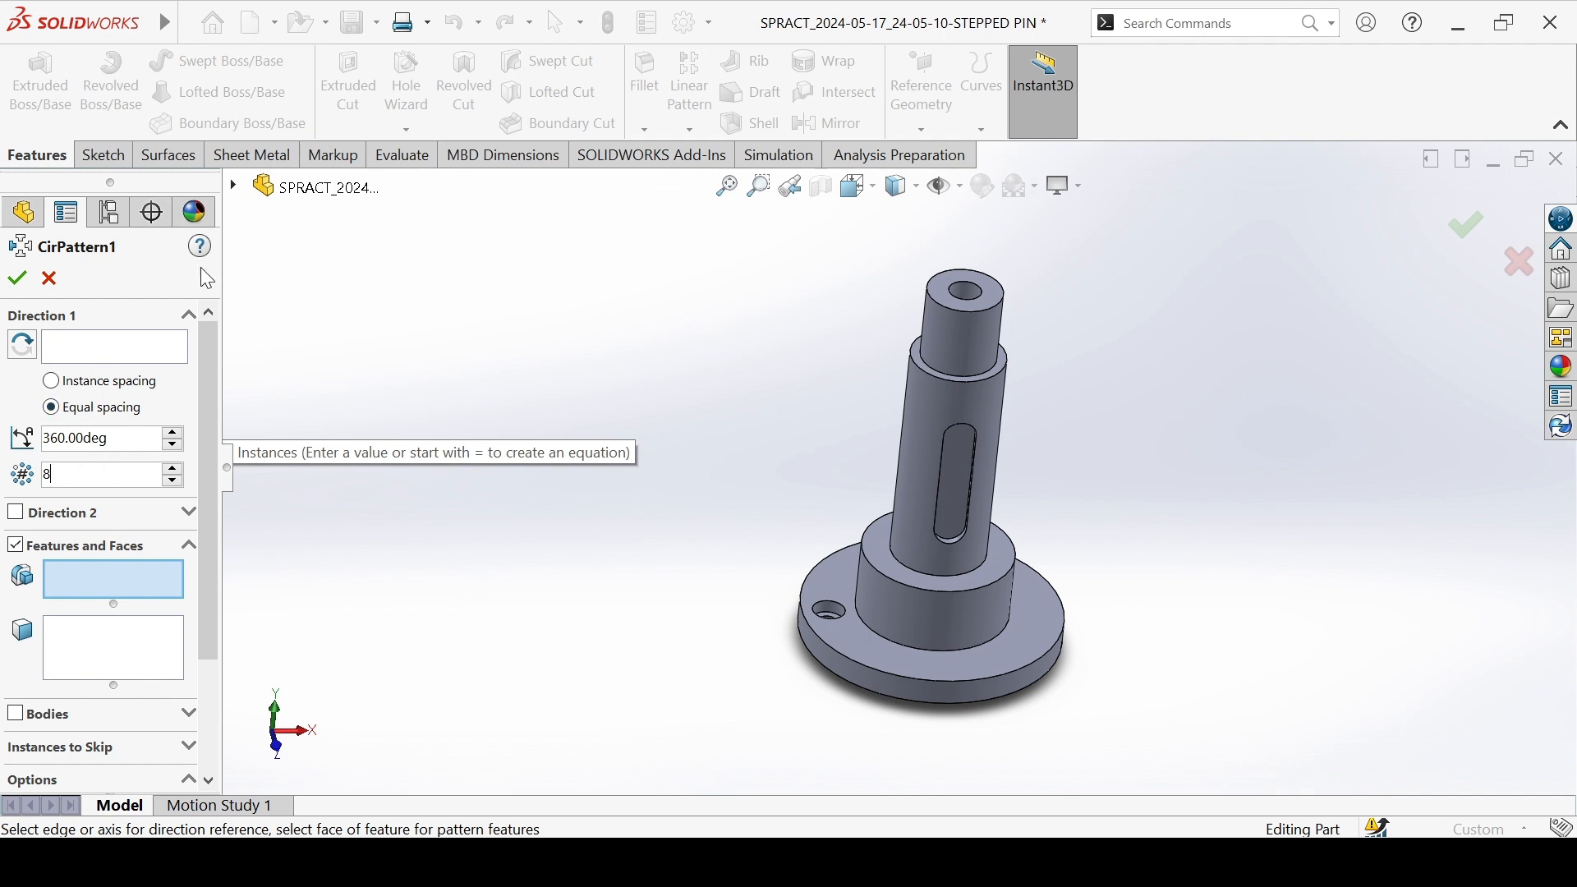
click(235, 187)
click(331, 582)
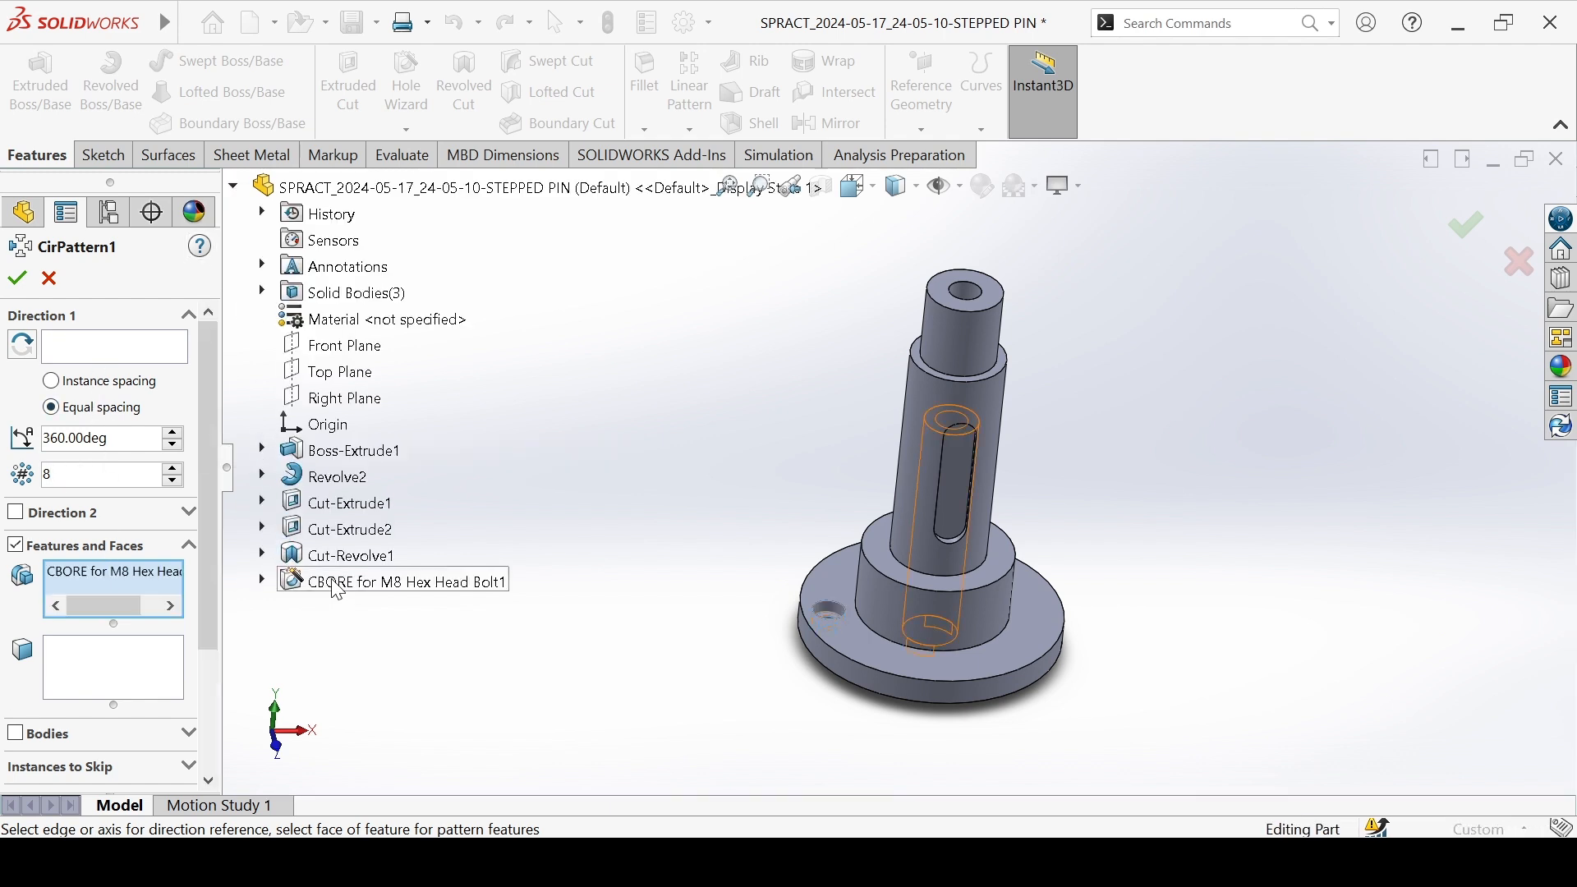
click(97, 353)
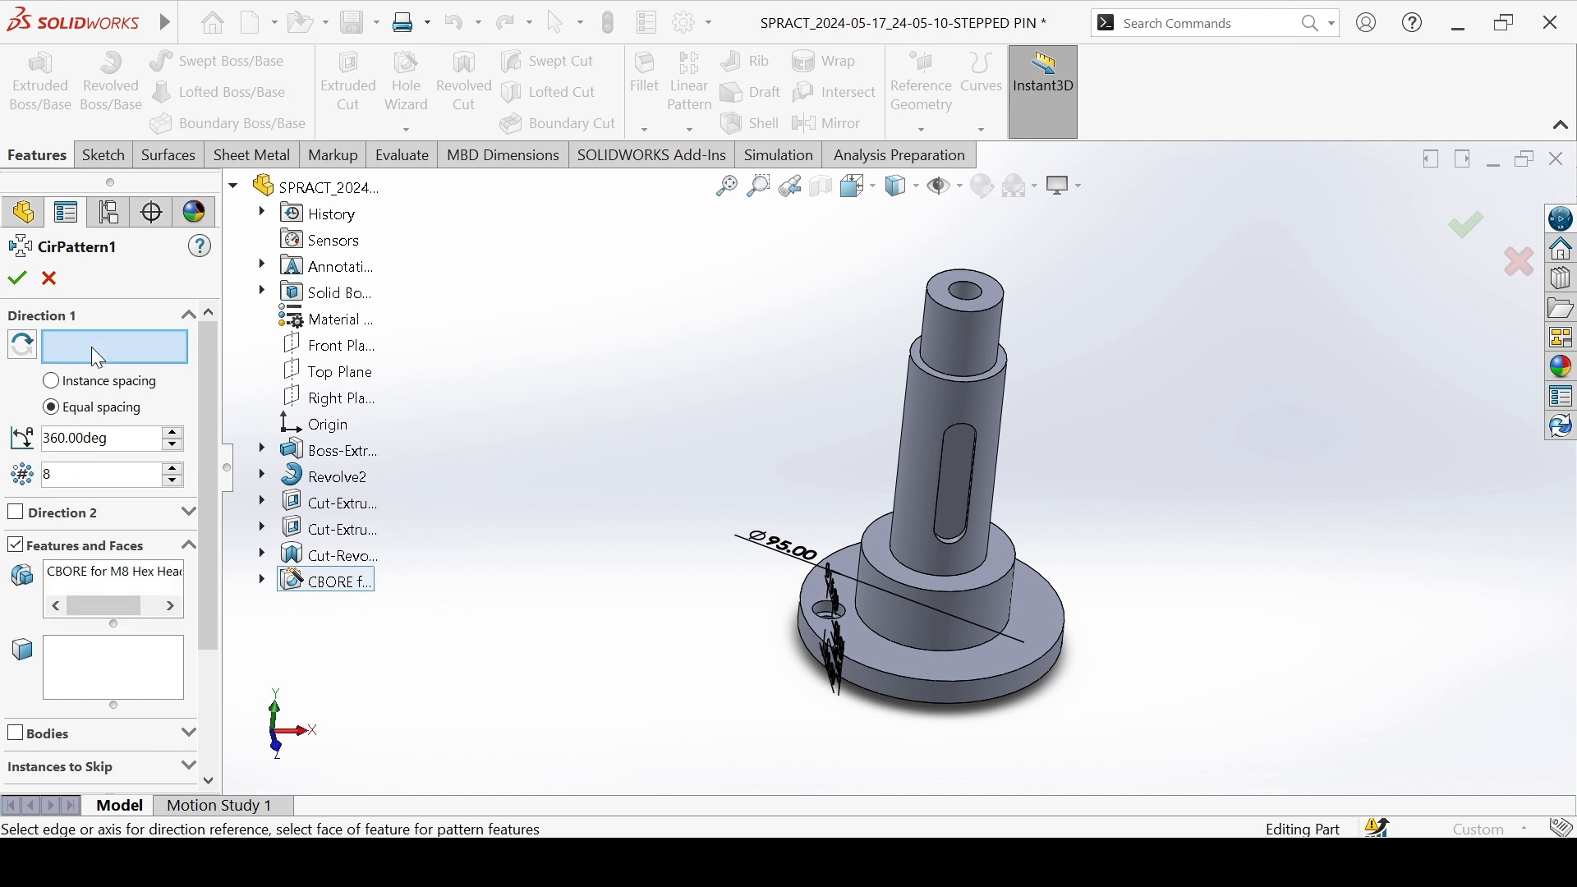
click(900, 629)
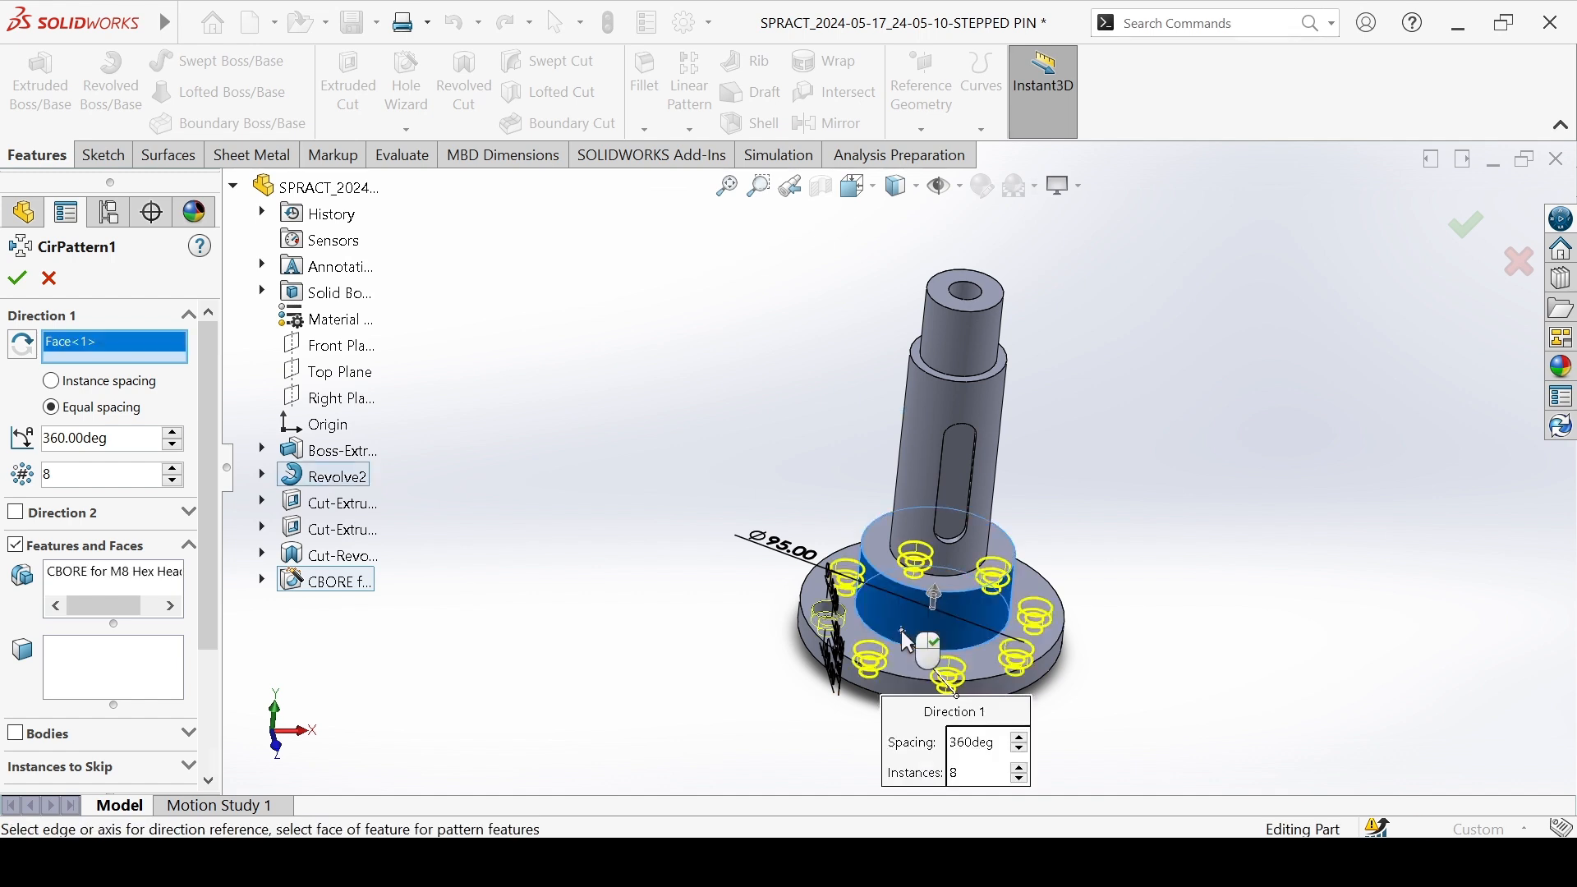
scroll(215, 551, down, 5)
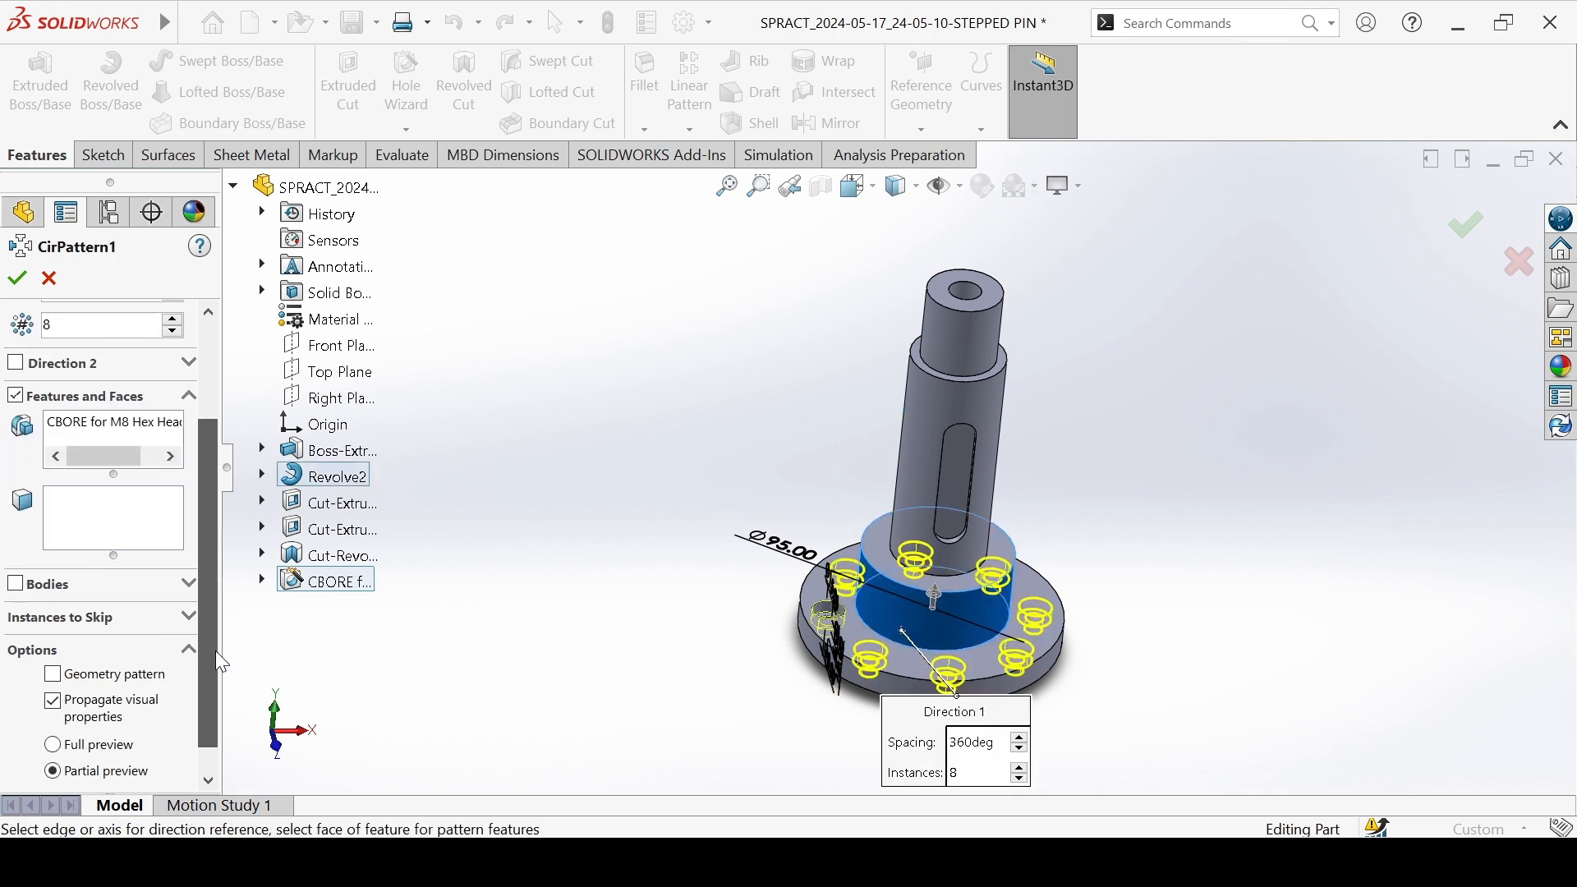
click(189, 586)
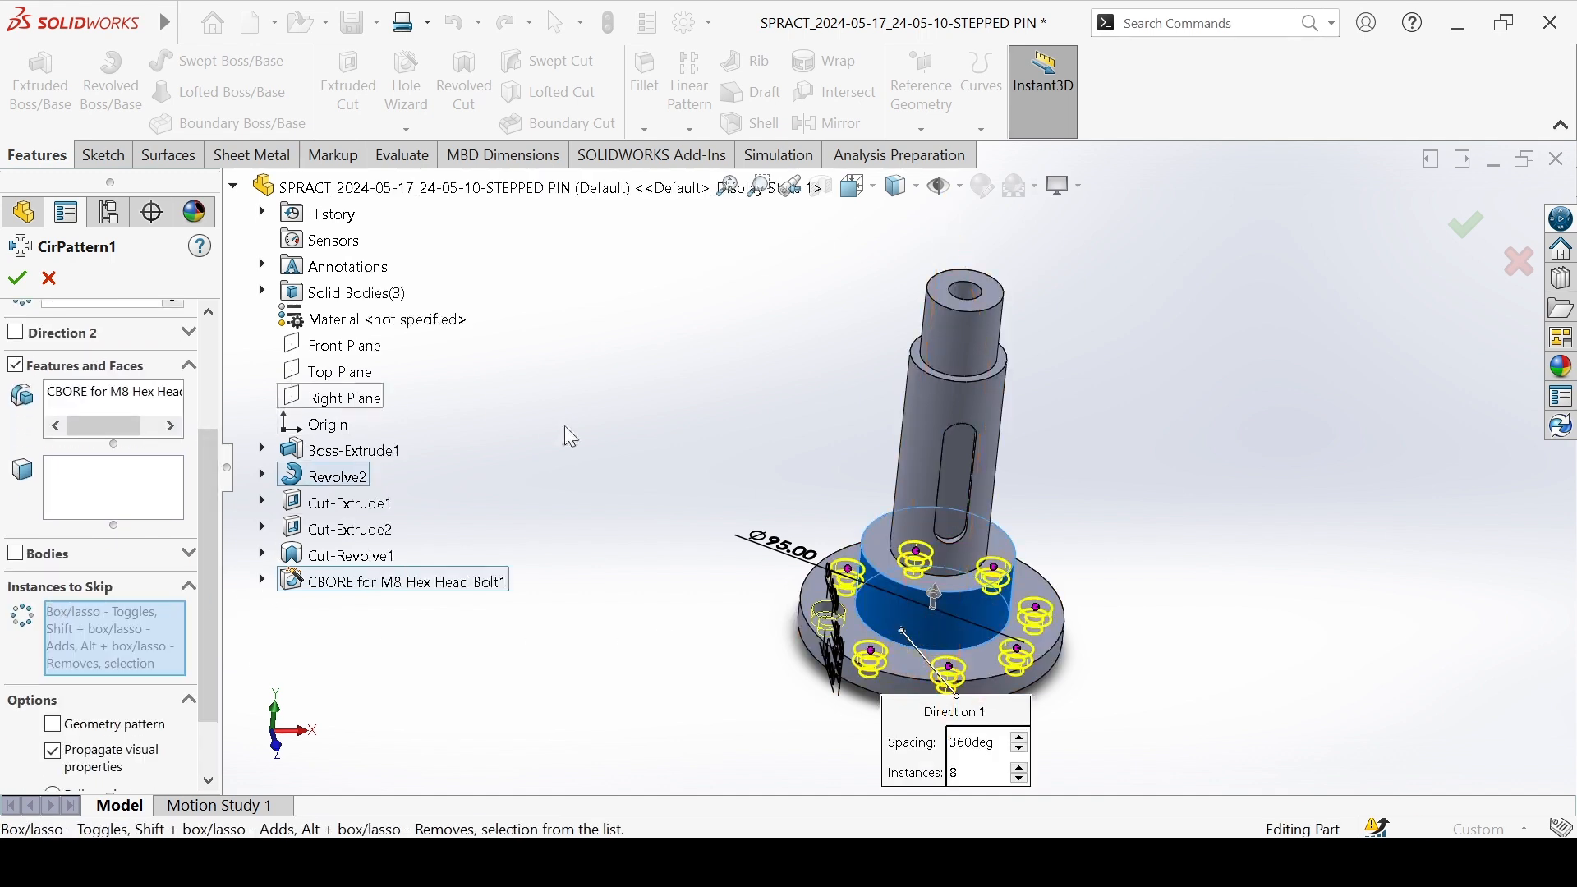
click(628, 472)
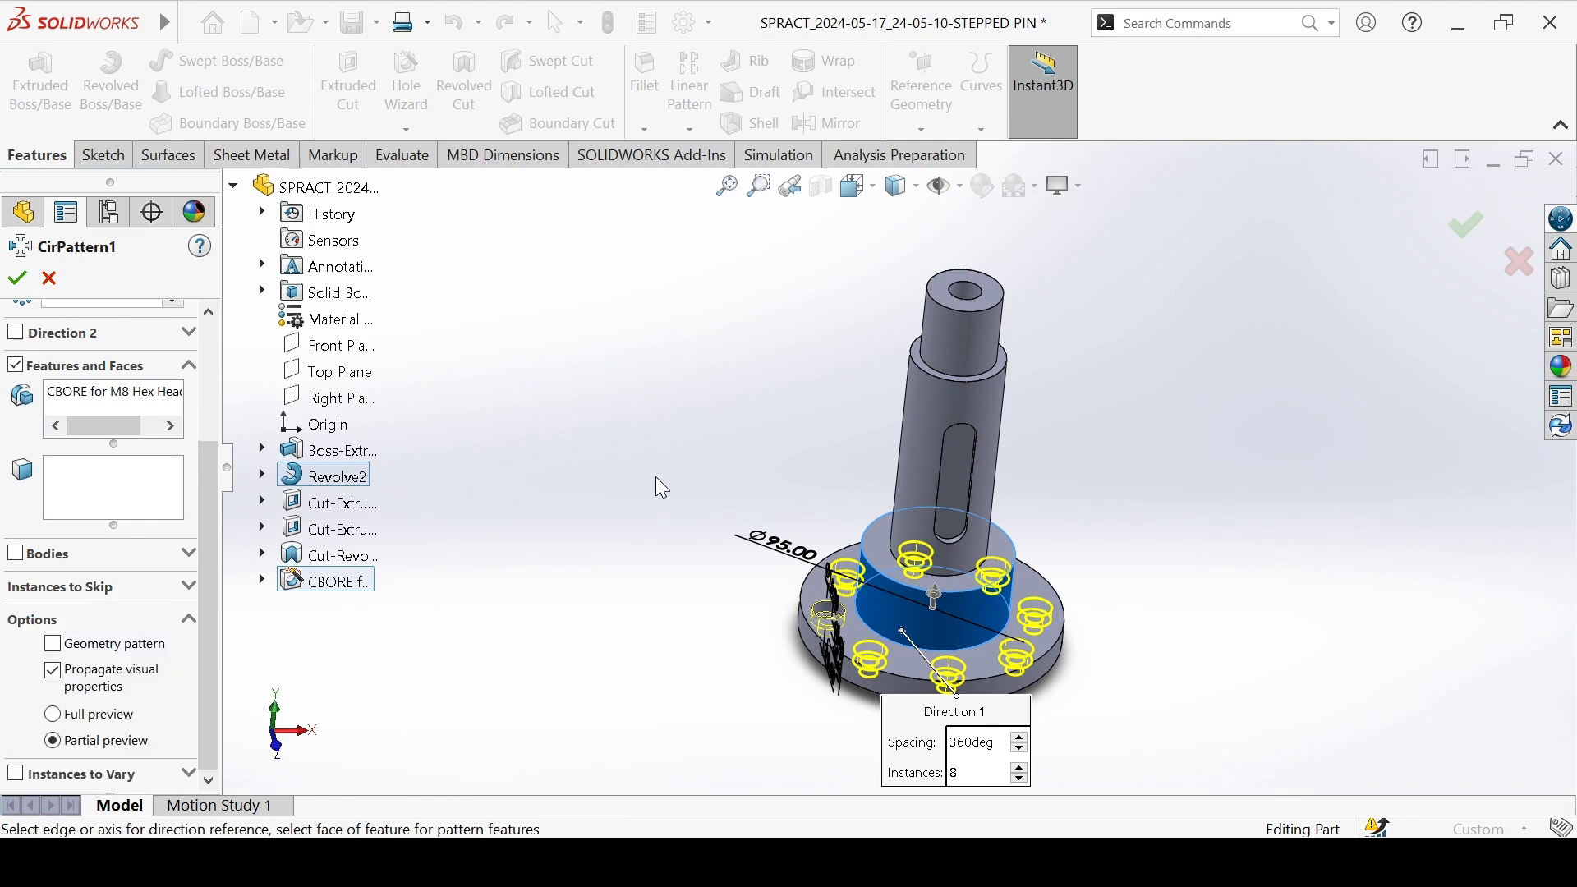
right_click(658, 476)
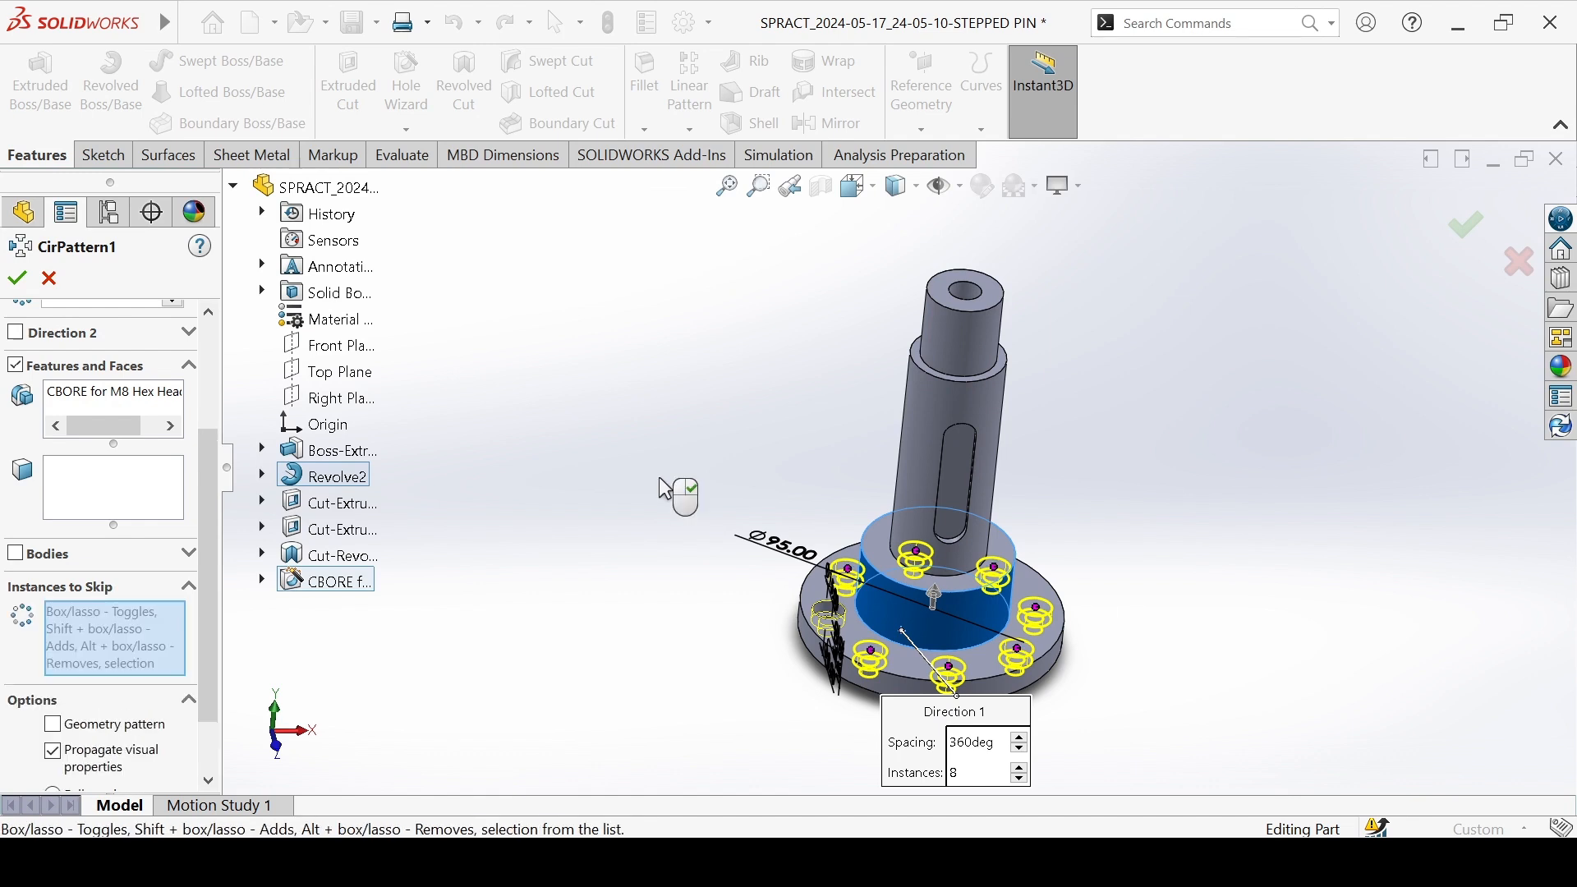
click(665, 489)
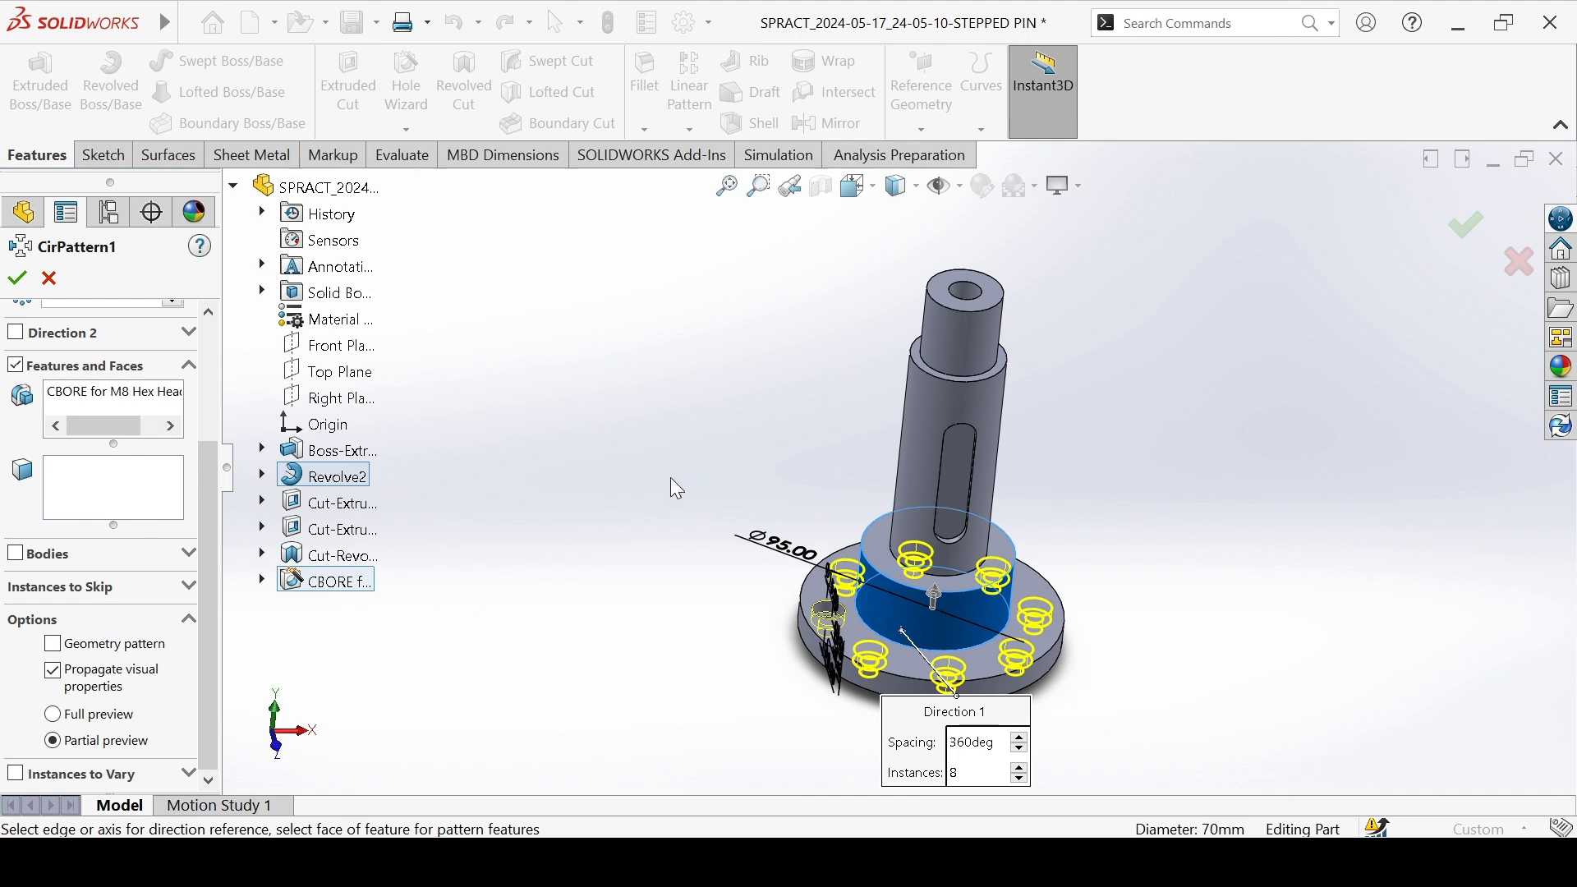
key(space)
click(703, 464)
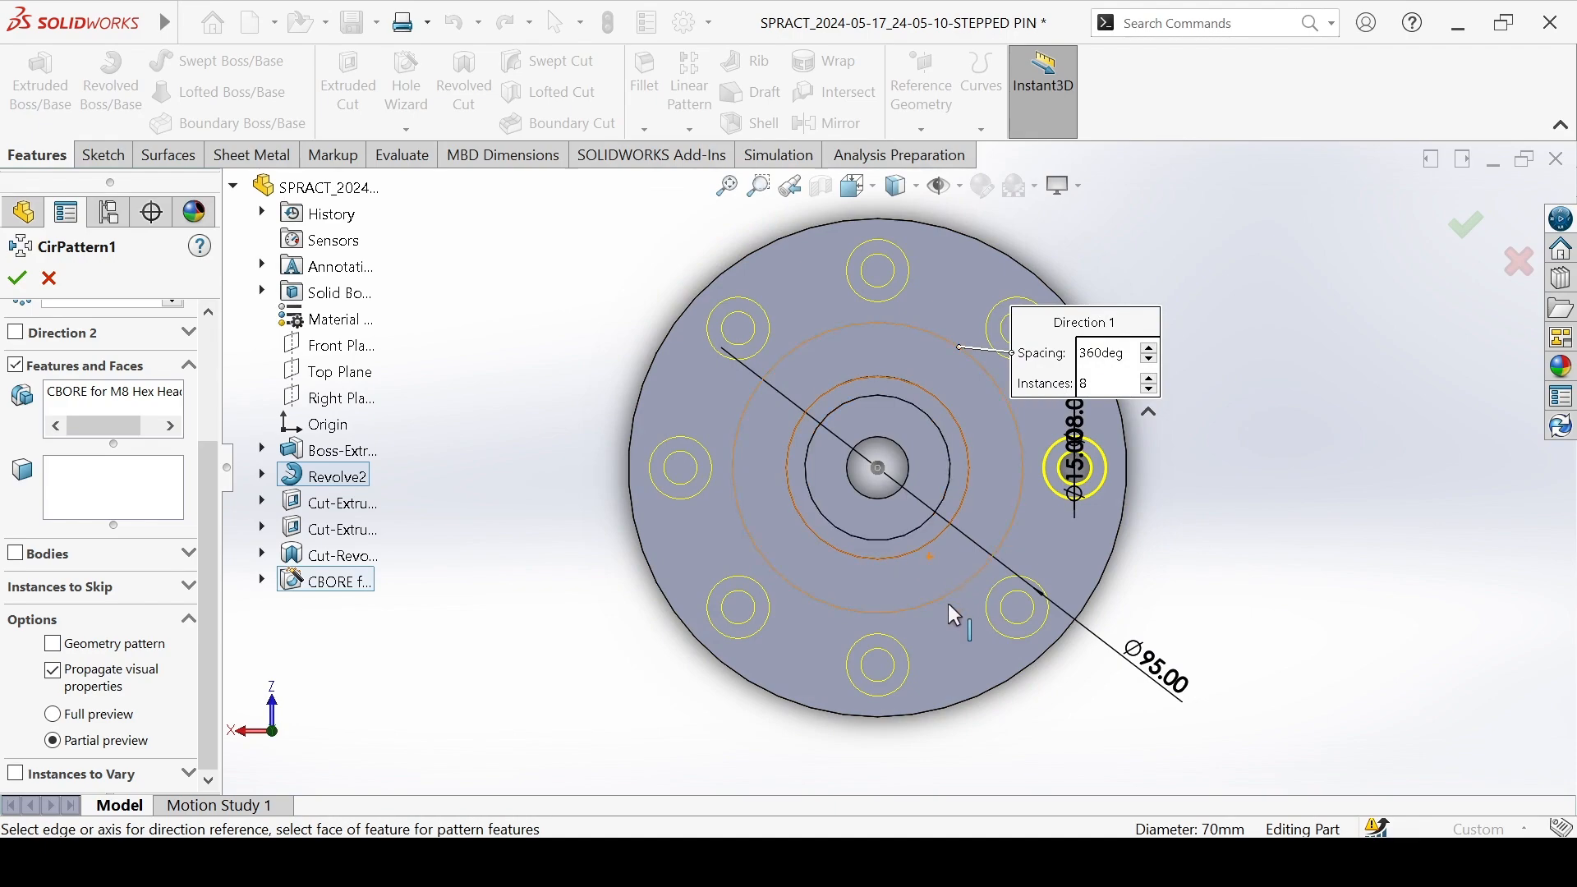
middle_drag(1189, 494, 1134, 648)
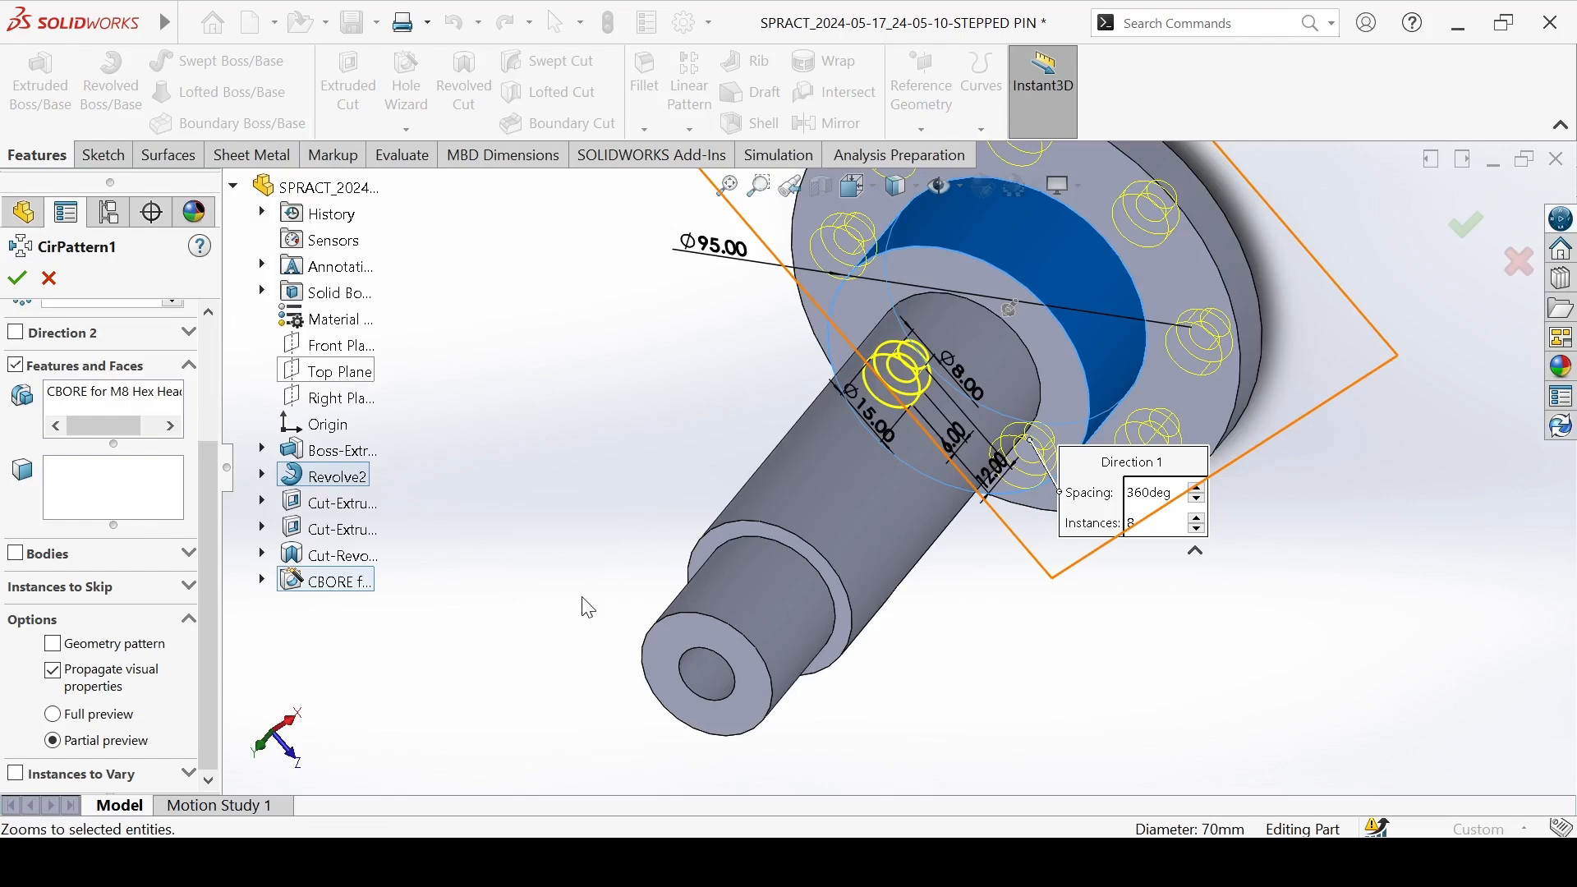
scroll(583, 612, up, 5)
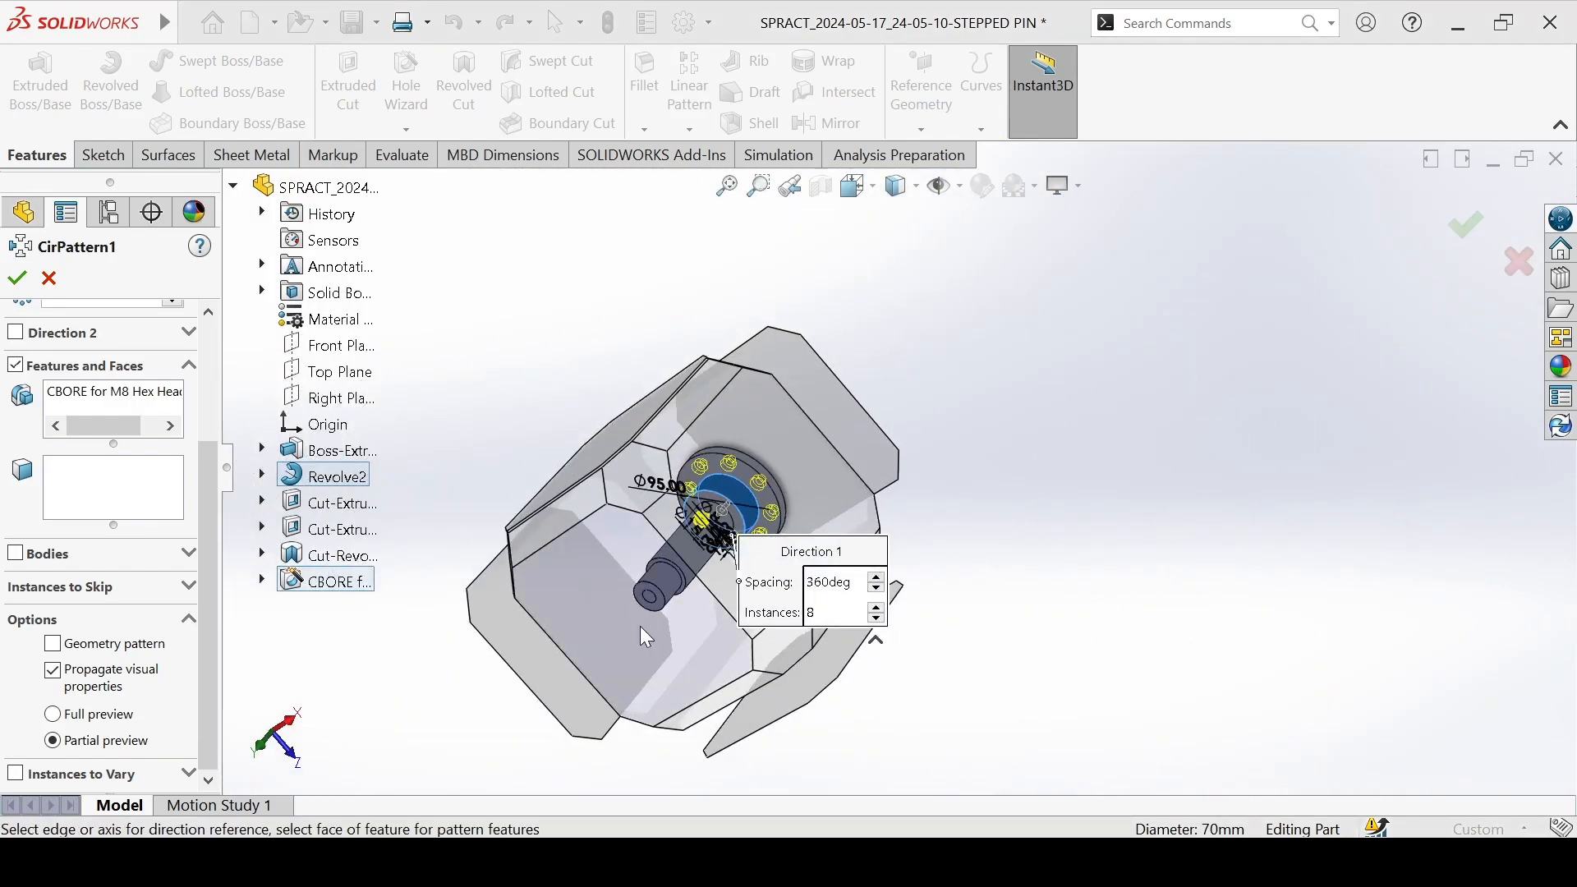
From the top view, skip pattern instances 4 and 6 on the side opposite the seed hole, then finish the circular pattern and save the part.
key(ctrl+5)
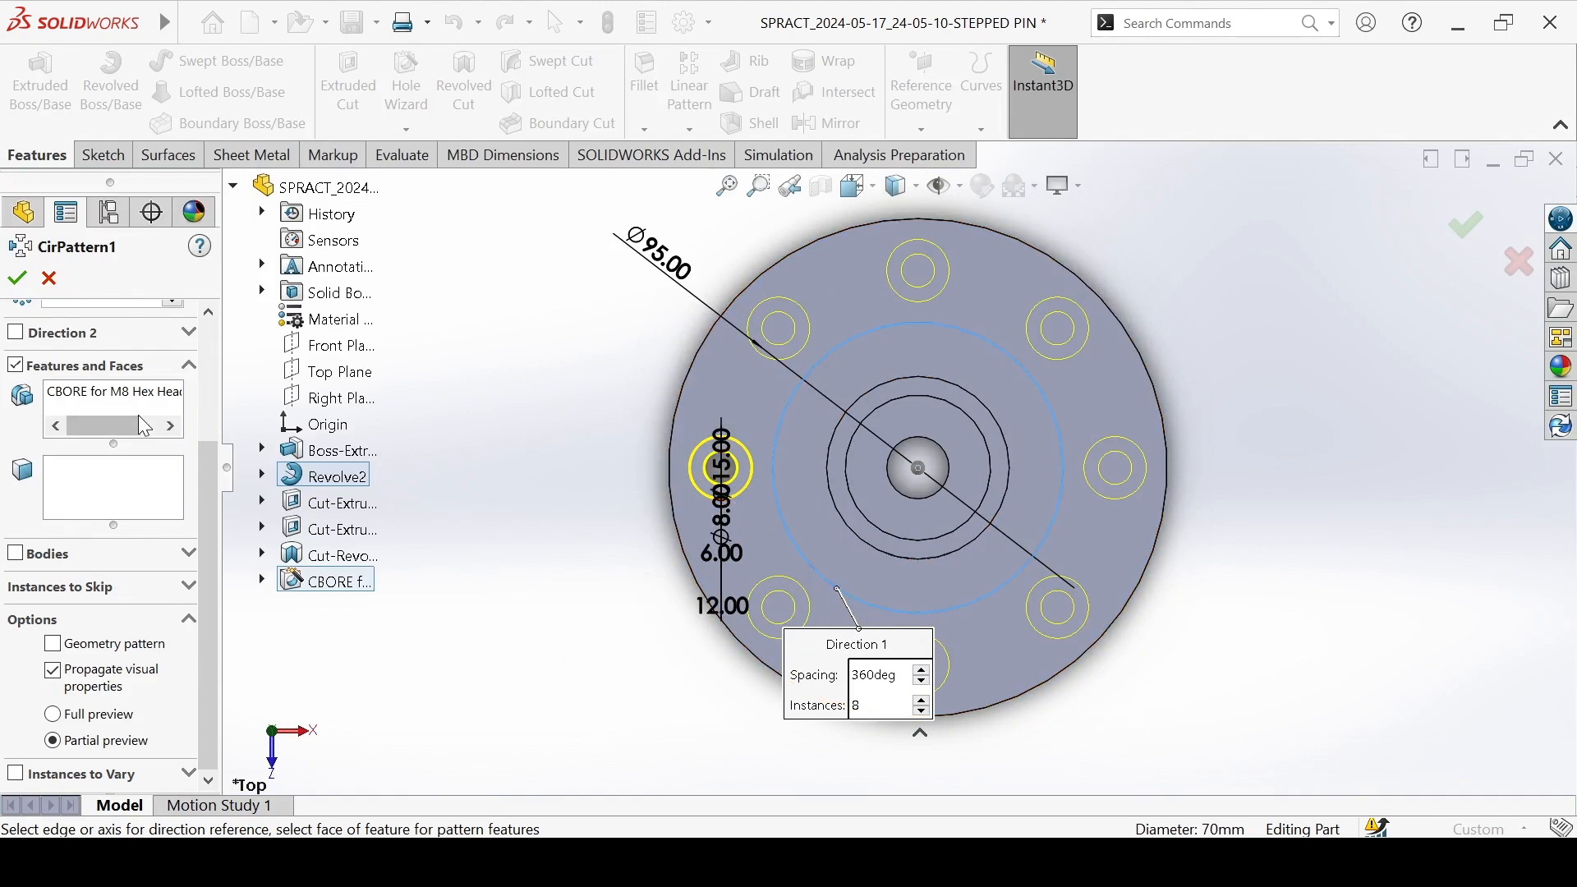
click(176, 587)
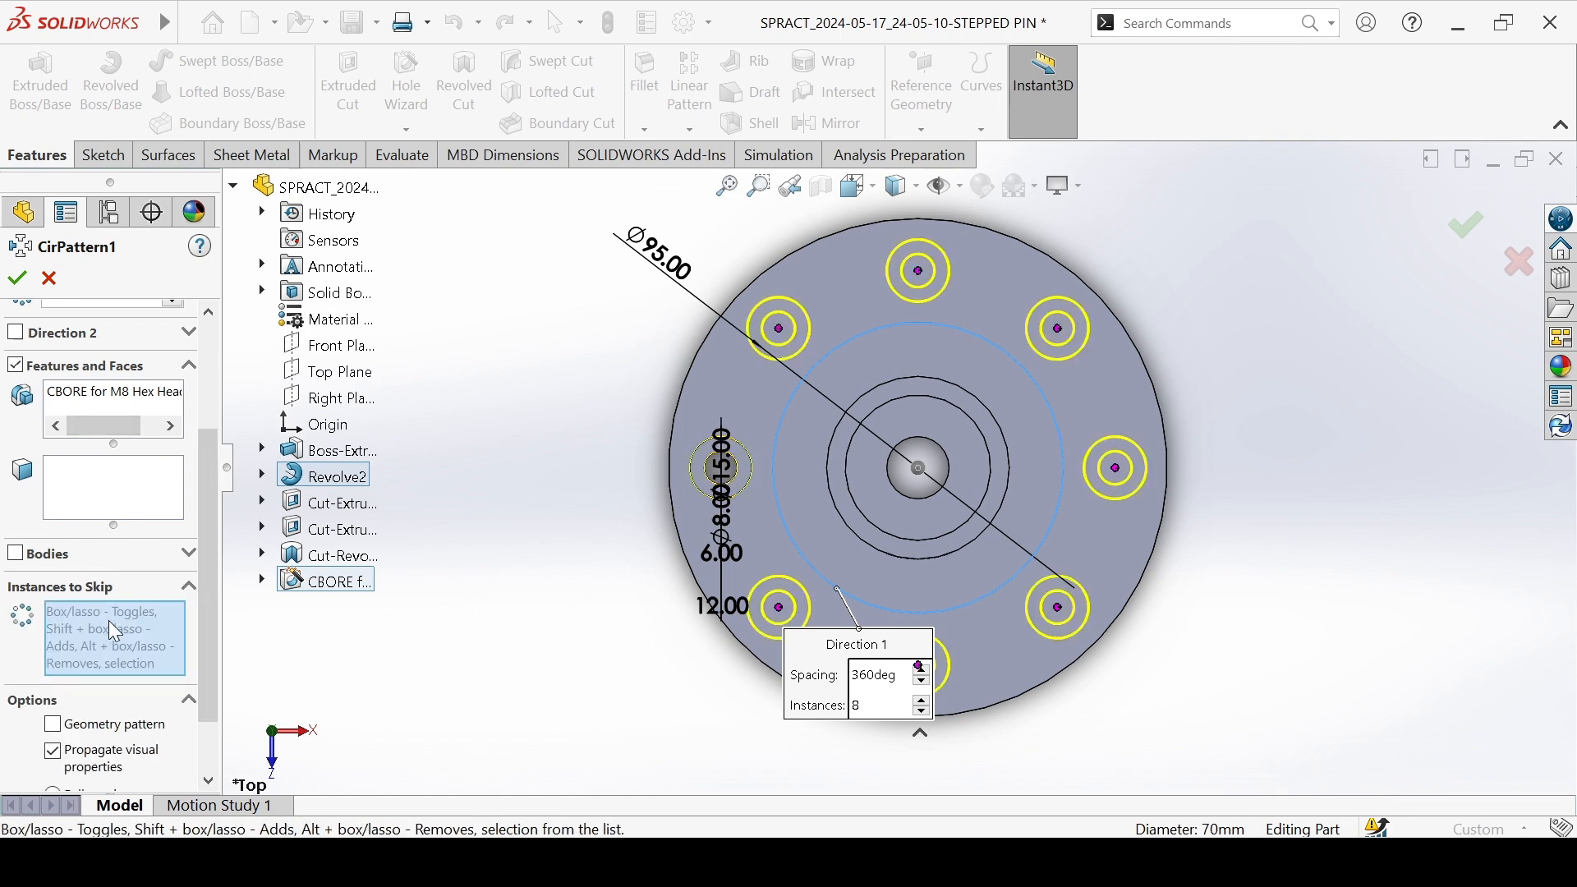
click(1059, 329)
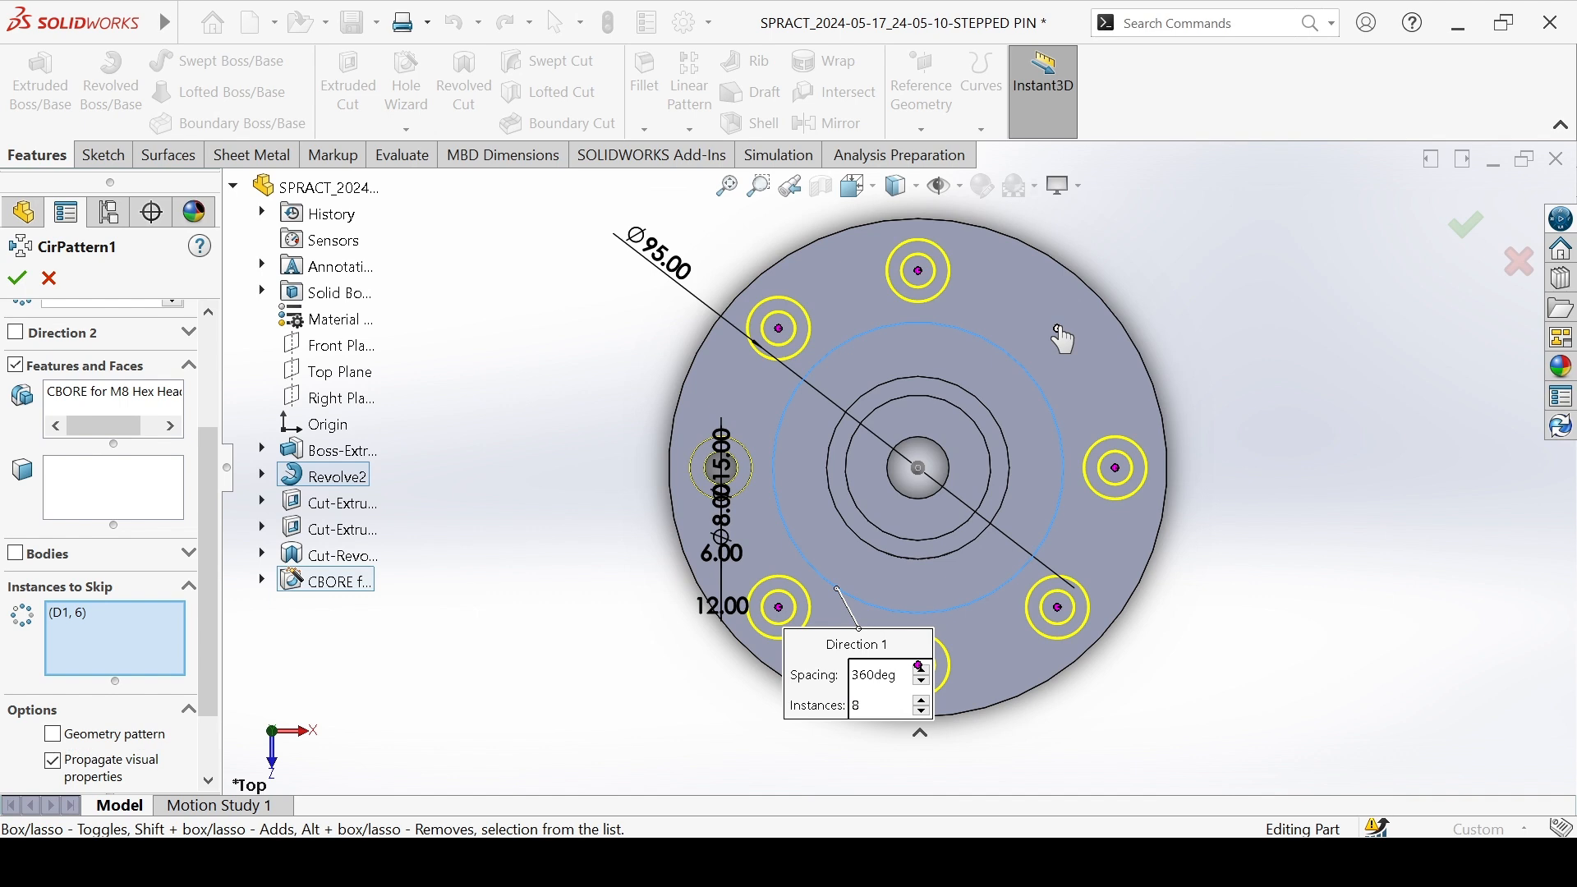
click(1058, 607)
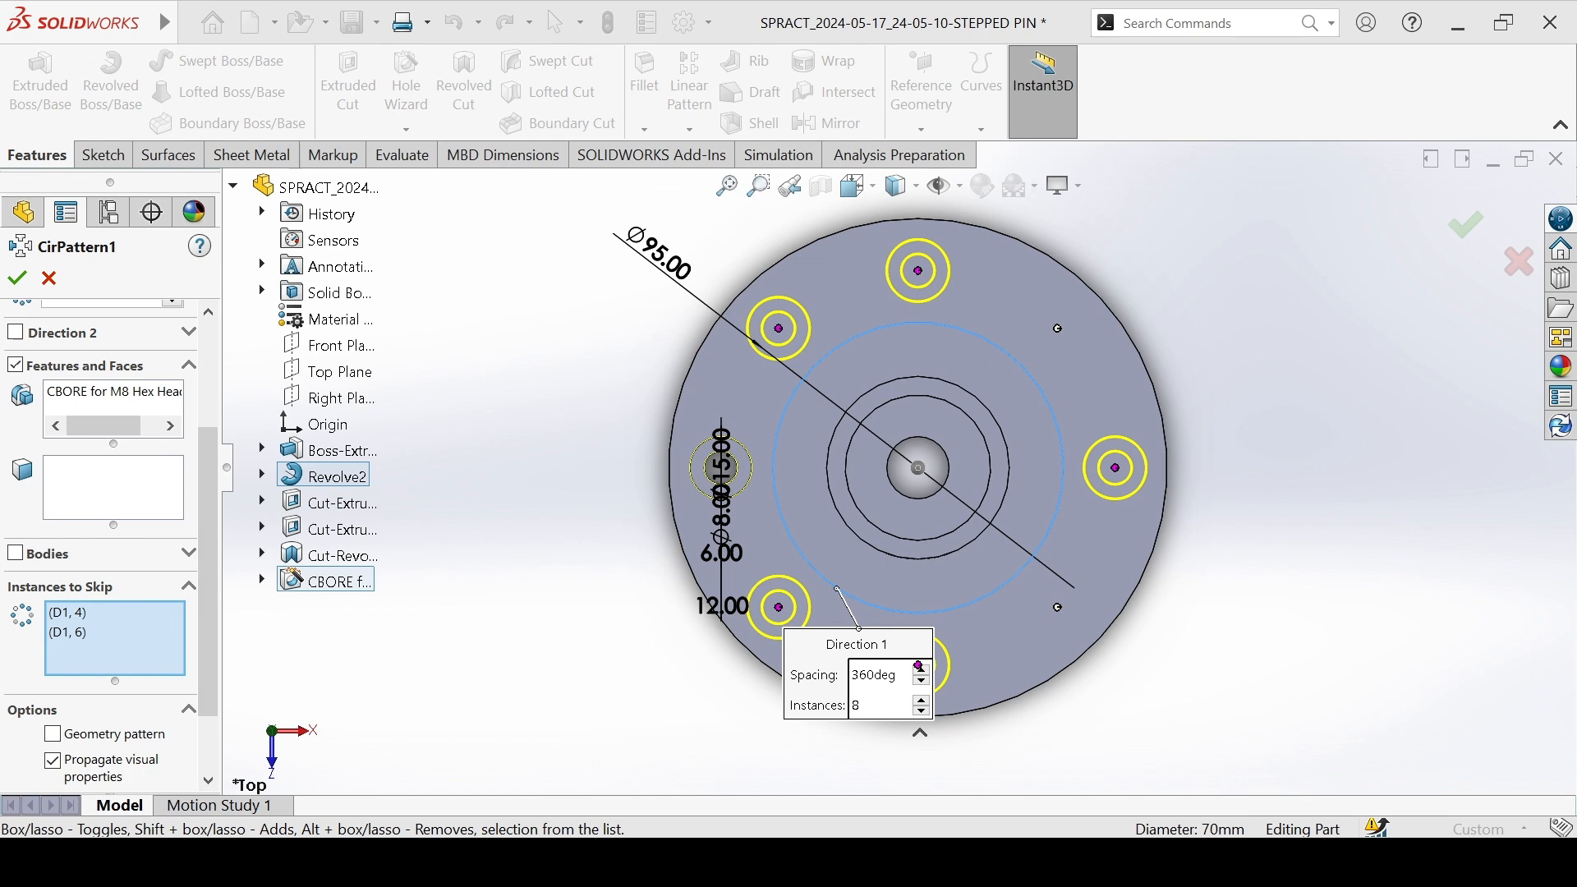
click(18, 280)
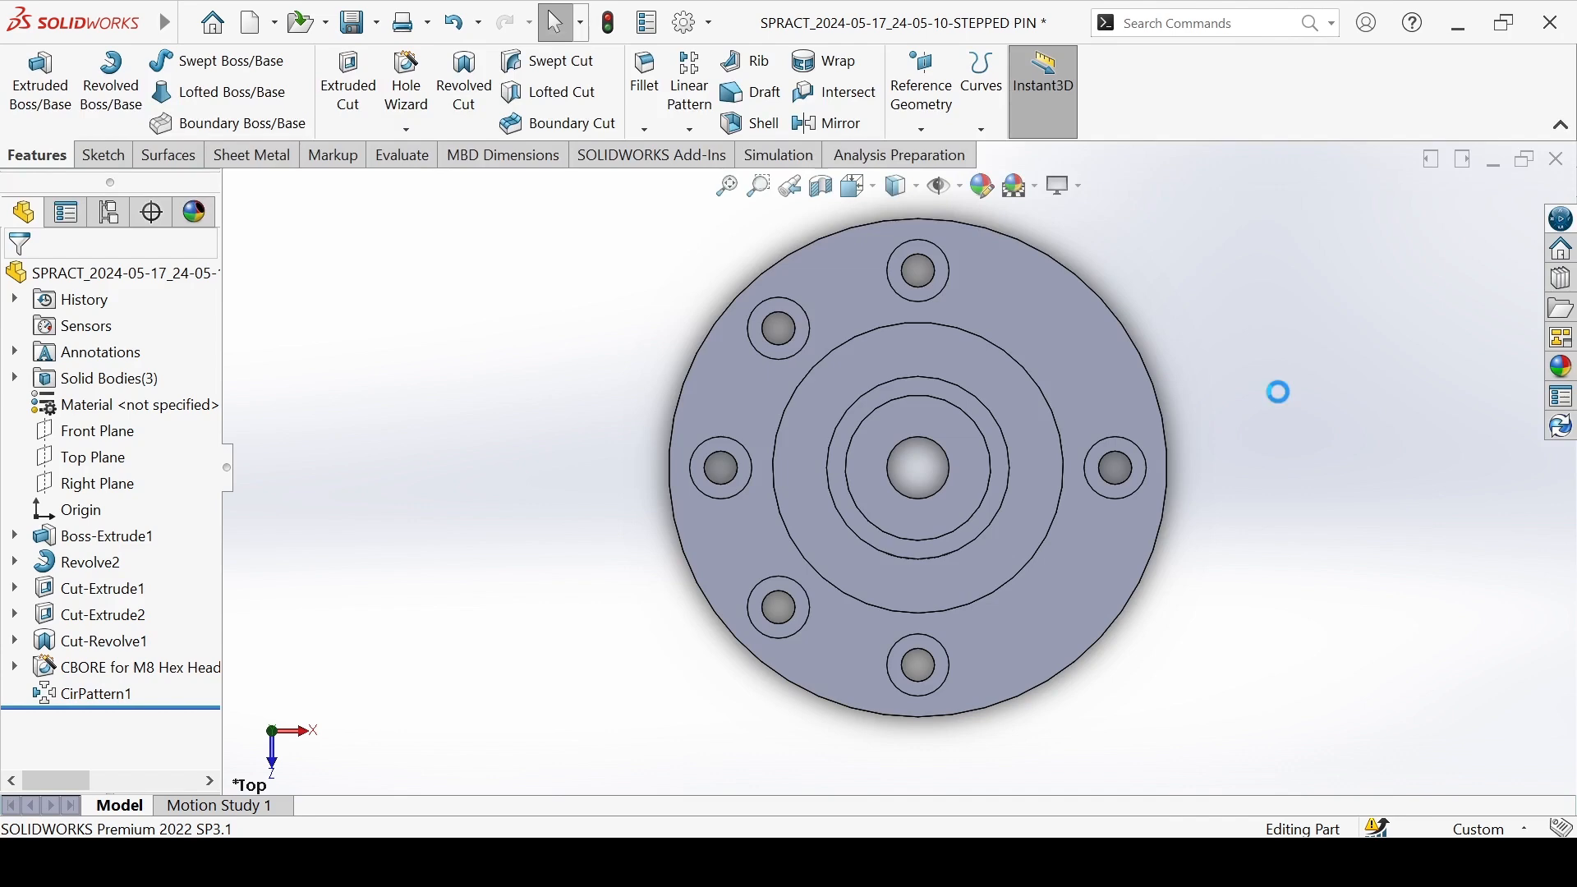
key(ctrl+s)
Evaluate the part's mass properties before a material is assigned.
middle_drag(1236, 633, 1180, 534)
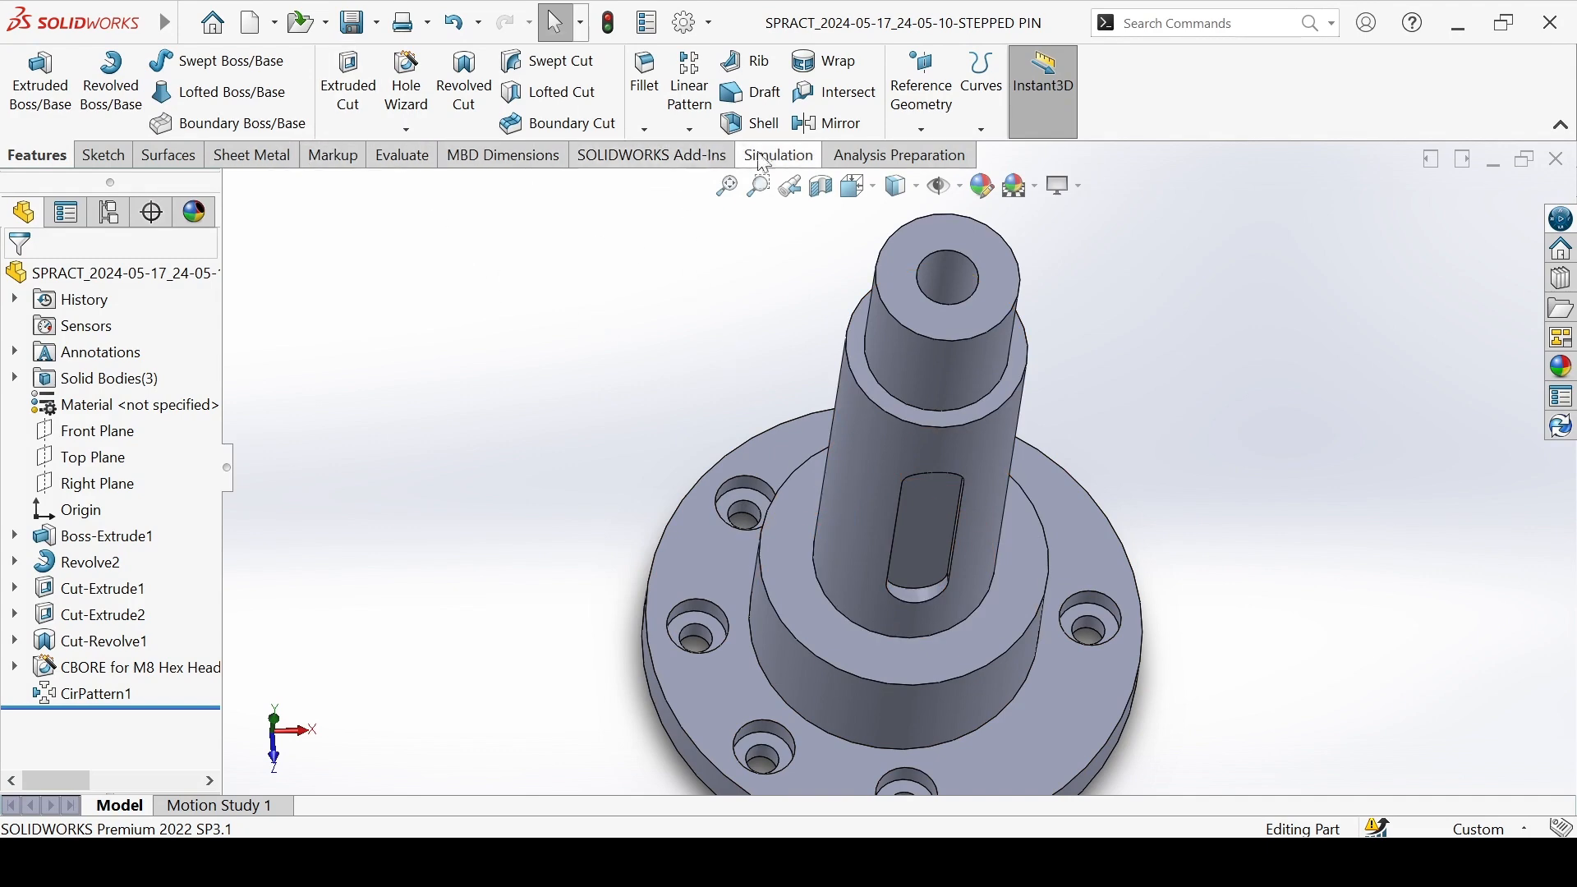
click(411, 161)
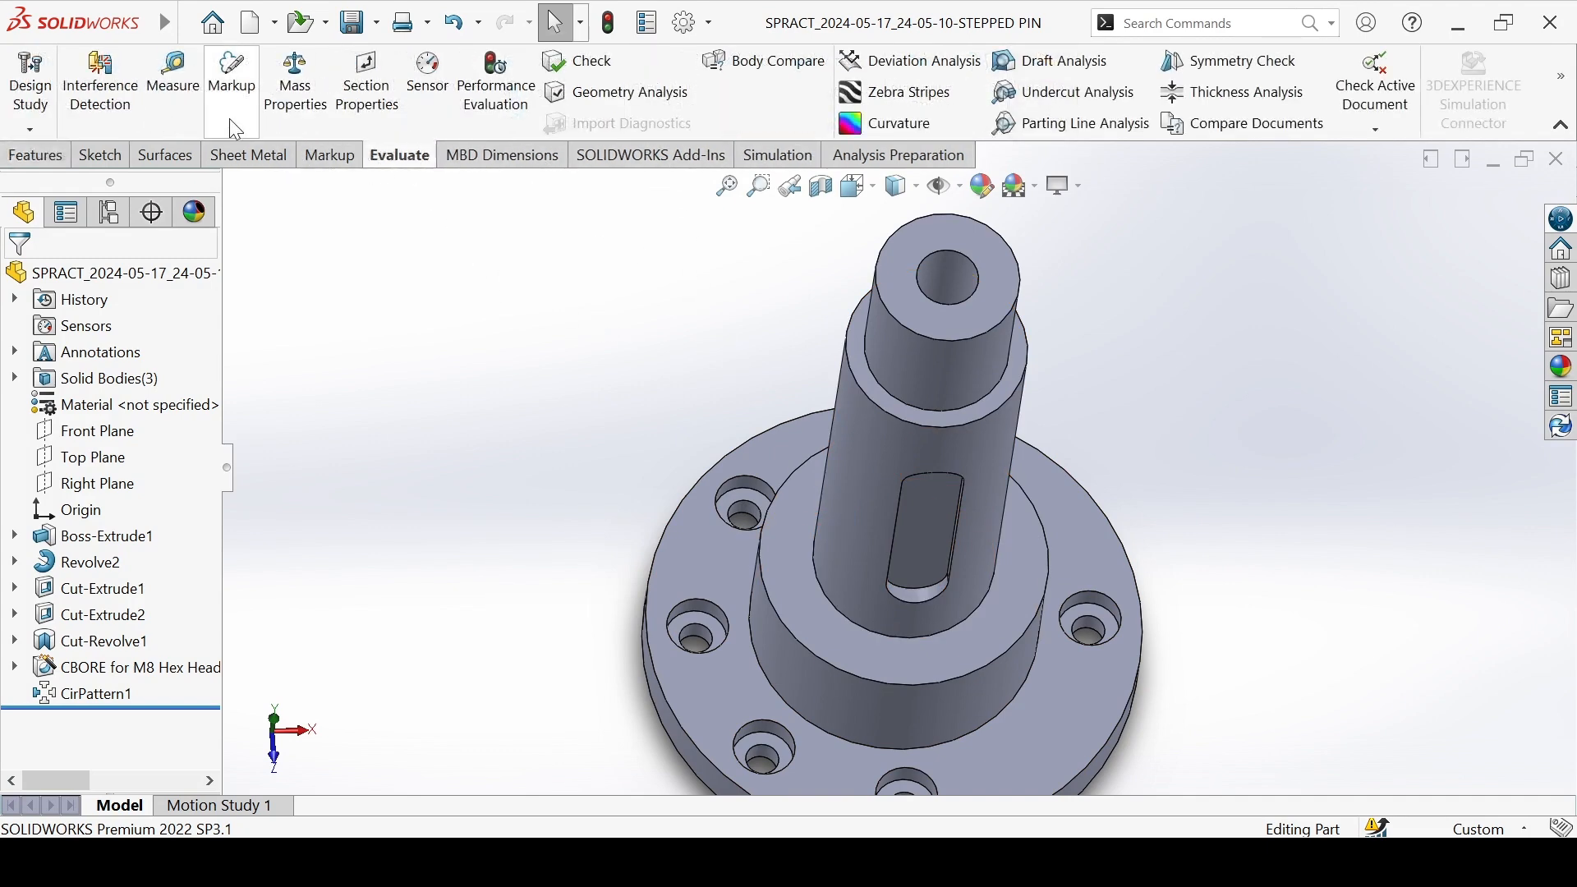
click(316, 114)
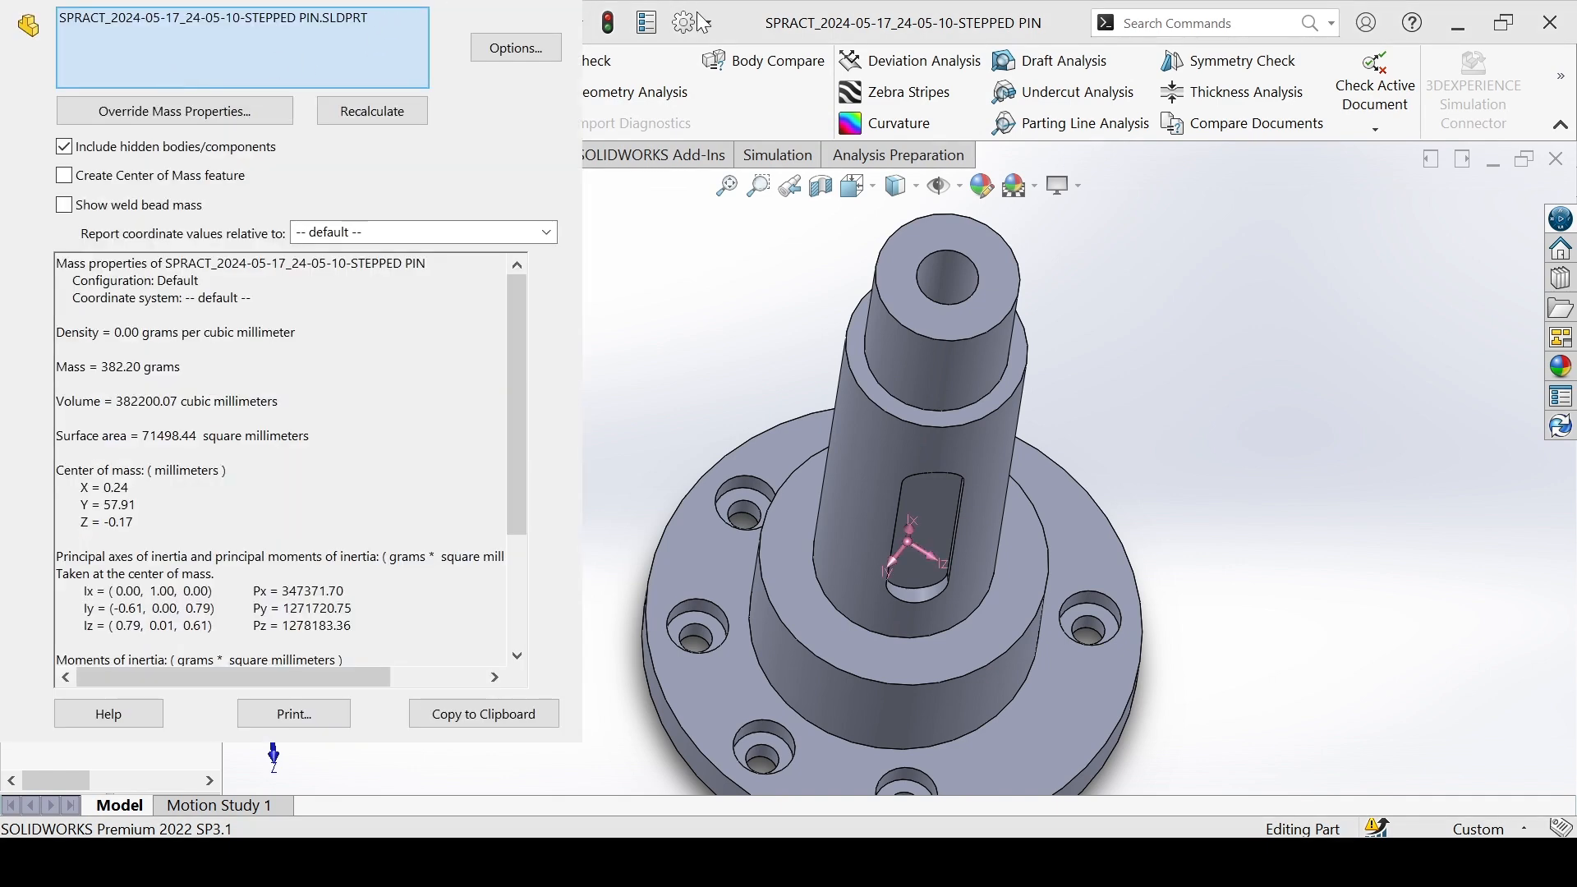
key(Escape)
Assign Plain Carbon Steel to the part and evaluate its mass properties again.
click(161, 409)
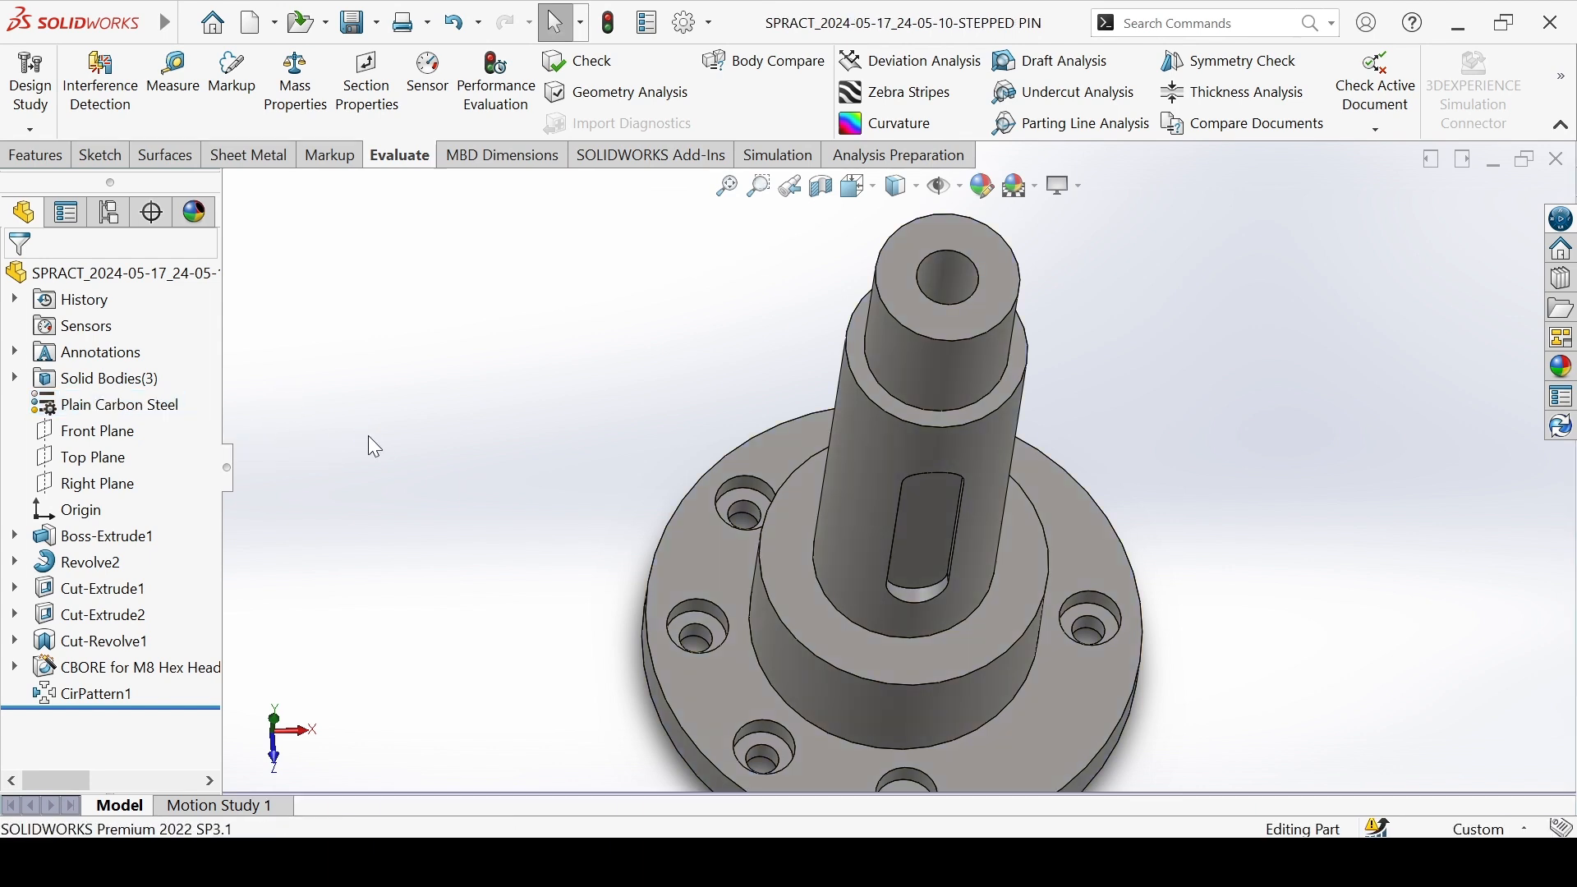
click(296, 78)
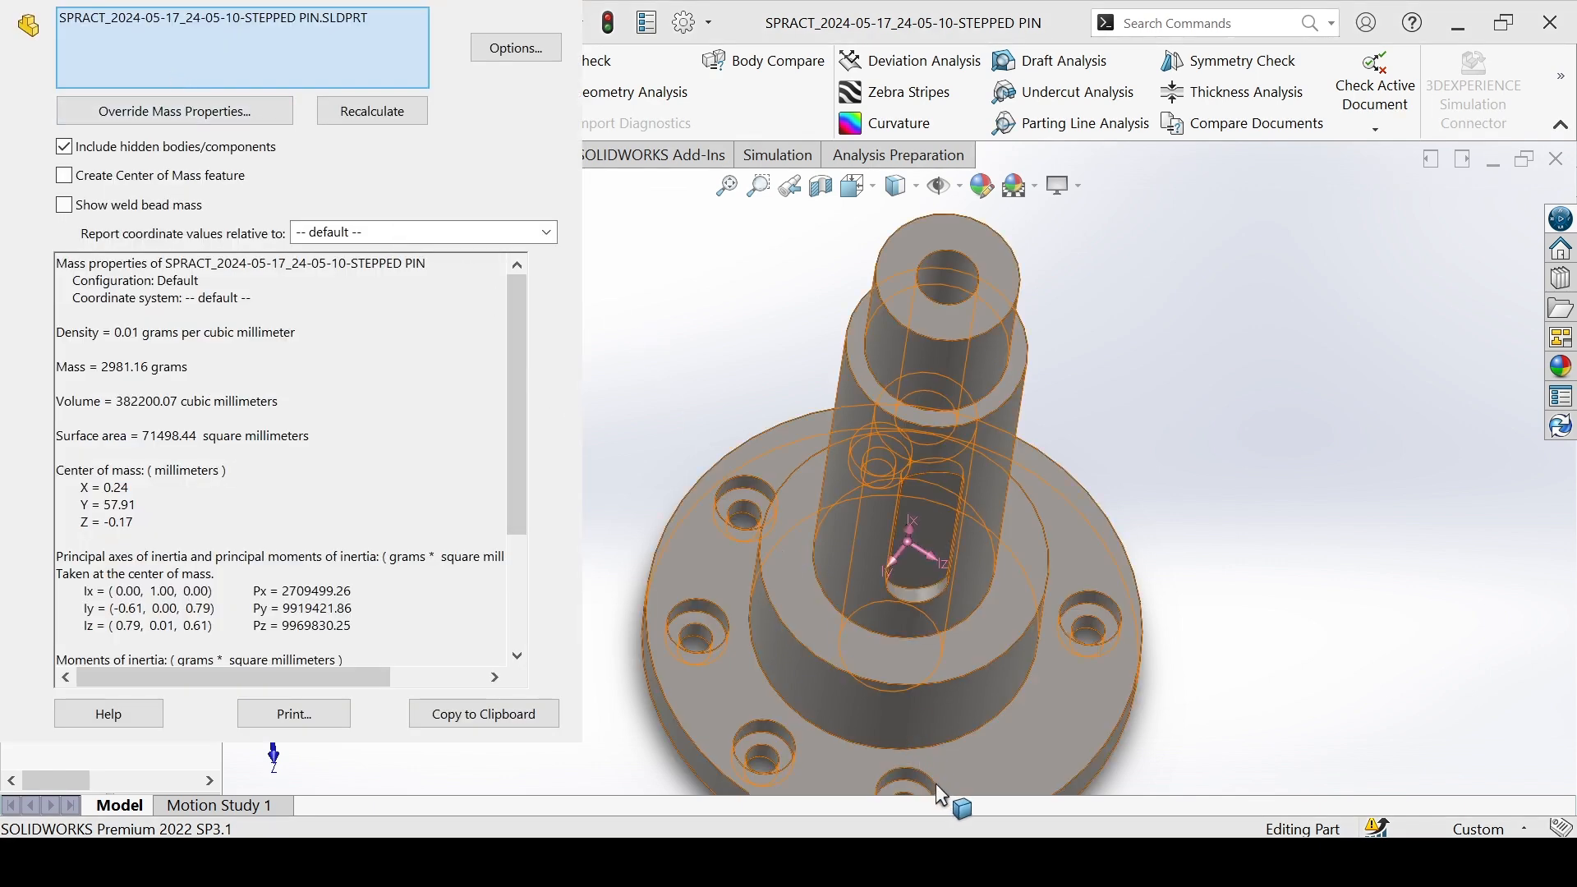
scroll(1033, 509, up, 2)
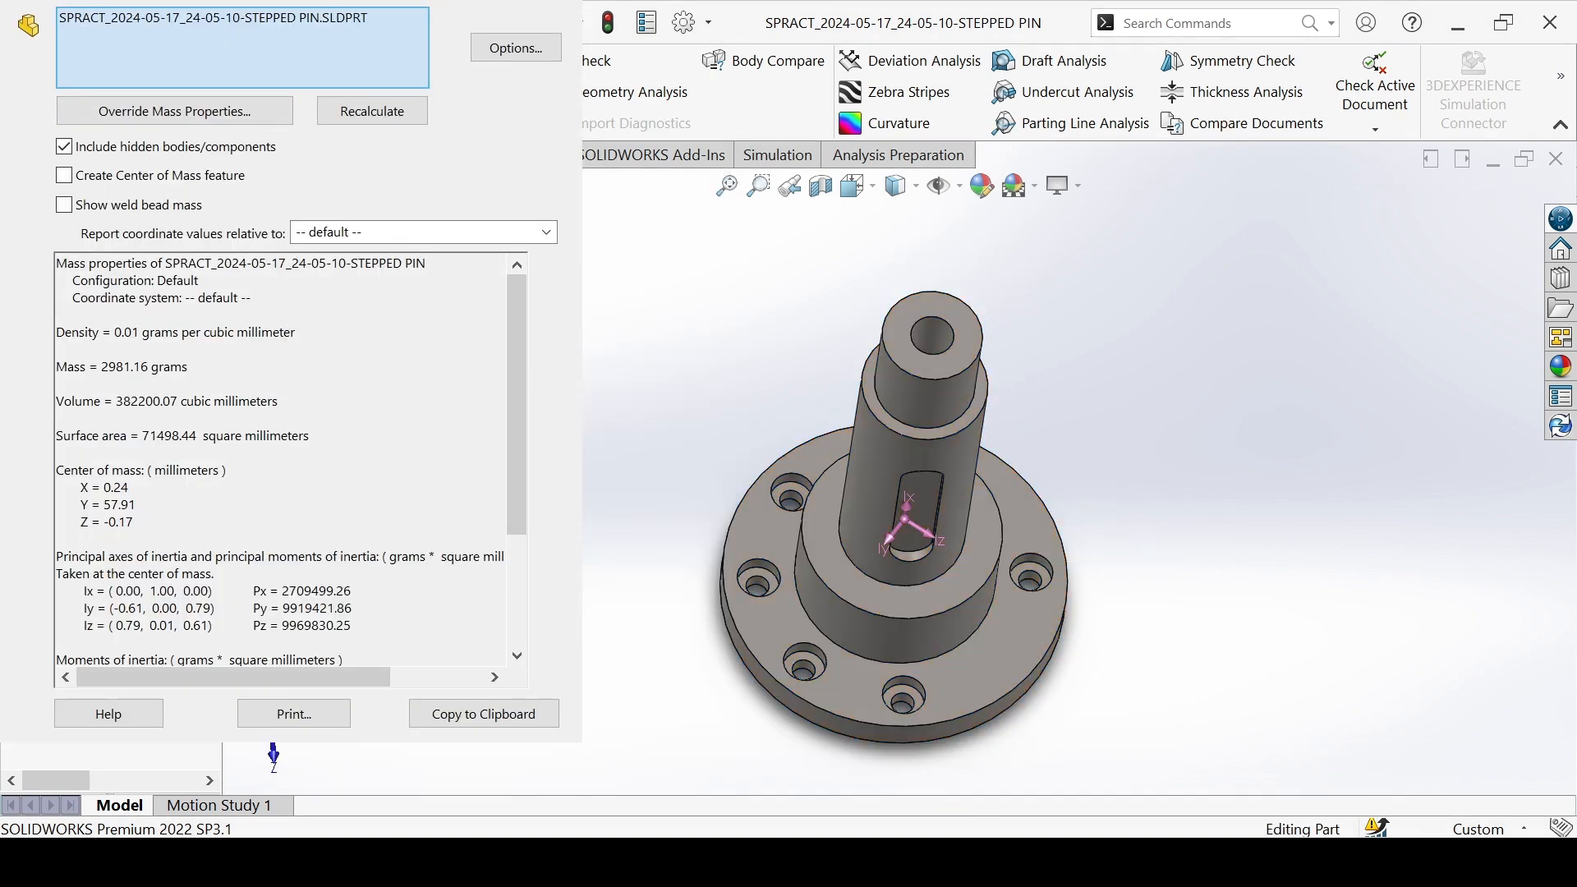